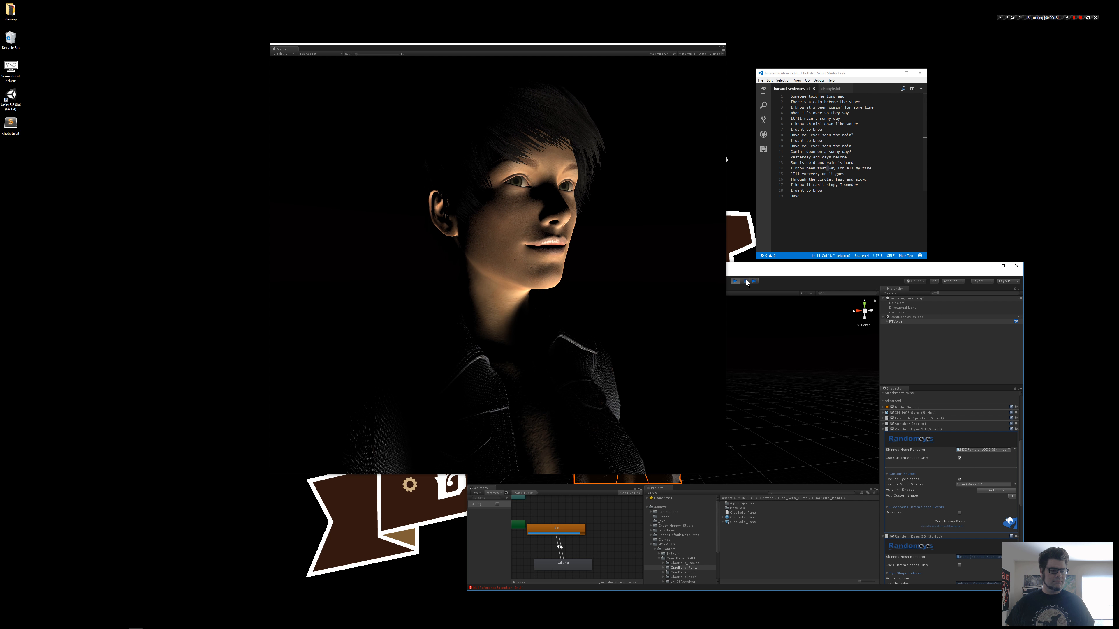
Replace all text in harvard-sentences.txt with "BunnyGun games!" and save the file
{"action": "left_click", "coordinate": [844, 204]}
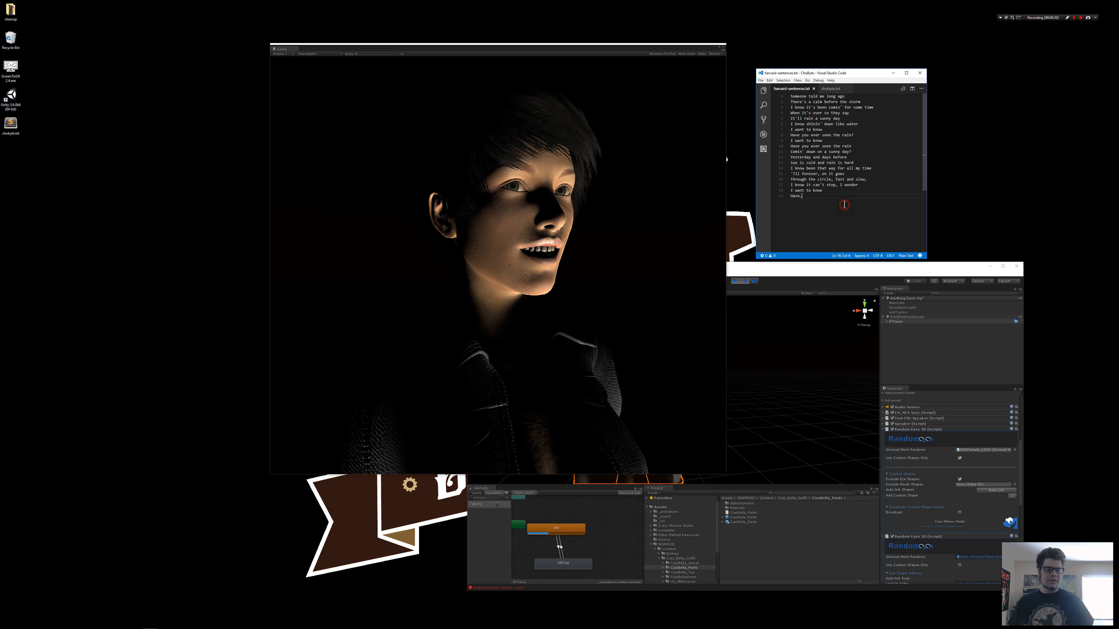
{"action": "key", "text": "ctrl+a"}
{"action": "key", "text": "BackSpace"}
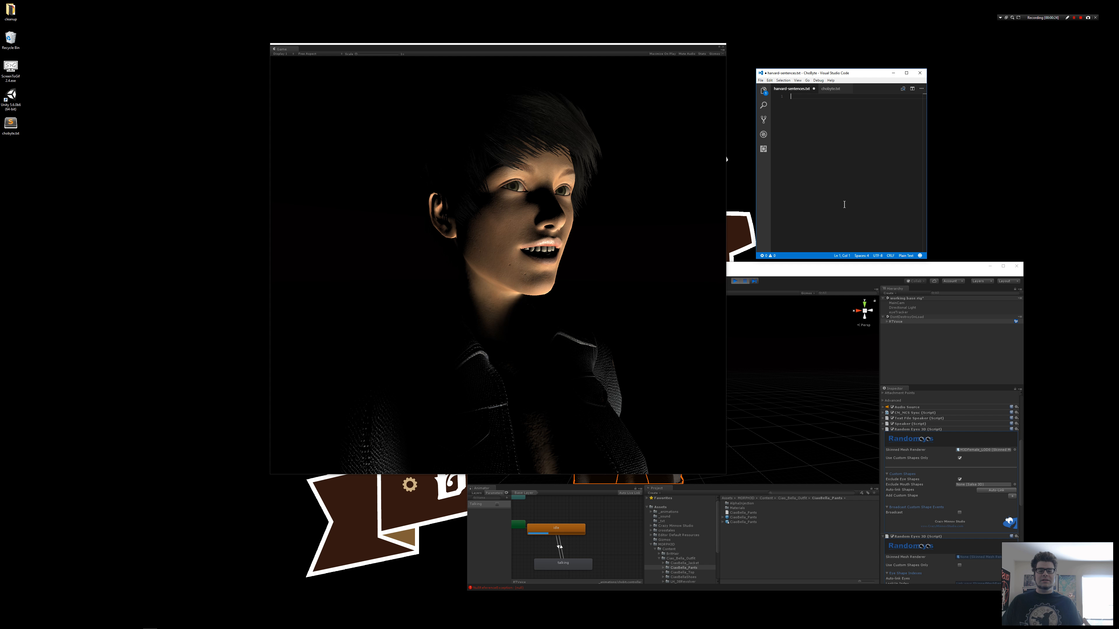
{"action": "type", "text": "Bunny"}
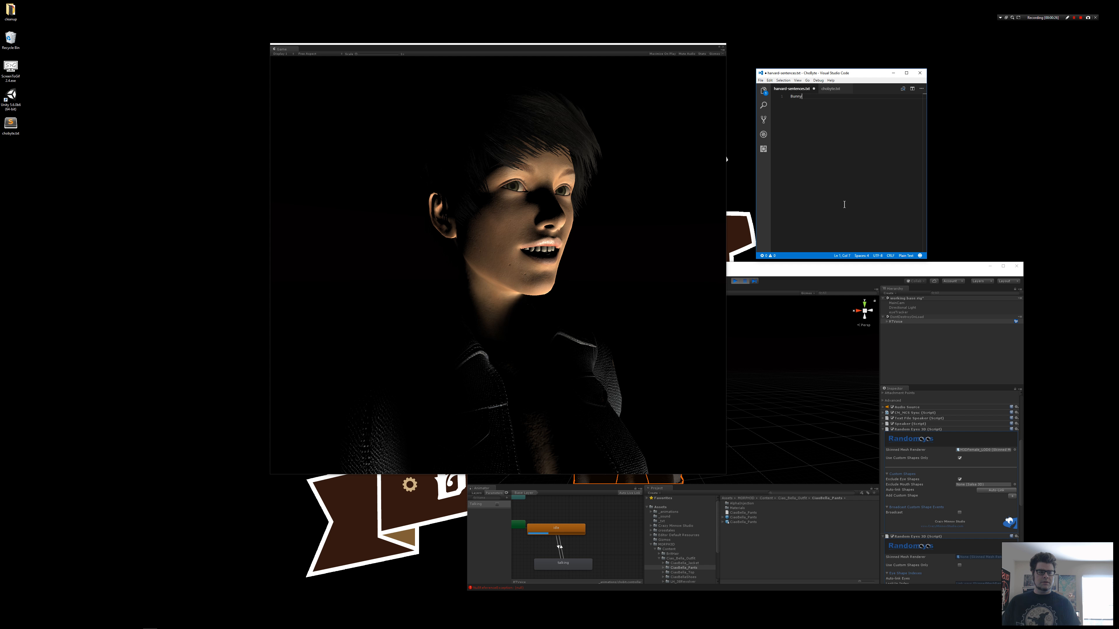
{"action": "type", "text": "Gun games!"}
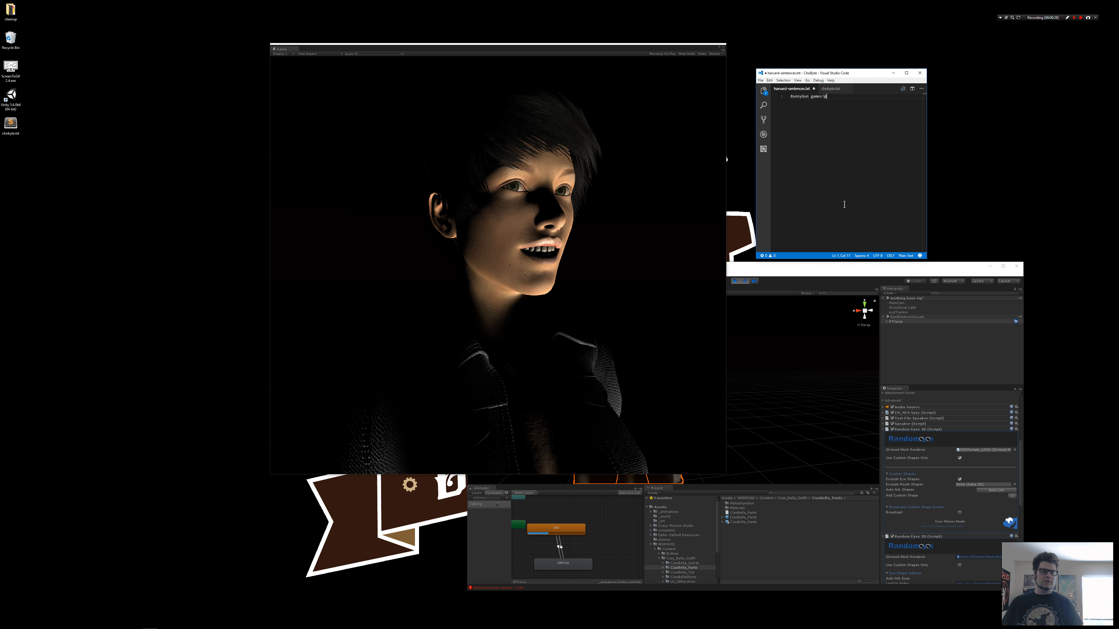
{"action": "key", "text": "ctrl+s"}
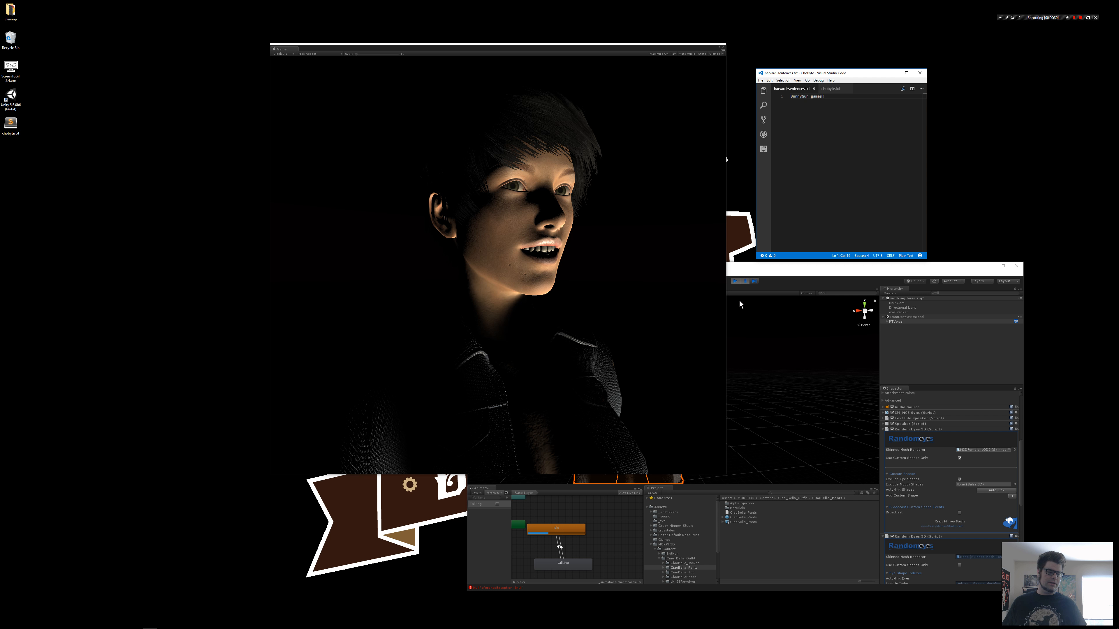
Run the scene to check the avatar speaking the new sentence, and stop playback
{"action": "left_click", "coordinate": [735, 281]}
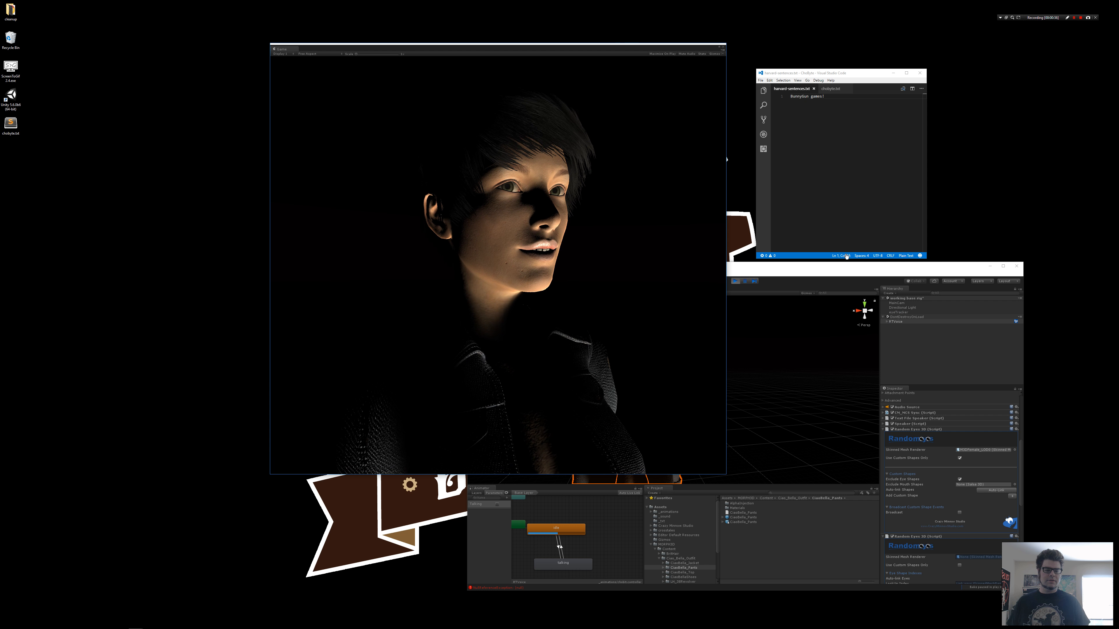
{"action": "left_click", "coordinate": [848, 206]}
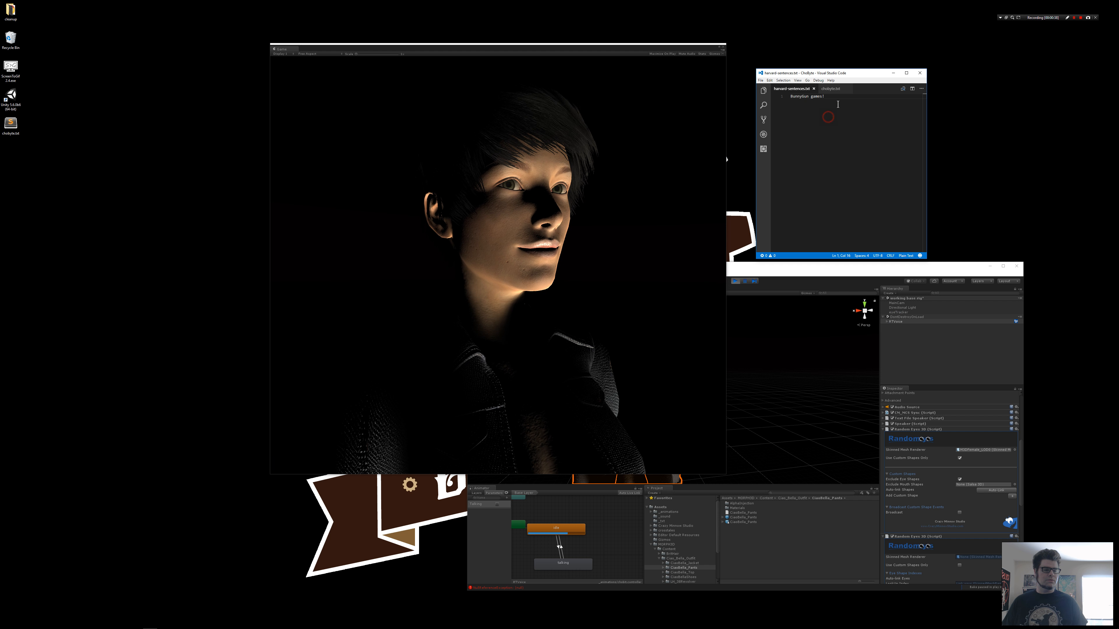
{"action": "key", "text": "ctrl+a"}
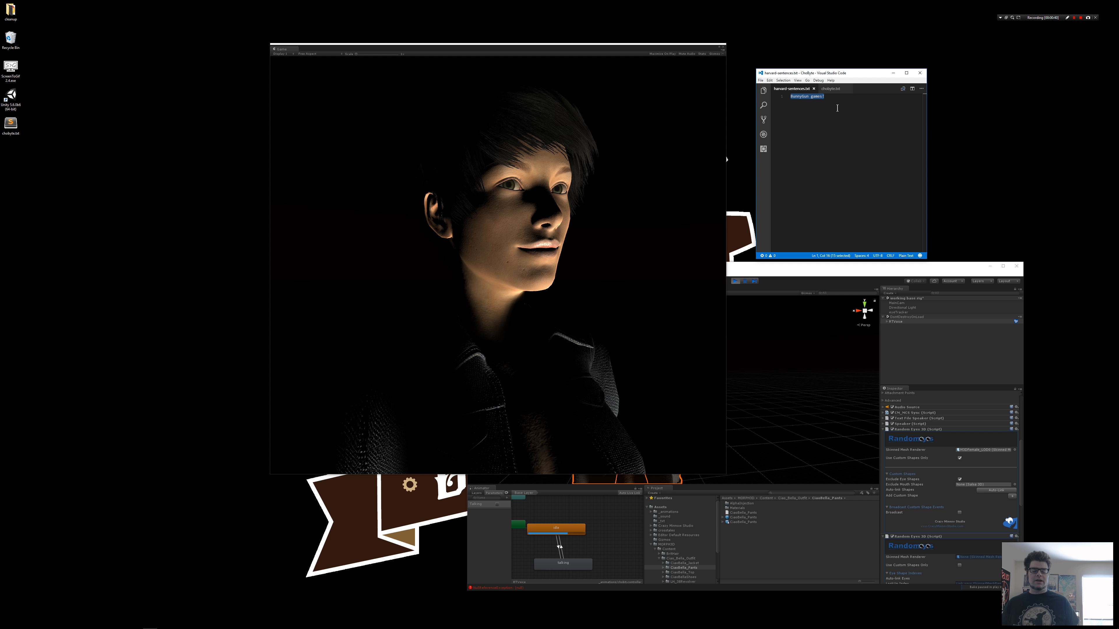
{"action": "left_click", "coordinate": [813, 272]}
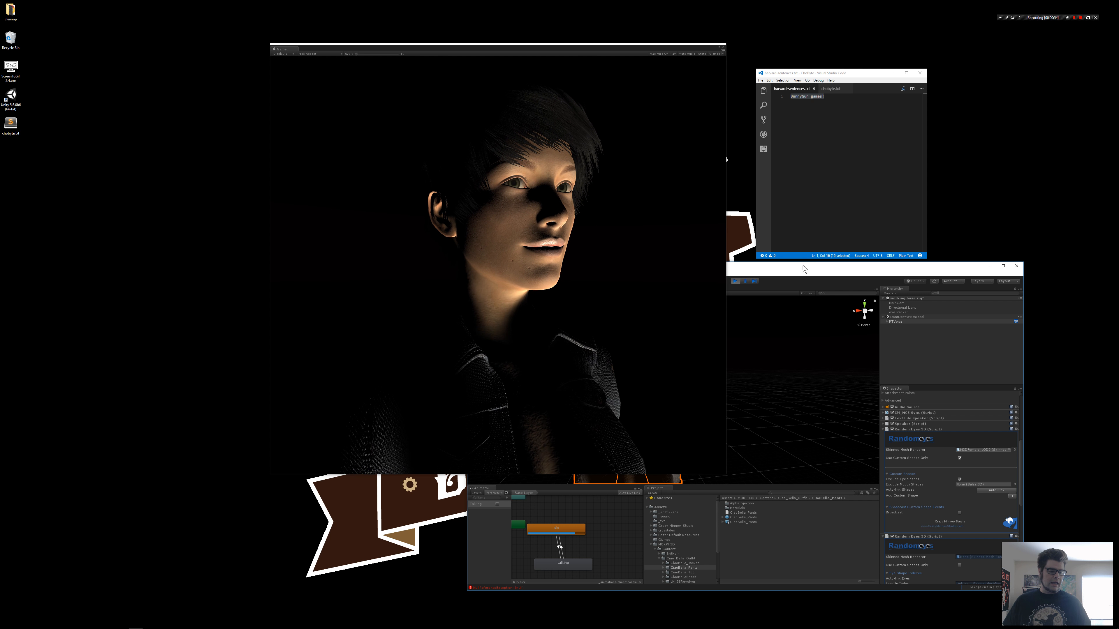
{"action": "left_click", "coordinate": [733, 283]}
Undo the text replacement in harvard-sentences.txt, save it, and run the scene once more with the restored lyrics
{"action": "left_click", "coordinate": [816, 231]}
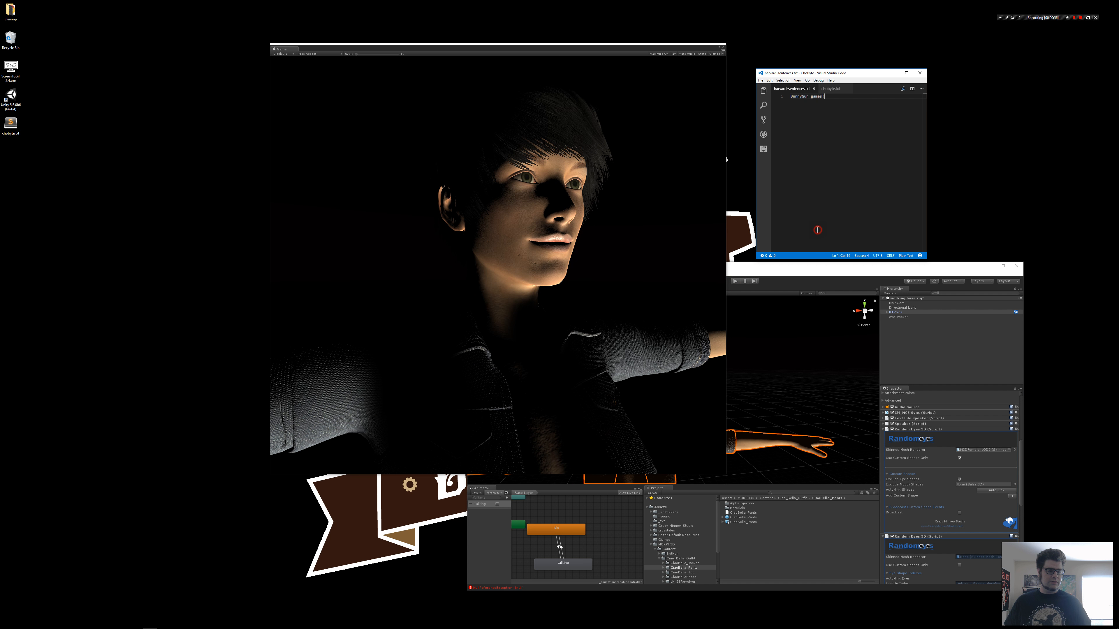
{"action": "key", "text": "ctrl+z"}
{"action": "key", "text": "ctrl+s"}
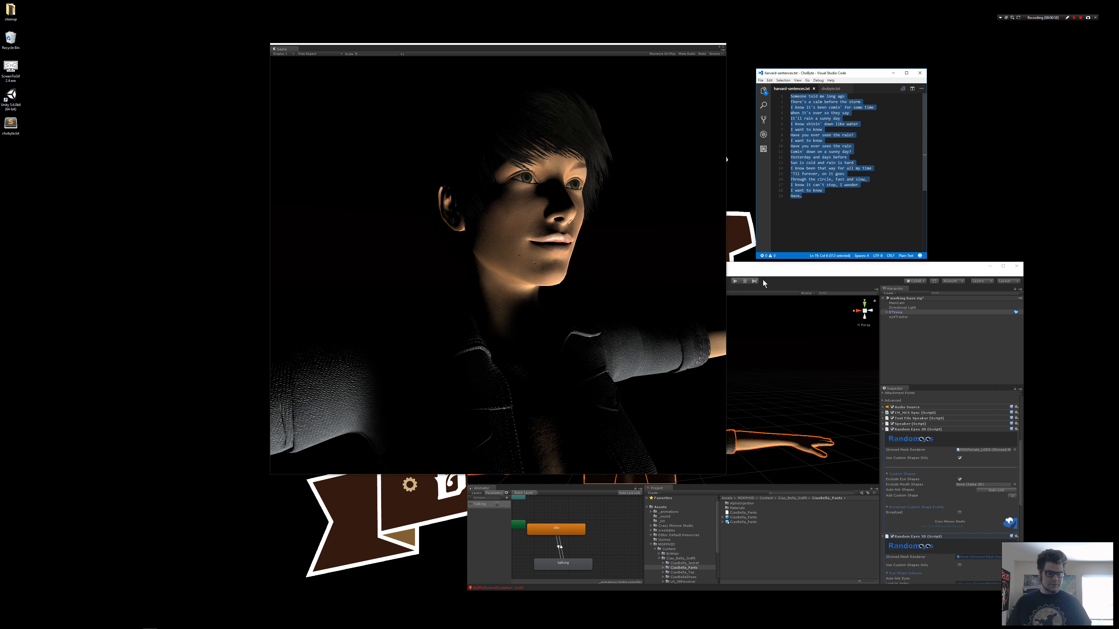
{"action": "left_click", "coordinate": [735, 281]}
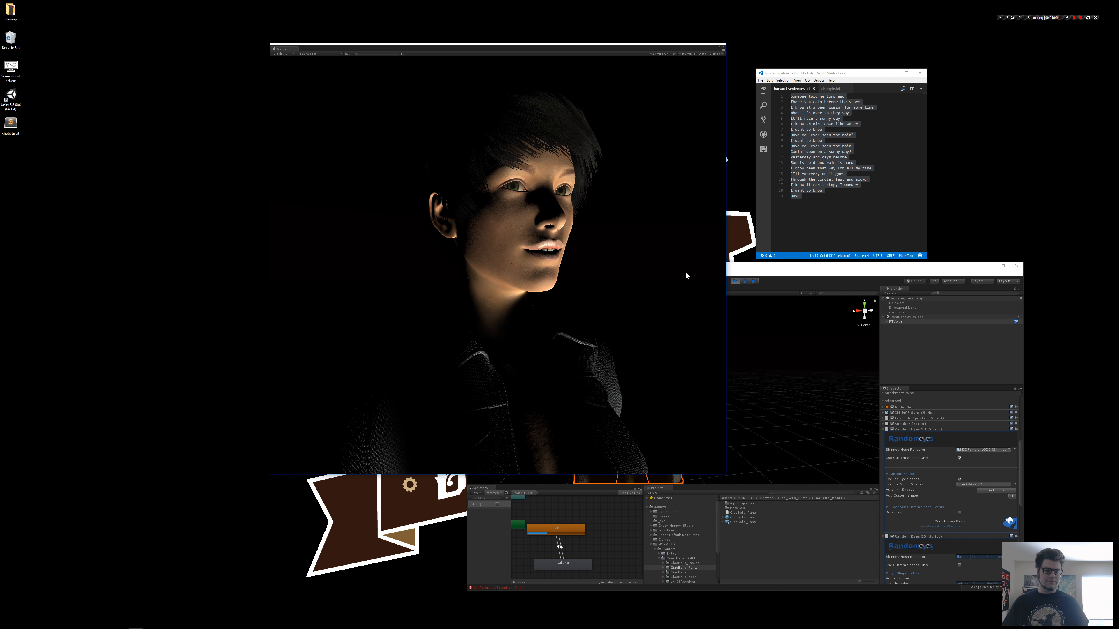
{"action": "left_click", "coordinate": [735, 282]}
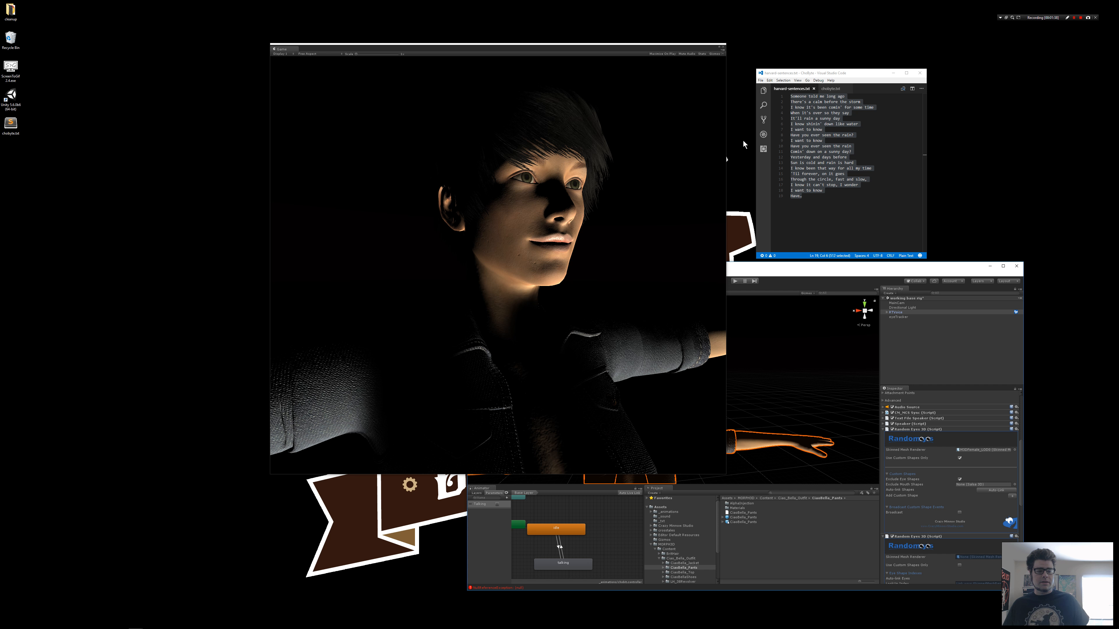
Show the chobyte.txt checklist and move the game view and the Unity editor windows apart
{"action": "left_click", "coordinate": [806, 202]}
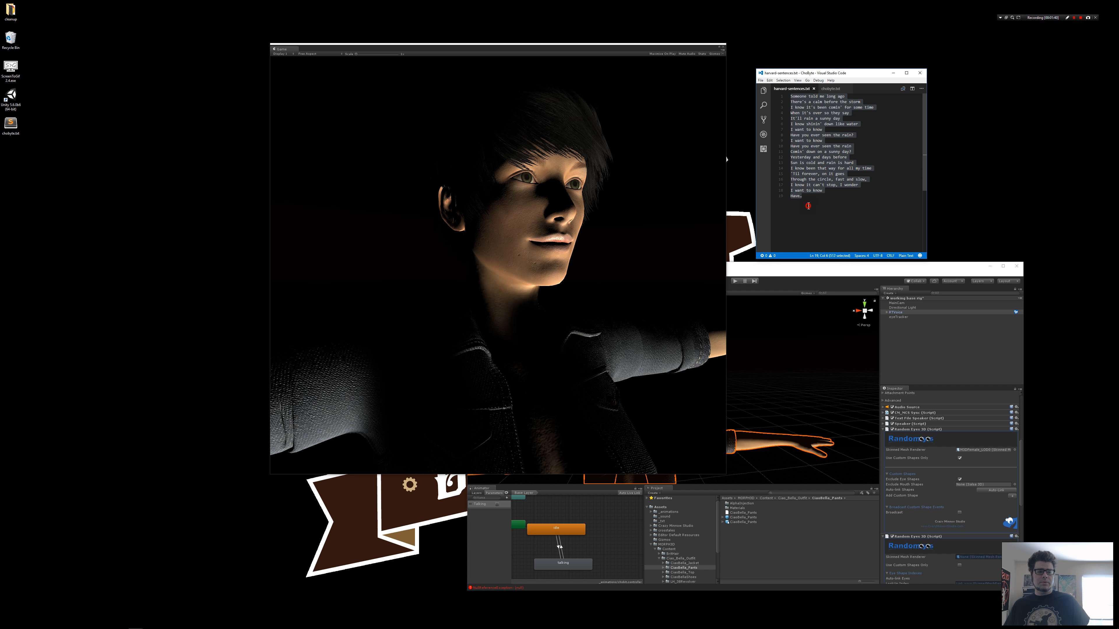
{"action": "left_click", "coordinate": [832, 89]}
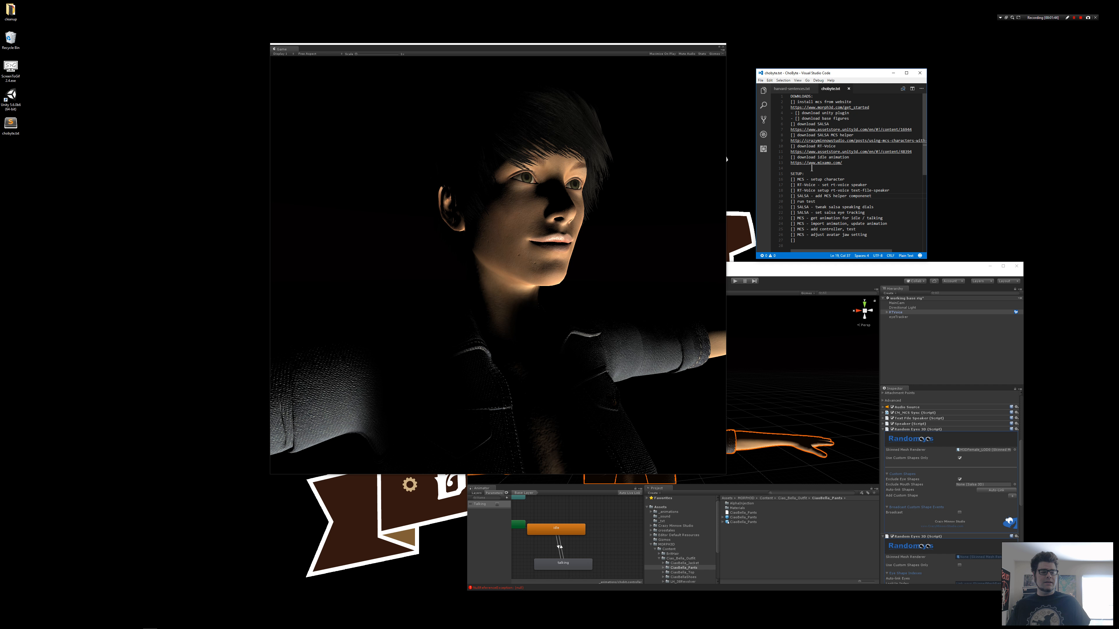
{"action": "scroll", "coordinate": [812, 185], "scroll_direction": "down", "scroll_amount": 1}
{"action": "scroll", "coordinate": [800, 231], "scroll_direction": "up", "scroll_amount": 1}
{"action": "left_click_drag", "start_coordinate": [492, 47], "coordinate": [409, 53]}
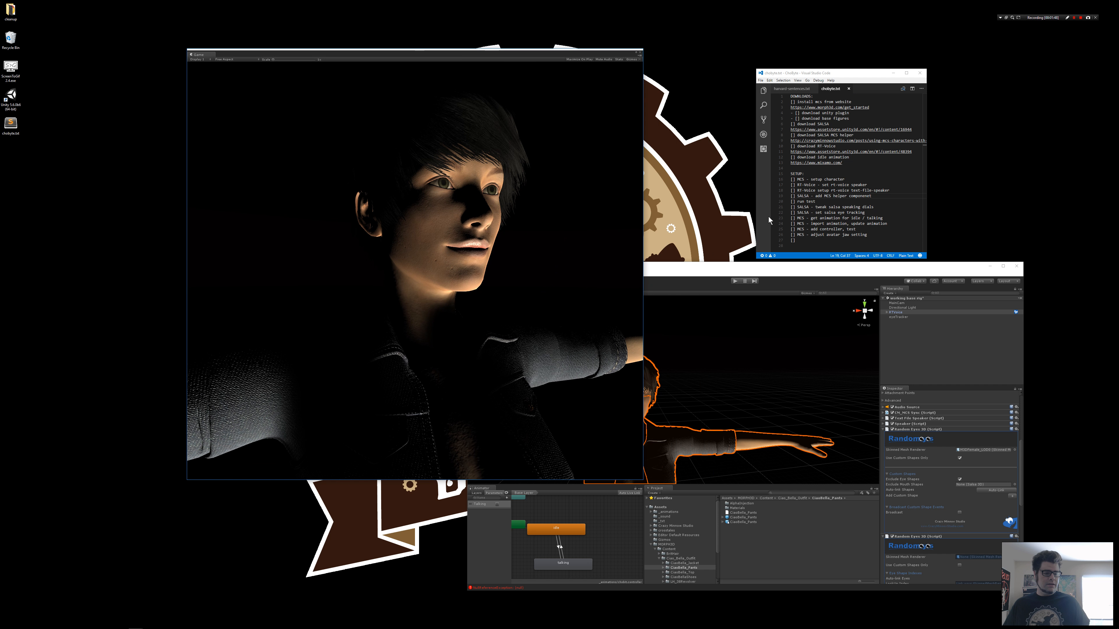
{"action": "left_click_drag", "start_coordinate": [705, 270], "coordinate": [922, 163]}
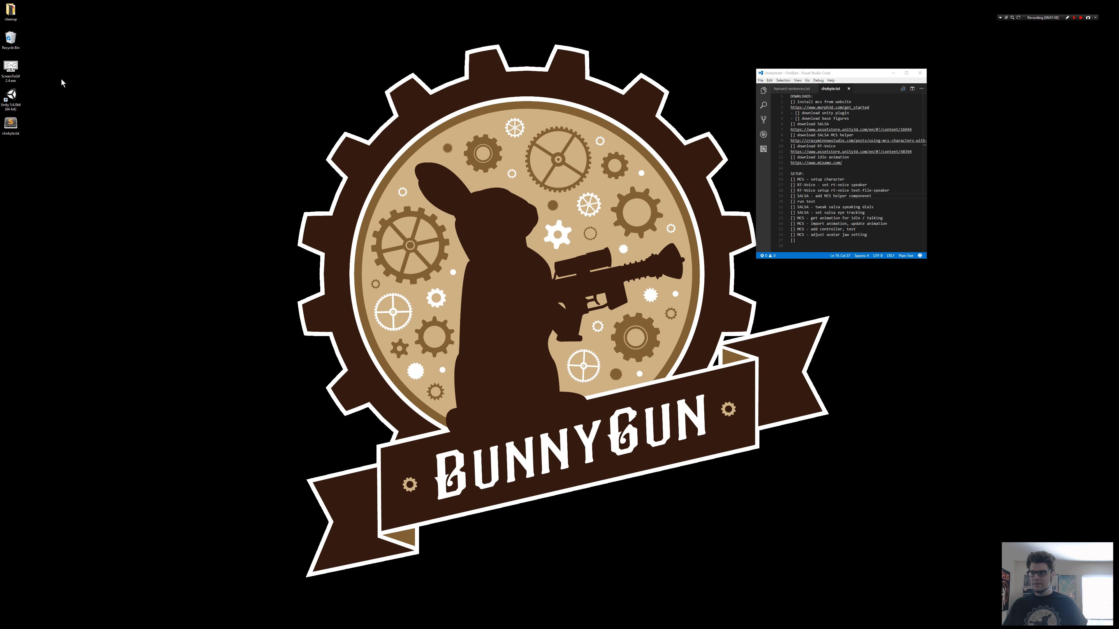
Launch Unity from the desktop and create a new 3D project named TalkingAvatar in E:\projects
{"action": "double_click", "coordinate": [10, 95]}
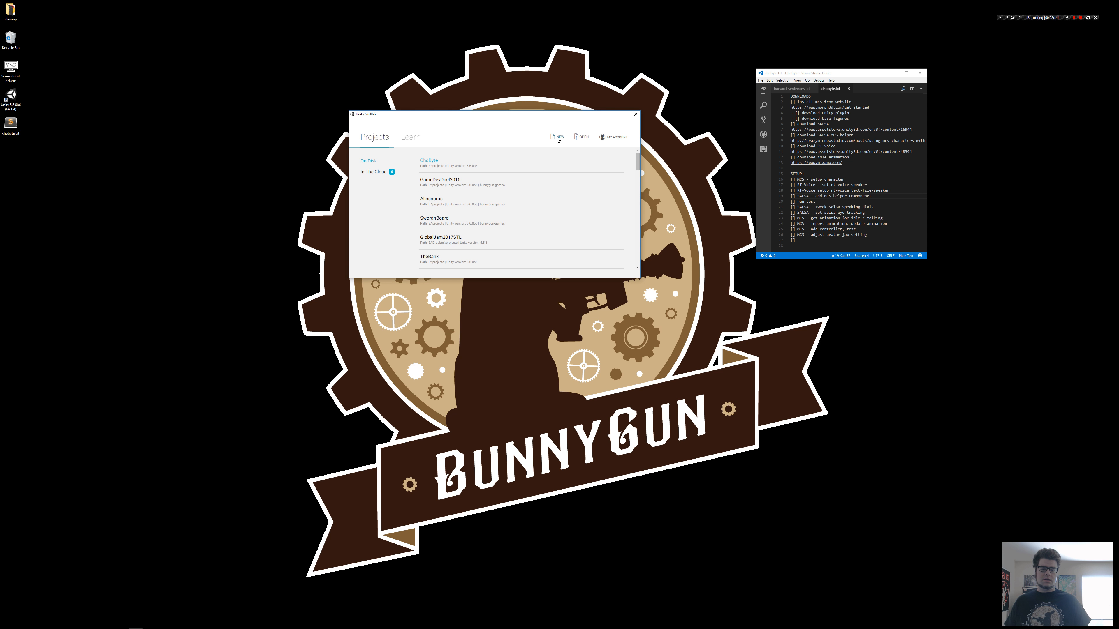
{"action": "left_click", "coordinate": [558, 136]}
{"action": "left_click", "coordinate": [457, 176]}
{"action": "key", "text": "ctrl+a"}
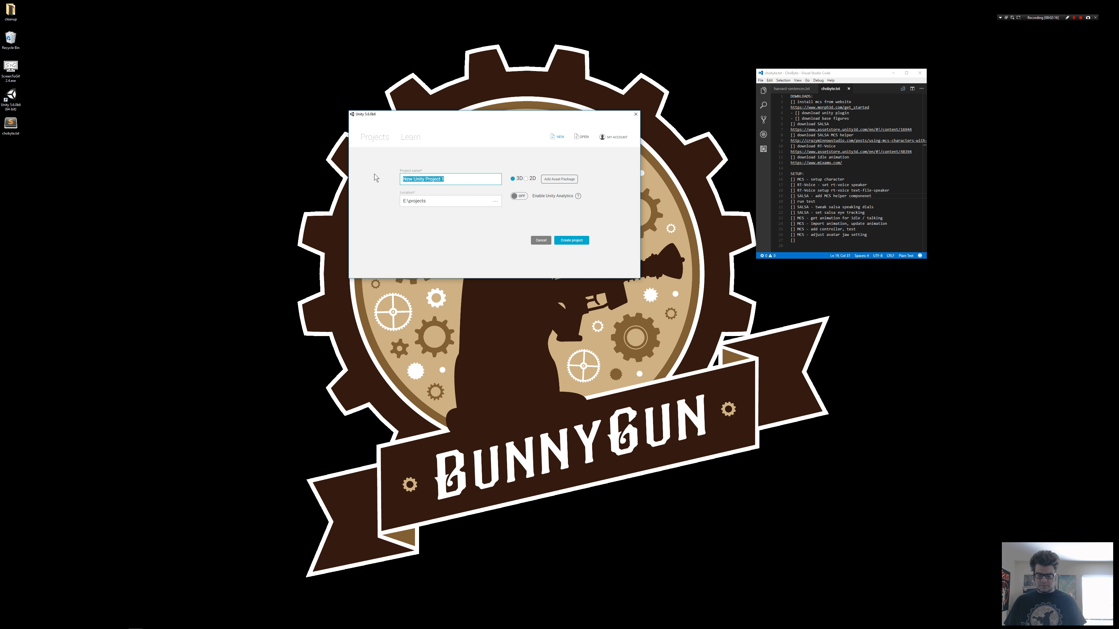
{"action": "type", "text": "TalkingAvatar"}
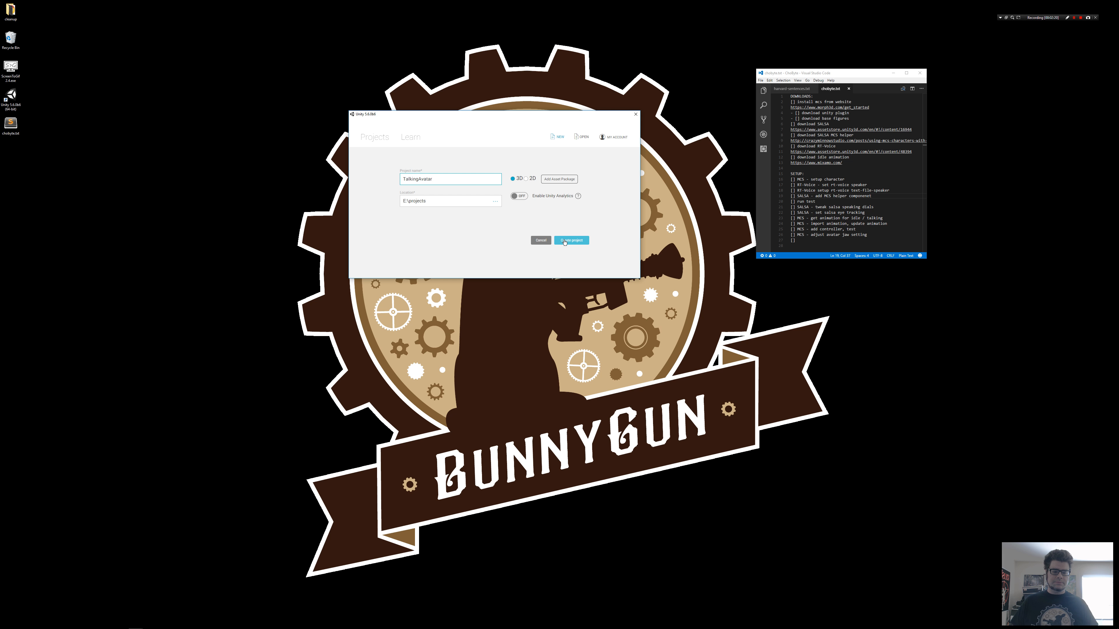
{"action": "left_click", "coordinate": [564, 241]}
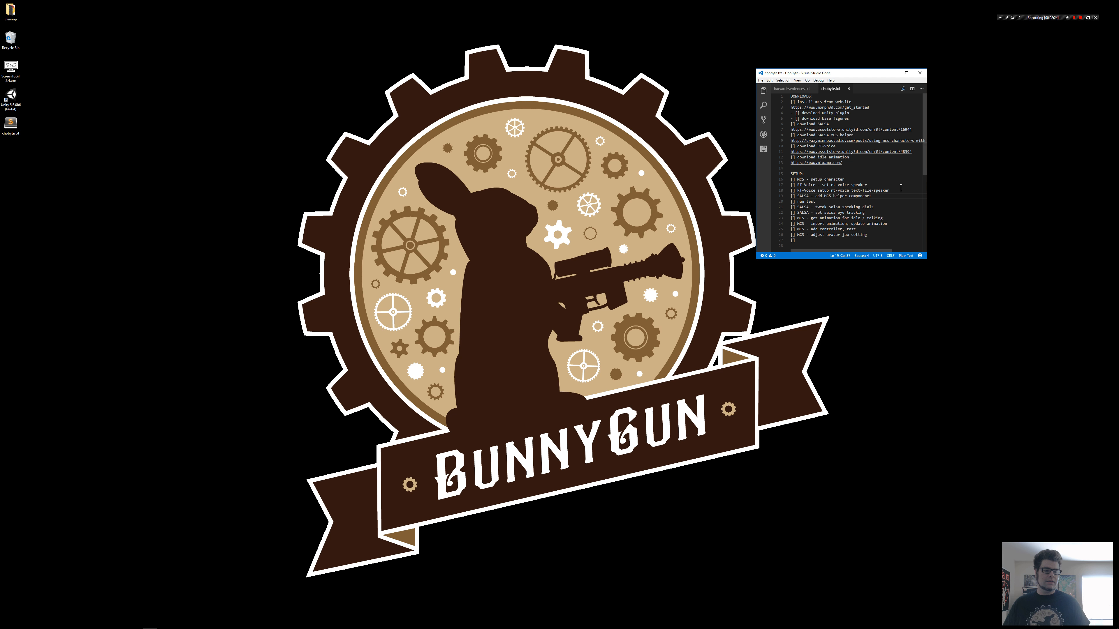
{"action": "left_click_drag", "start_coordinate": [796, 73], "coordinate": [881, 76]}
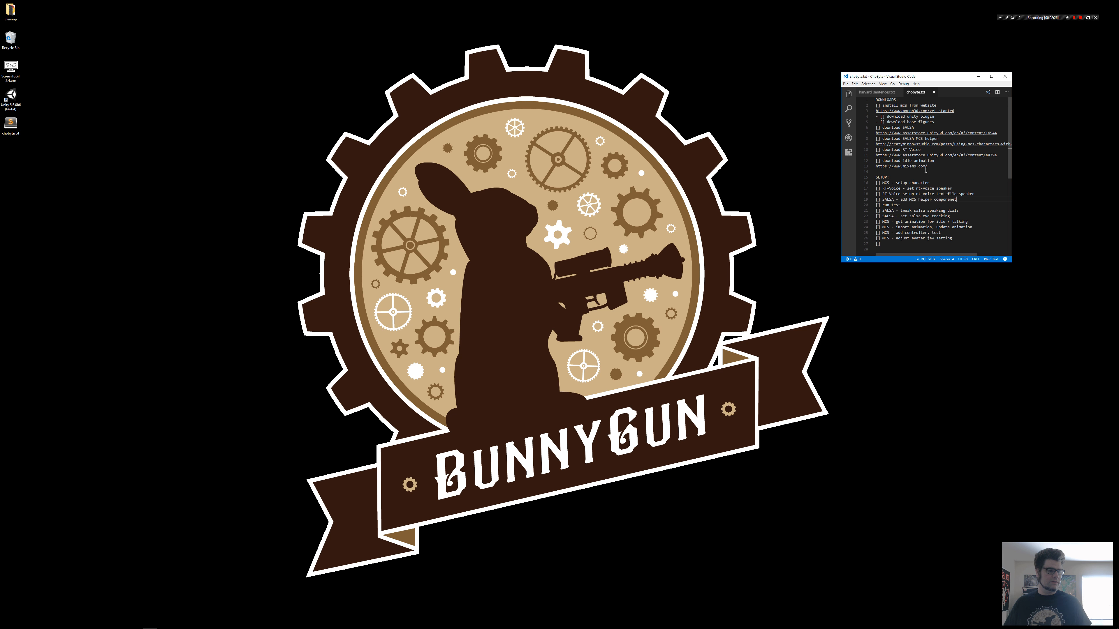
{"action": "left_click", "coordinate": [961, 111]}
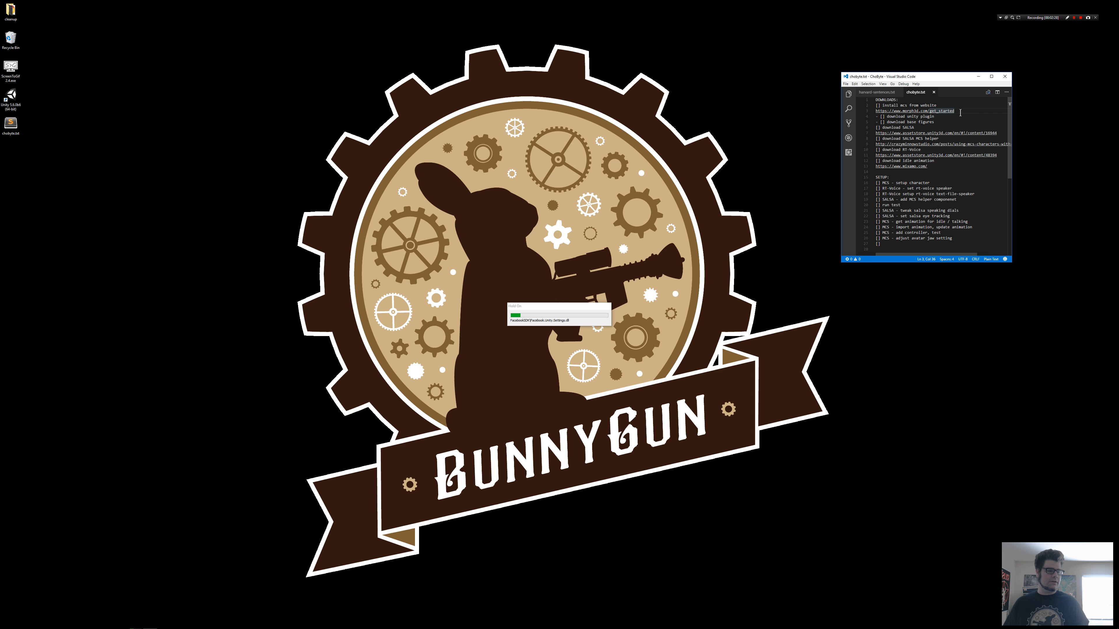
{"action": "key", "text": "ctrl+shift+Left"}
{"action": "key", "text": "Up"}
{"action": "key", "text": "Down"}
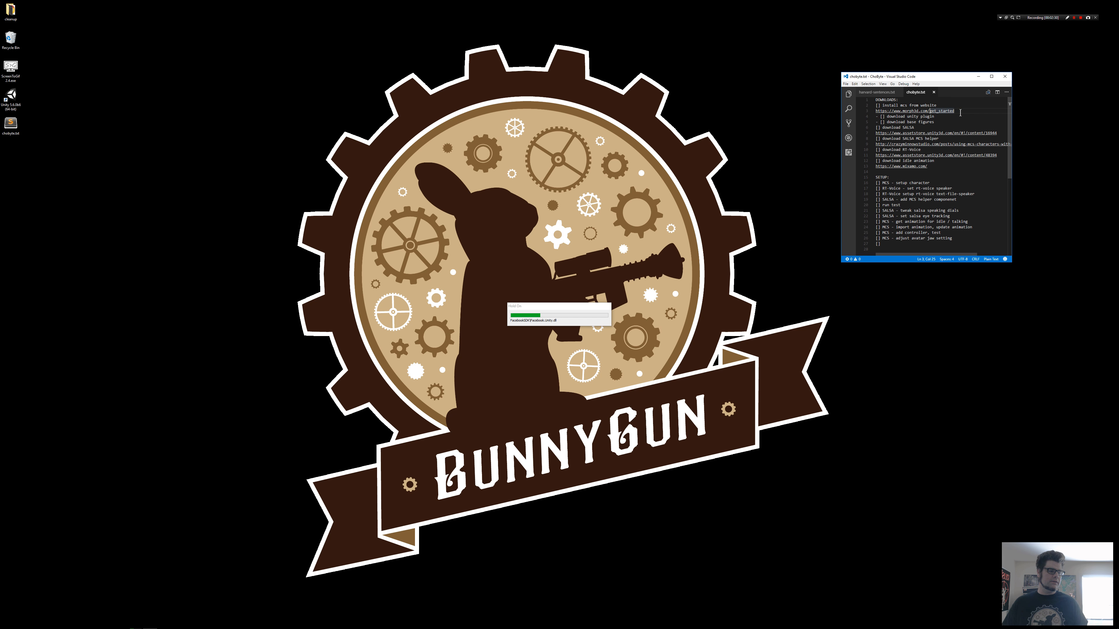
{"action": "key", "text": "ctrl+shift+Left"}
{"action": "key", "text": "Left"}
{"action": "key", "text": "Left"}
{"action": "key", "text": "Left"}
{"action": "key", "text": "Left"}
{"action": "key", "text": "Left"}
{"action": "key", "text": "Left"}
{"action": "key", "text": "Left"}
{"action": "key", "text": "Left"}
{"action": "key", "text": "Left"}
{"action": "key", "text": "Left"}
{"action": "key", "text": "Left"}
{"action": "left_click_drag", "start_coordinate": [960, 113], "coordinate": [871, 111]}
{"action": "key", "text": "ctrl+c"}
{"action": "type", "text": "chr"}
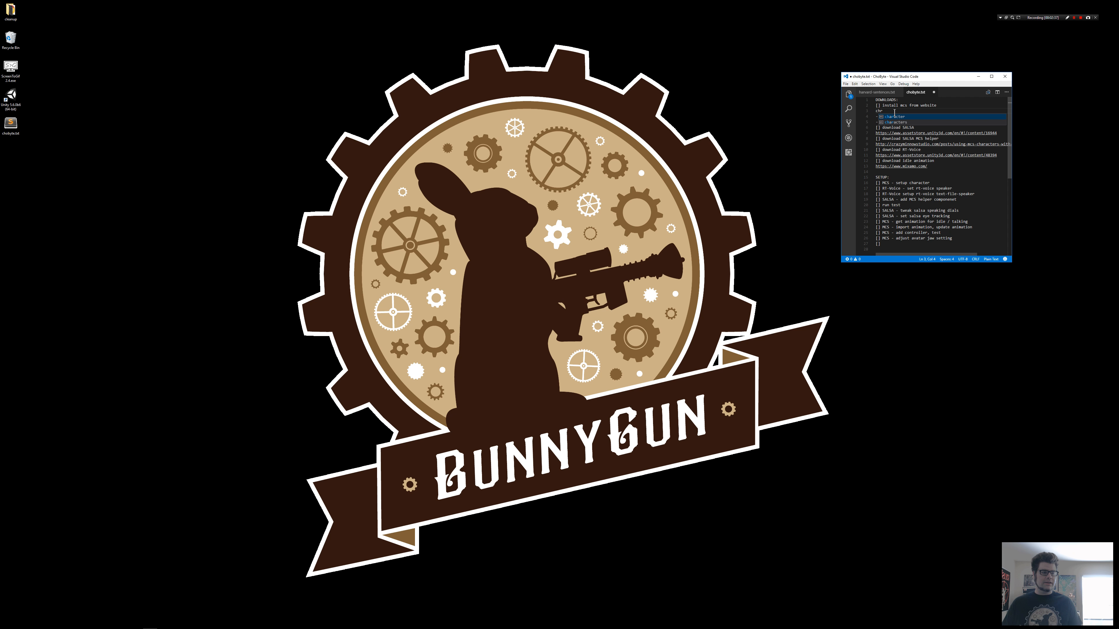
{"action": "key", "text": "ctrl+z"}
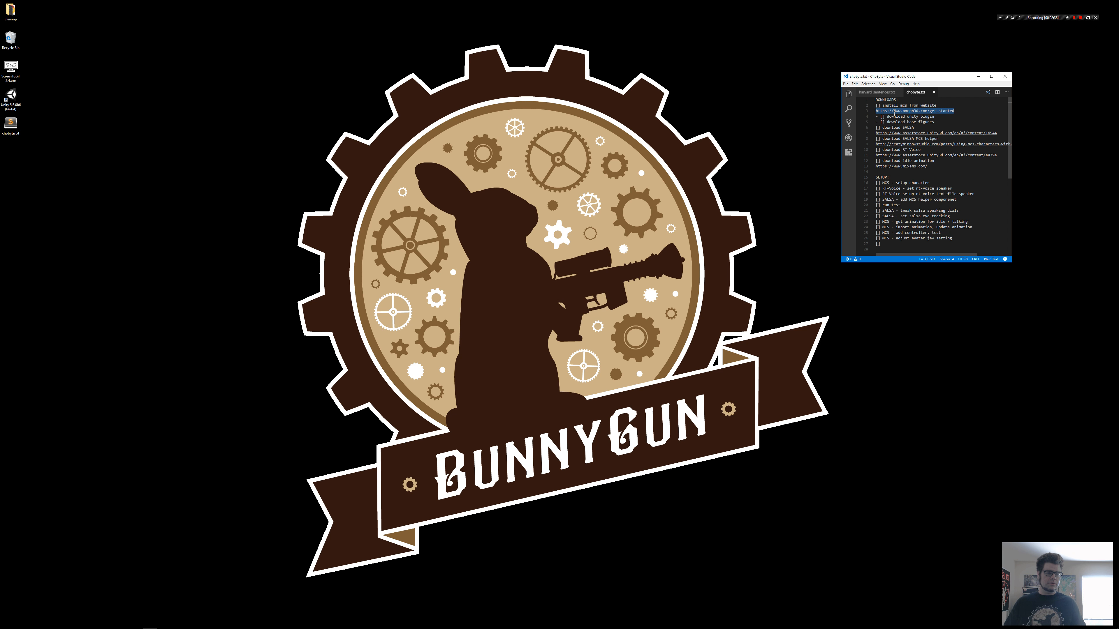
Switch to Chrome, load the copied Morph 3D link and move the browser window clear of the checklist
{"action": "key", "text": "super"}
{"action": "type", "text": "chr"}
{"action": "key", "text": "Return"}
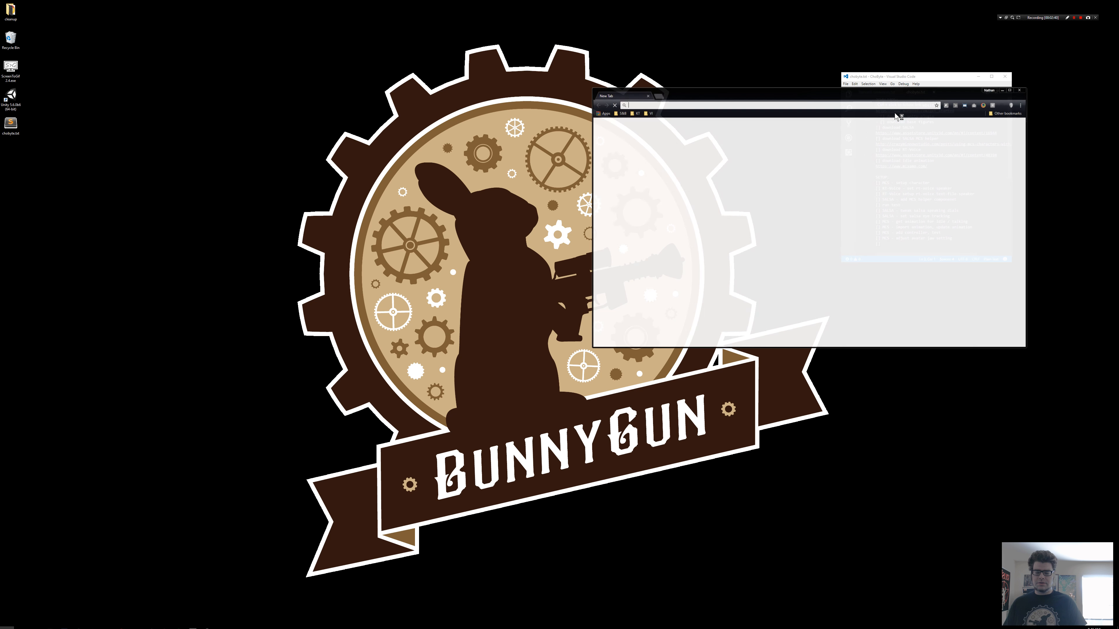
{"action": "key", "text": "ctrl+v"}
{"action": "key", "text": "Return"}
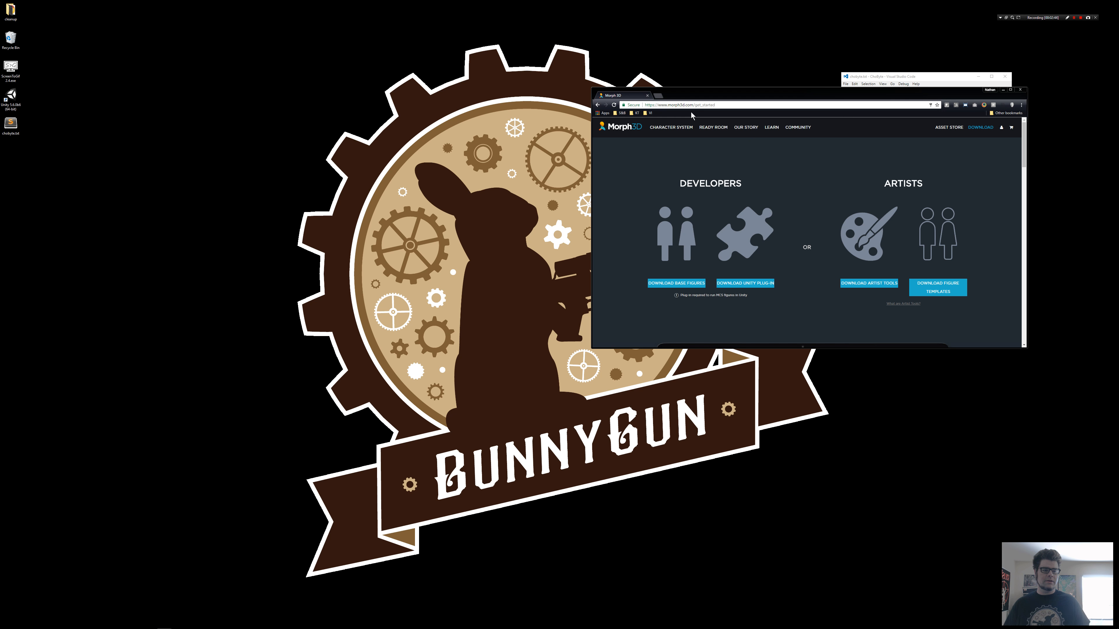
{"action": "left_click_drag", "start_coordinate": [709, 95], "coordinate": [540, 86]}
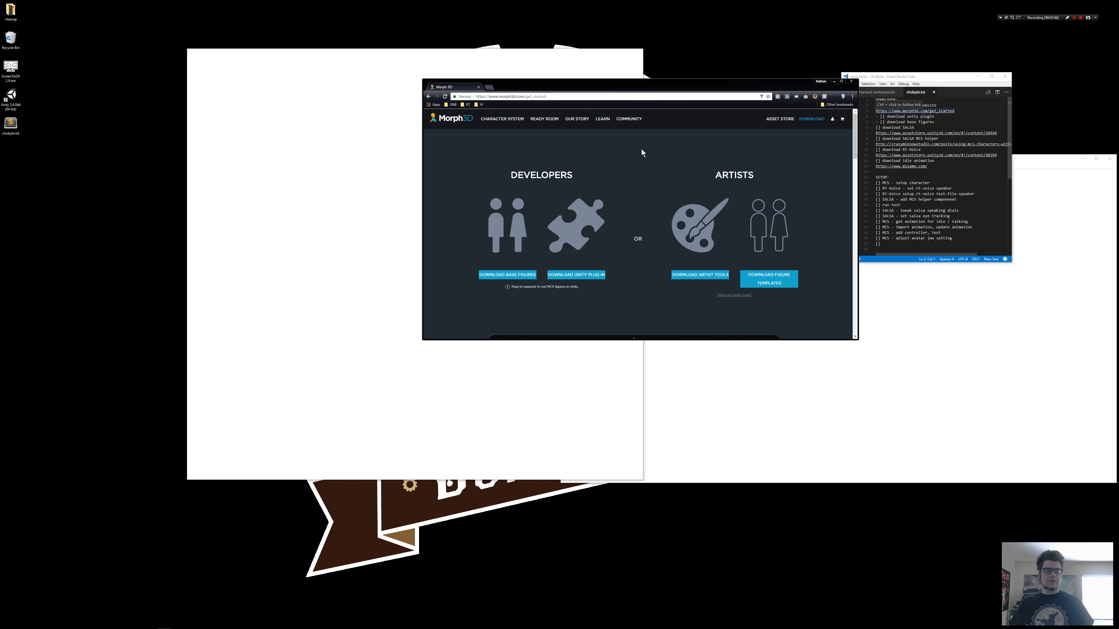
Download the developers' base figures and Unity plug-in, and place the browser and checklist windows side by side
{"action": "scroll", "coordinate": [525, 158], "scroll_direction": "down", "scroll_amount": 1}
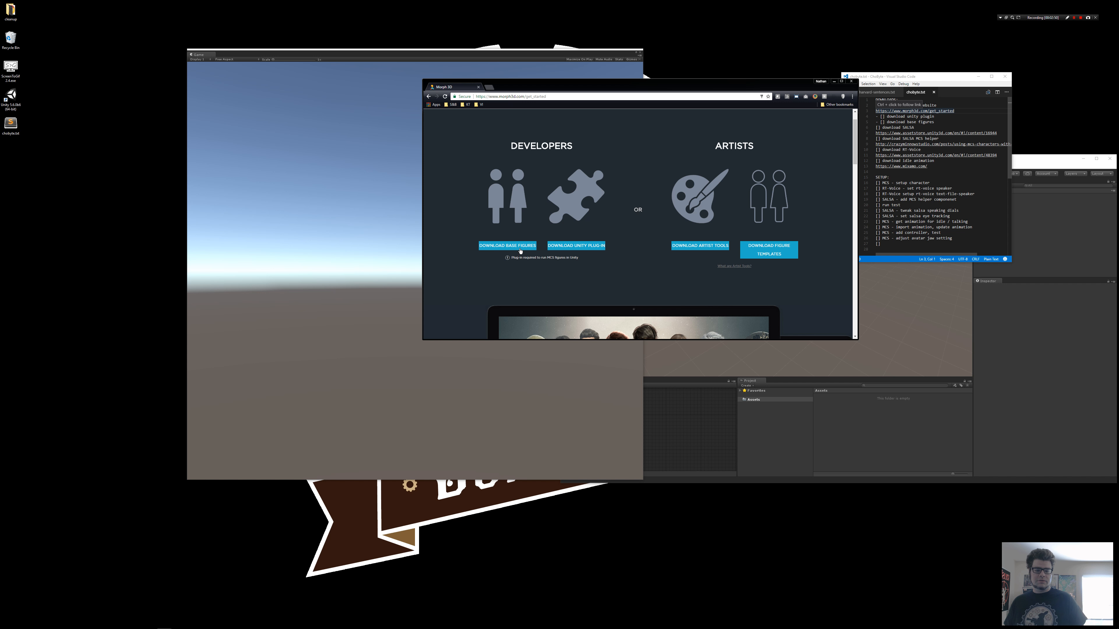
{"action": "scroll", "coordinate": [572, 227], "scroll_direction": "down", "scroll_amount": 5}
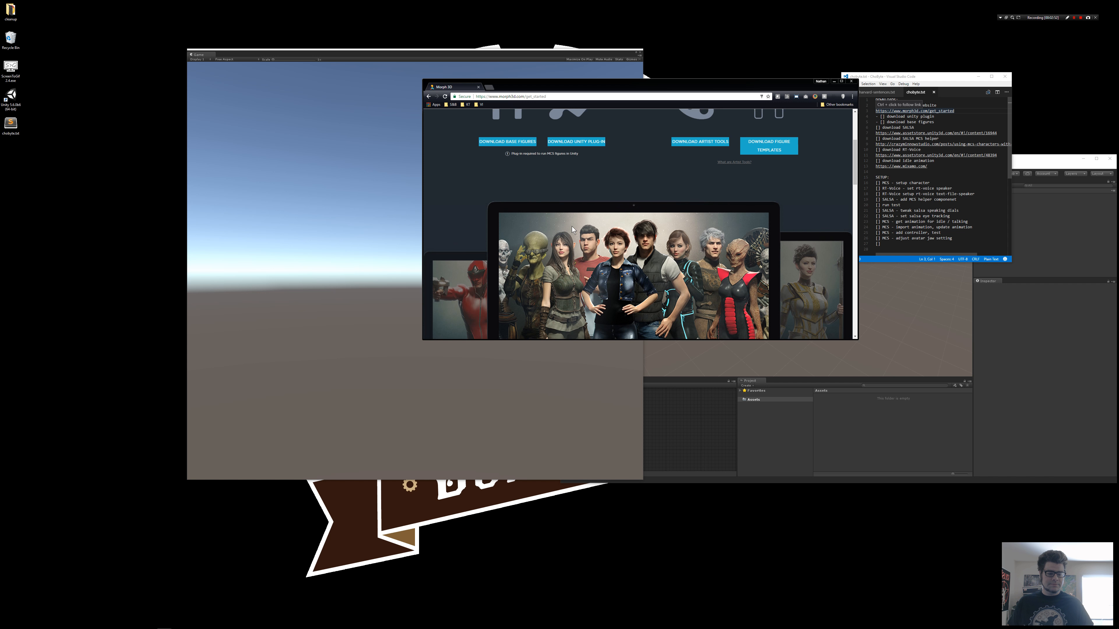
{"action": "scroll", "coordinate": [560, 244], "scroll_direction": "up", "scroll_amount": 5}
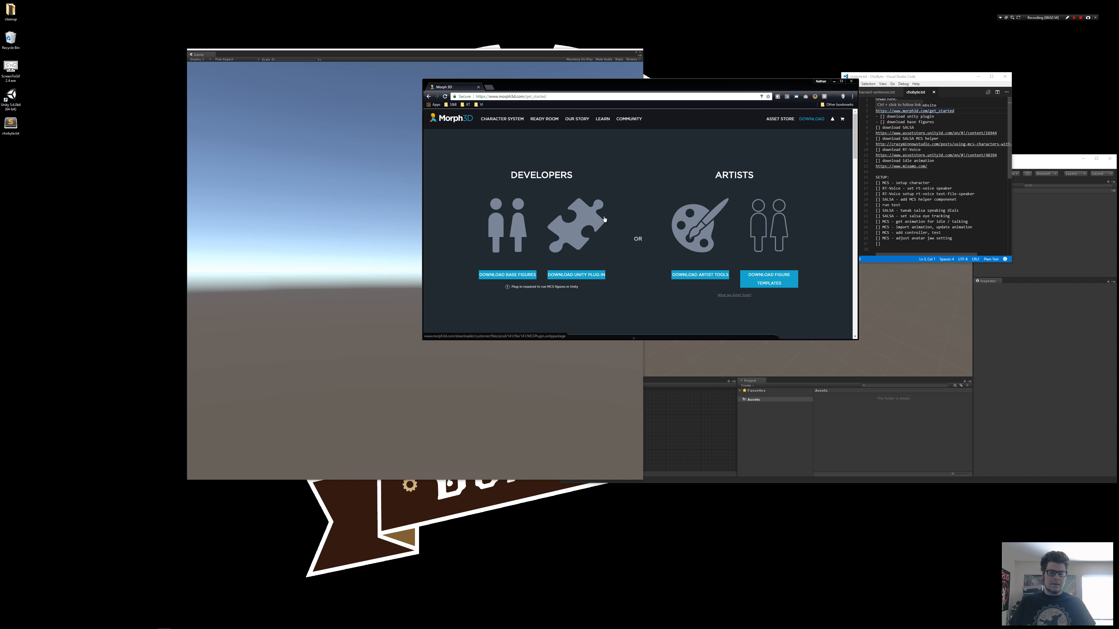
{"action": "left_click", "coordinate": [519, 277]}
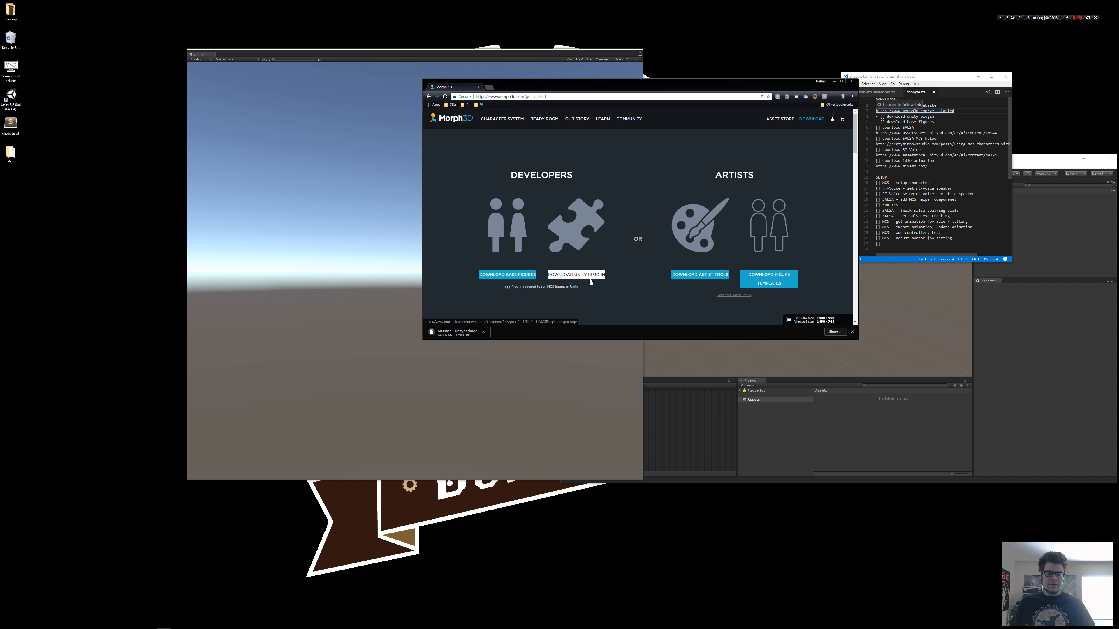
{"action": "left_click", "coordinate": [581, 278]}
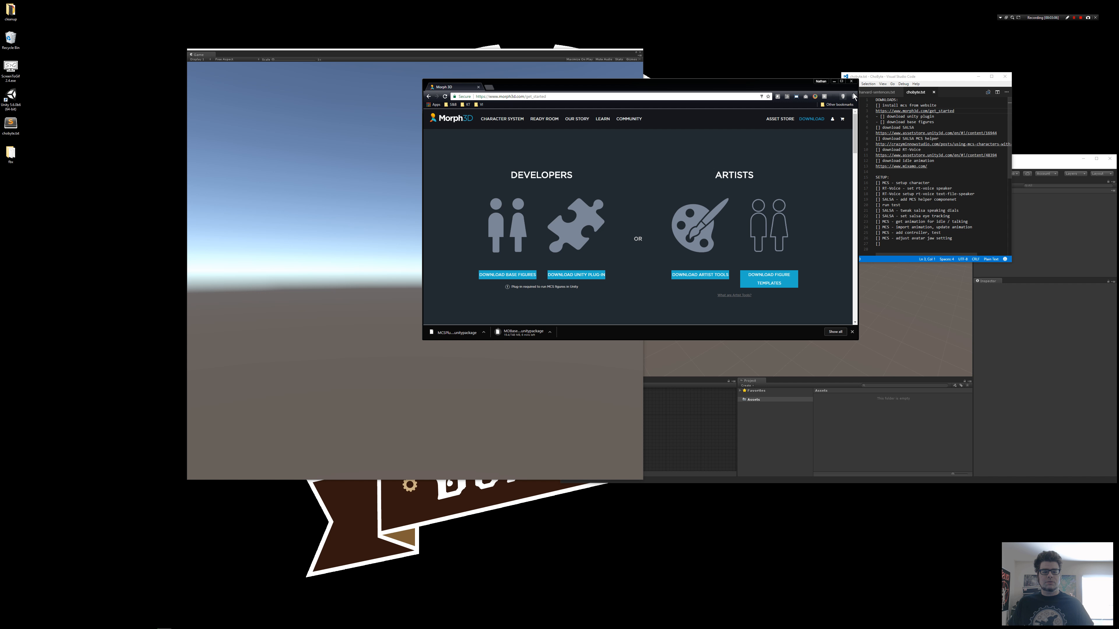
{"action": "left_click_drag", "start_coordinate": [784, 91], "coordinate": [710, 93]}
{"action": "left_click_drag", "start_coordinate": [889, 77], "coordinate": [864, 77]}
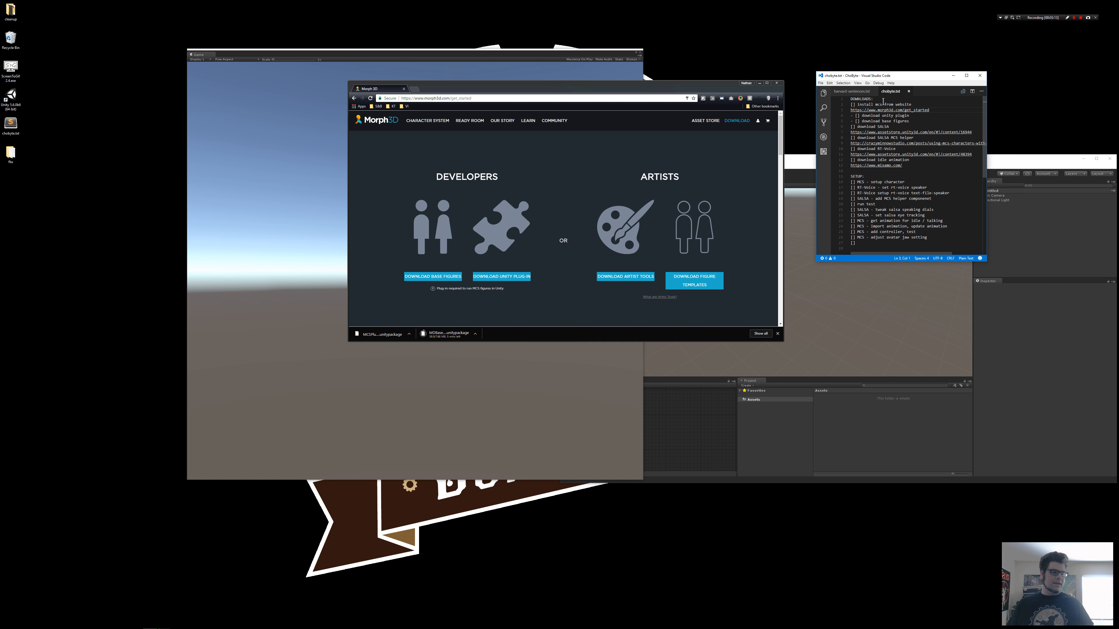
Mark the "install mcs from website" item as done with an x in the download checklist
{"action": "type", "text": "x"}
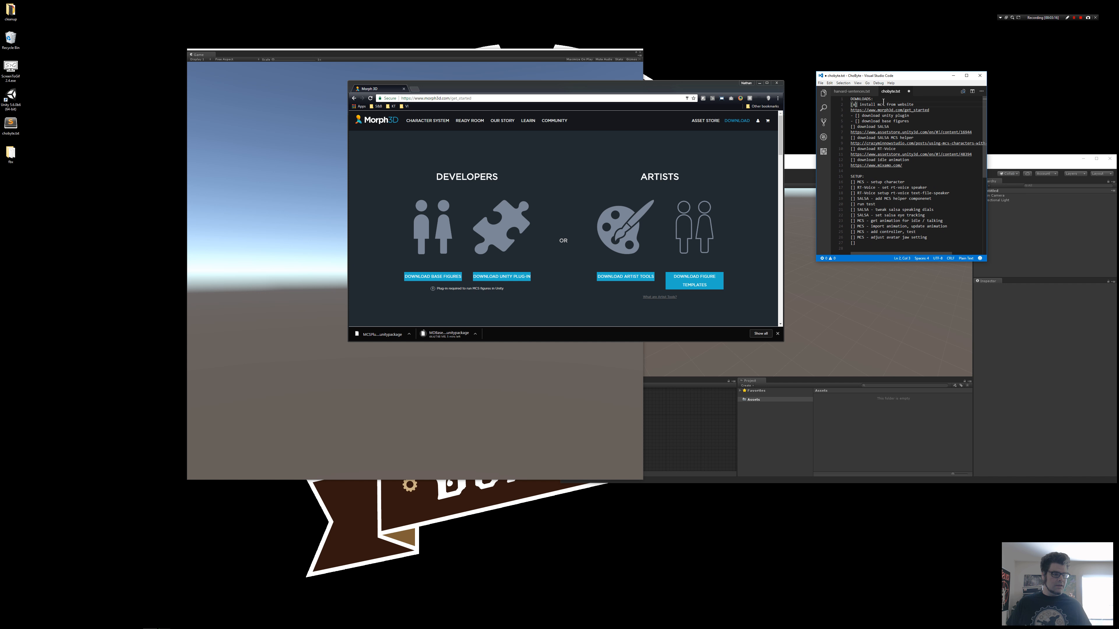
{"action": "key", "text": "Down"}
{"action": "key", "text": "Left"}
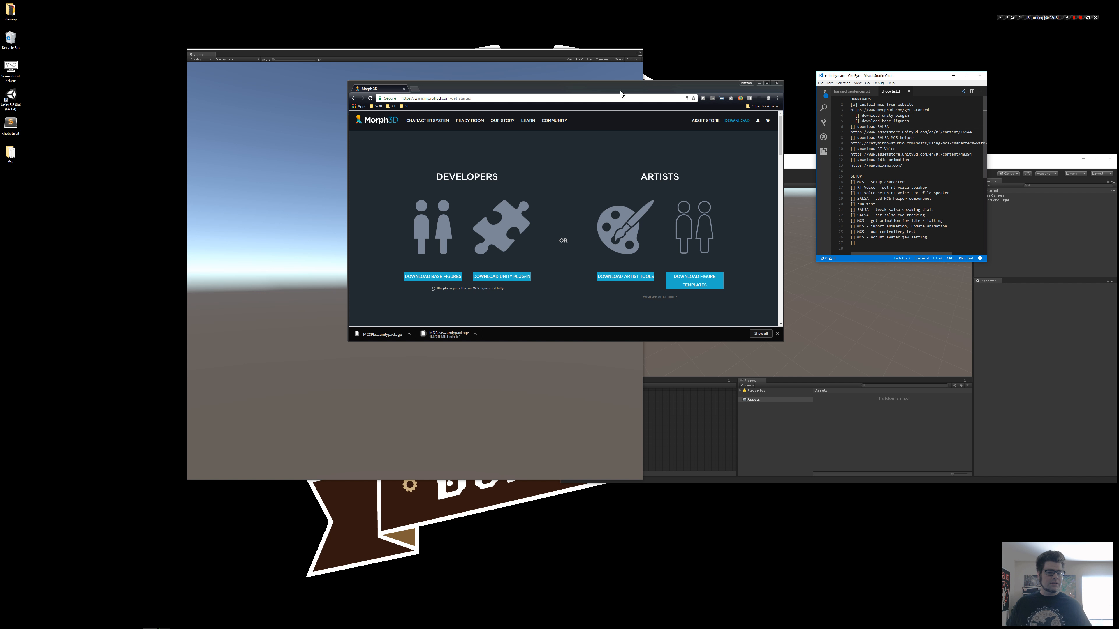
Copy the Asset Store link for SALSA from the checklist and load only that address in Chrome
{"action": "left_click", "coordinate": [621, 91]}
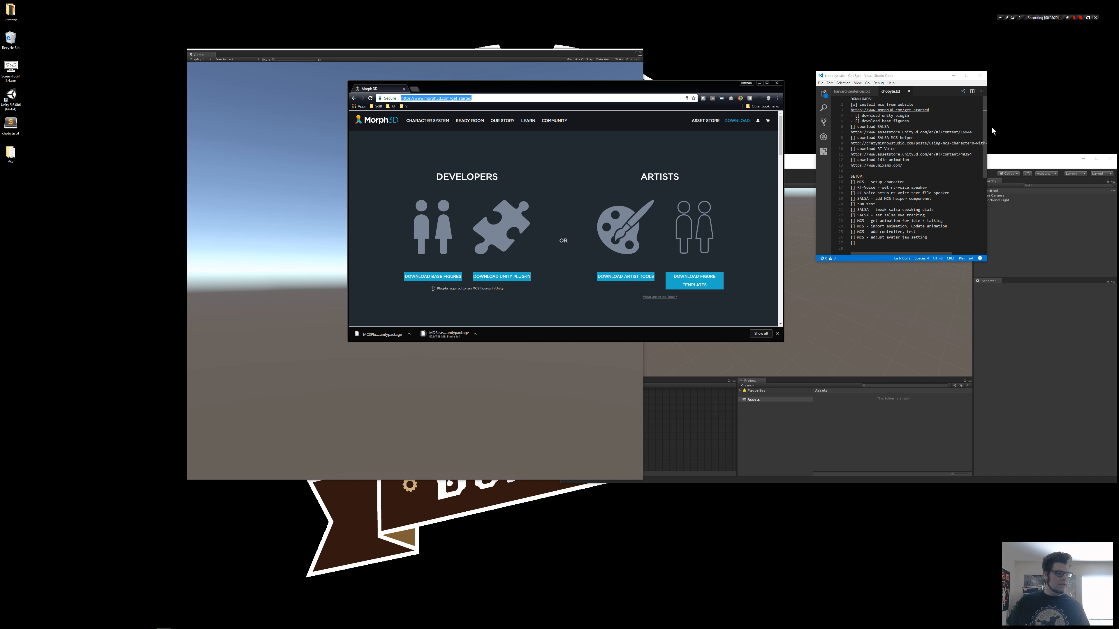
{"action": "left_click_drag", "start_coordinate": [972, 131], "coordinate": [849, 133]}
{"action": "key", "text": "ctrl+c"}
{"action": "left_click", "coordinate": [668, 97]}
{"action": "key", "text": "ctrl+v"}
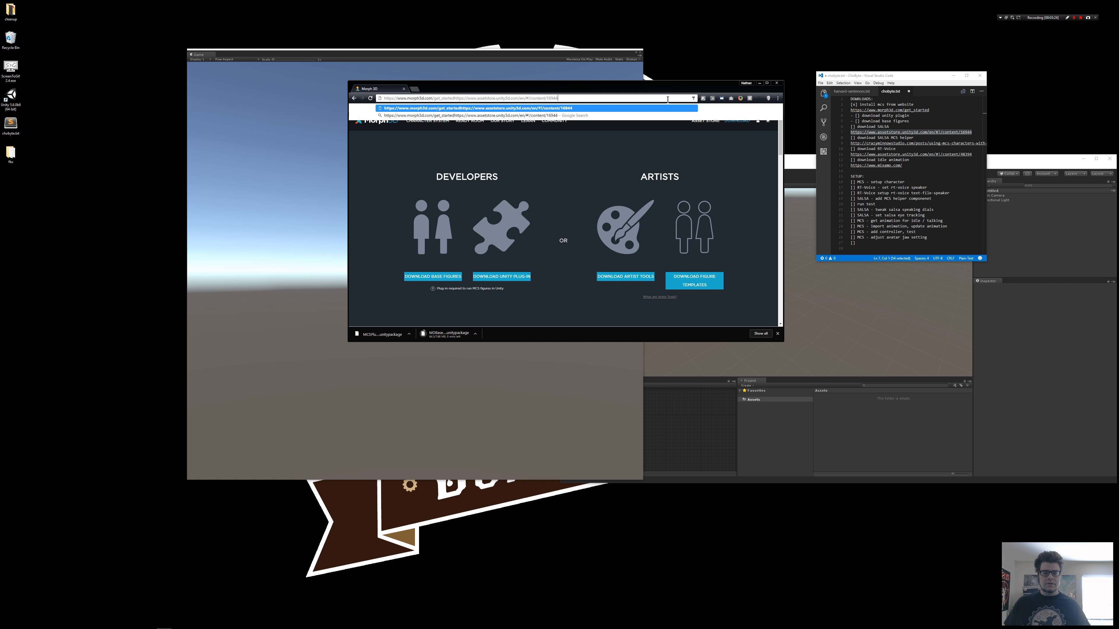
{"action": "key", "text": "Return"}
{"action": "left_click", "coordinate": [666, 100]}
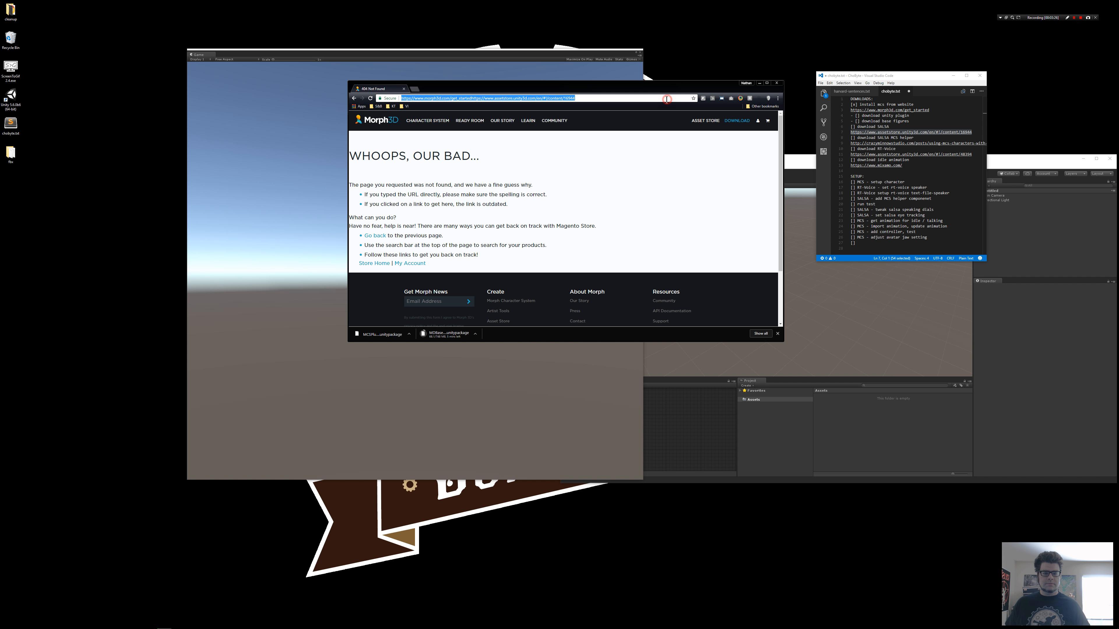
{"action": "key", "text": "ctrl+v"}
{"action": "key", "text": "Return"}
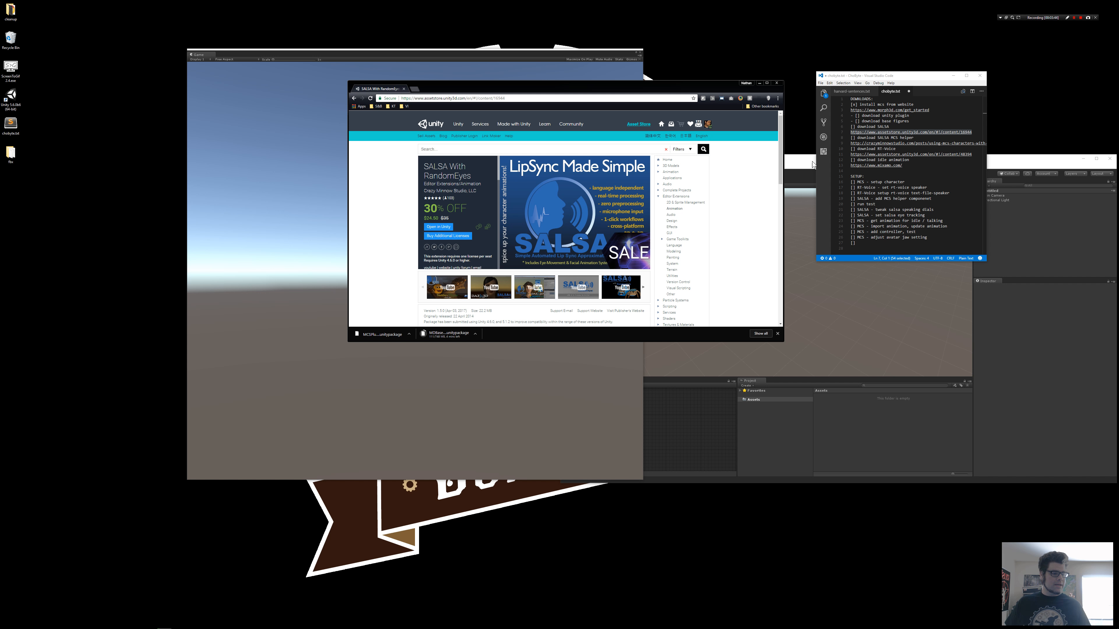
{"action": "left_click", "coordinate": [849, 150]}
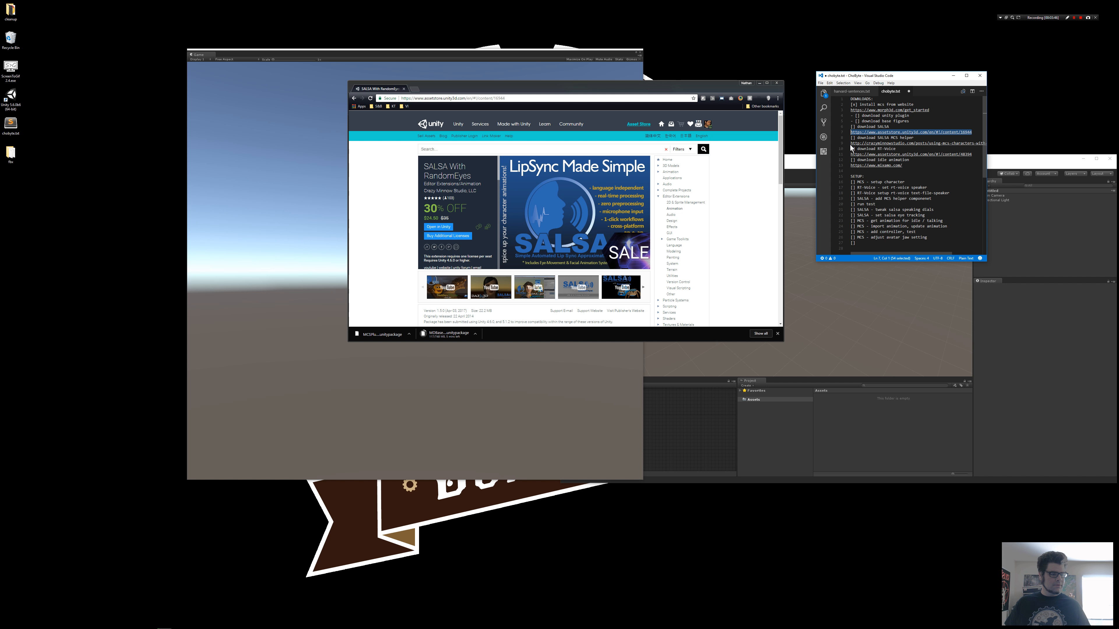
{"action": "left_click", "coordinate": [863, 141]}
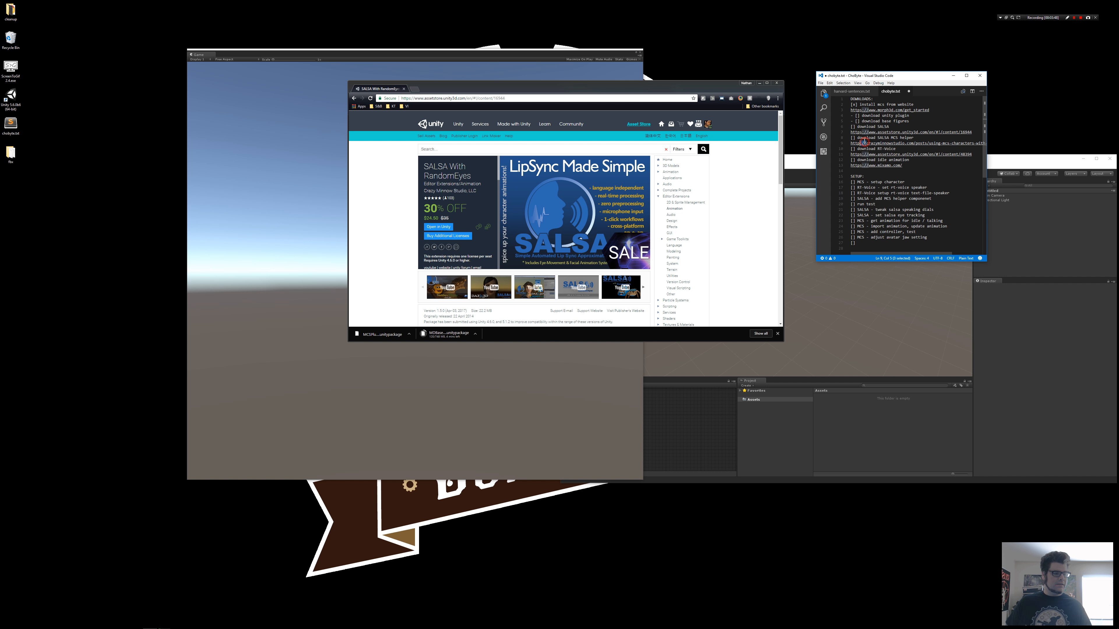
{"action": "triple_click", "coordinate": [863, 142]}
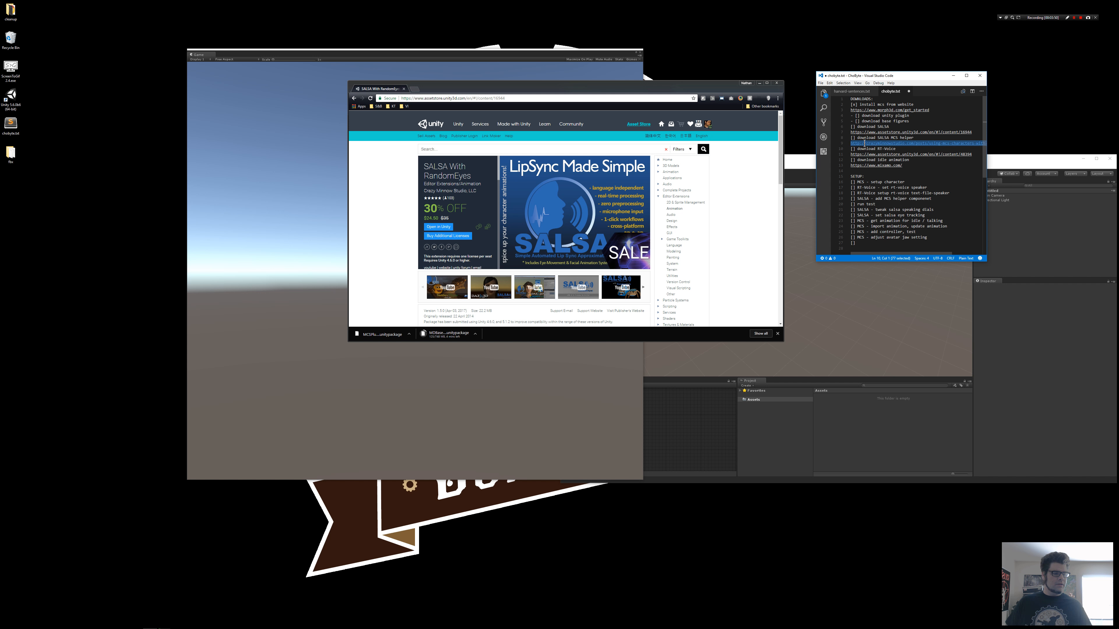
{"action": "left_click", "coordinate": [616, 98]}
{"action": "type", "text": "http://crazyminnowstudio.com/posts/using-mcs-characters-with-salsa-lipsync/"}
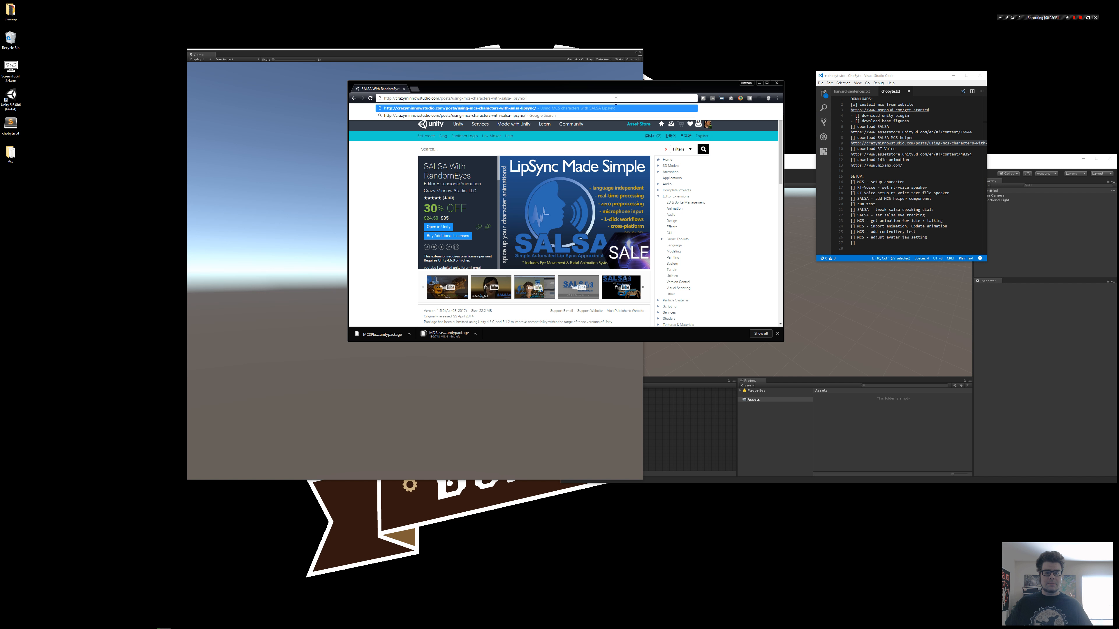
{"action": "key", "text": "Return"}
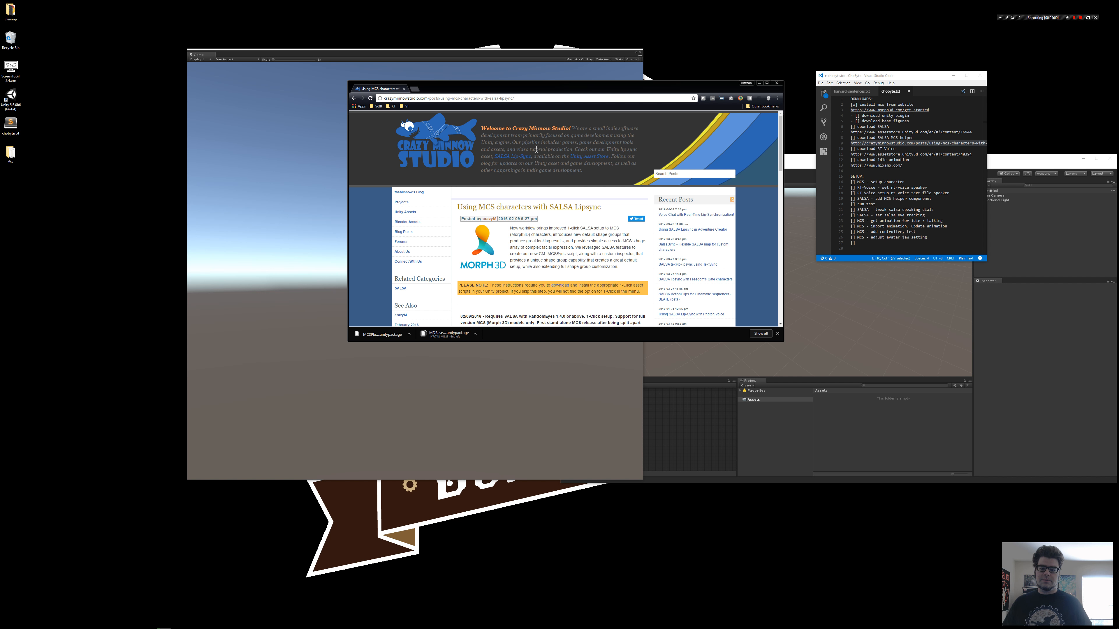
Go to the SALSA with RandomEyes download area through the file download link near the end of the MCS article
{"action": "scroll", "coordinate": [536, 149], "scroll_direction": "down", "scroll_amount": 3}
{"action": "scroll", "coordinate": [568, 175], "scroll_direction": "up", "scroll_amount": 2}
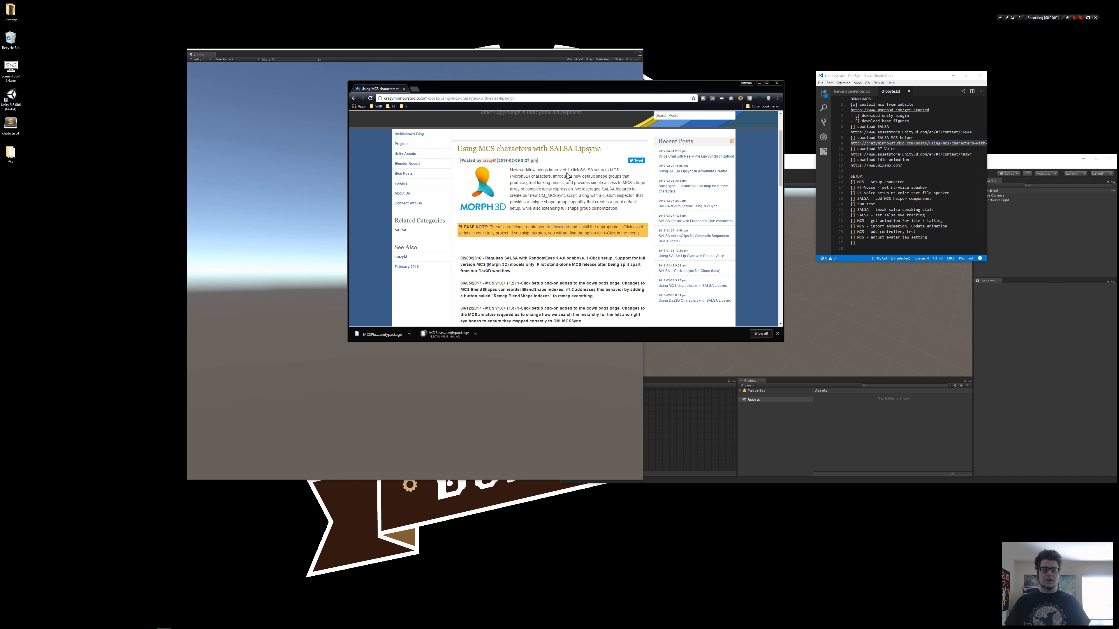
{"action": "scroll", "coordinate": [546, 134], "scroll_direction": "down", "scroll_amount": 2}
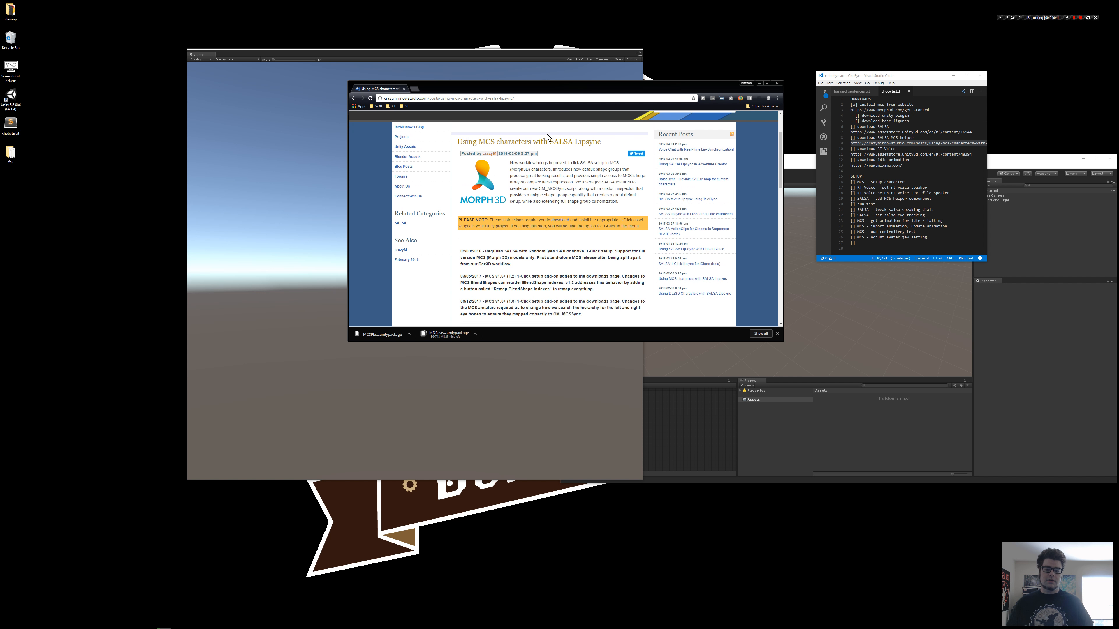
{"action": "scroll", "coordinate": [538, 147], "scroll_direction": "down", "scroll_amount": 5}
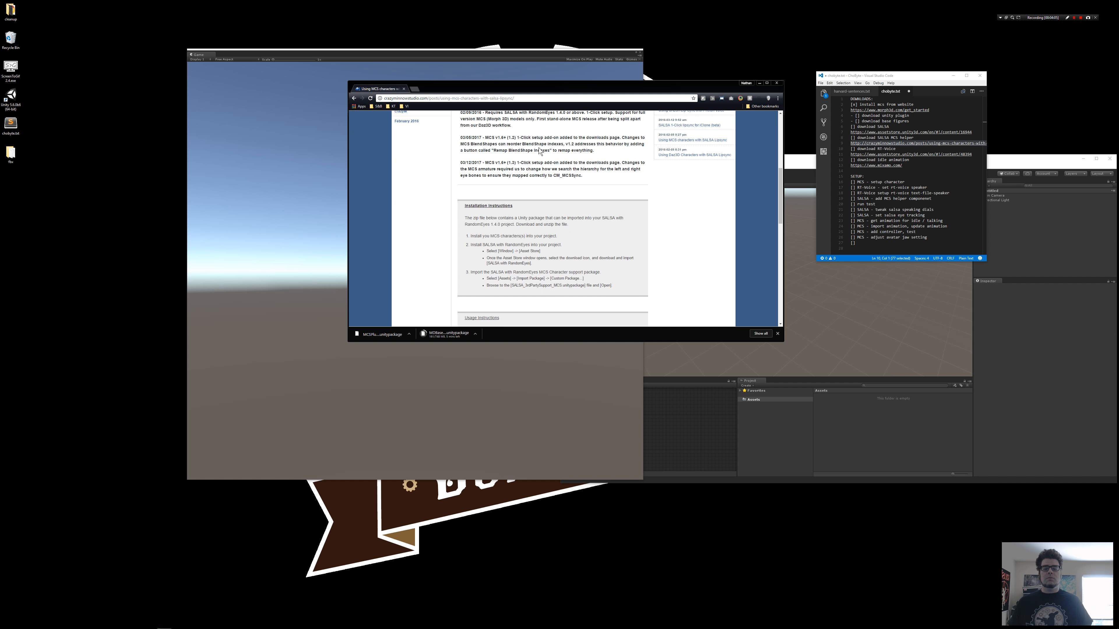
{"action": "scroll", "coordinate": [538, 150], "scroll_direction": "down", "scroll_amount": 7}
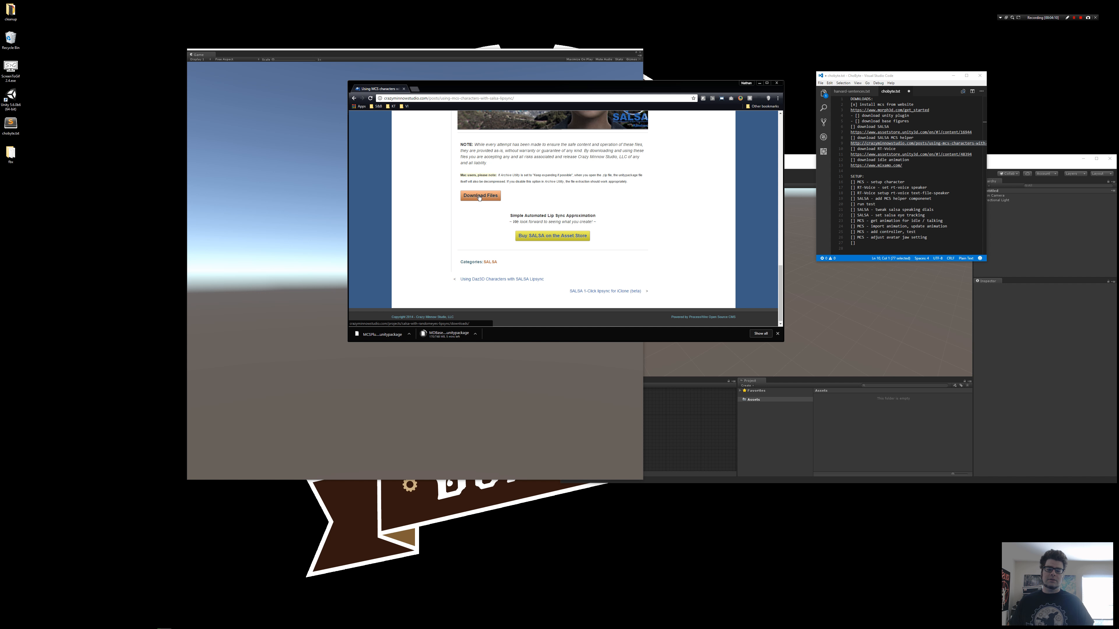
{"action": "left_click", "coordinate": [480, 196]}
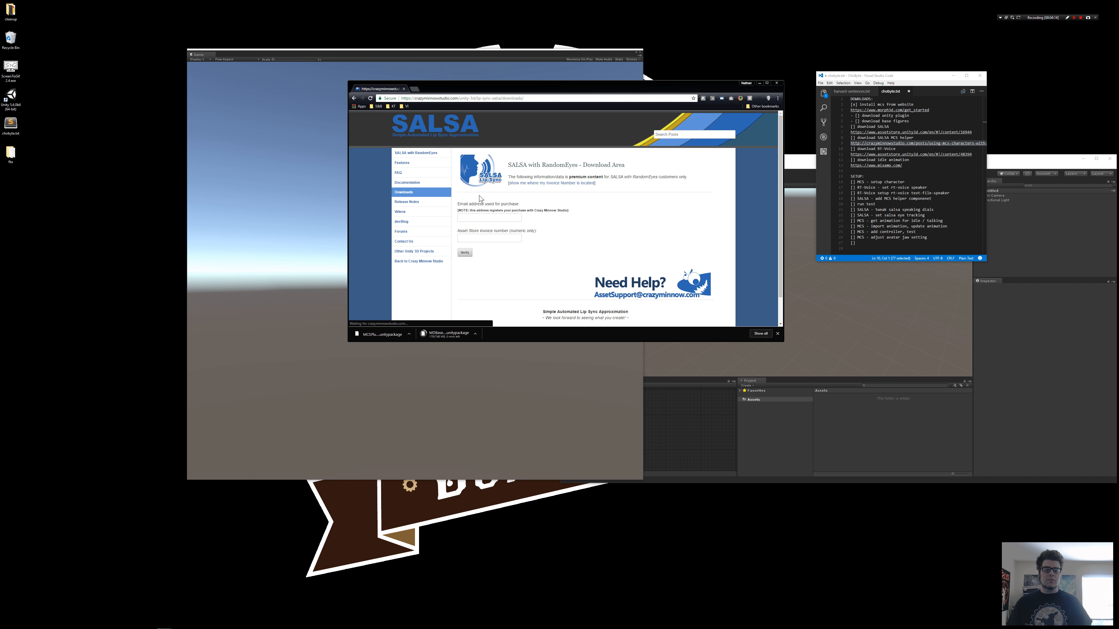
{"action": "left_click", "coordinate": [497, 190]}
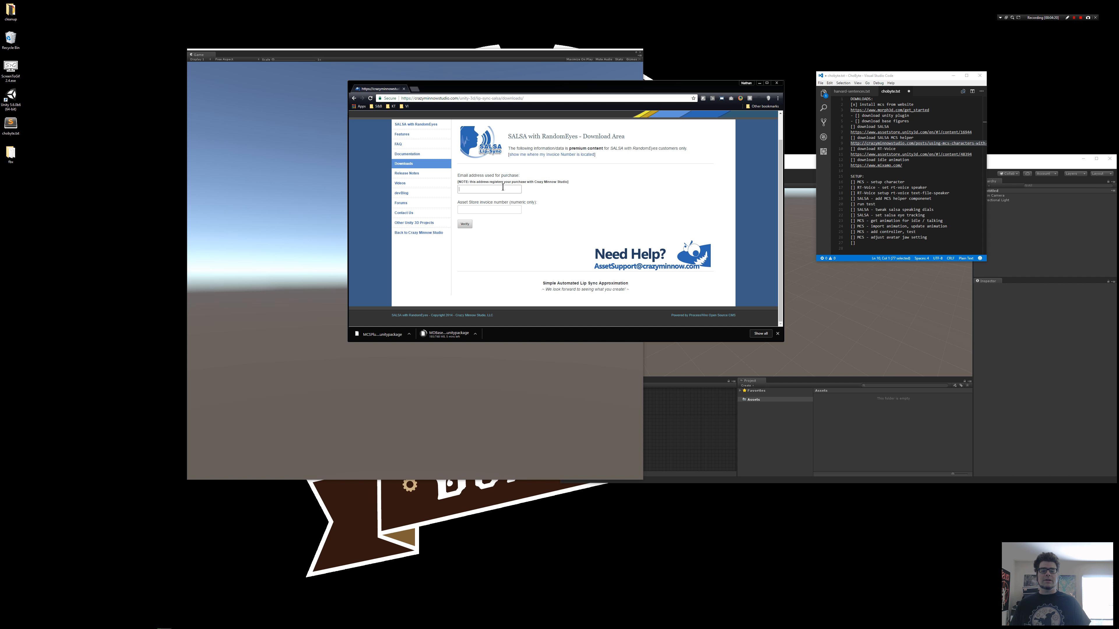
{"action": "left_click", "coordinate": [489, 209]}
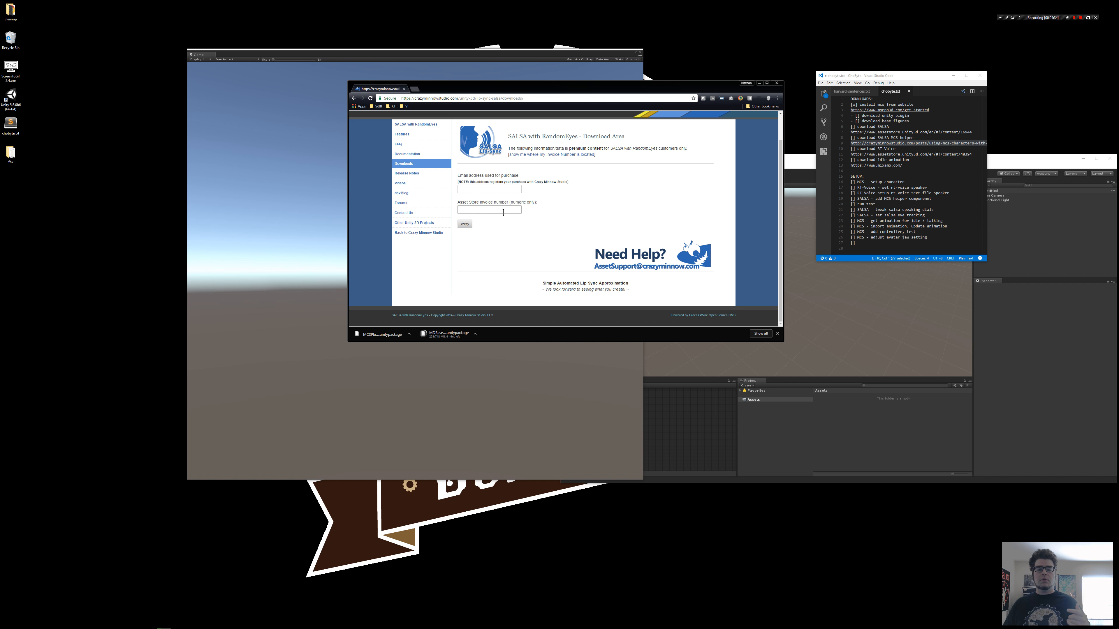
{"action": "left_click", "coordinate": [485, 189]}
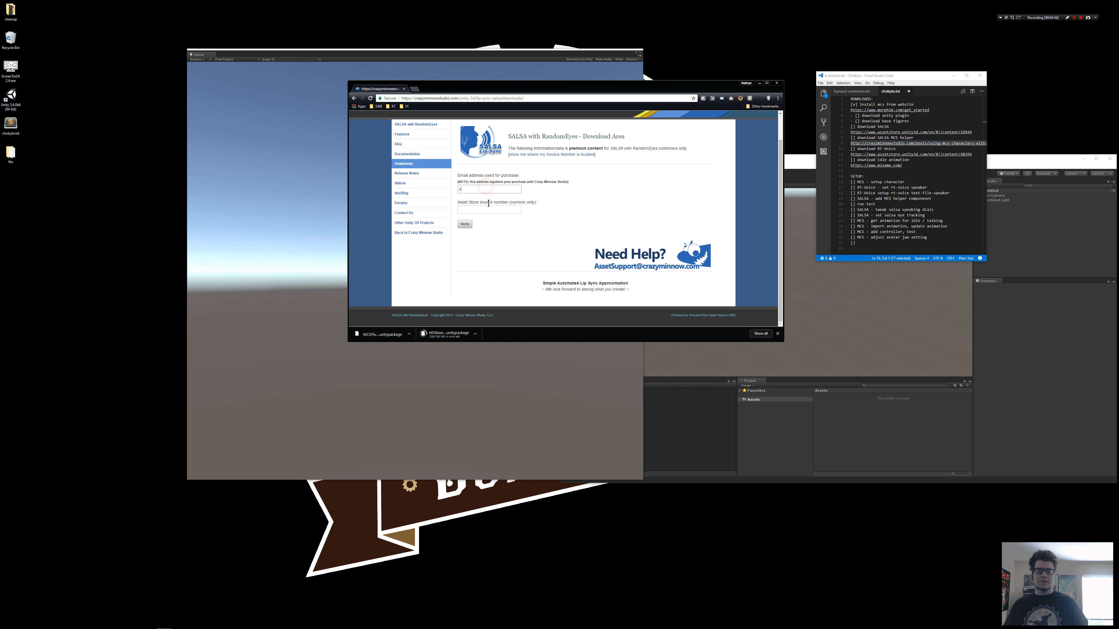
{"action": "type", "text": "x"}
{"action": "left_click", "coordinate": [489, 207]}
{"action": "type", "text": "x"}
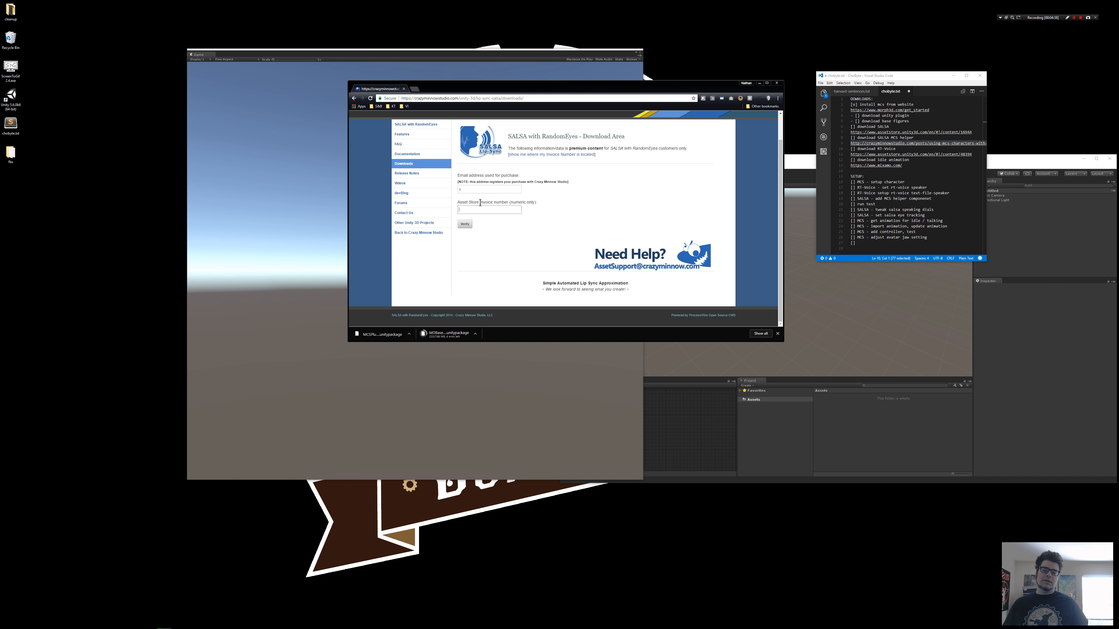
{"action": "key", "text": "shift+Tab"}
{"action": "key", "text": "BackSpace"}
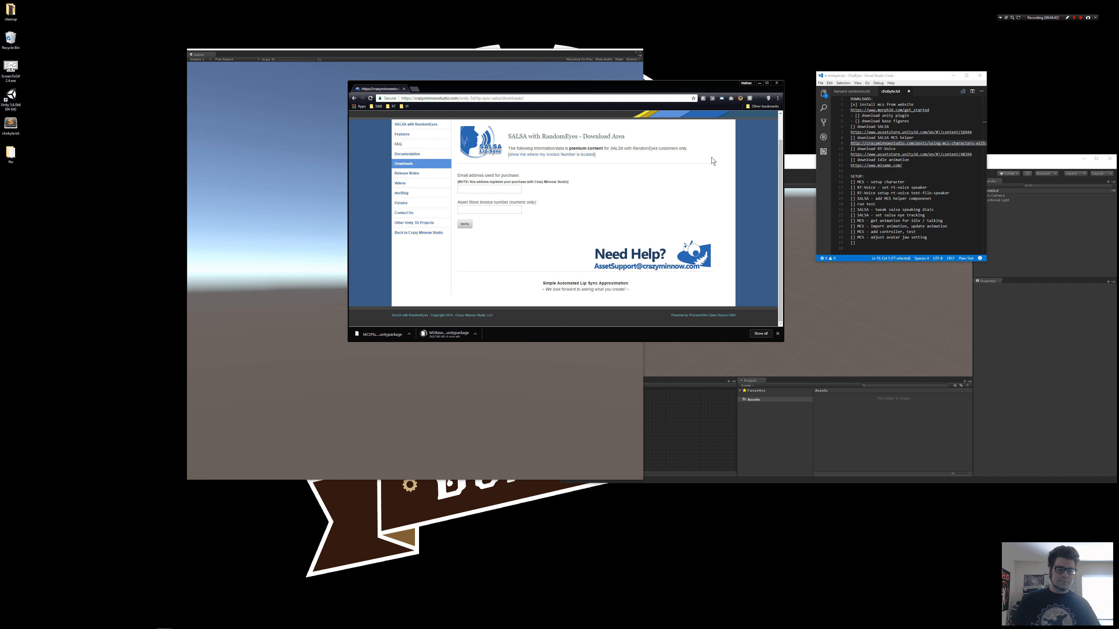
Copy the RT-Voice link from the checklist, load it in Chrome and look over the asset's store page
{"action": "left_click", "coordinate": [874, 150]}
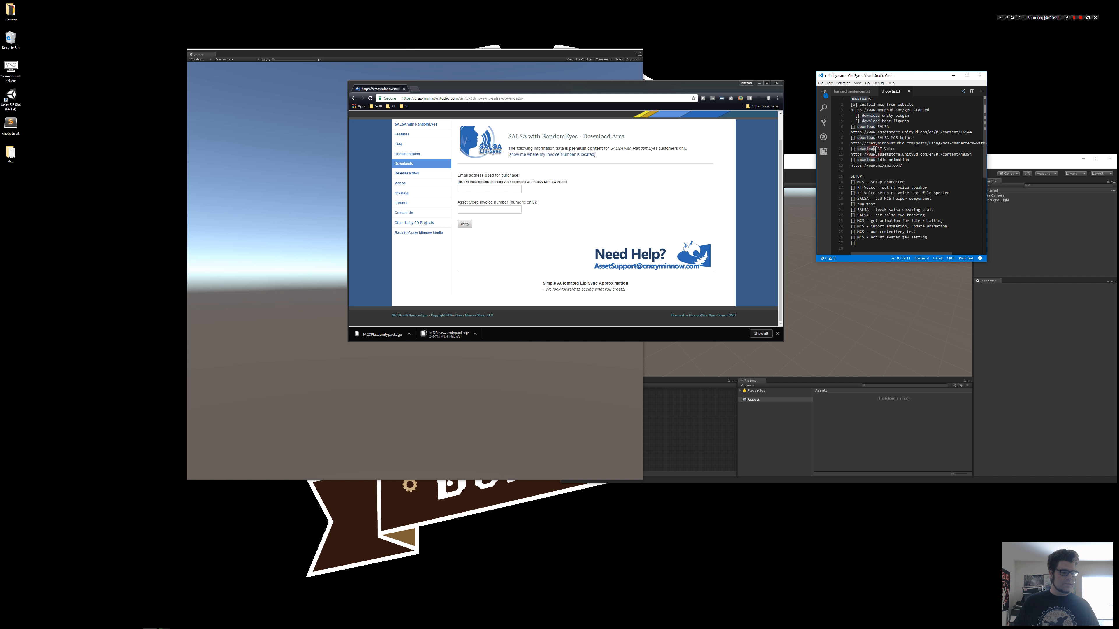
{"action": "left_click", "coordinate": [855, 149]}
{"action": "triple_click", "coordinate": [864, 154]}
{"action": "key", "text": "ctrl+c"}
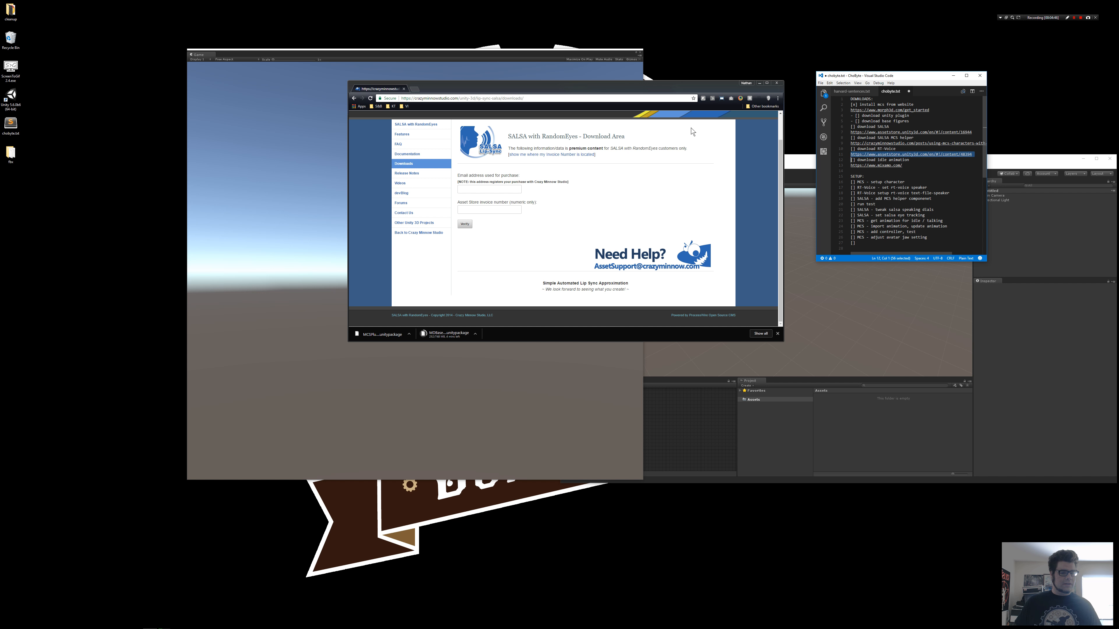
{"action": "left_click", "coordinate": [591, 98]}
{"action": "key", "text": "ctrl+v"}
{"action": "key", "text": "Return"}
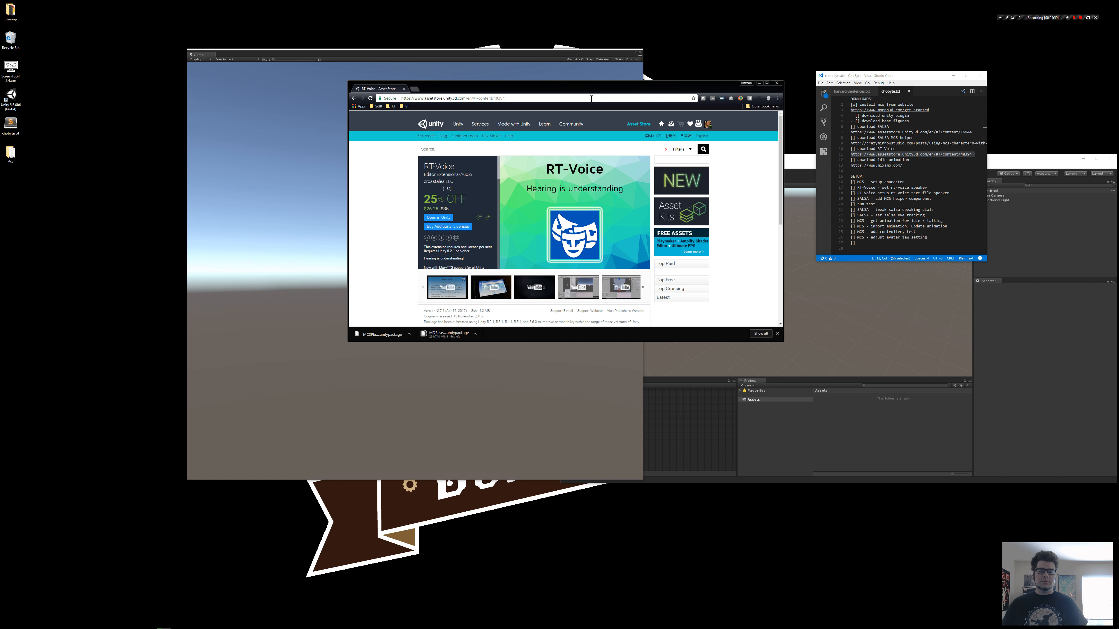
{"action": "scroll", "coordinate": [536, 155], "scroll_direction": "down", "scroll_amount": 1}
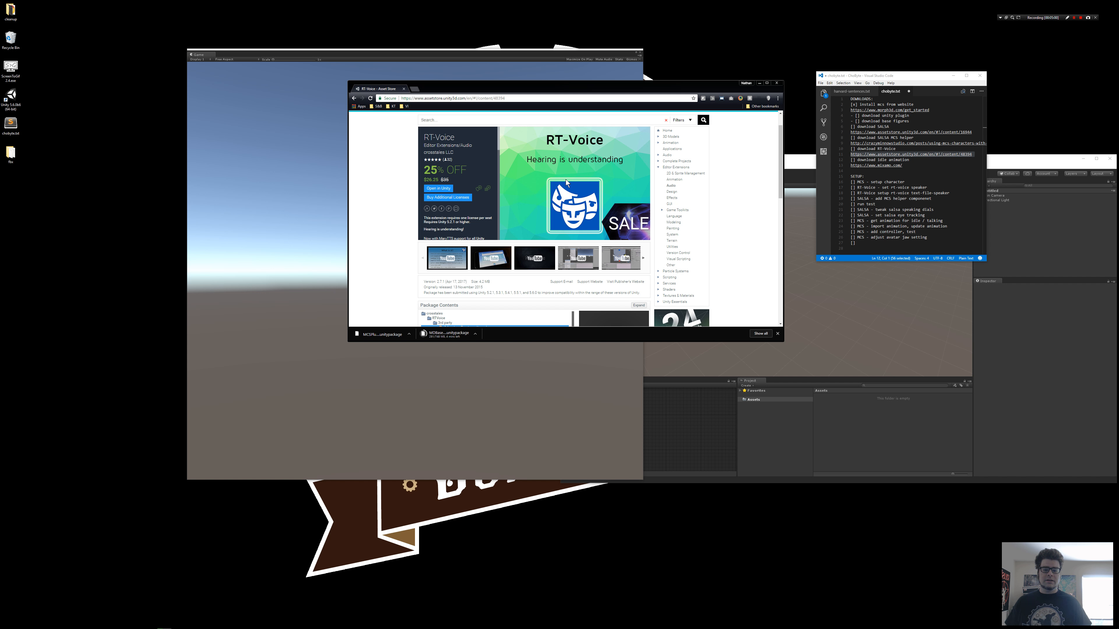
{"action": "scroll", "coordinate": [564, 178], "scroll_direction": "up", "scroll_amount": 1}
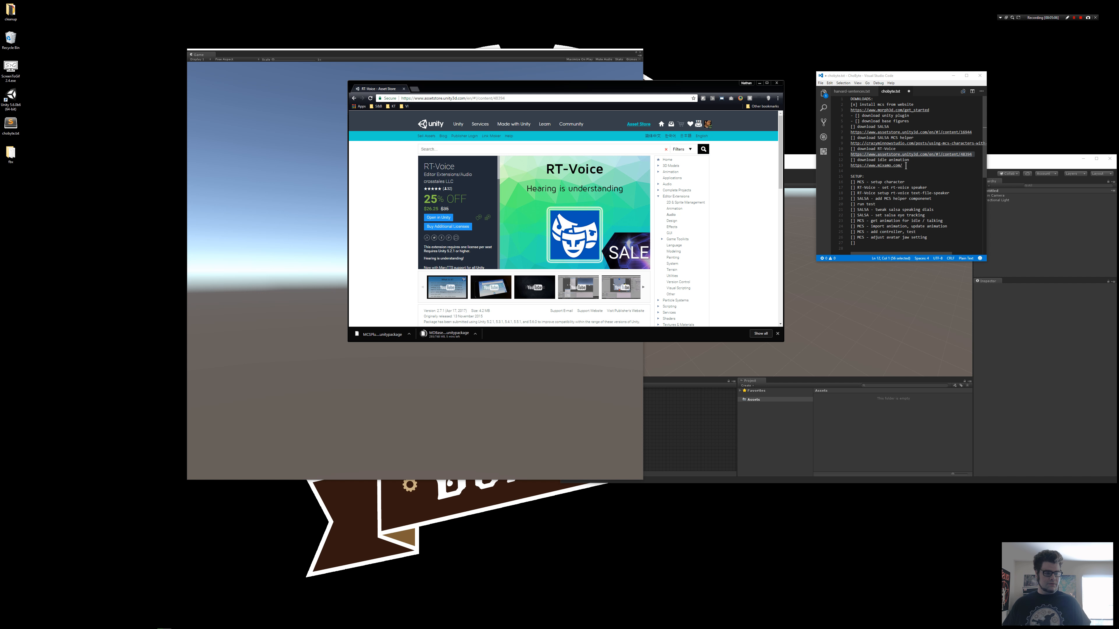
{"action": "left_click_drag", "start_coordinate": [906, 166], "coordinate": [844, 165]}
{"action": "key", "text": "ctrl+c"}
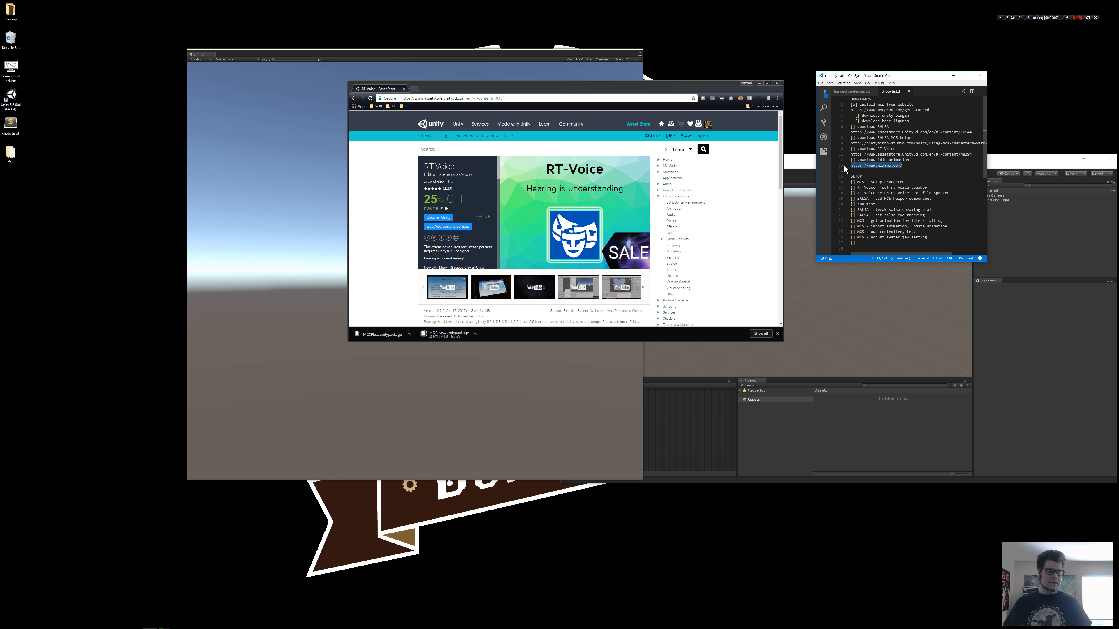
{"action": "left_click", "coordinate": [603, 101]}
{"action": "key", "text": "ctrl+v"}
{"action": "key", "text": "Return"}
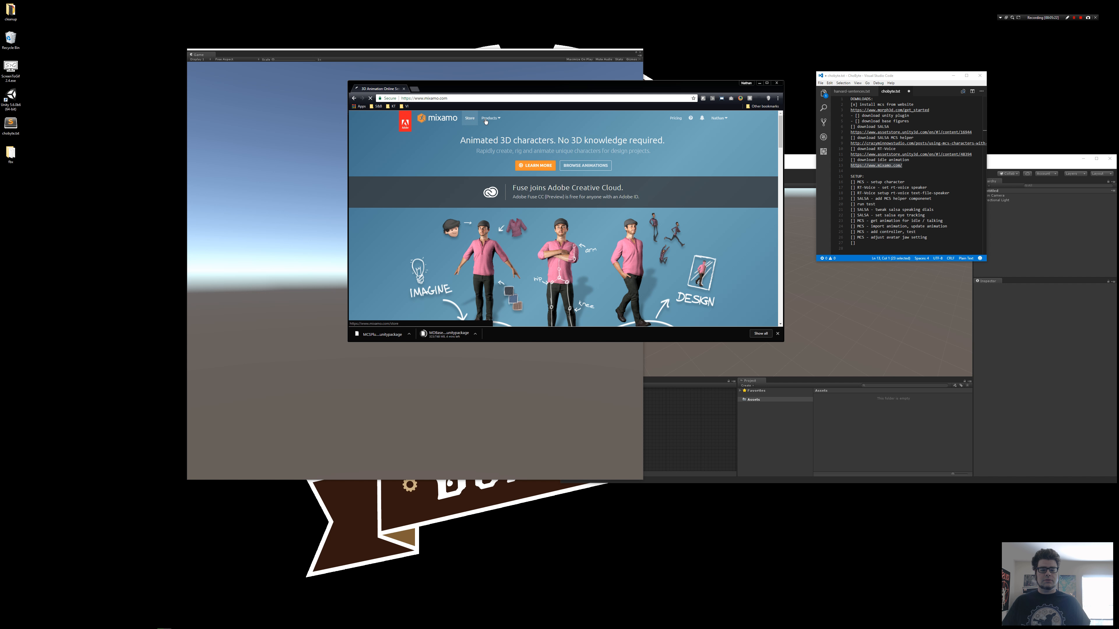
Open the Mixamo store, restrict it to animations and search for "idle"
{"action": "left_click", "coordinate": [467, 119]}
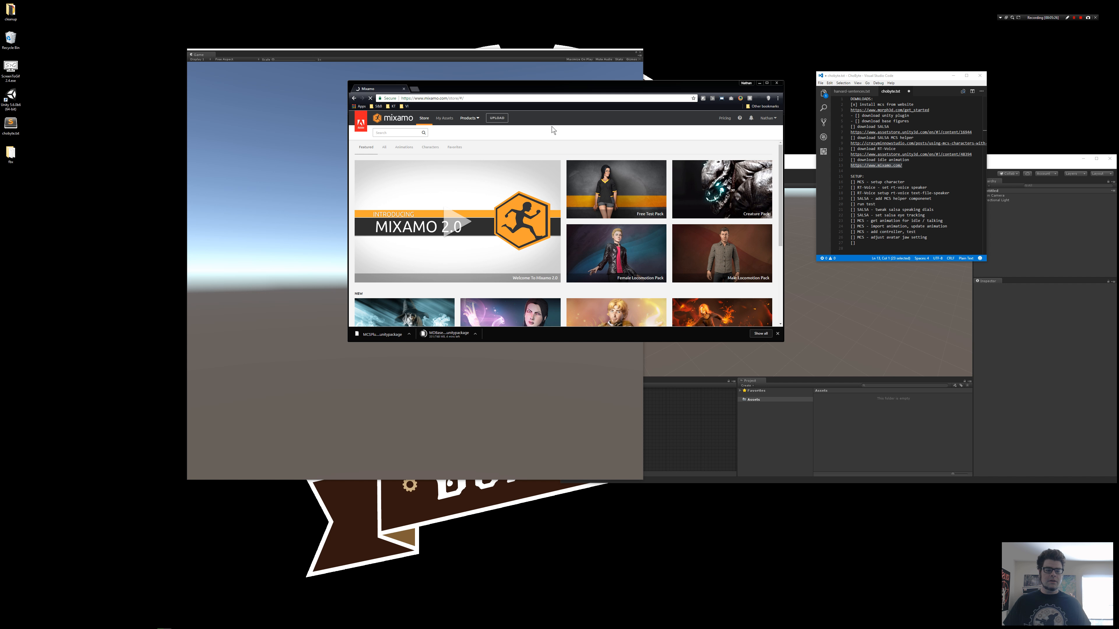
{"action": "left_click", "coordinate": [404, 147]}
{"action": "left_click", "coordinate": [400, 132]}
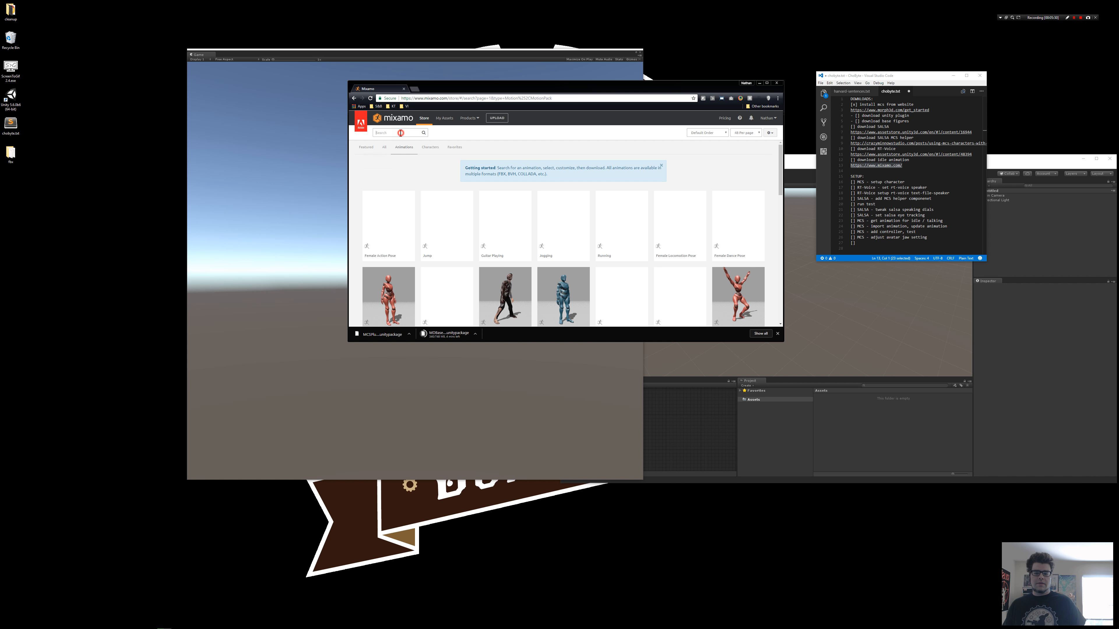
{"action": "type", "text": "uidl"}
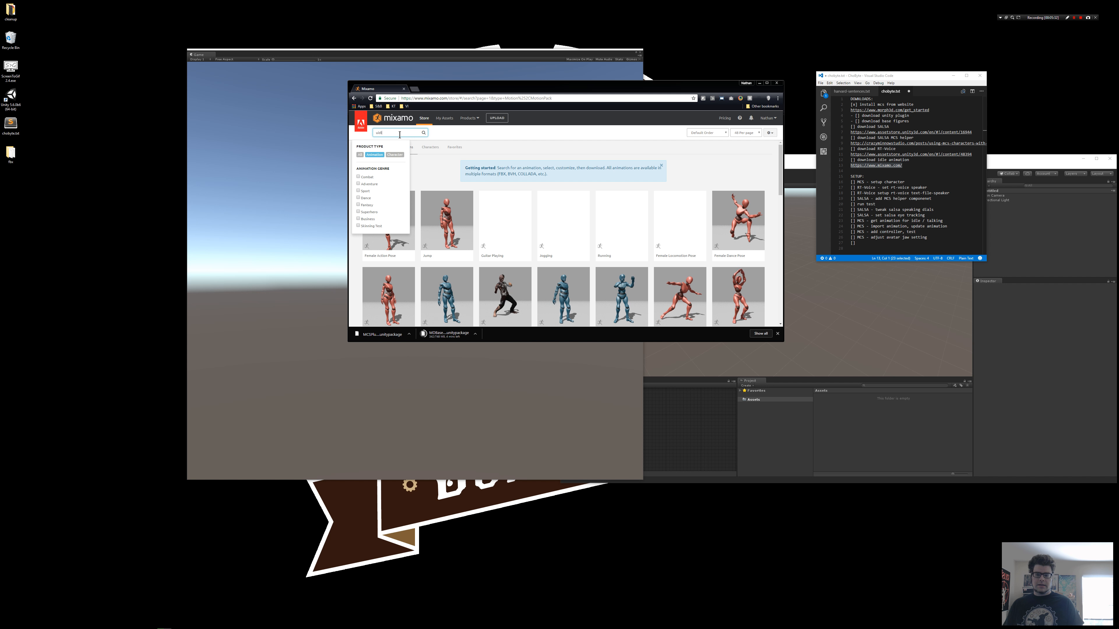
{"action": "type", "text": "e"}
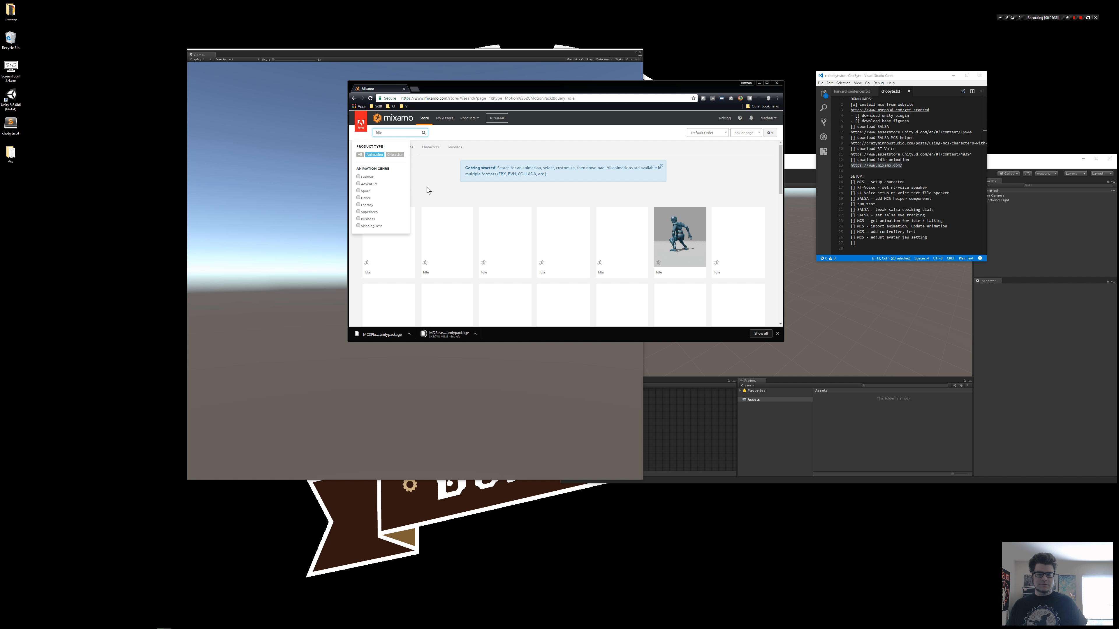
Select the fourth Idle animation in the first row of results and view its character preview up close
{"action": "scroll", "coordinate": [542, 203], "scroll_direction": "down", "scroll_amount": 1}
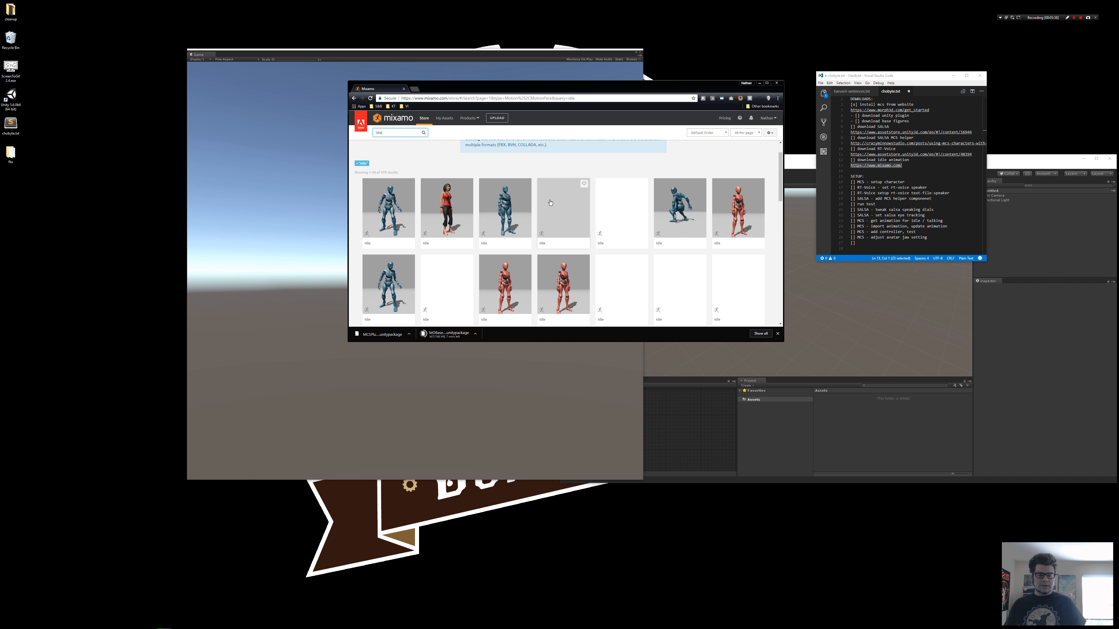
{"action": "left_click", "coordinate": [552, 244]}
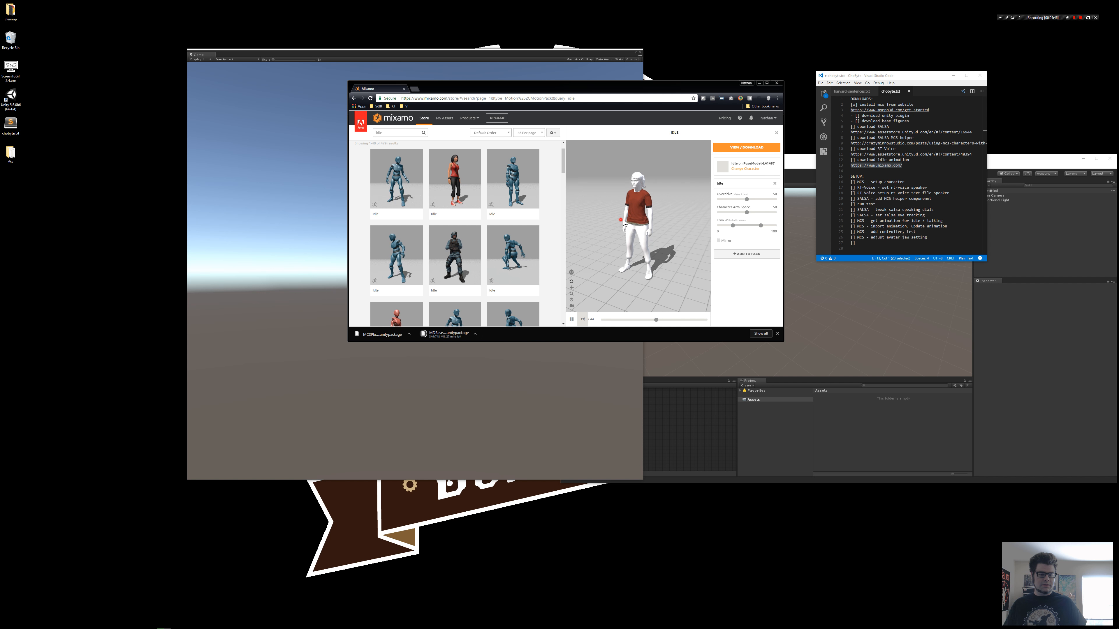
{"action": "scroll", "coordinate": [649, 215], "scroll_direction": "up", "scroll_amount": 5}
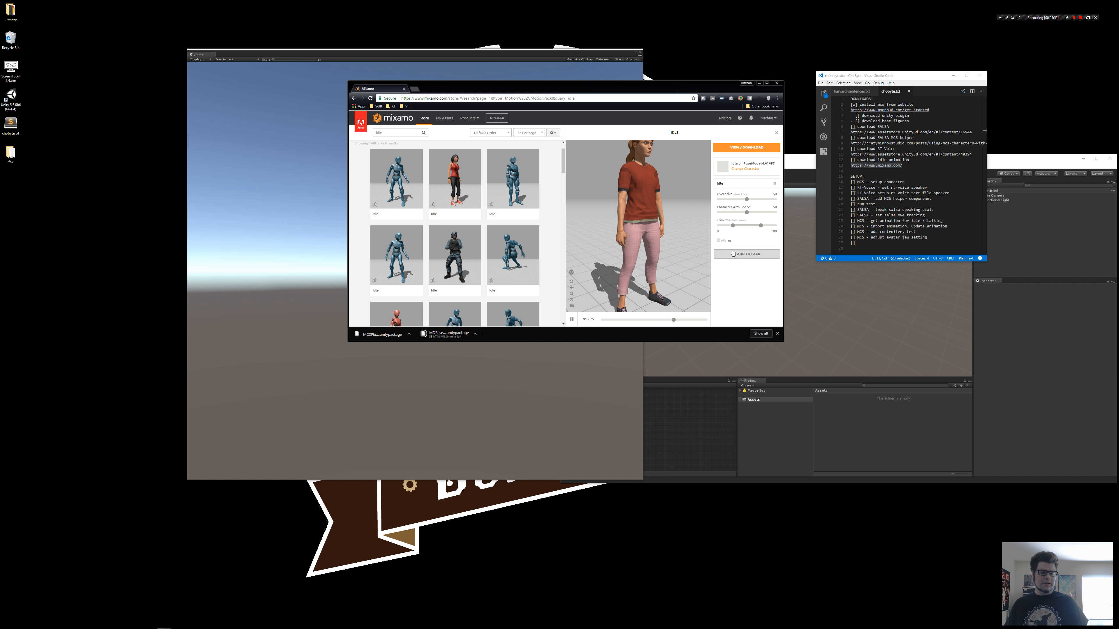
Add the selected Idle animation to a pack and name the pack "talking"
{"action": "left_click", "coordinate": [742, 254]}
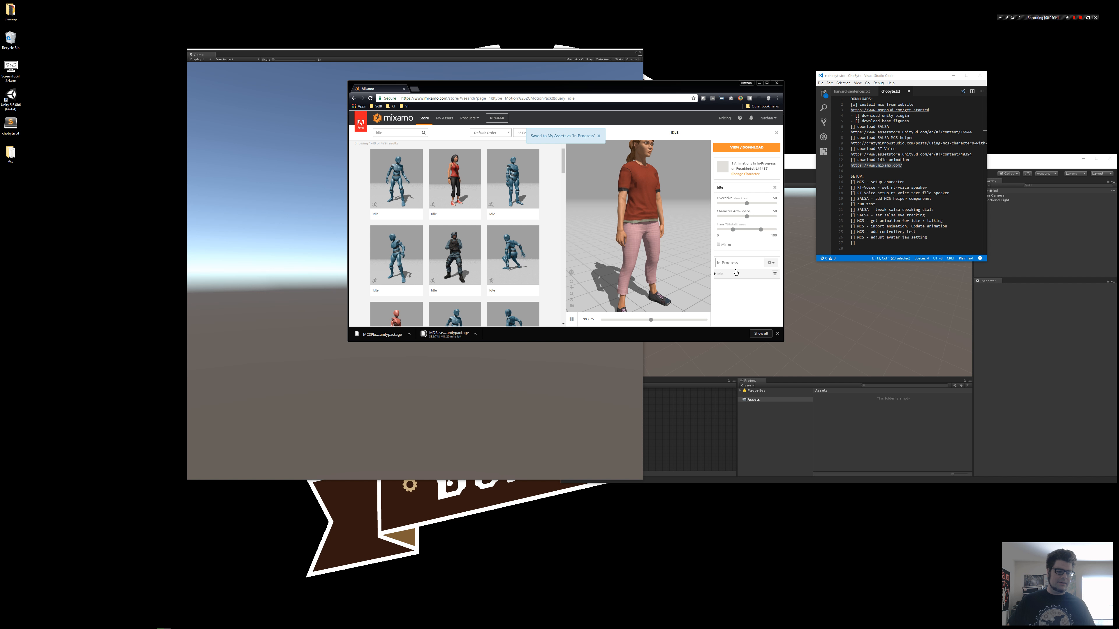
{"action": "triple_click", "coordinate": [738, 263]}
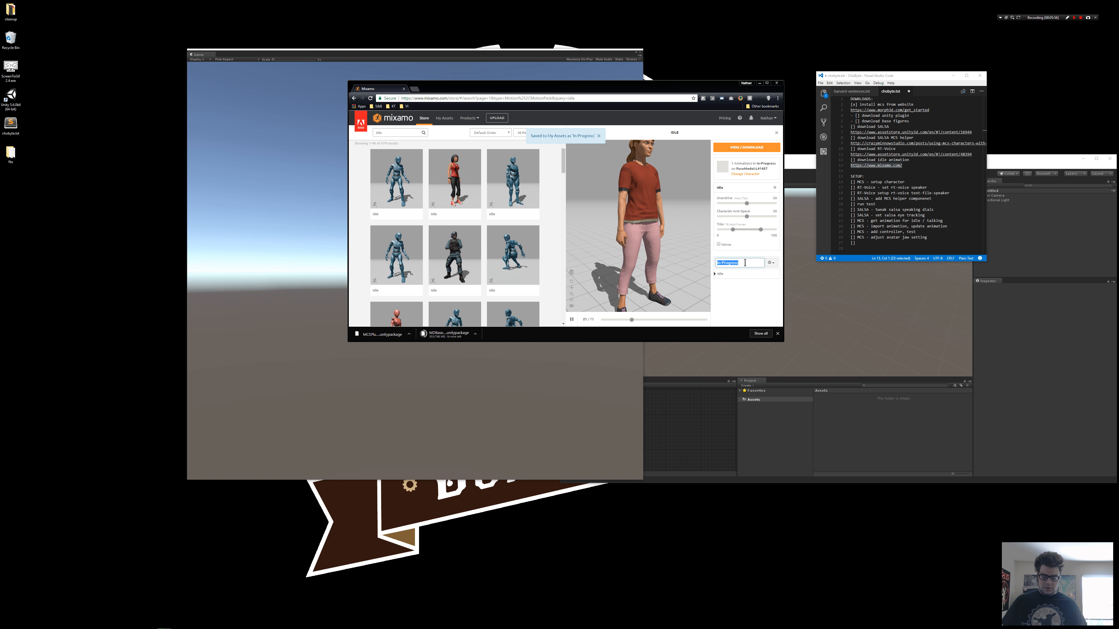
{"action": "type", "text": "t"}
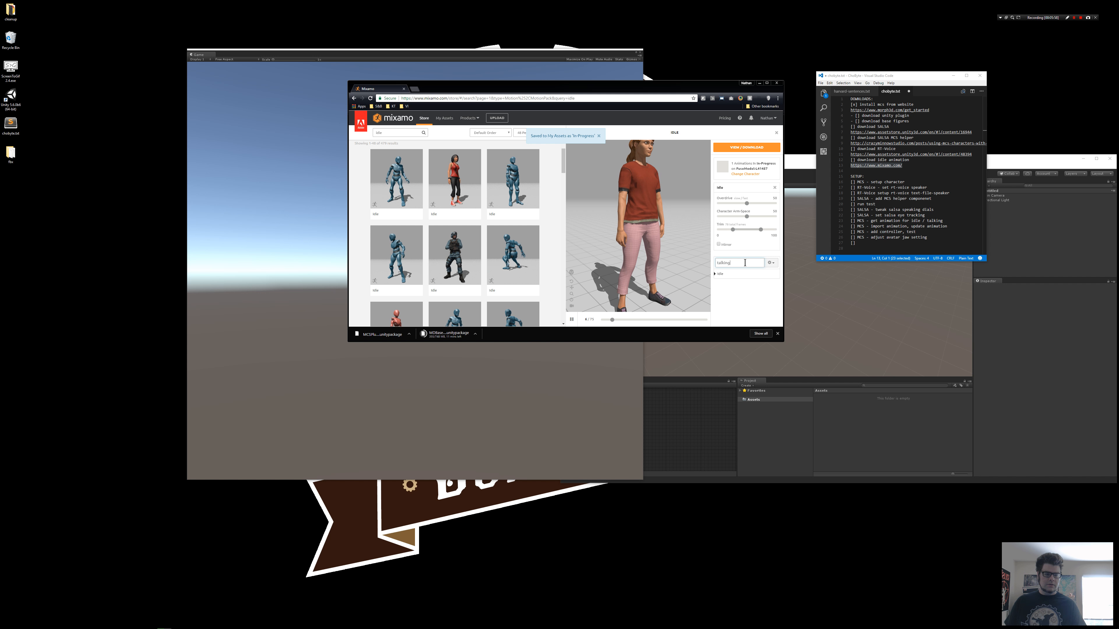
{"action": "type", "text": "alking"}
{"action": "key", "text": "Return"}
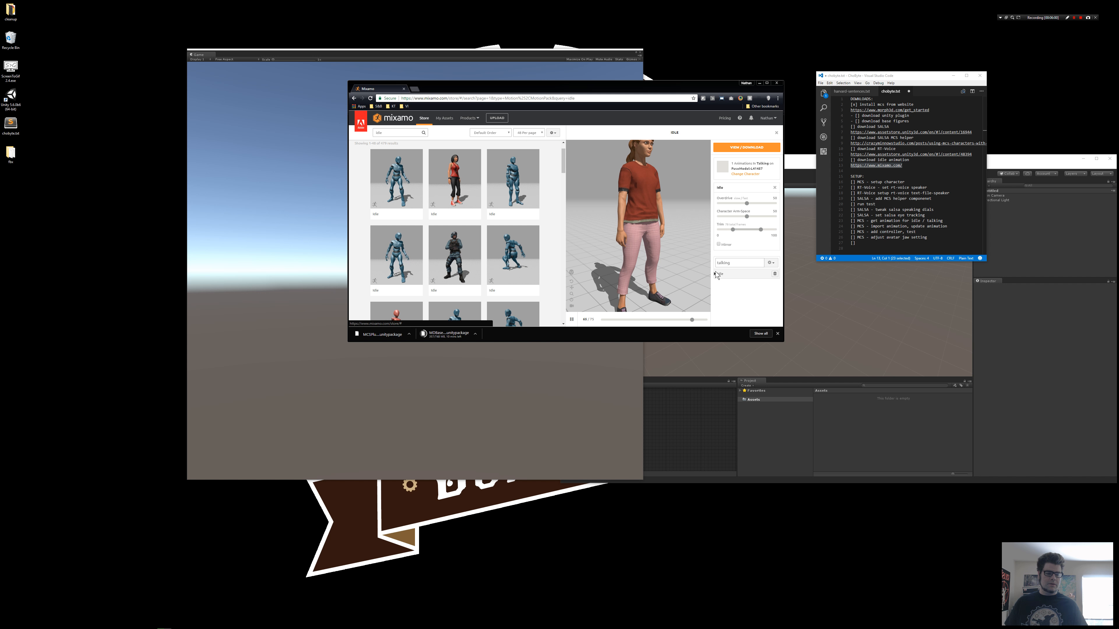
Search the animations for "talking", preview the candidates and add a Talking animation from the second row of results to the pack
{"action": "left_click", "coordinate": [371, 134]}
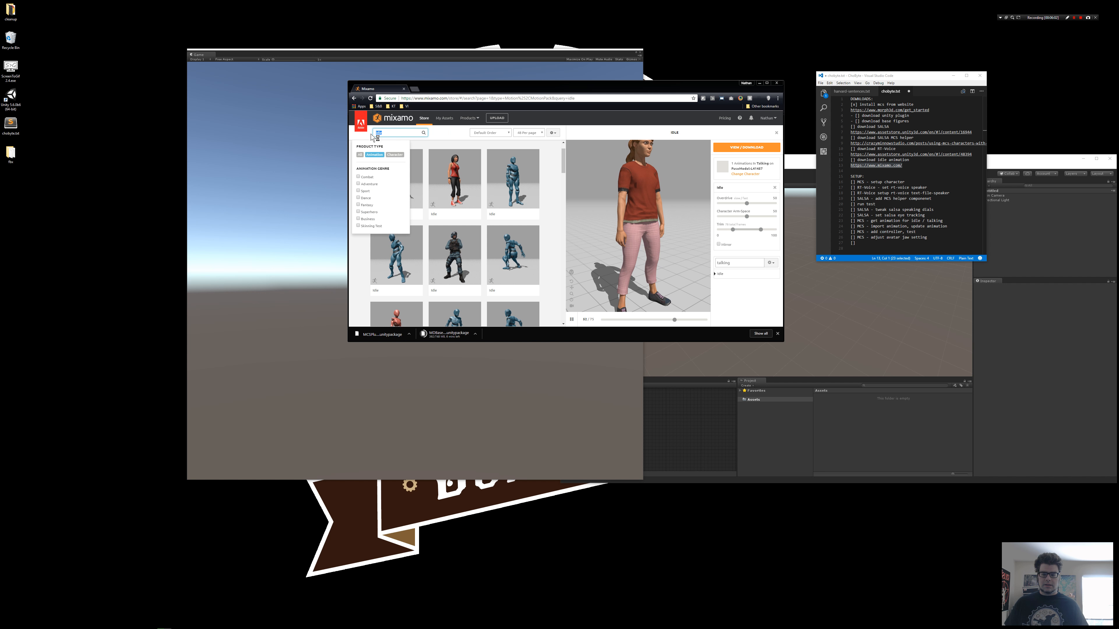
{"action": "type", "text": "talking"}
{"action": "key", "text": "Return"}
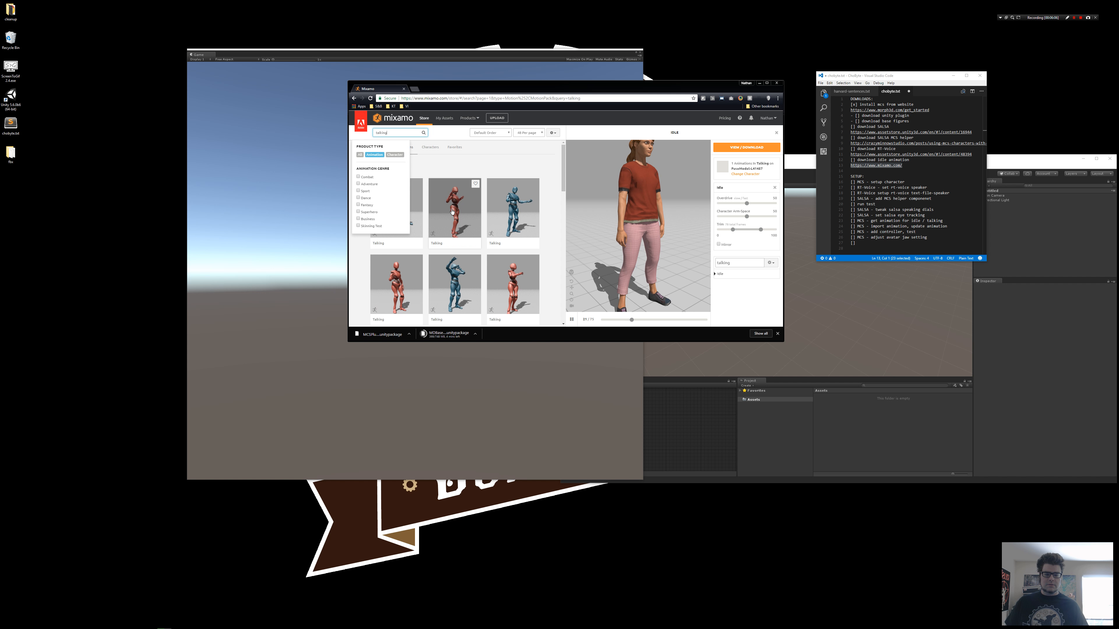
{"action": "left_click", "coordinate": [451, 214]}
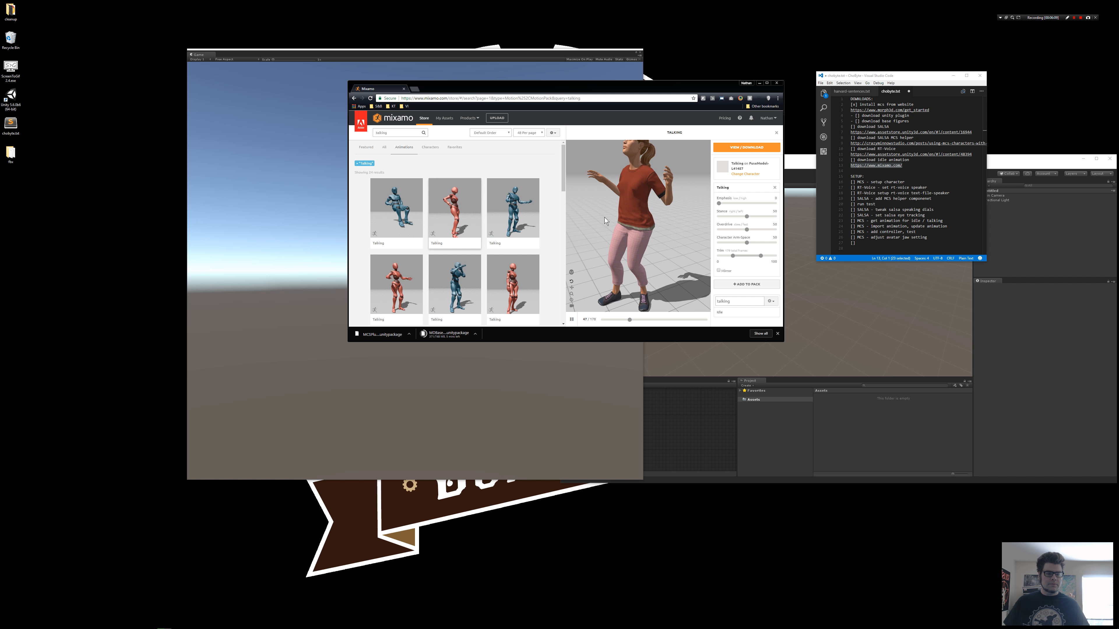
{"action": "left_click", "coordinate": [444, 271]}
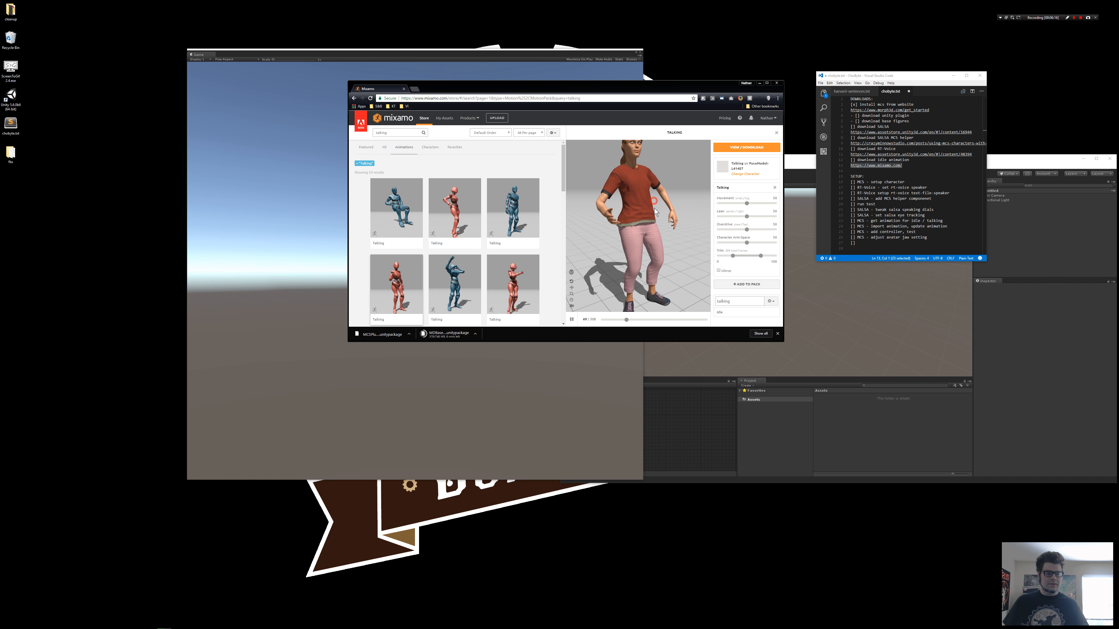
{"action": "mouse_move", "coordinate": [654, 217]}
{"action": "left_mouse_down"}
{"action": "mouse_move", "coordinate": [648, 229]}
{"action": "mouse_move", "coordinate": [651, 209]}
{"action": "left_mouse_up"}
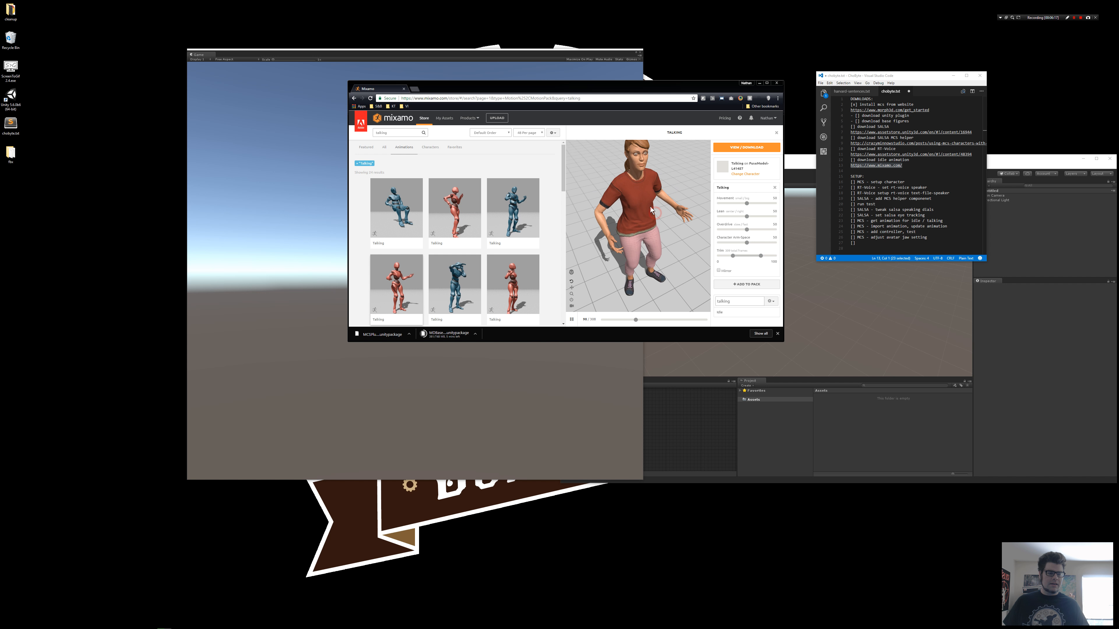
{"action": "left_click", "coordinate": [741, 283]}
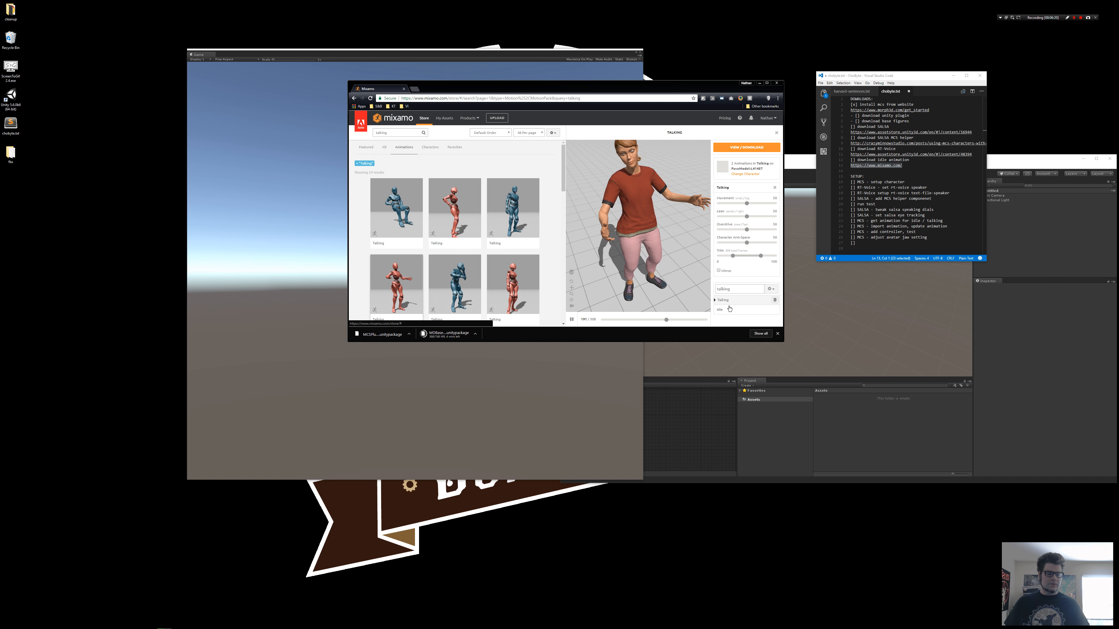
View the talking pack in My Assets and queue its download in FBX for Unity (.fbx) format
{"action": "left_click", "coordinate": [739, 149]}
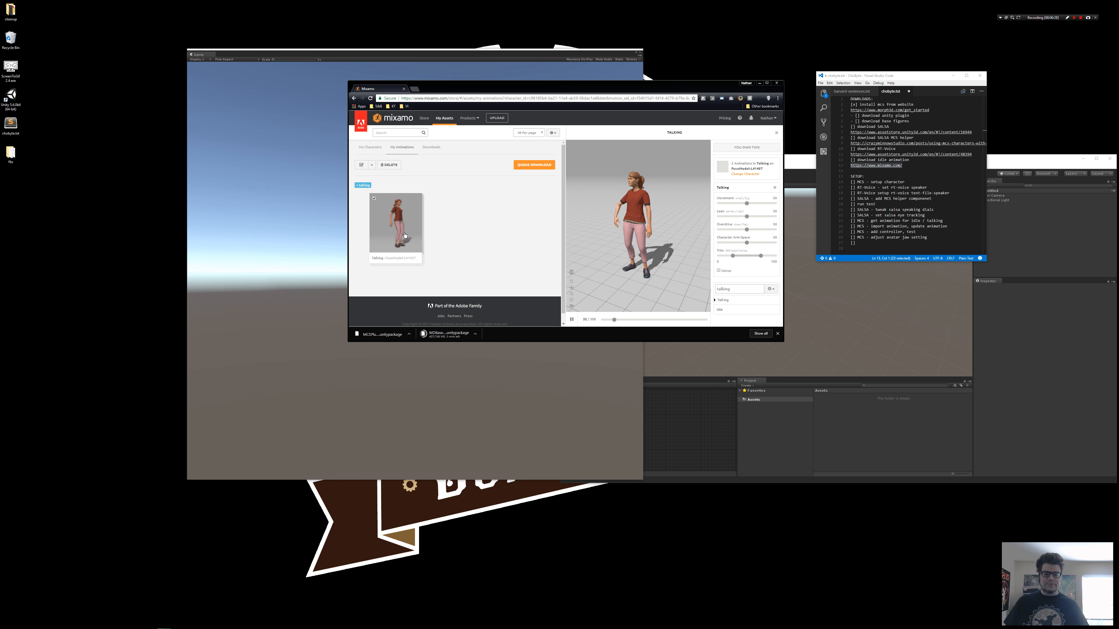
{"action": "left_click", "coordinate": [534, 166]}
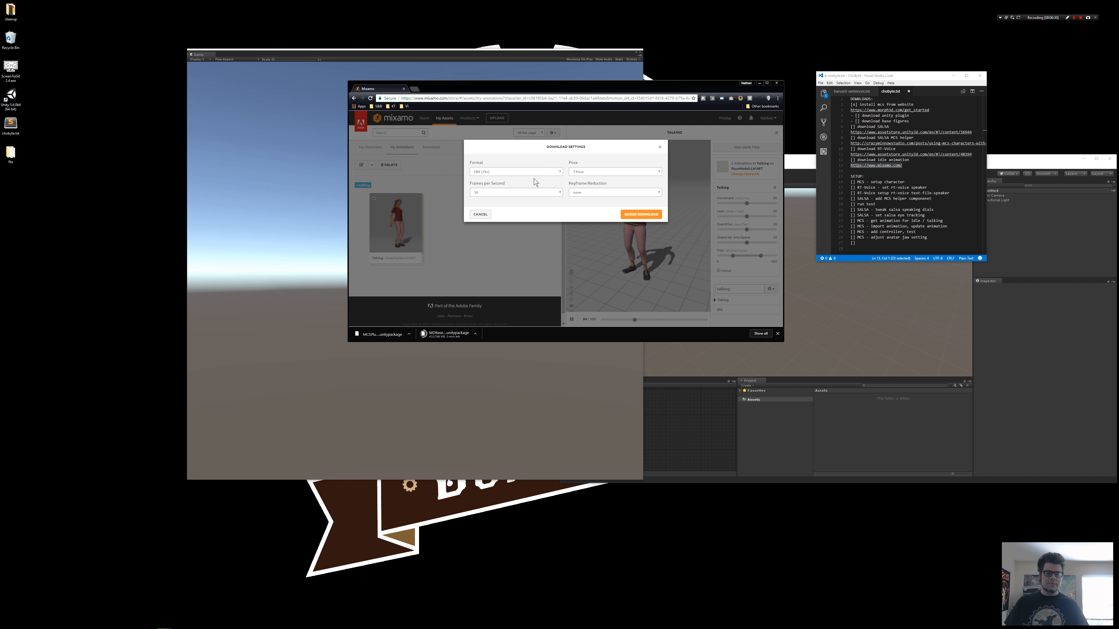
{"action": "left_click", "coordinate": [524, 174]}
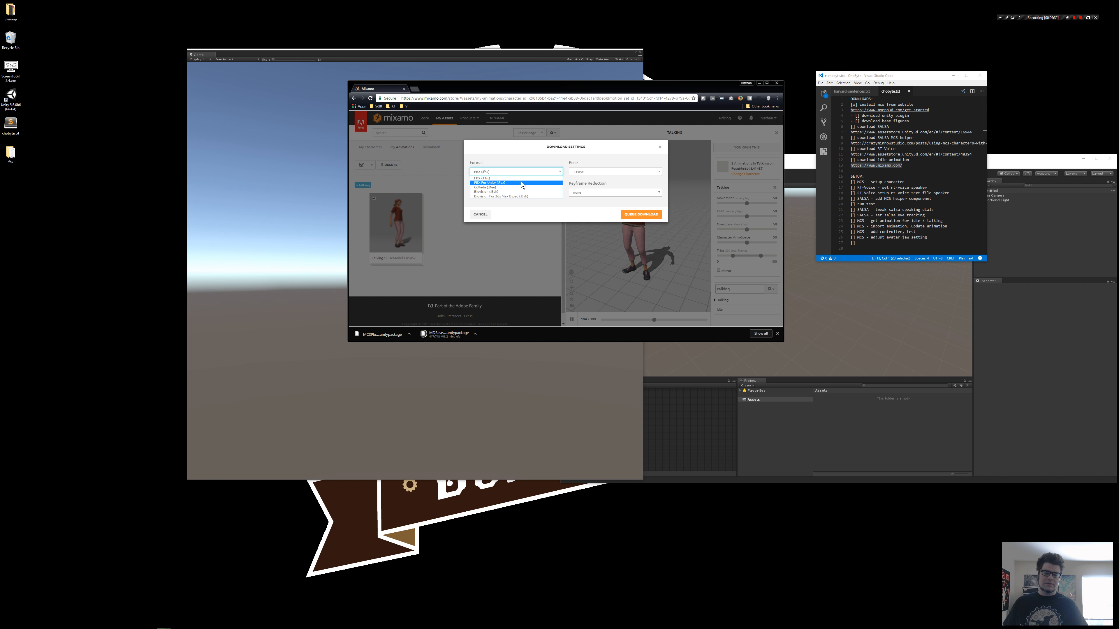
{"action": "left_click", "coordinate": [520, 184]}
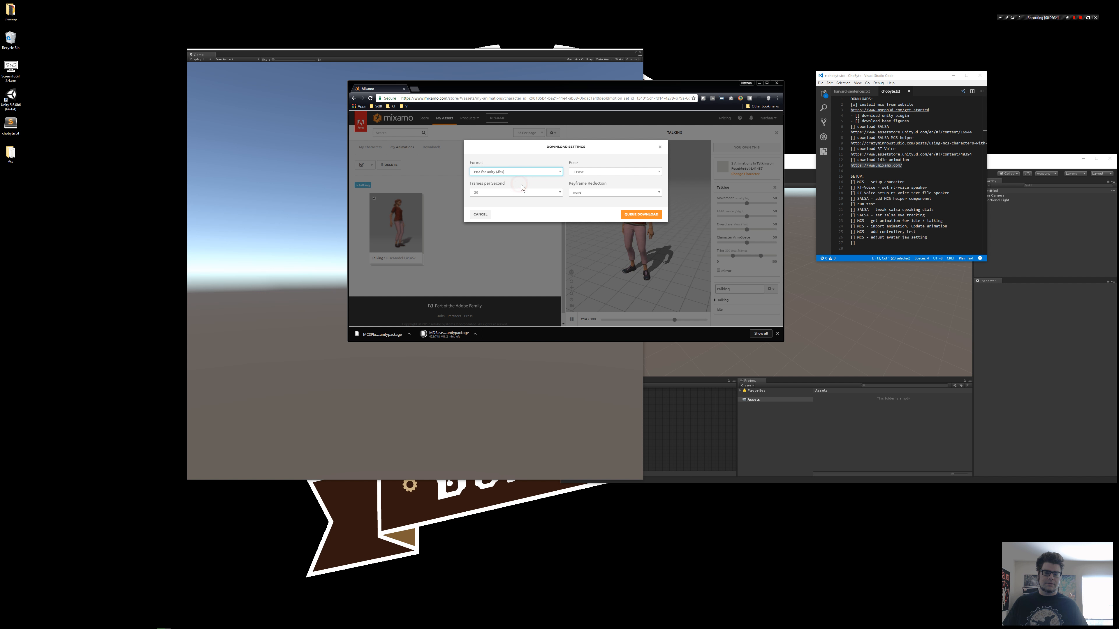
{"action": "left_click", "coordinate": [640, 215]}
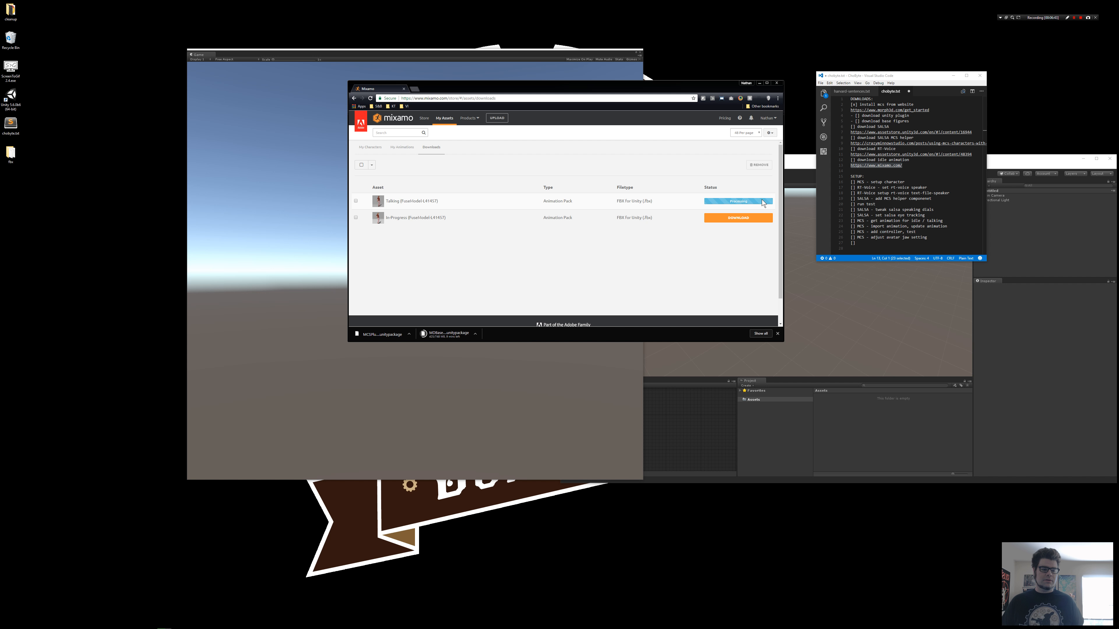
Download the processed Talking pack and show its zip file in the download folder
{"action": "left_click", "coordinate": [761, 201]}
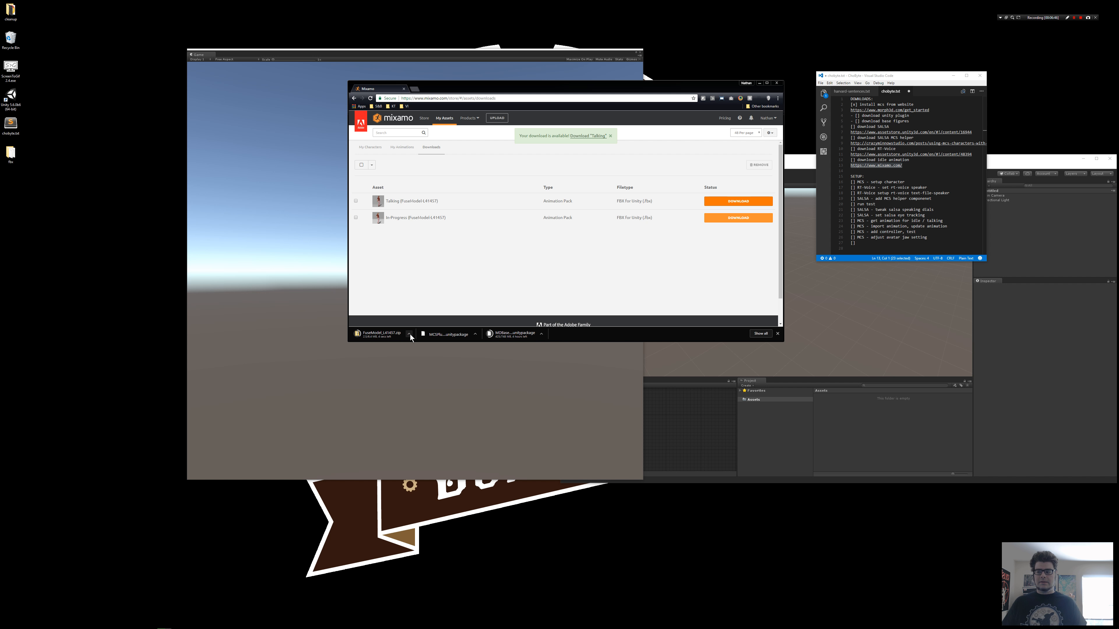
{"action": "left_click", "coordinate": [410, 334]}
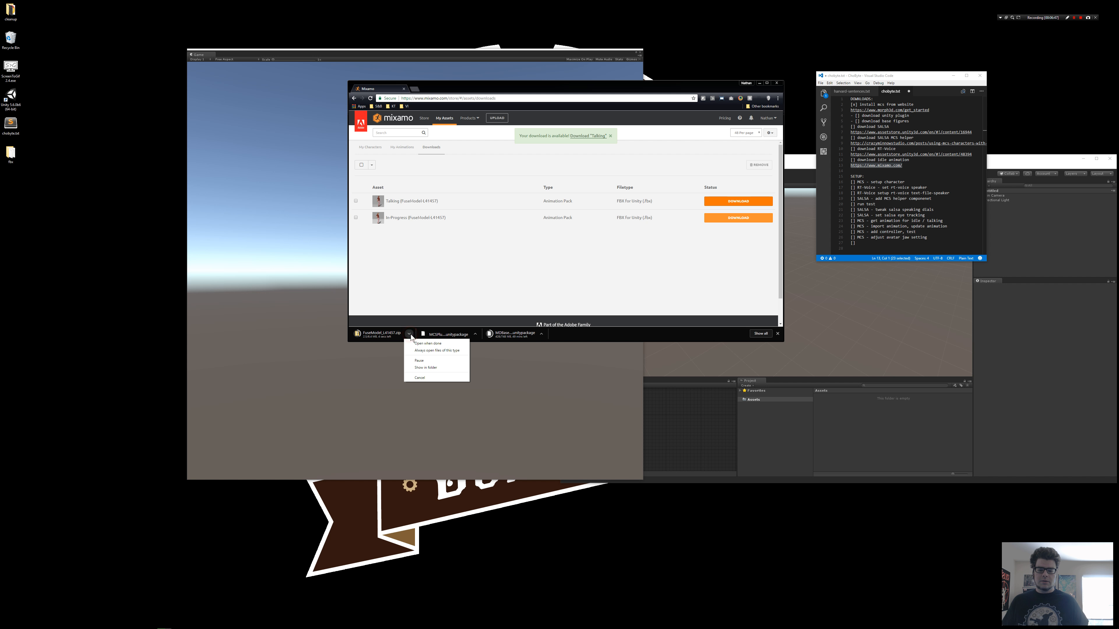
{"action": "left_click", "coordinate": [433, 370]}
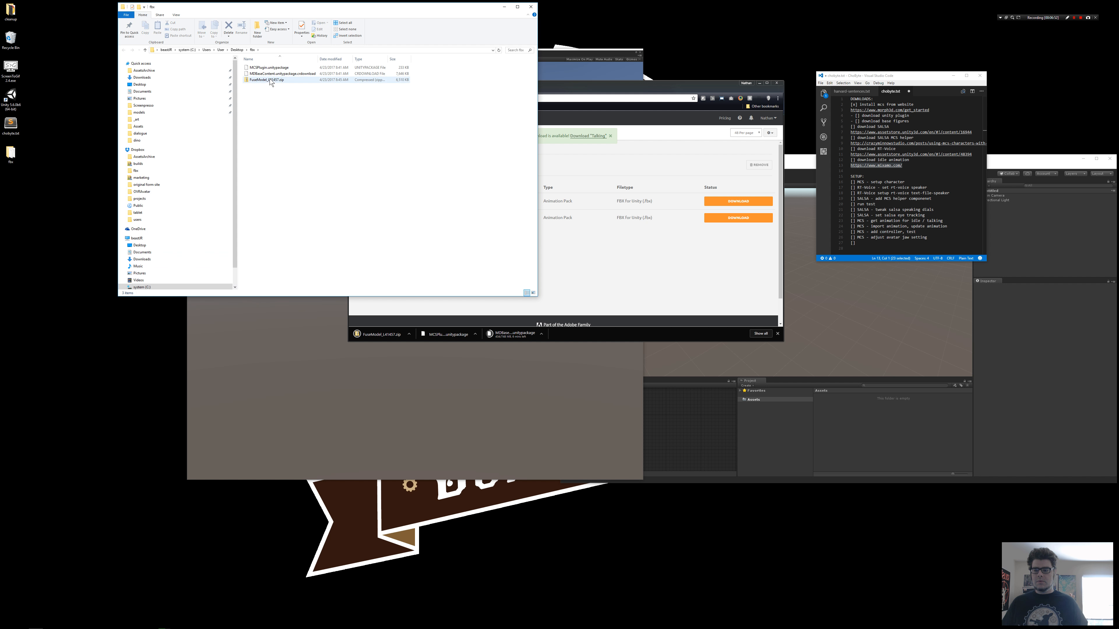
Move the FuseModel zip to the desktop and extract only its idle and talking FBX files there
{"action": "left_click_drag", "start_coordinate": [270, 81], "coordinate": [38, 241]}
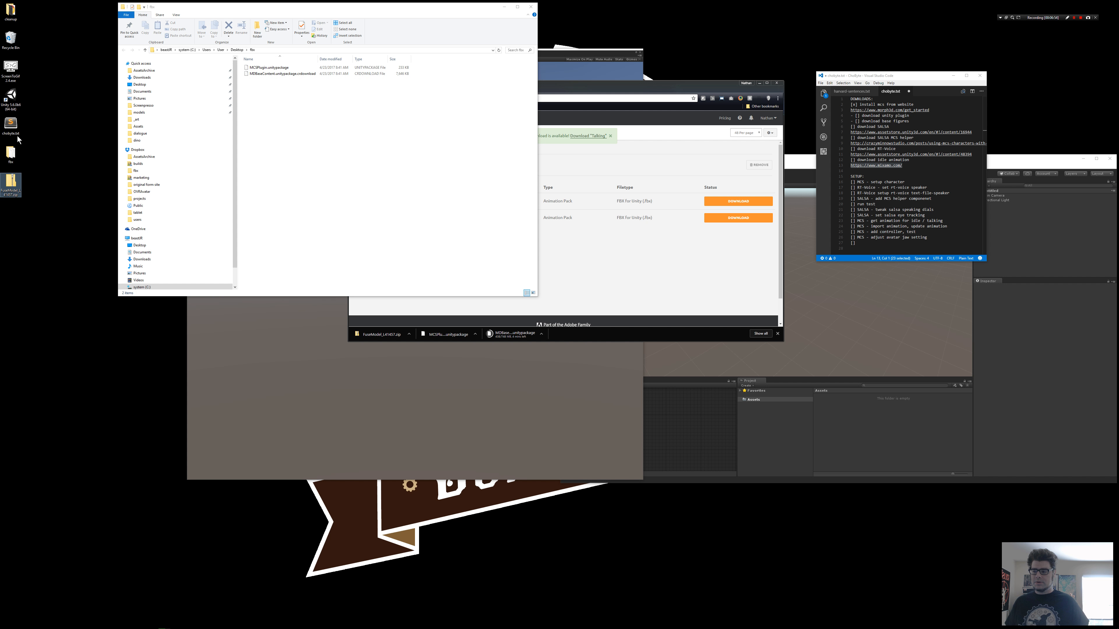
{"action": "double_click", "coordinate": [13, 181]}
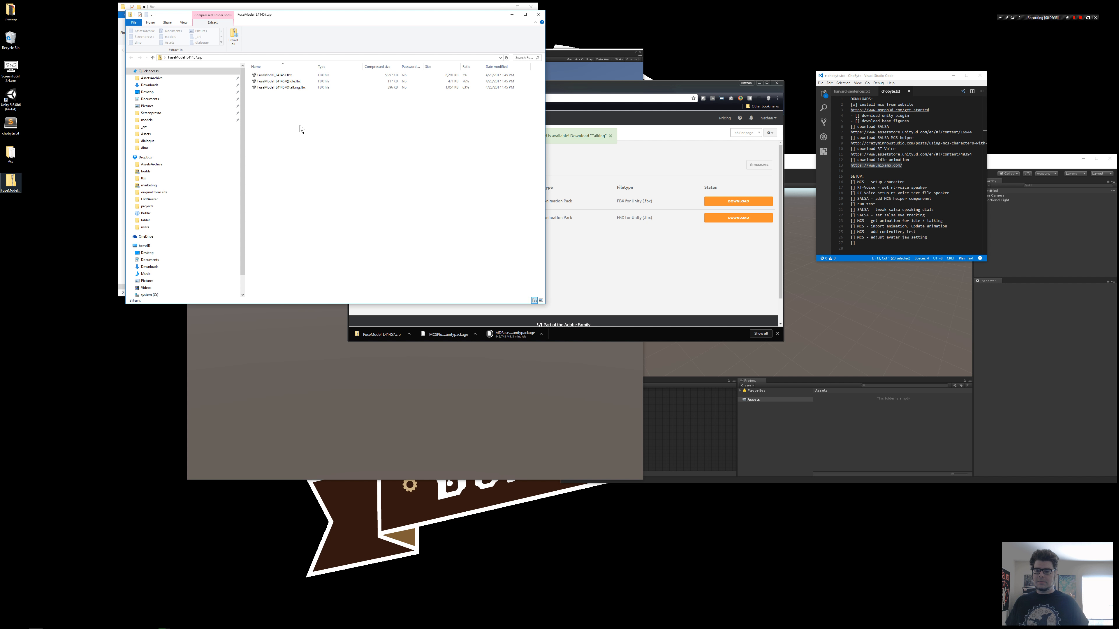
{"action": "left_click", "coordinate": [299, 82]}
{"action": "left_click", "coordinate": [302, 88], "text": "shift"}
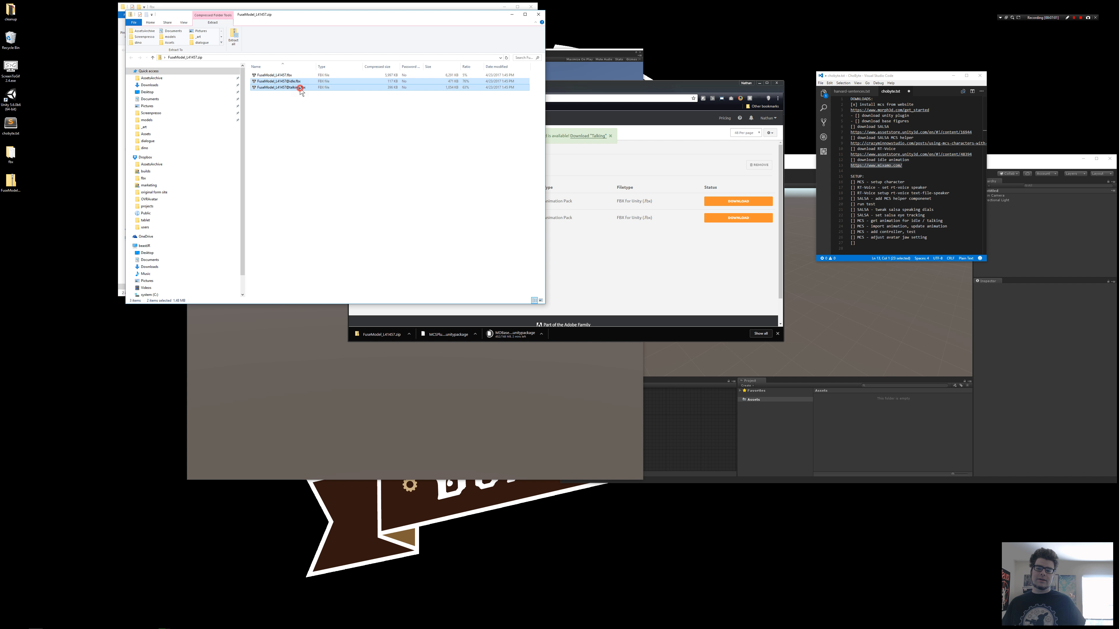
{"action": "left_click_drag", "start_coordinate": [302, 89], "coordinate": [69, 239]}
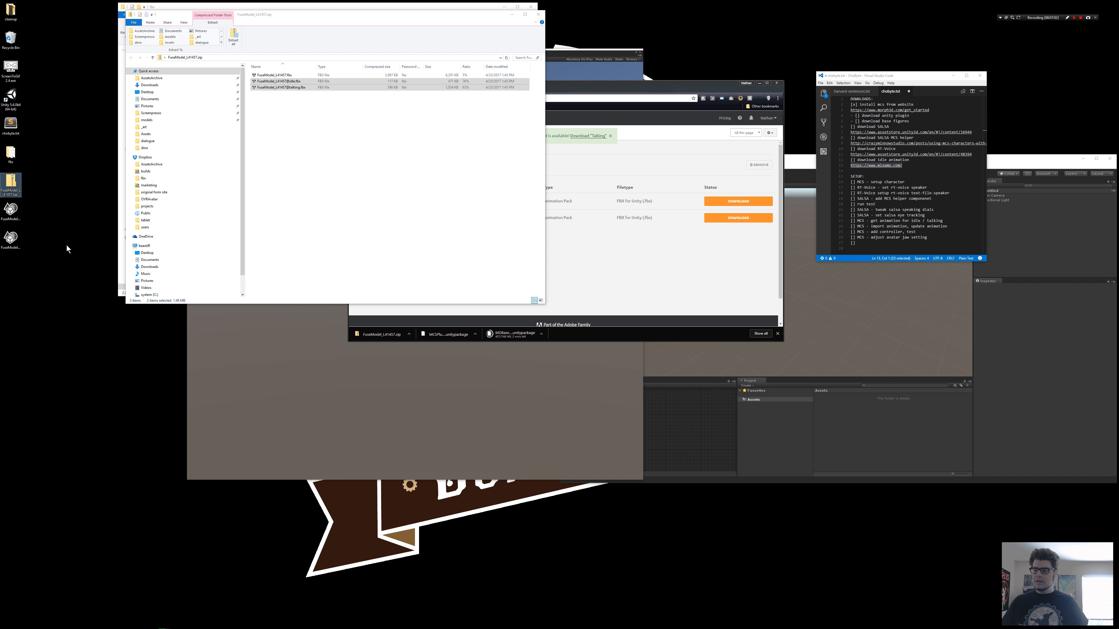
Close the Explorer windows showing the zip contents and the download folder
{"action": "left_click_drag", "start_coordinate": [297, 20], "coordinate": [362, 53]}
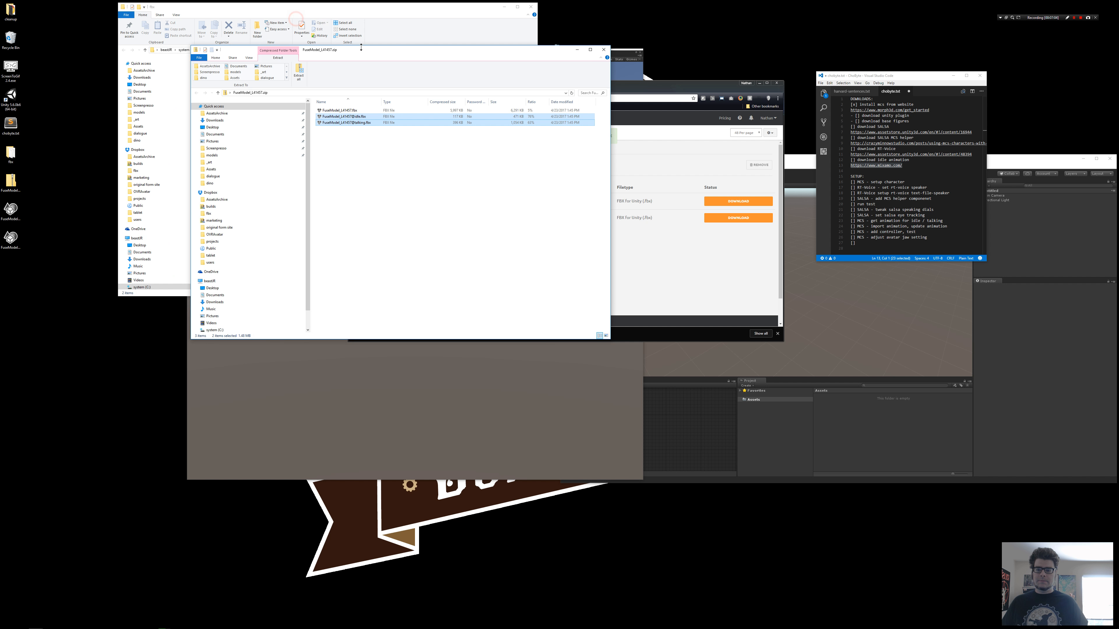
{"action": "key", "text": "ctrl+w"}
{"action": "left_click", "coordinate": [383, 12]}
{"action": "key", "text": "ctrl+w"}
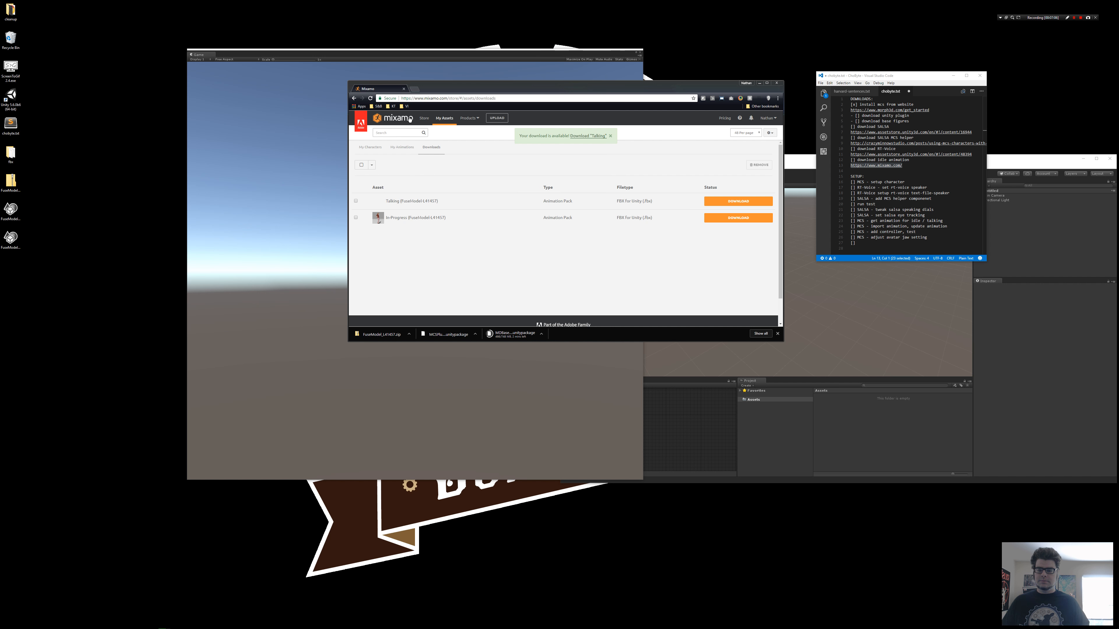
Switch to Unity, close the floating Game window and place the editor next to the desktop files
{"action": "left_click_drag", "start_coordinate": [503, 82], "coordinate": [468, 89]}
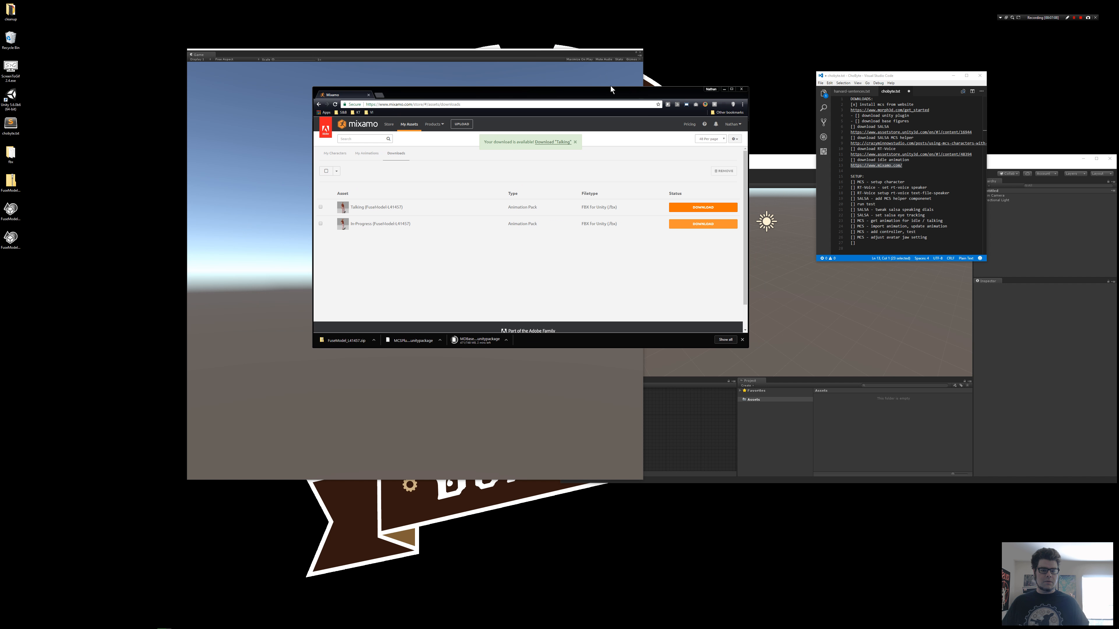
{"action": "left_click", "coordinate": [770, 161]}
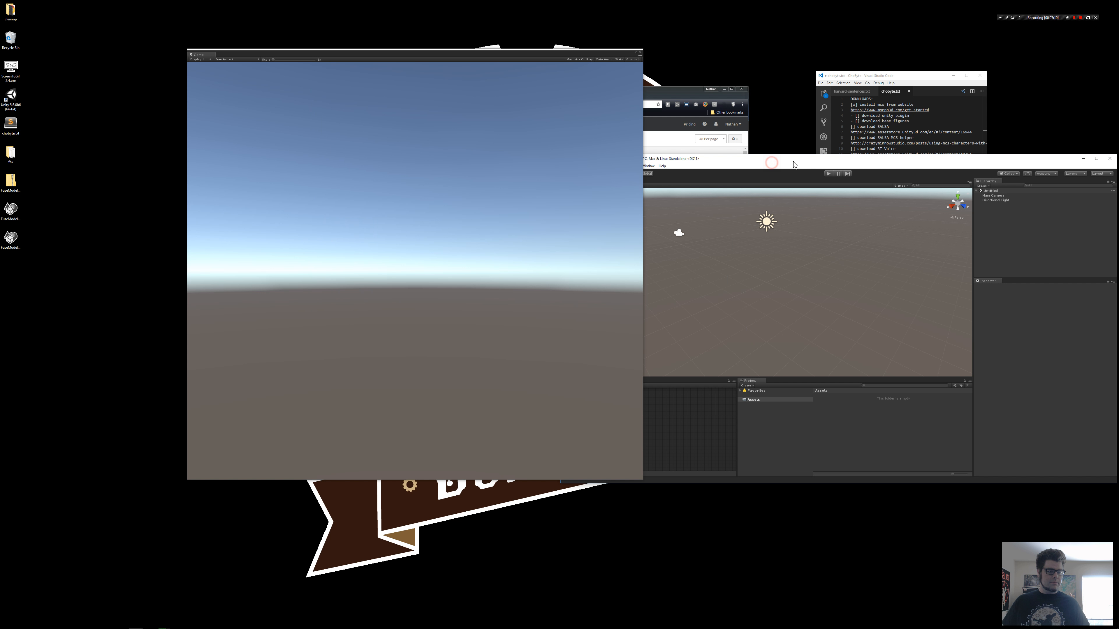
{"action": "left_click_drag", "start_coordinate": [791, 161], "coordinate": [736, 101]}
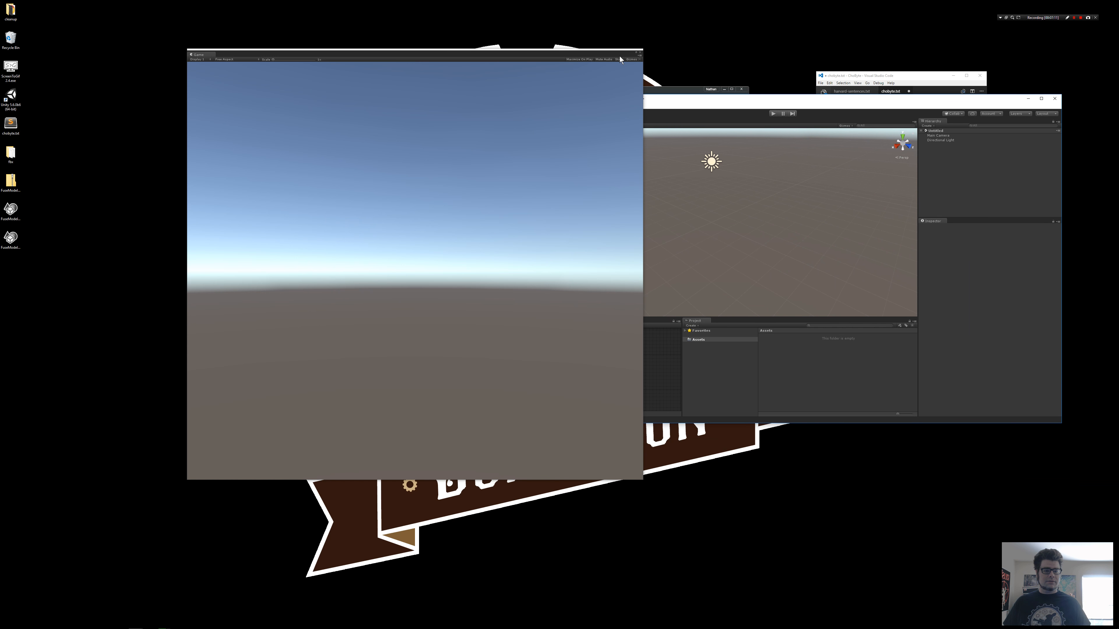
{"action": "left_click", "coordinate": [639, 53]}
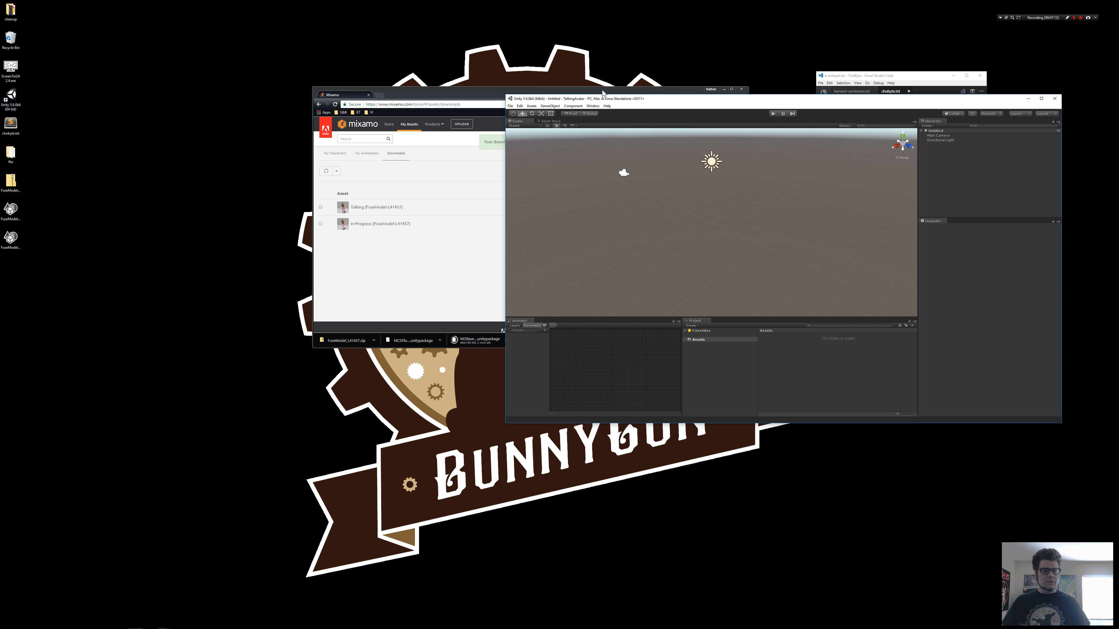
{"action": "left_click_drag", "start_coordinate": [638, 99], "coordinate": [270, 22]}
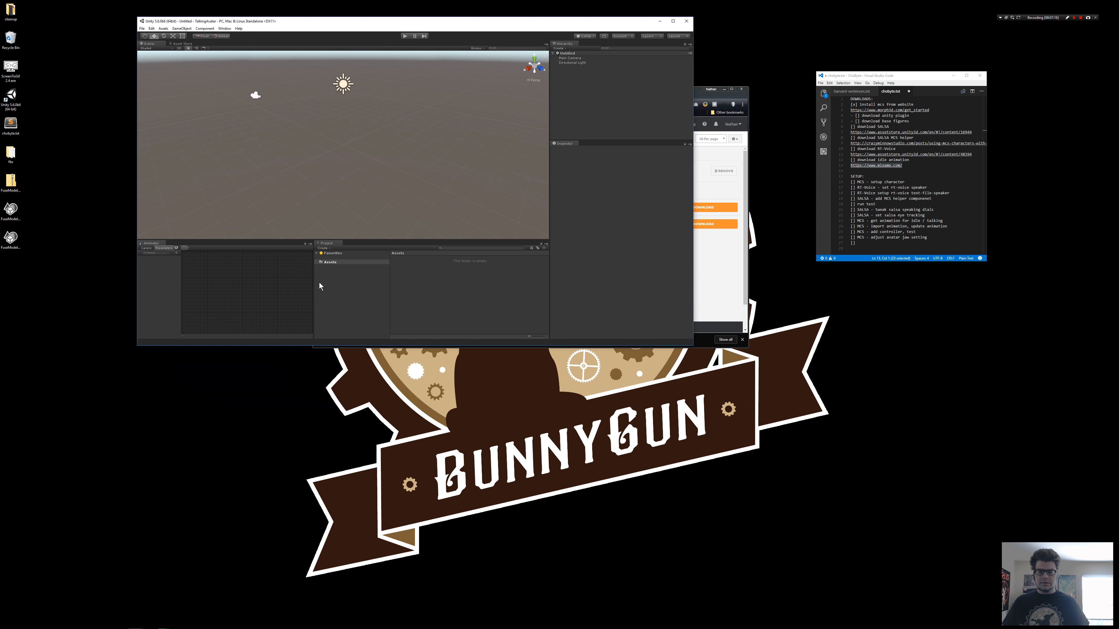
Create an "_animations" folder in the project's Assets and import the idle and talking FBX files from the desktop into it
{"action": "left_click", "coordinate": [329, 262]}
{"action": "right_click", "coordinate": [330, 263]}
{"action": "left_click", "coordinate": [342, 265]}
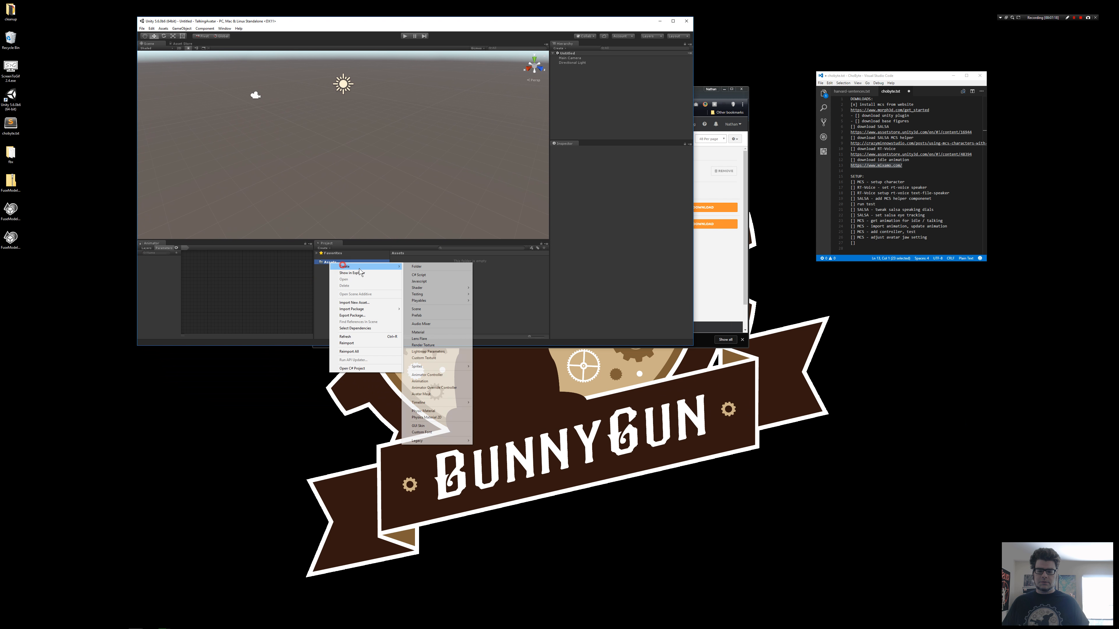
{"action": "left_click", "coordinate": [411, 266]}
{"action": "right_click", "coordinate": [372, 263]}
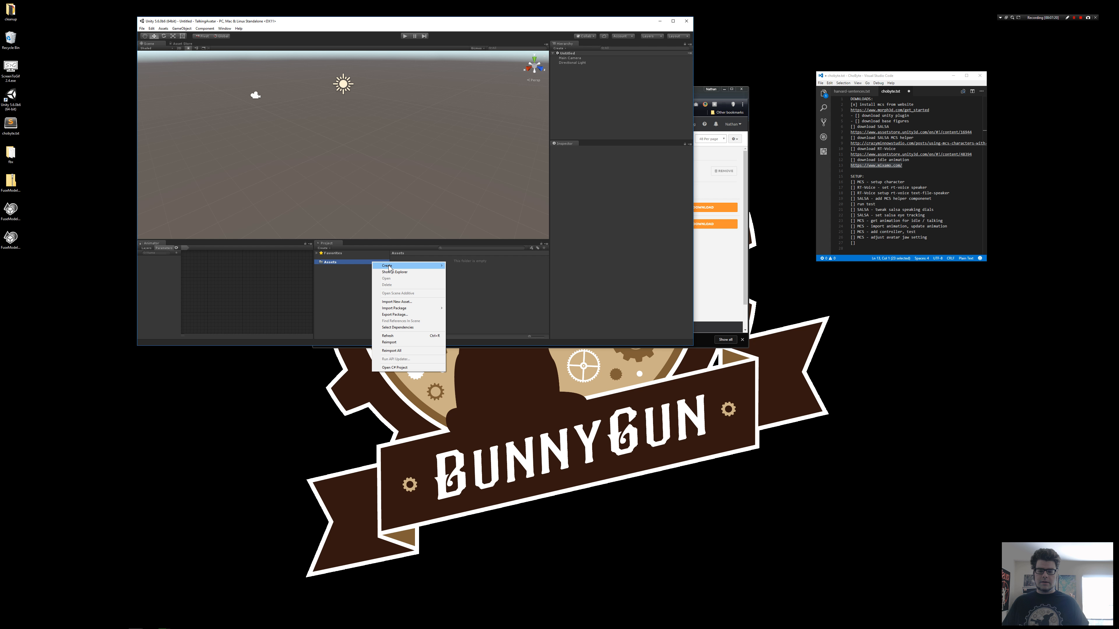
{"action": "left_click", "coordinate": [388, 266]}
{"action": "left_click", "coordinate": [458, 267]}
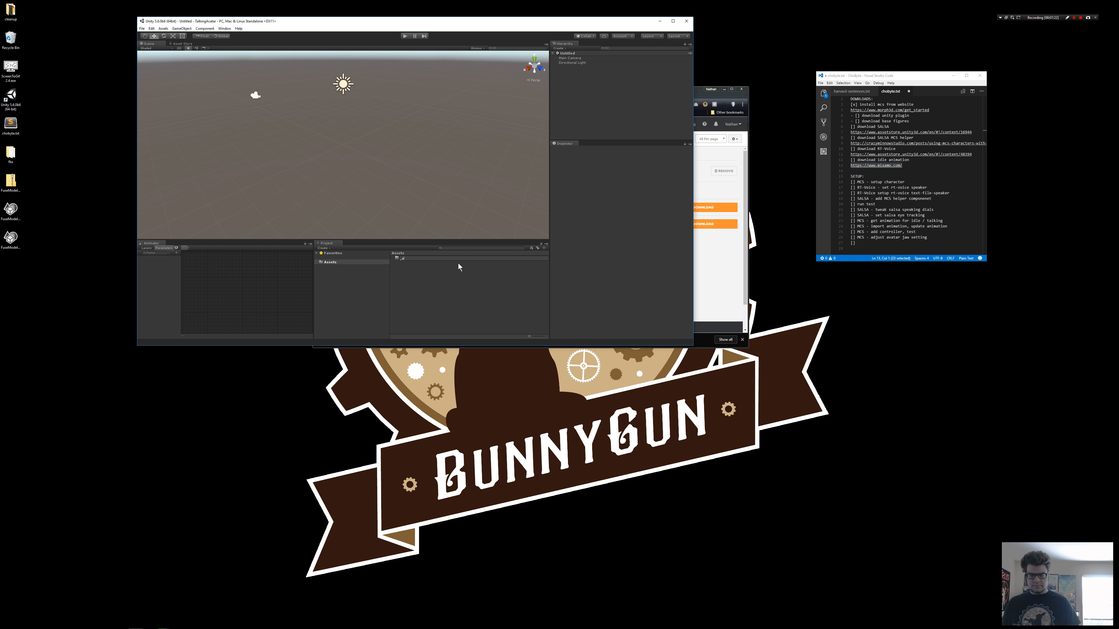
{"action": "type", "text": "_animations"}
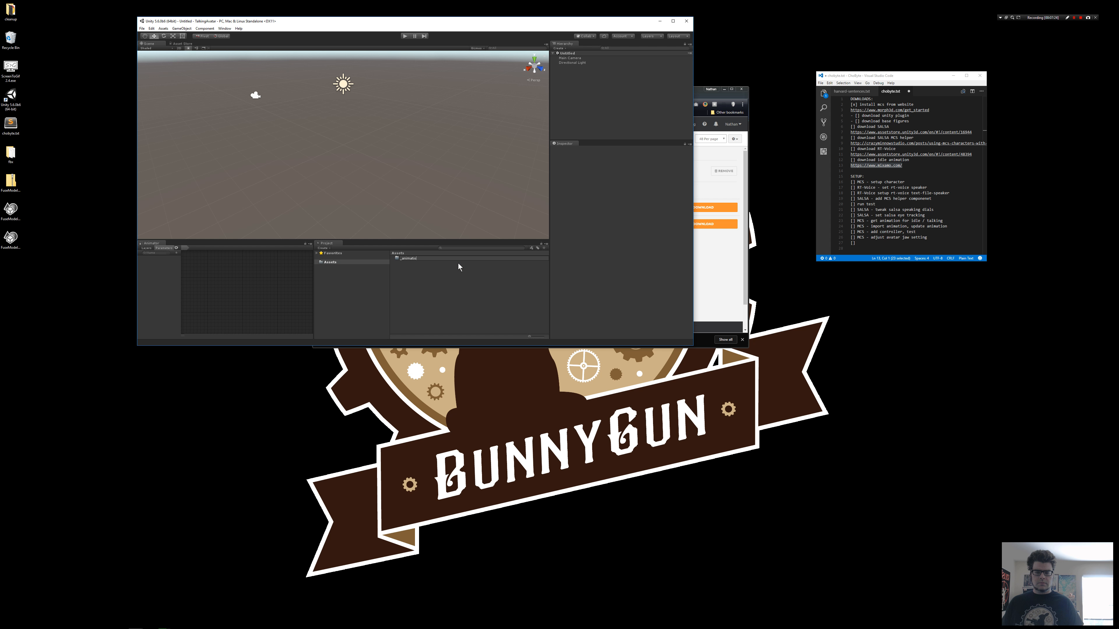
{"action": "key", "text": "Return"}
{"action": "double_click", "coordinate": [420, 259]}
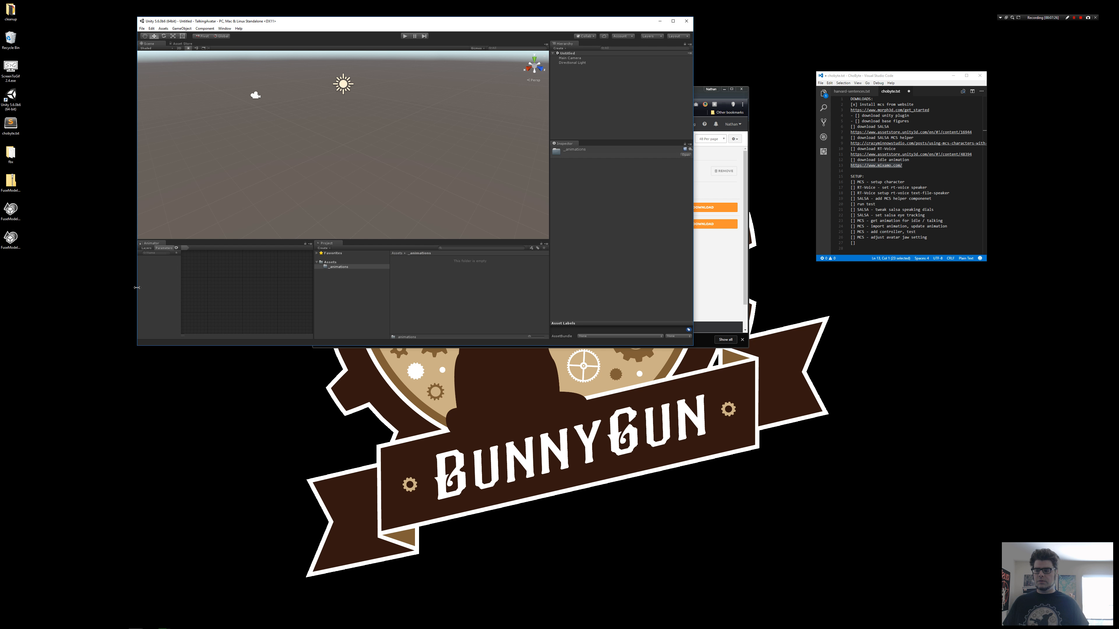
{"action": "left_click_drag", "start_coordinate": [26, 255], "coordinate": [448, 296]}
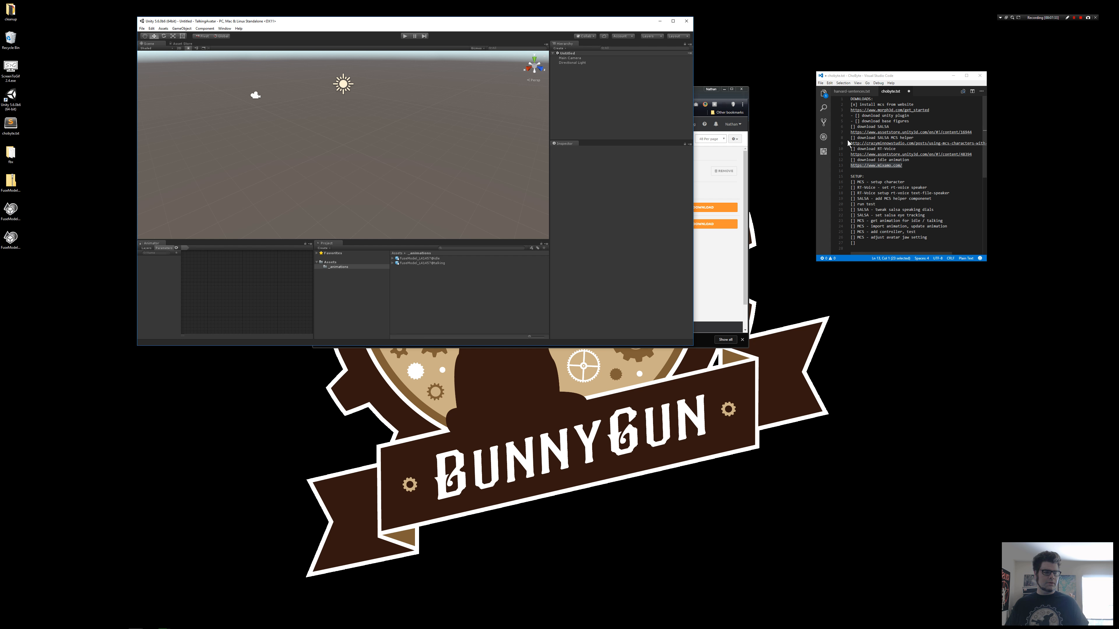
Mark the "download idle animation" item with an x in the checklist
{"action": "left_click", "coordinate": [853, 160]}
{"action": "type", "text": "x"}
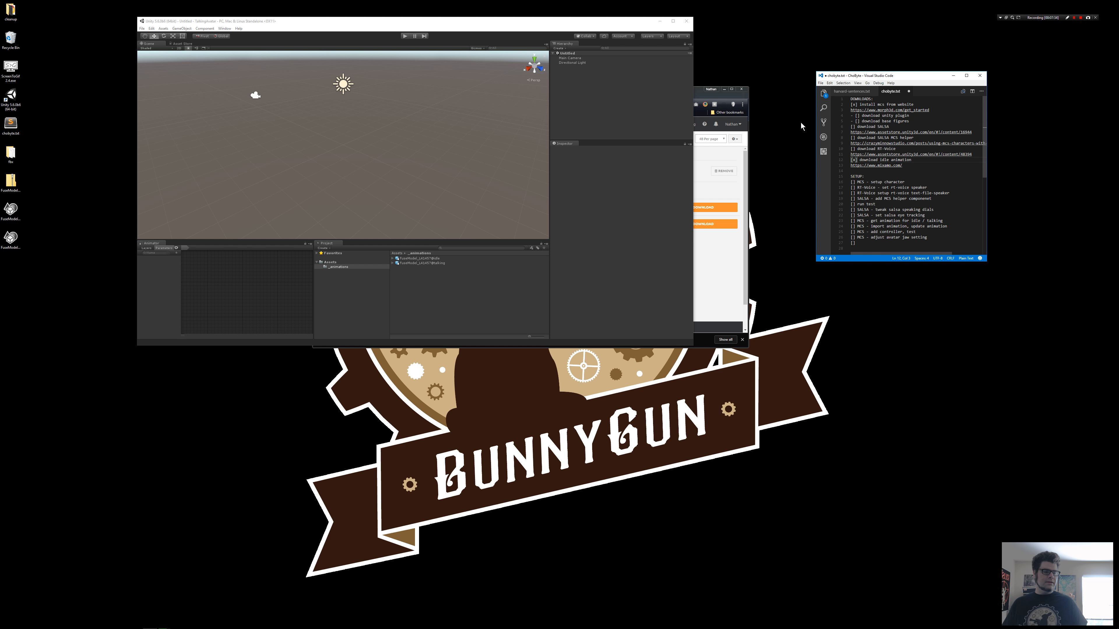
Bring the Mixamo browser window to the front and move it lower on the desktop, clear of most of the Unity editor
{"action": "left_click", "coordinate": [698, 94]}
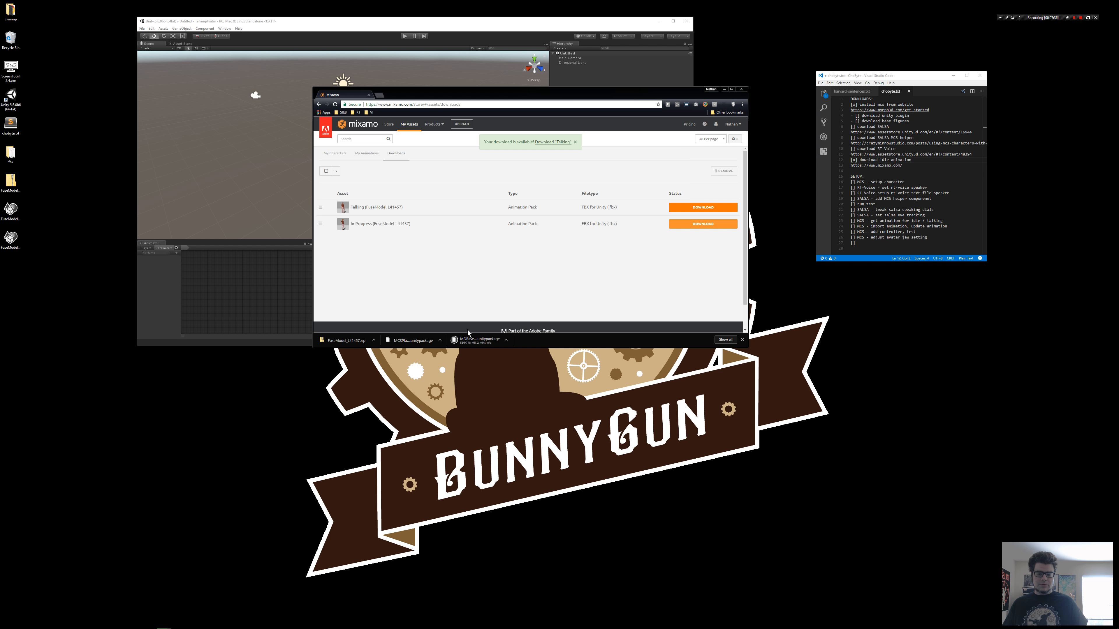
{"action": "left_click", "coordinate": [505, 340]}
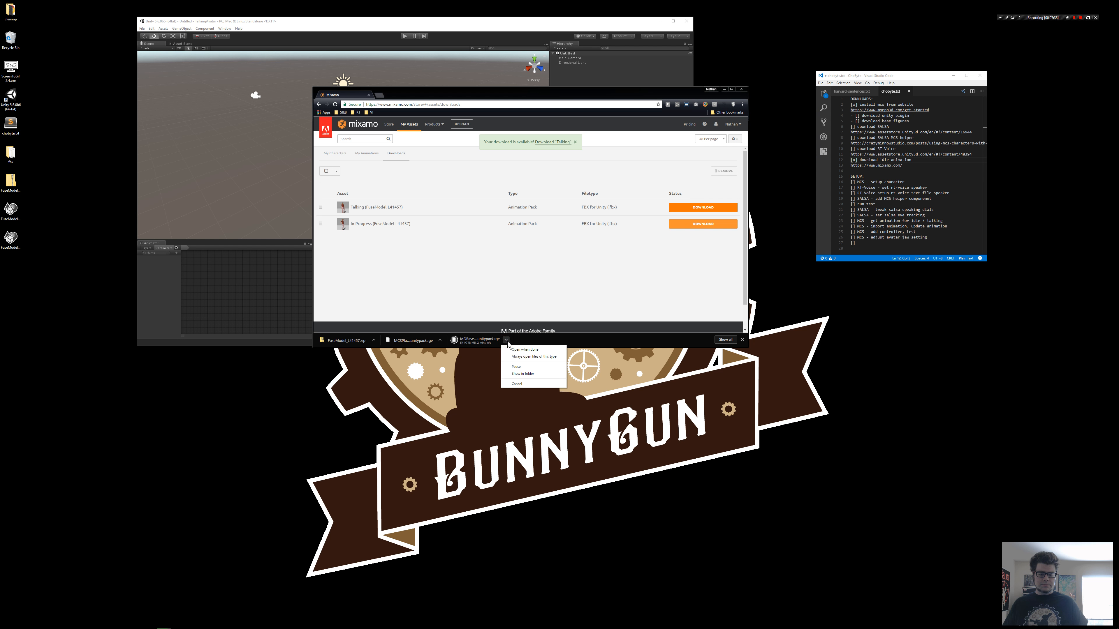
{"action": "left_click", "coordinate": [568, 349]}
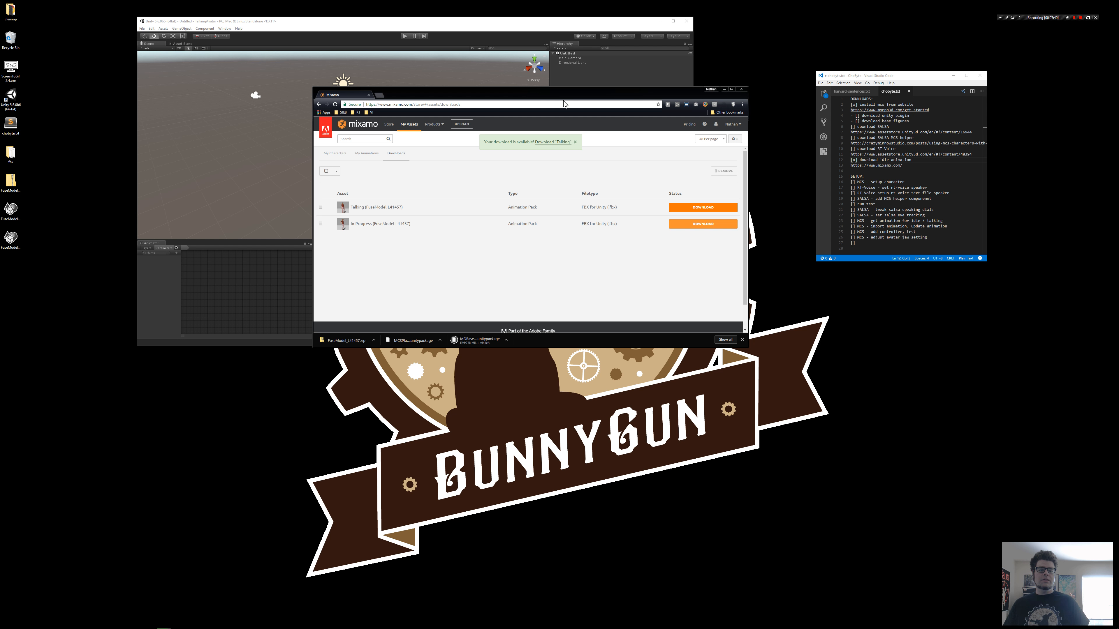
{"action": "left_click_drag", "start_coordinate": [570, 93], "coordinate": [589, 225]}
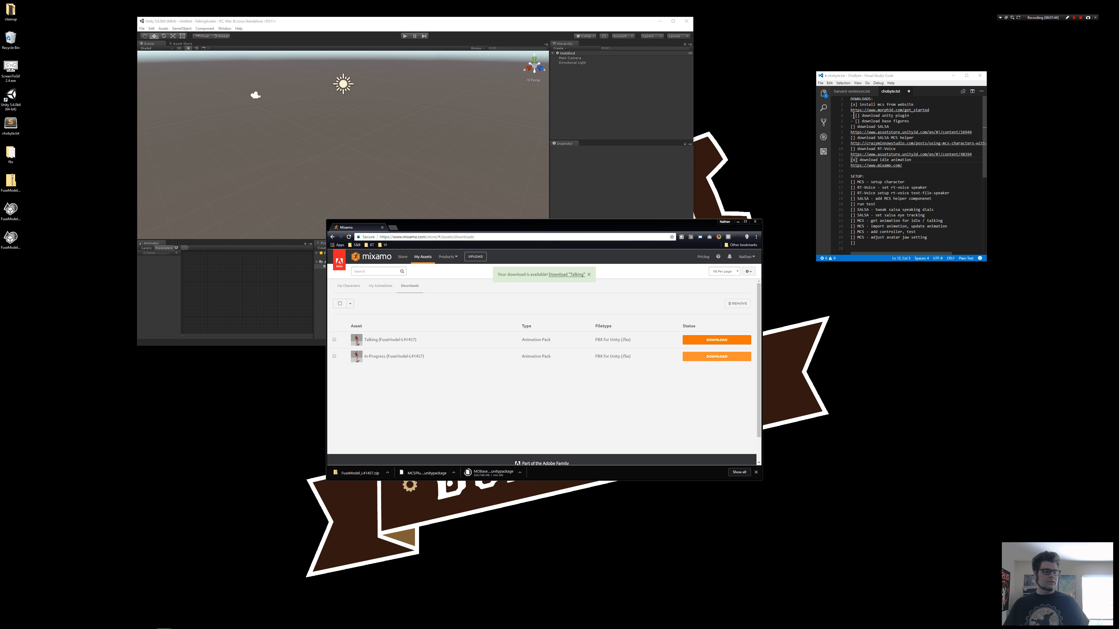
Mark the "download SALSA MCS helper" and "download RT-Voice" items with an x in the checklist
{"action": "left_click", "coordinate": [853, 137]}
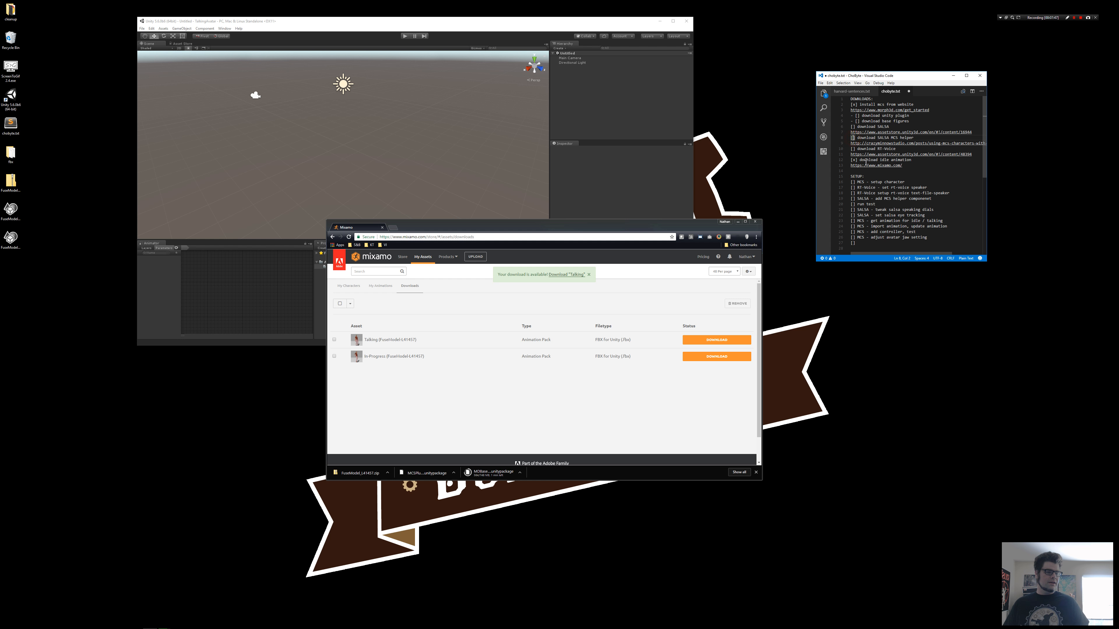
{"action": "type", "text": "x"}
{"action": "left_click", "coordinate": [853, 149]}
{"action": "type", "text": "x"}
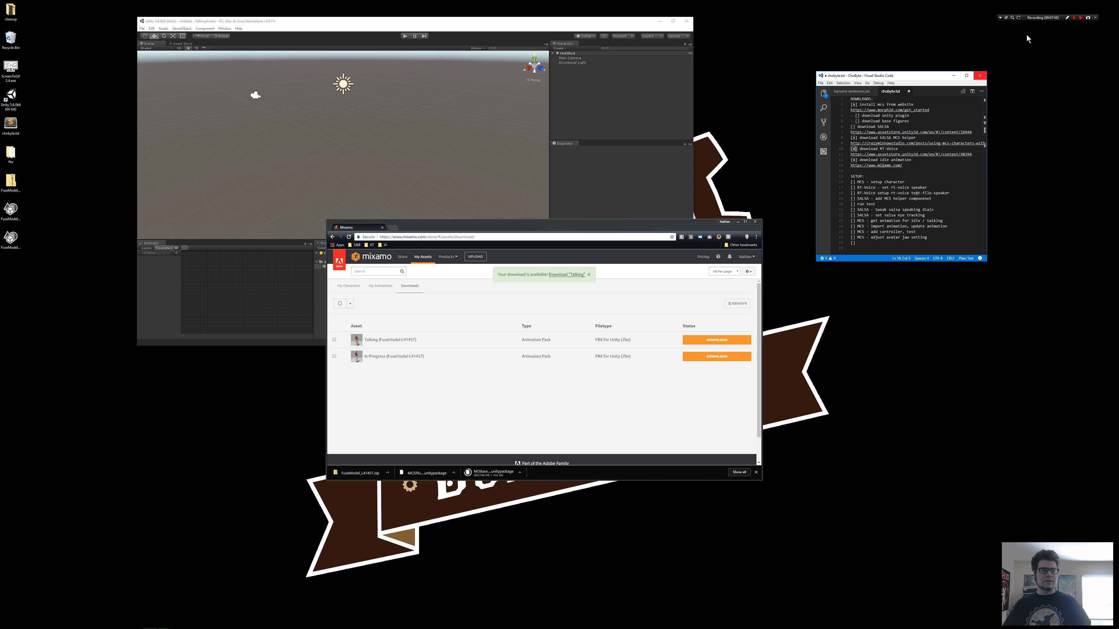
{"action": "left_click", "coordinate": [1074, 18]}
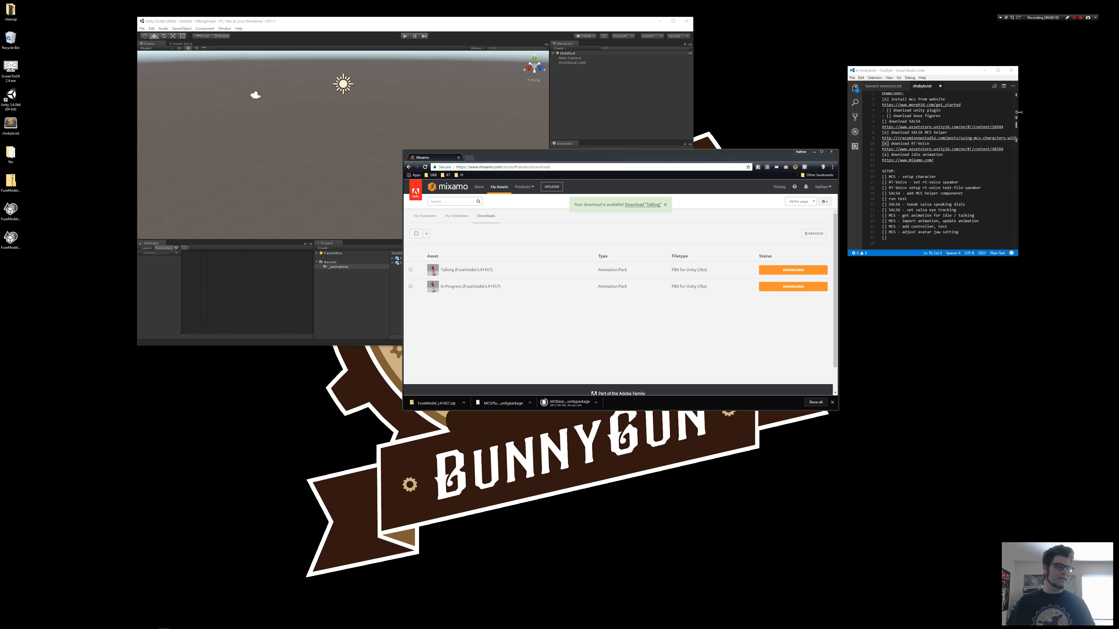
{"action": "left_click", "coordinate": [1075, 20]}
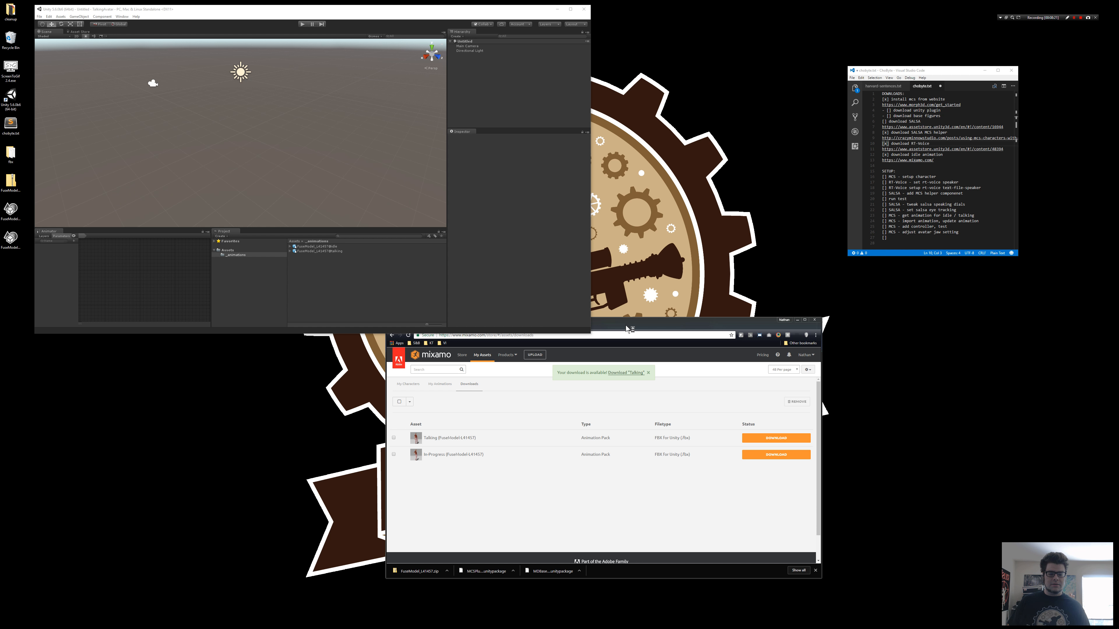
Show the downloaded MDBaseContent unitypackage in its folder from the browser's downloads and select the file
{"action": "left_click", "coordinate": [628, 328]}
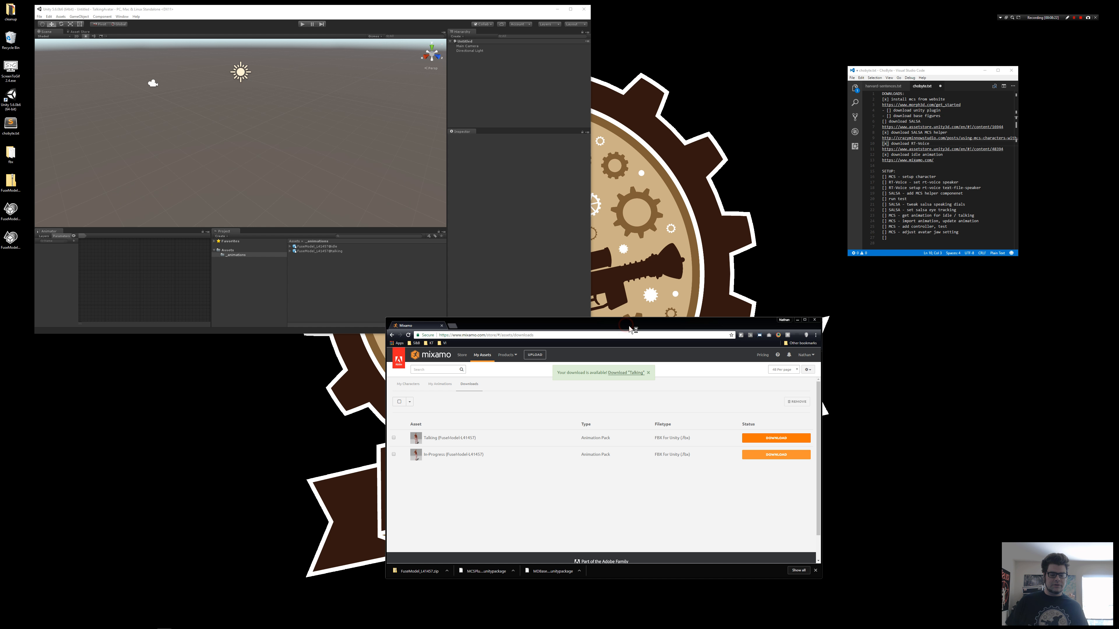
{"action": "left_click", "coordinate": [579, 571]}
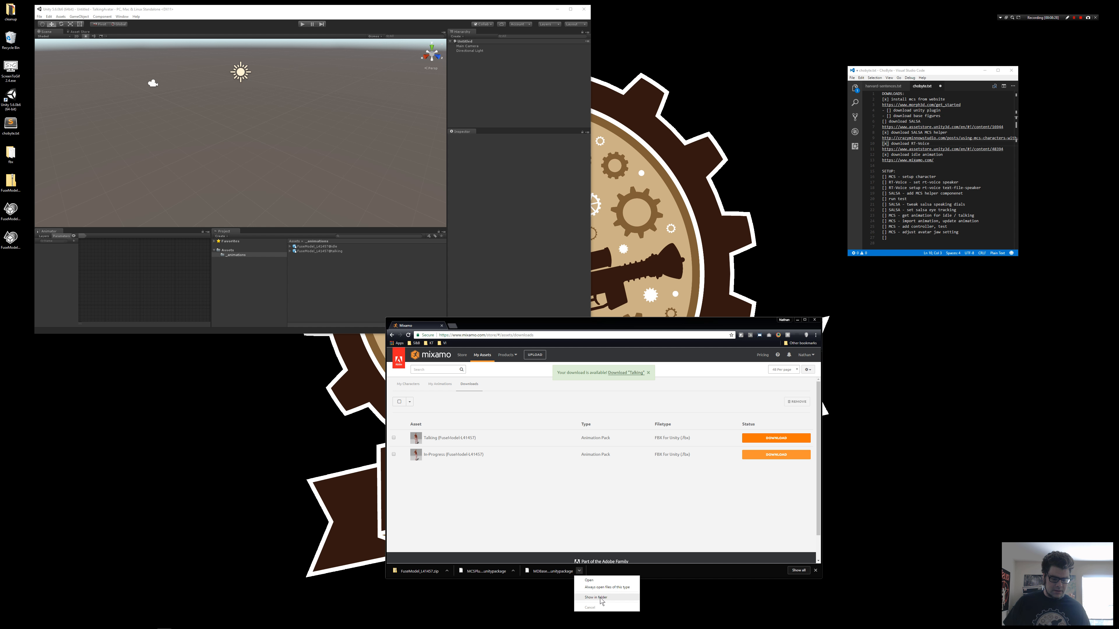
{"action": "left_click", "coordinate": [599, 597]}
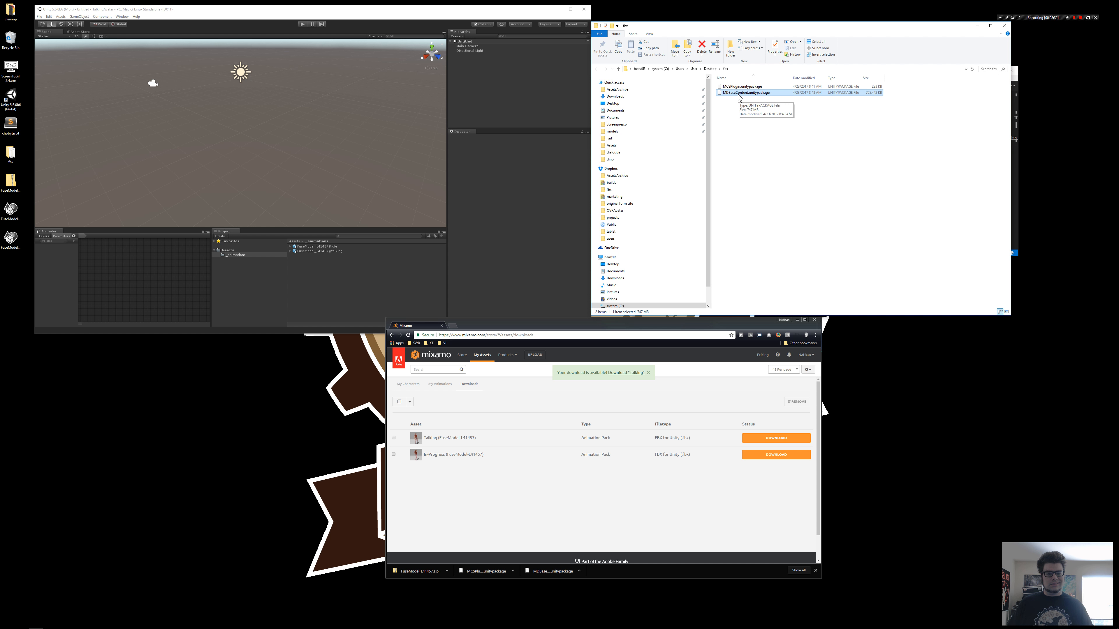
{"action": "left_click", "coordinate": [738, 93]}
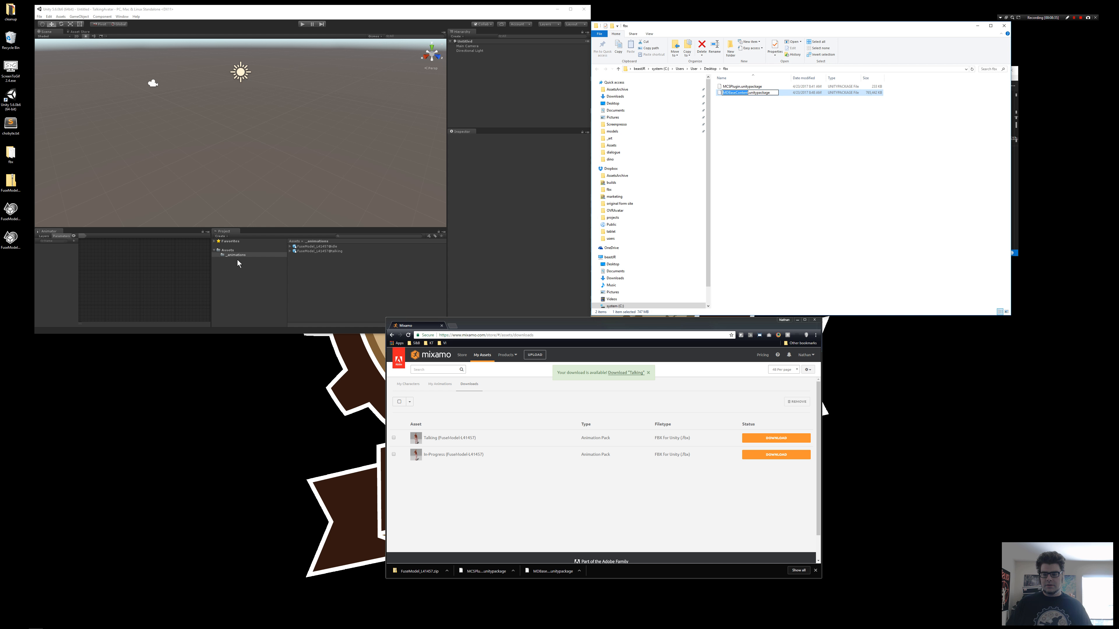
Create a "_packages" folder in the Unity project's Assets and open it
{"action": "left_click", "coordinate": [235, 251]}
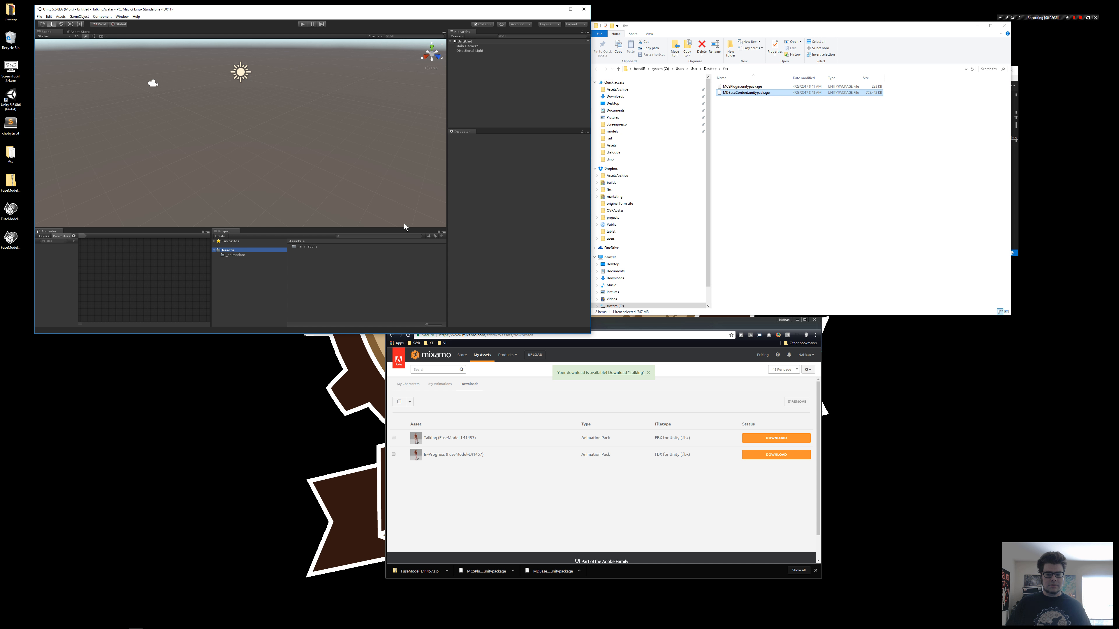
{"action": "right_click", "coordinate": [241, 253]}
{"action": "mouse_move", "coordinate": [264, 252]}
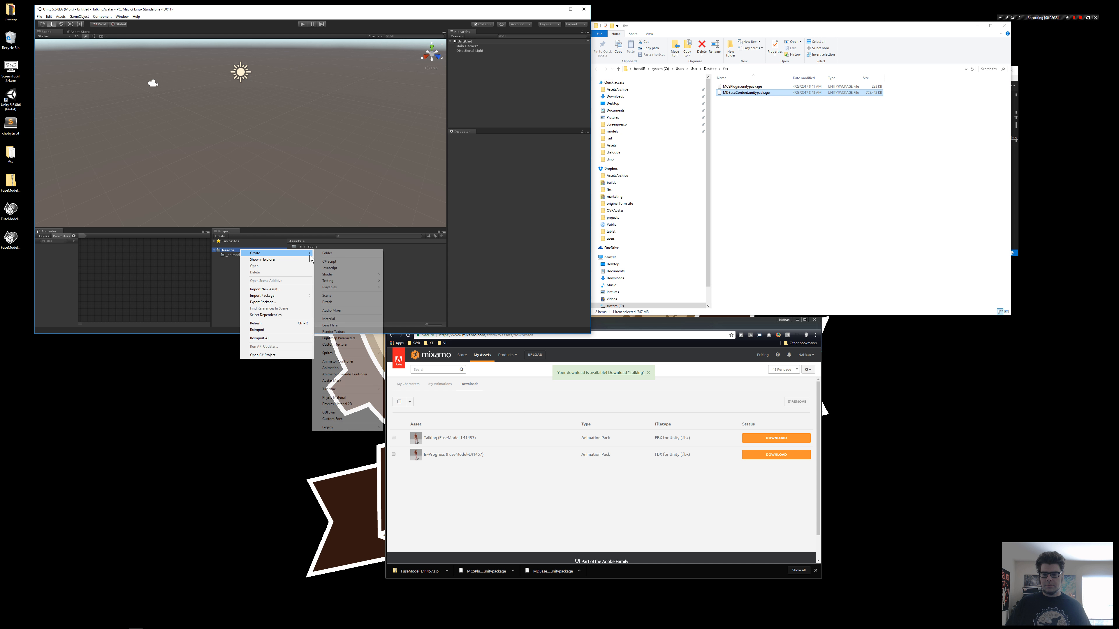
{"action": "left_click", "coordinate": [326, 255]}
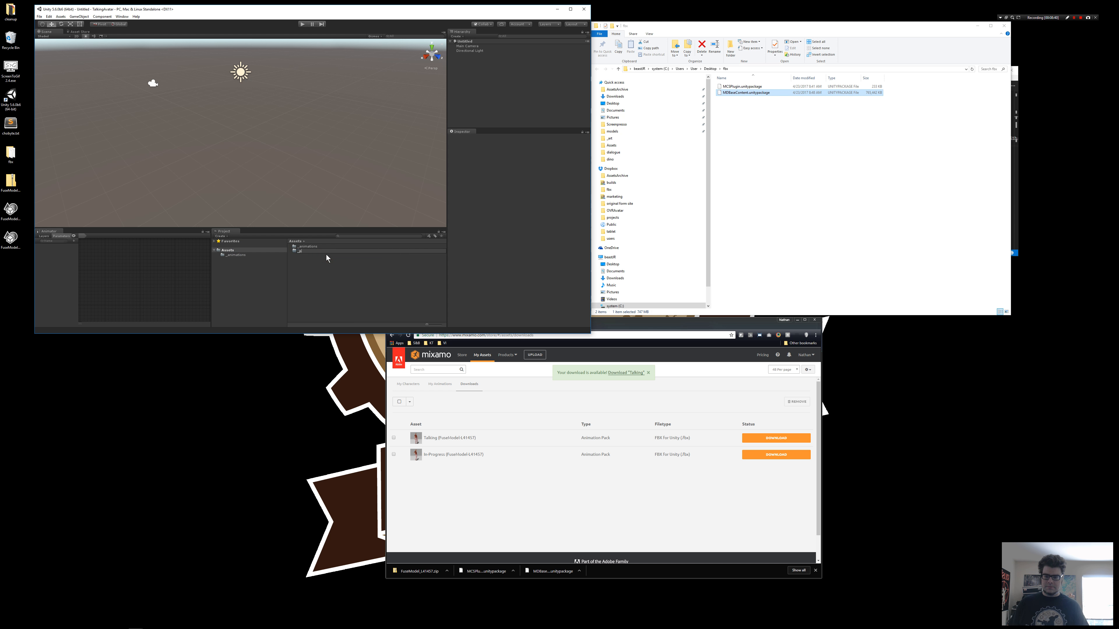
{"action": "type", "text": "_packages"}
{"action": "key", "text": "Return"}
{"action": "double_click", "coordinate": [308, 252]}
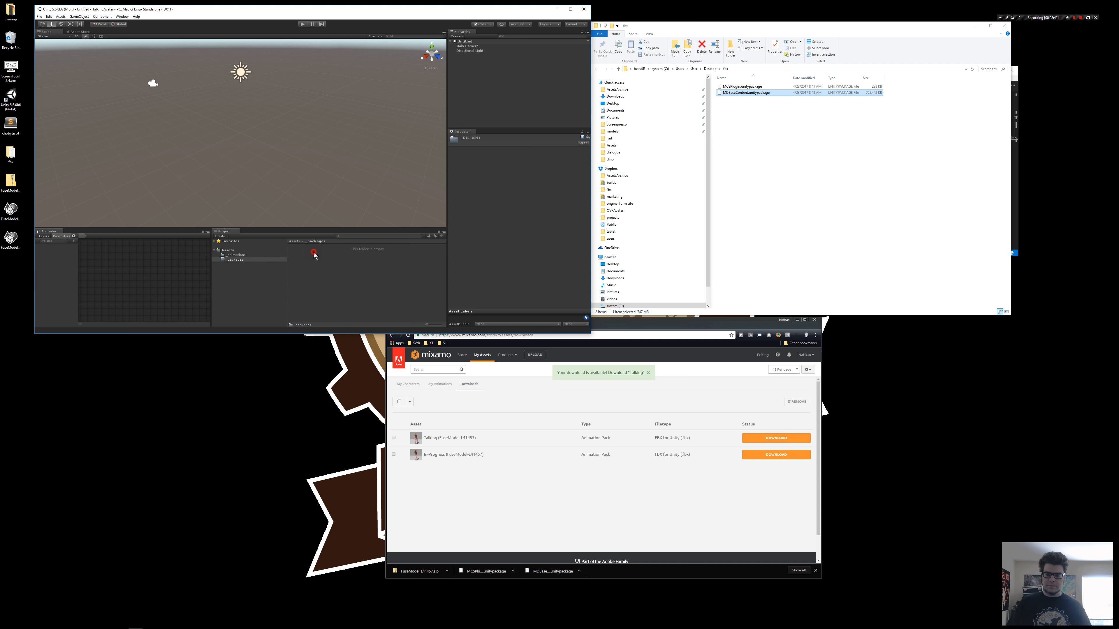
Bring both downloaded unitypackages into the "_packages" folder and import all contents of MCSPlugin
{"action": "left_click", "coordinate": [843, 117]}
{"action": "key", "text": "ctrl+a"}
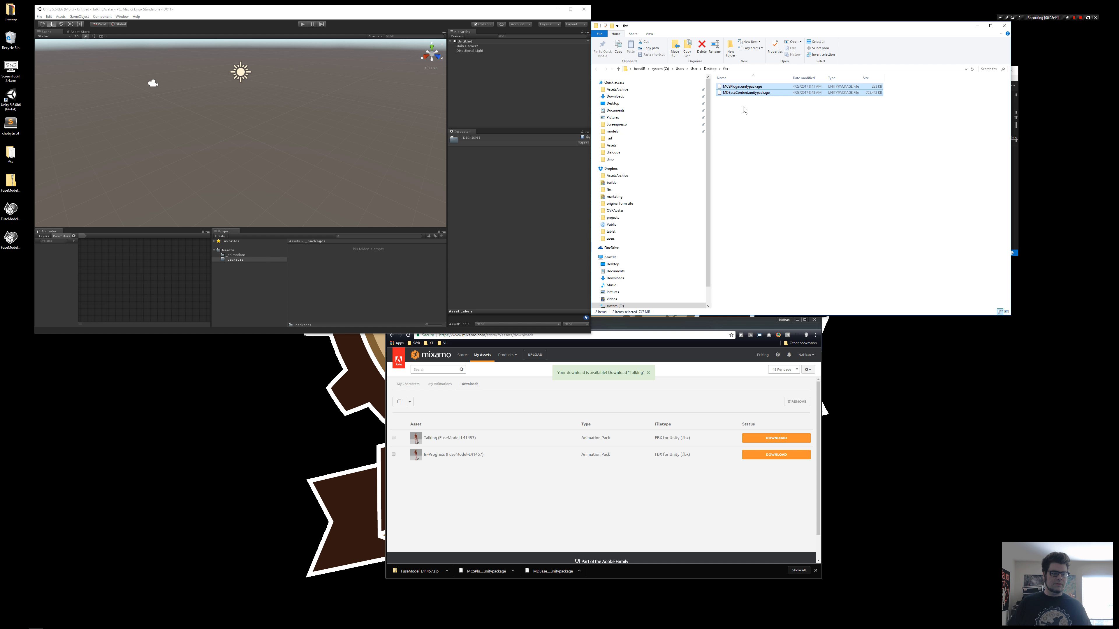
{"action": "left_click_drag", "start_coordinate": [745, 97], "coordinate": [364, 276]}
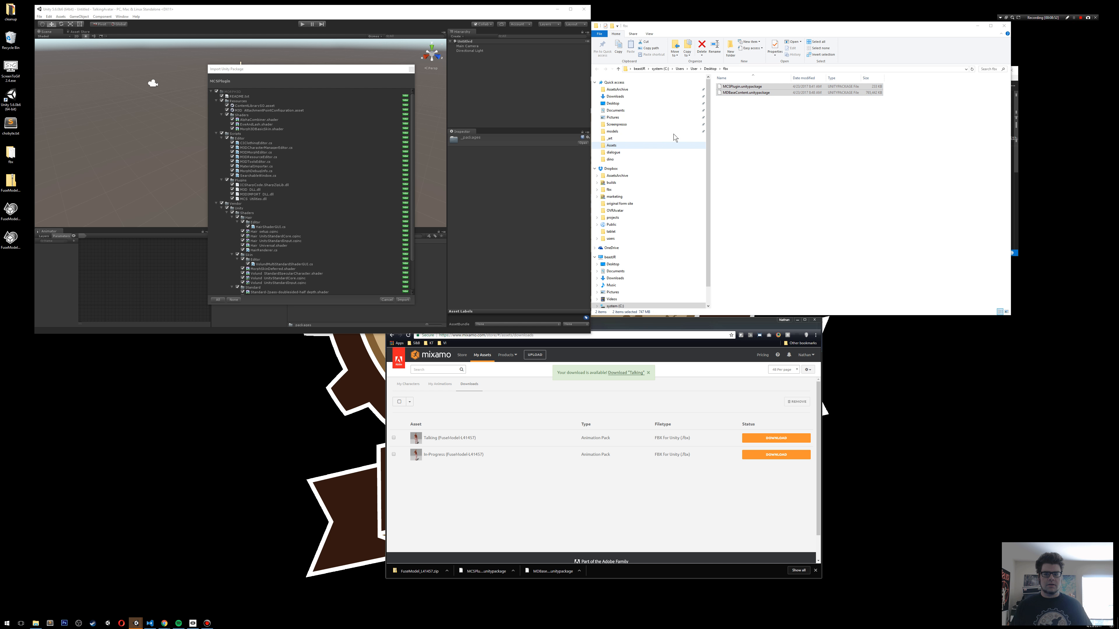
{"action": "left_click_drag", "start_coordinate": [297, 68], "coordinate": [372, 34]}
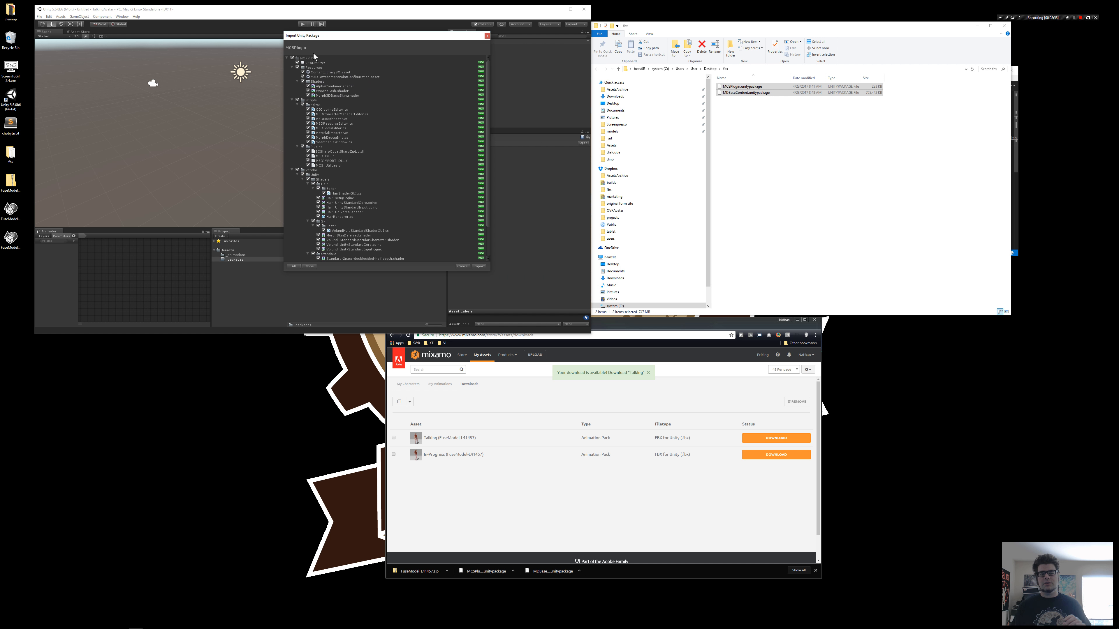
{"action": "left_click", "coordinate": [478, 266]}
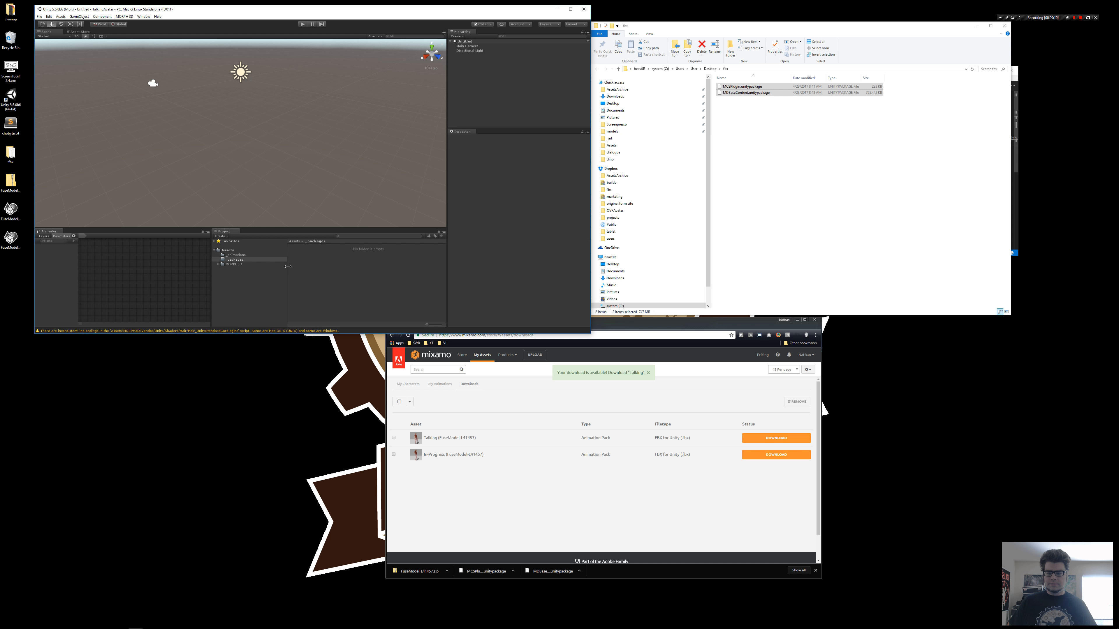
Import all contents of MDBaseContent.unitypackage into the Unity project
{"action": "left_click", "coordinate": [785, 126]}
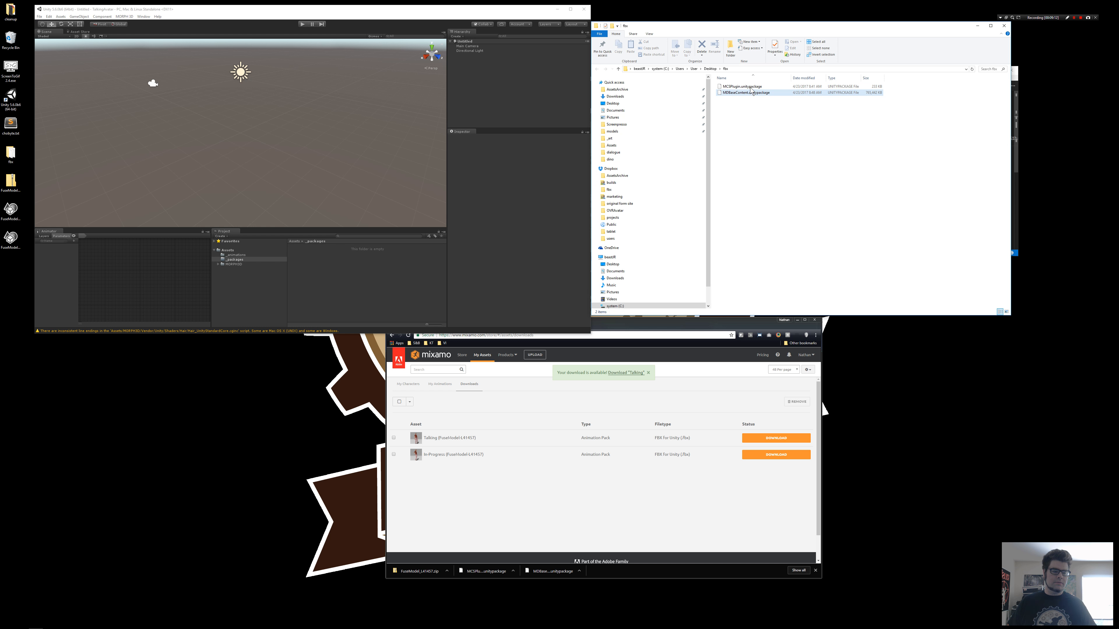
{"action": "left_click_drag", "start_coordinate": [749, 87], "coordinate": [353, 279]}
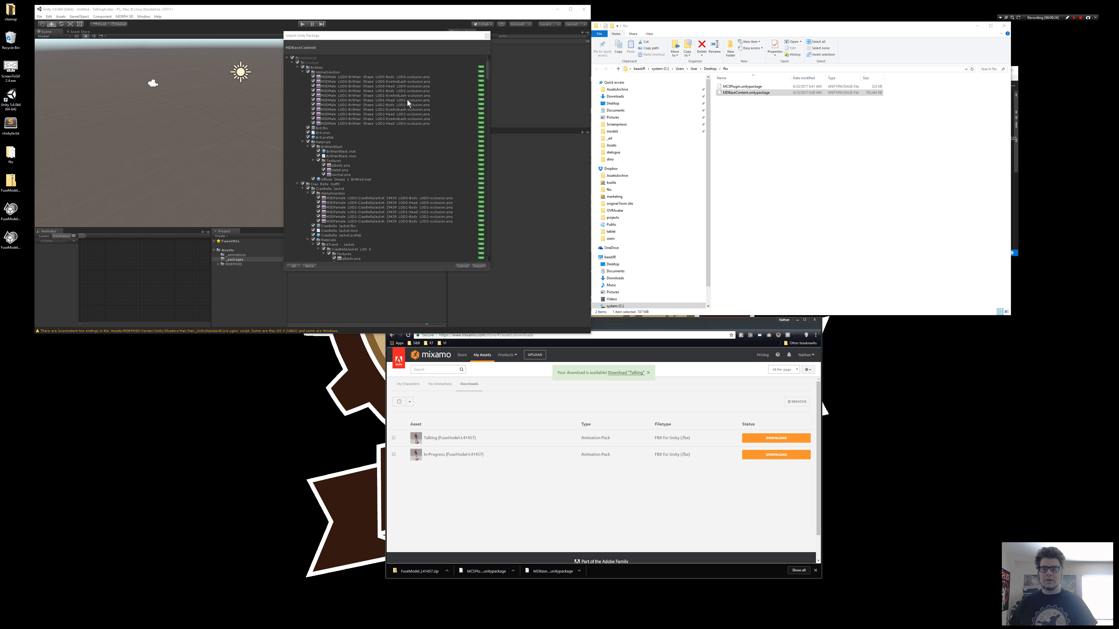
{"action": "left_click", "coordinate": [479, 266]}
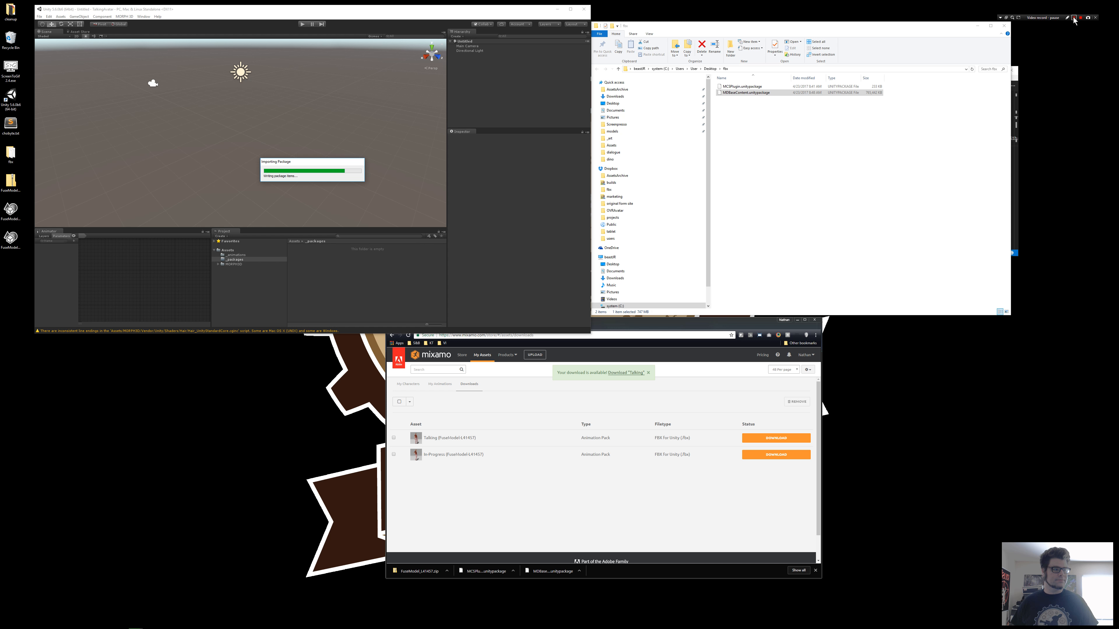
Close the Explorer window with the packages and move the checklist window closer to the Unity editor
{"action": "left_click", "coordinate": [1004, 26]}
{"action": "left_click", "coordinate": [894, 71]}
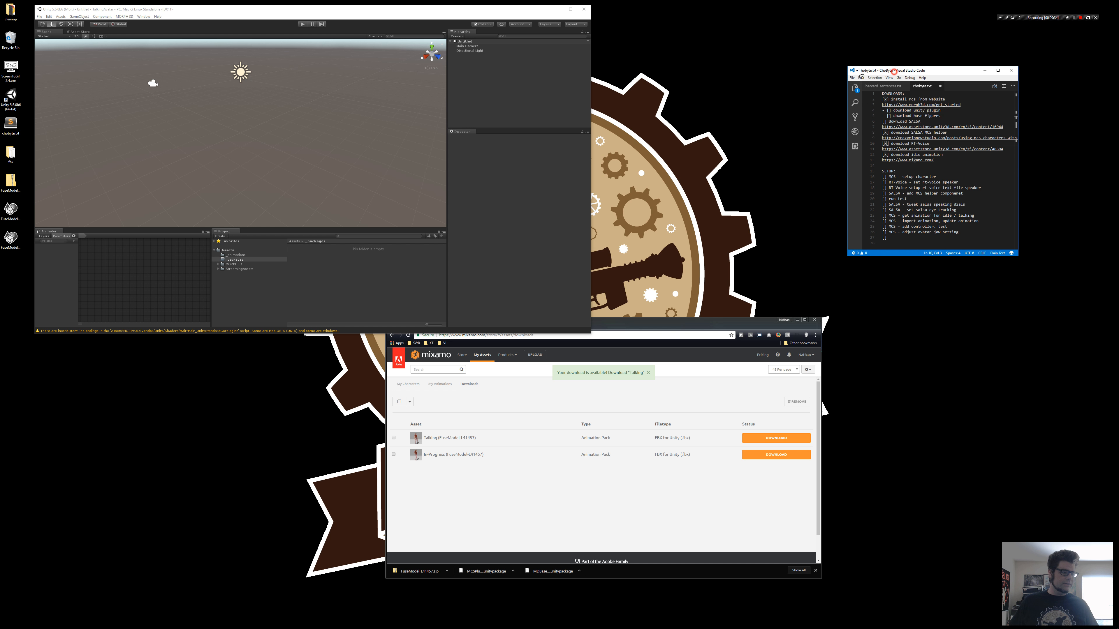
{"action": "left_click_drag", "start_coordinate": [859, 73], "coordinate": [749, 69]}
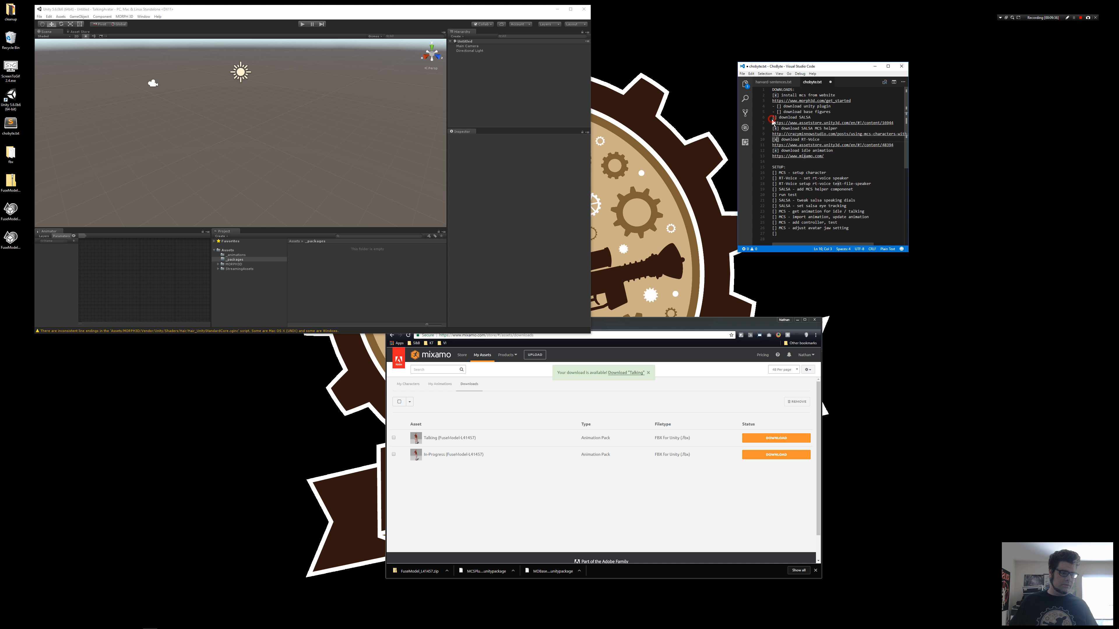
Search the Asset Store for "SALSA" and import the full SALSA With RandomEyes package into the project
{"action": "left_click", "coordinate": [80, 31]}
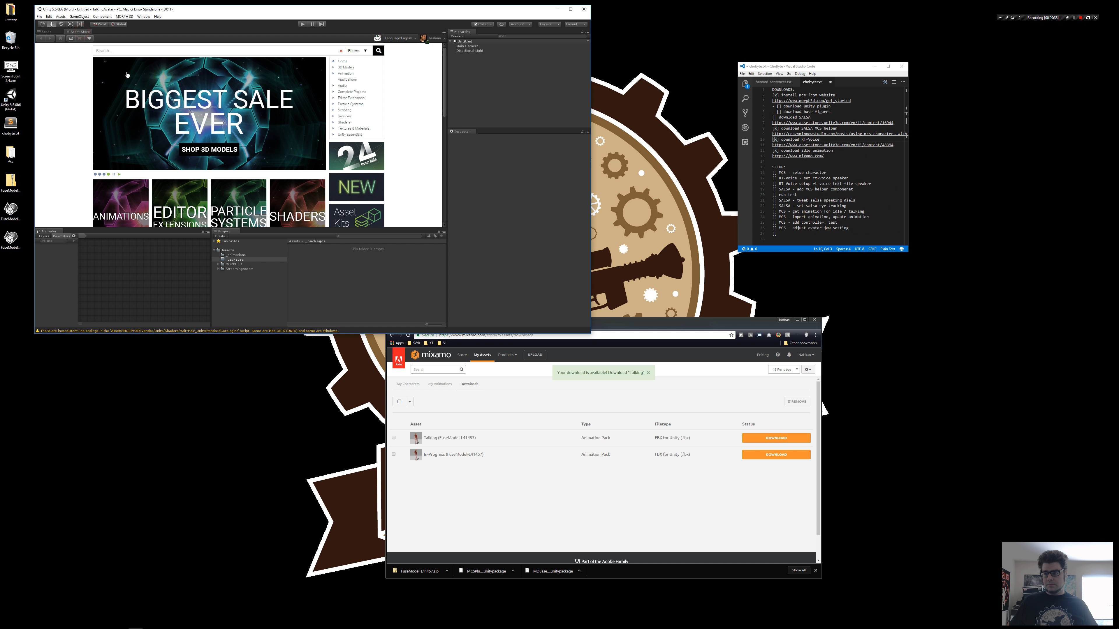
{"action": "left_click", "coordinate": [107, 51]}
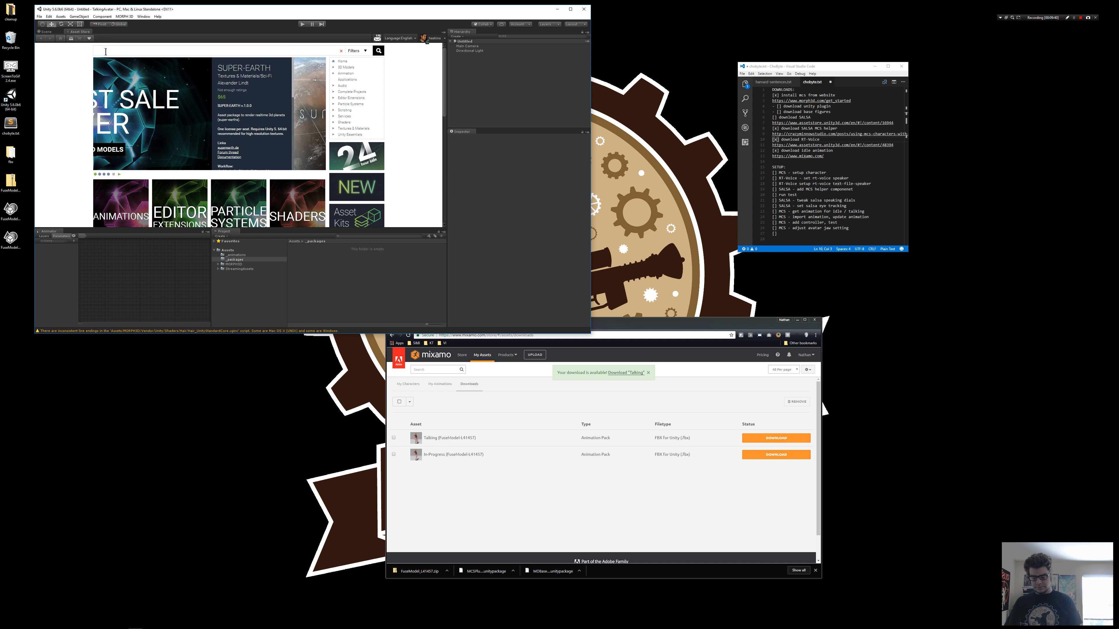
{"action": "type", "text": "SALSA"}
{"action": "key", "text": "Return"}
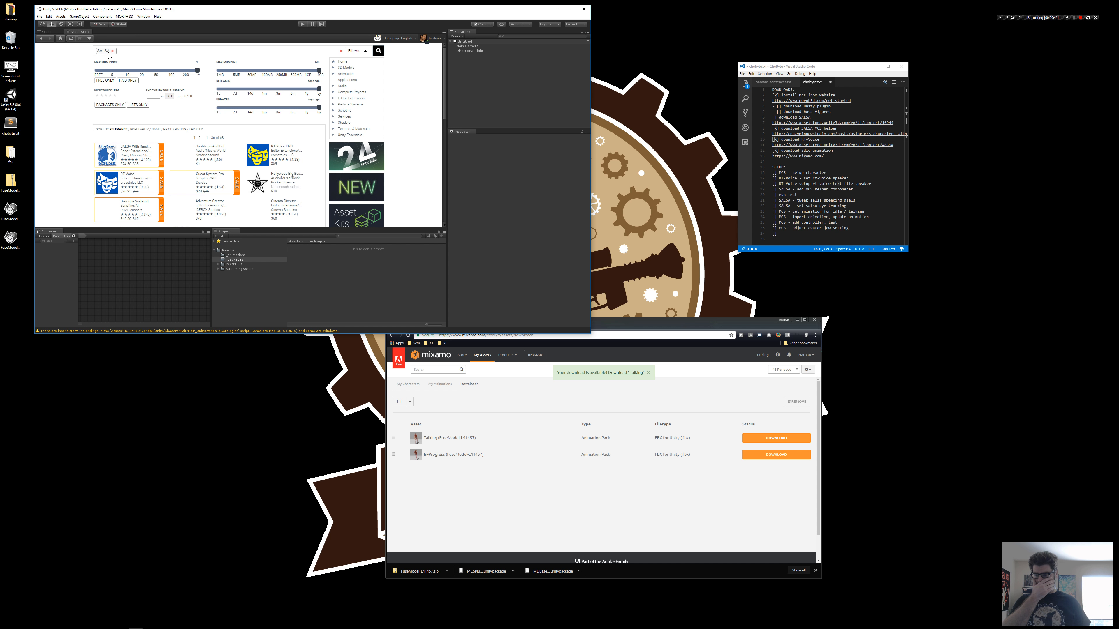
{"action": "left_click", "coordinate": [137, 146]}
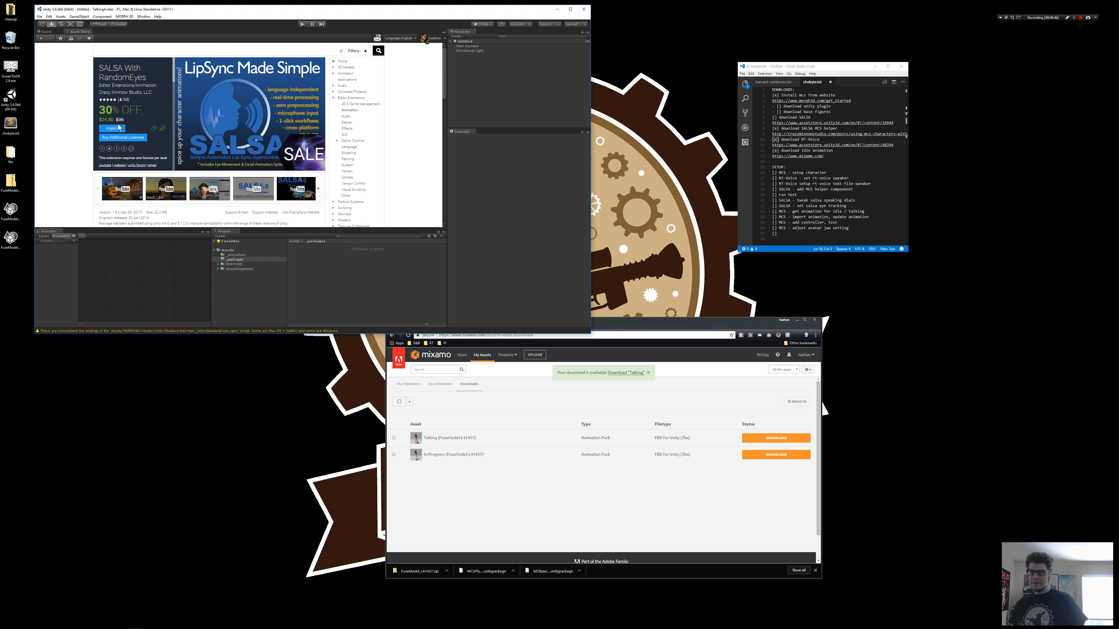
{"action": "left_click", "coordinate": [111, 128]}
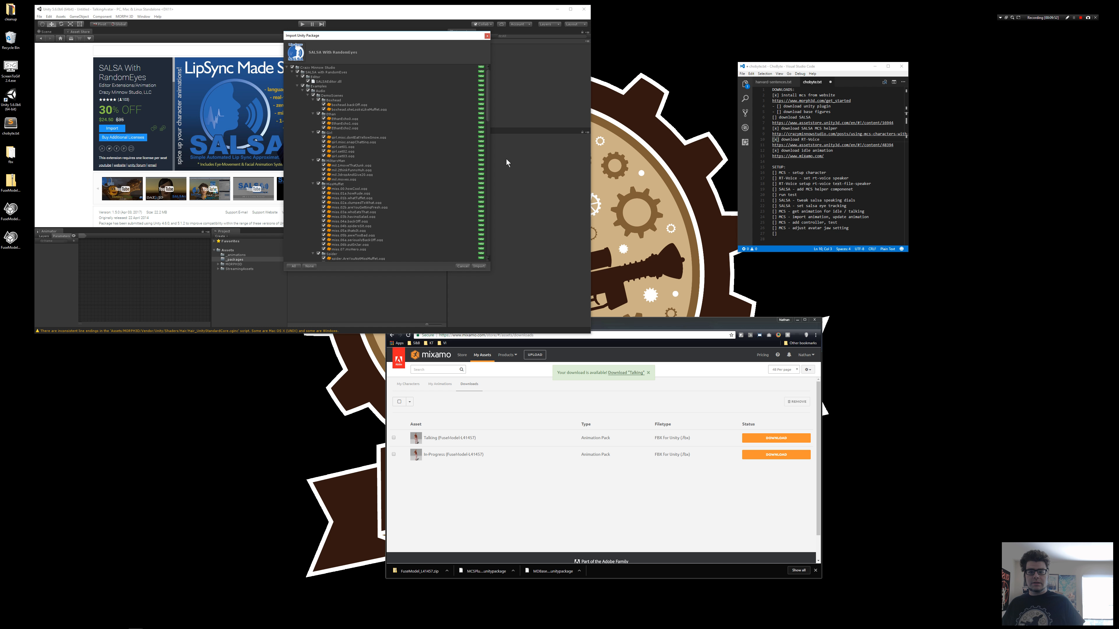
{"action": "left_click", "coordinate": [479, 266]}
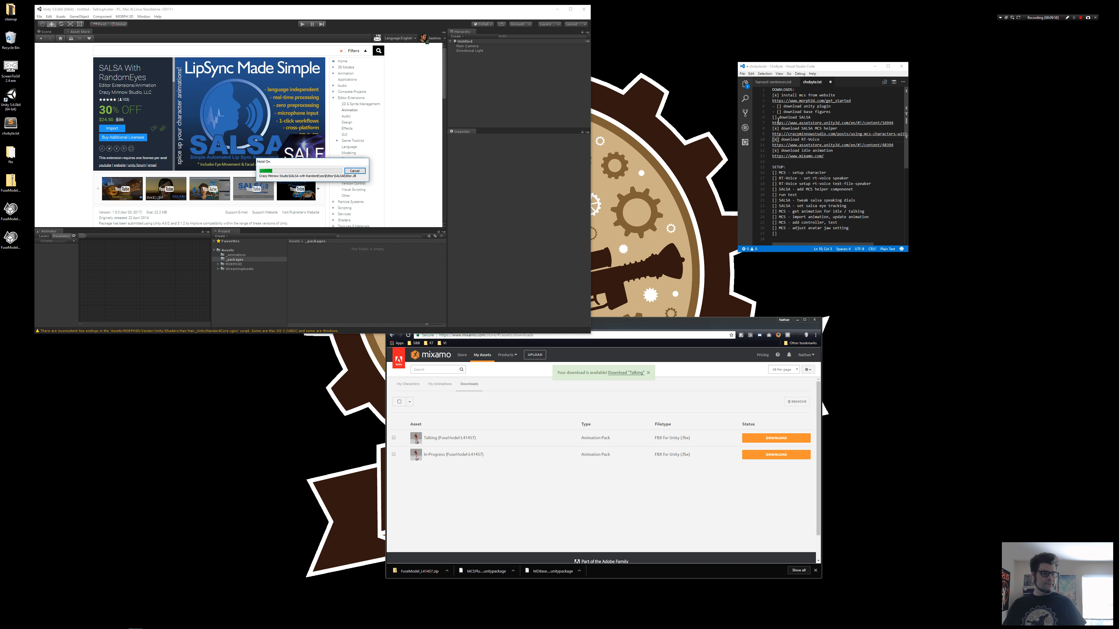
Mark the "download SALSA" item with an x in the checklist
{"action": "left_click", "coordinate": [775, 117]}
{"action": "type", "text": "x"}
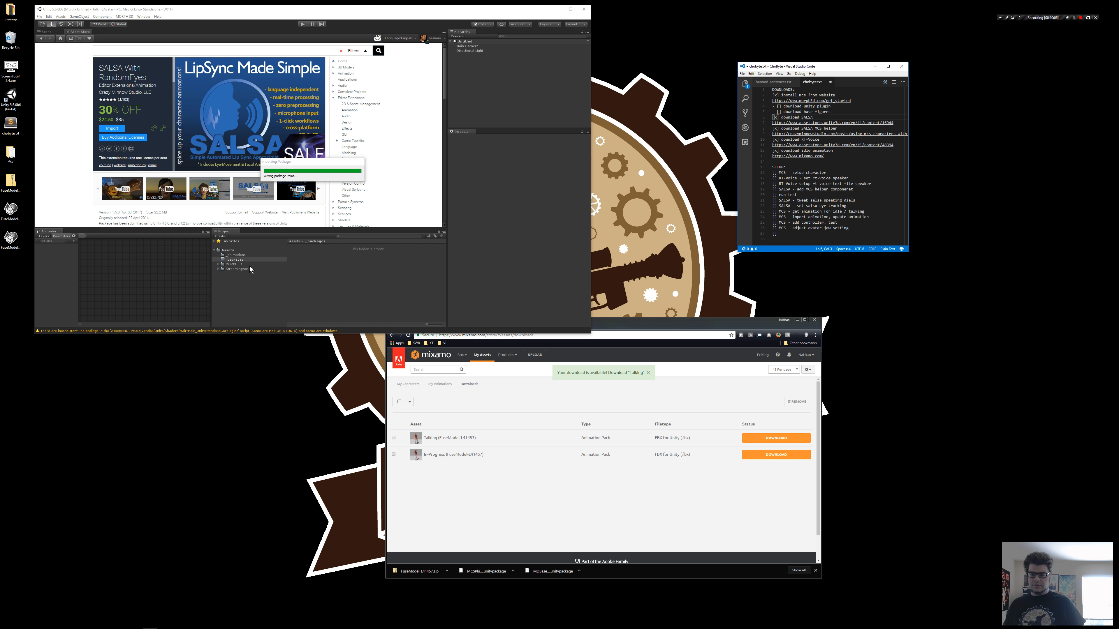
{"action": "left_click", "coordinate": [1073, 18]}
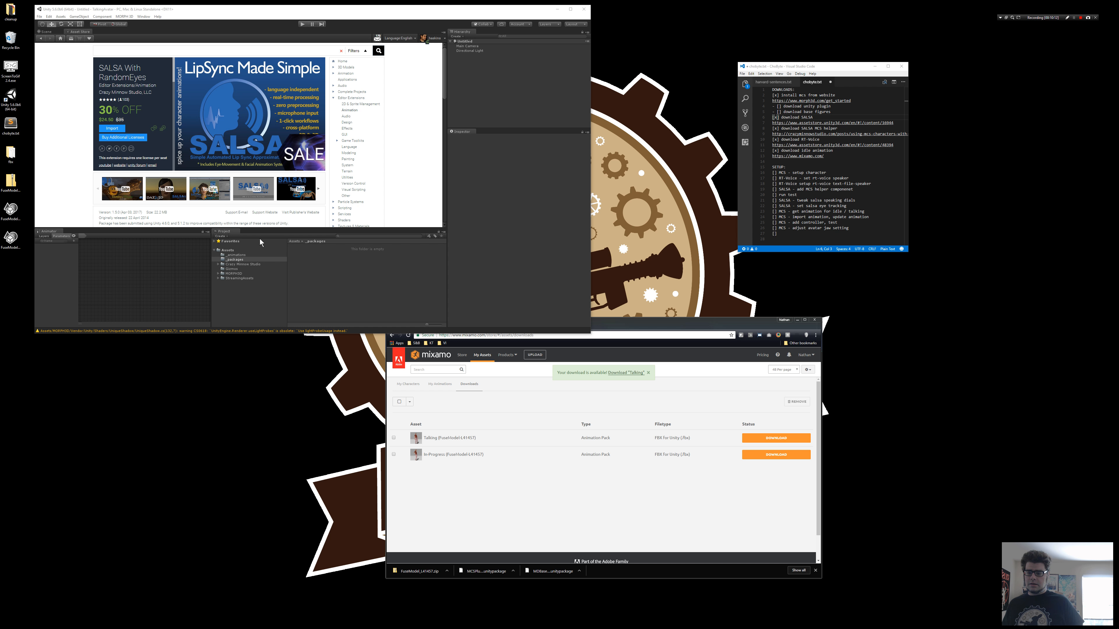
View the contents of the imported Crazy Minnow Studio folder in the project's Assets
{"action": "left_click", "coordinate": [249, 265]}
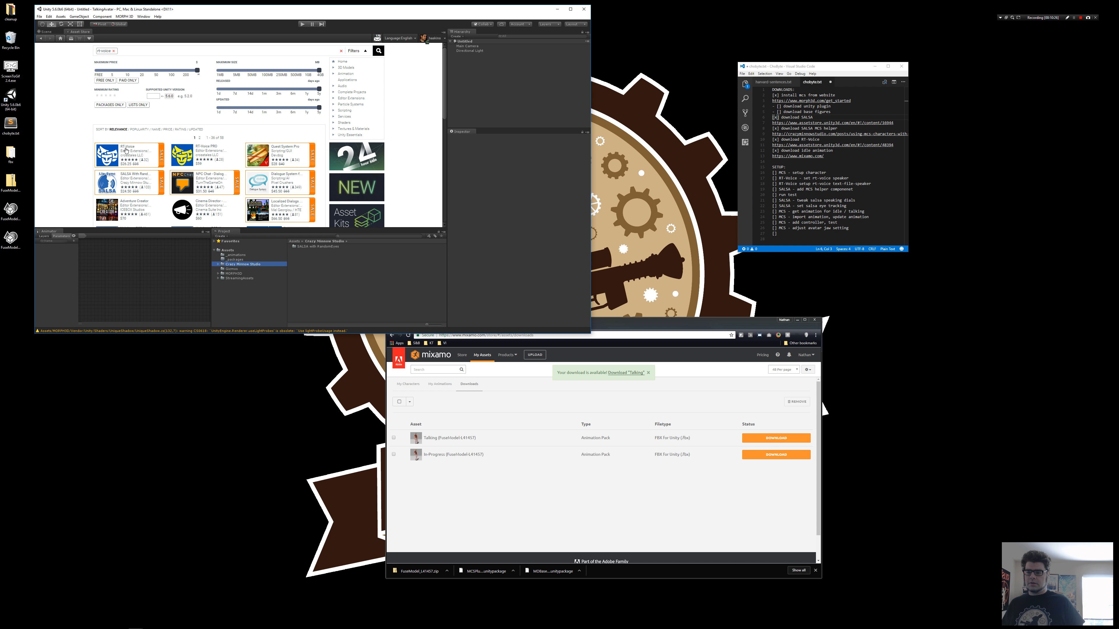
Import the RT-Voice package from its Asset Store page and view the imported crosstales folder in the project's Assets
{"action": "left_click", "coordinate": [126, 151]}
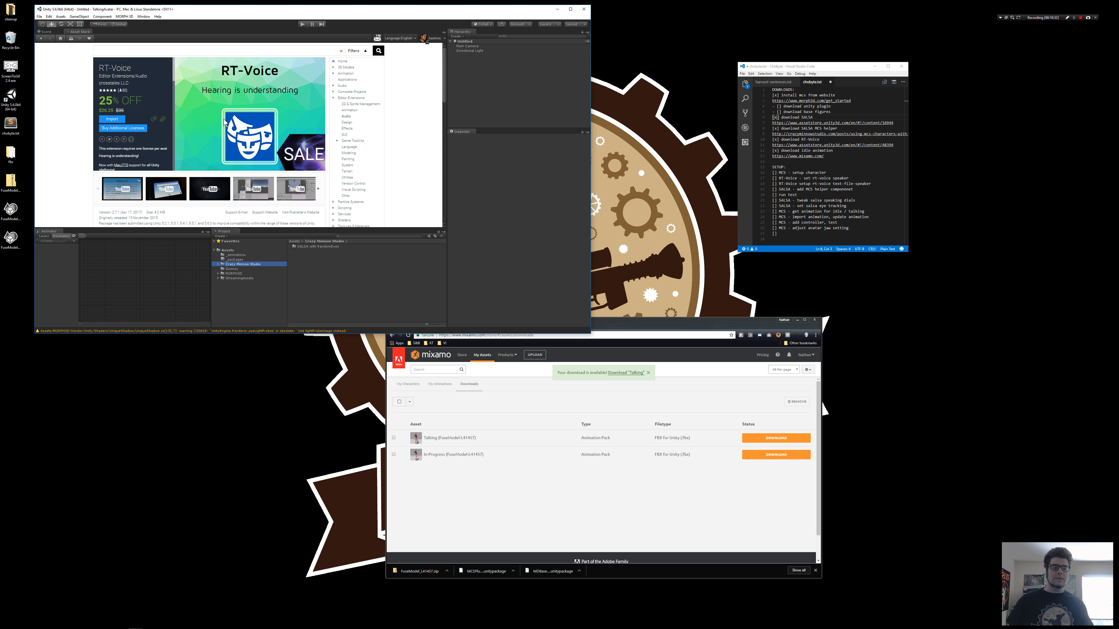
{"action": "left_click", "coordinate": [111, 119]}
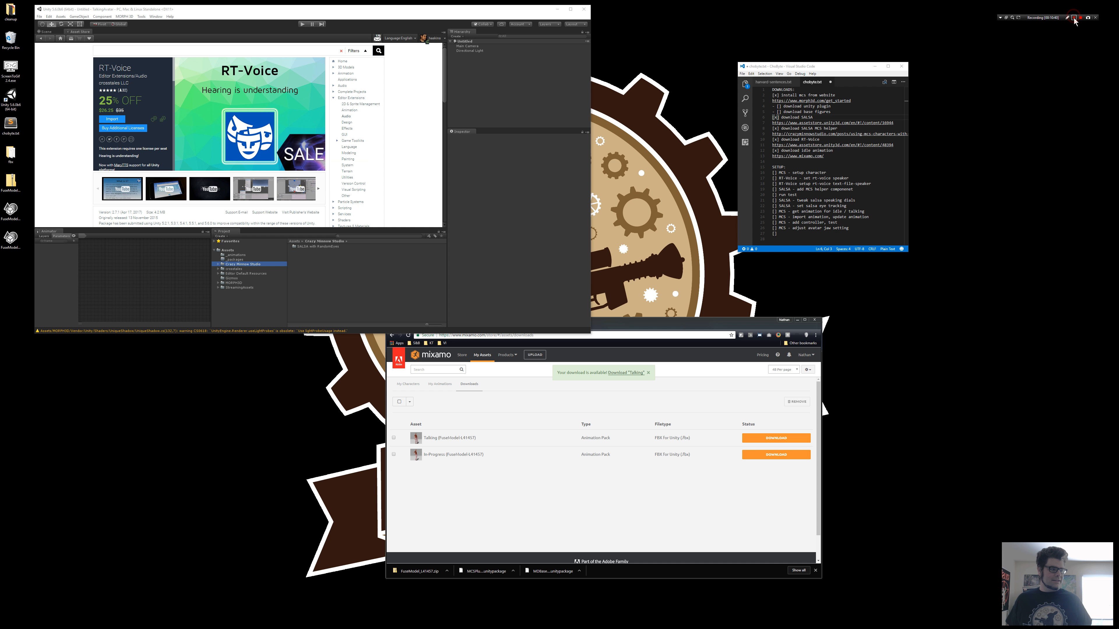
{"action": "left_click", "coordinate": [240, 270]}
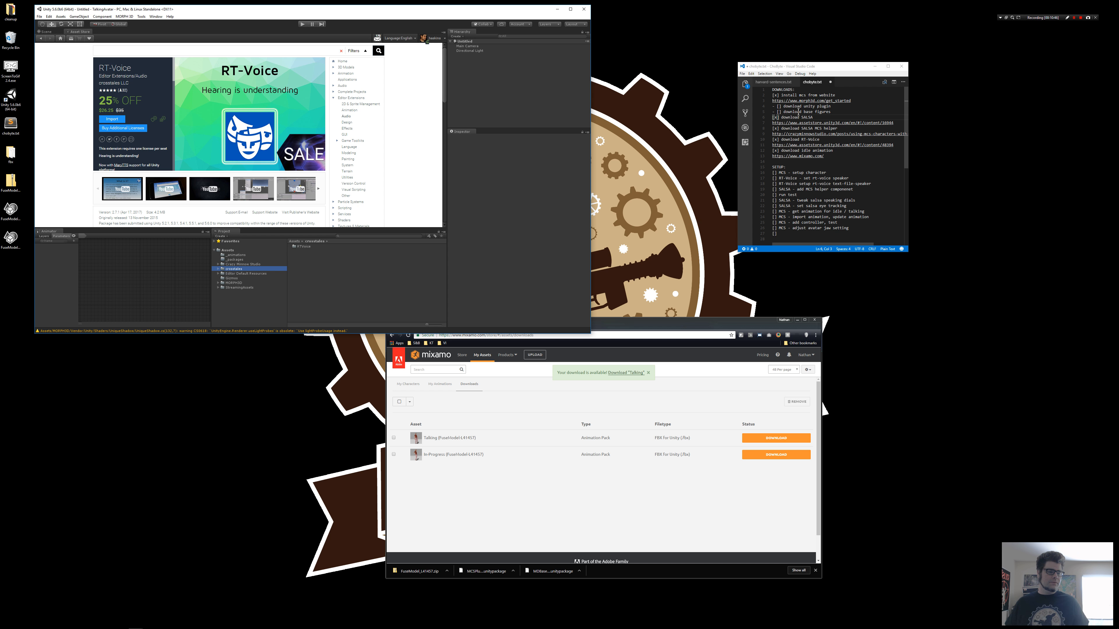
Mark the "download unity plugin" and "download base figures" checklist items with an x and retype the x for "download SALSA MCS helper"
{"action": "left_click", "coordinate": [781, 107]}
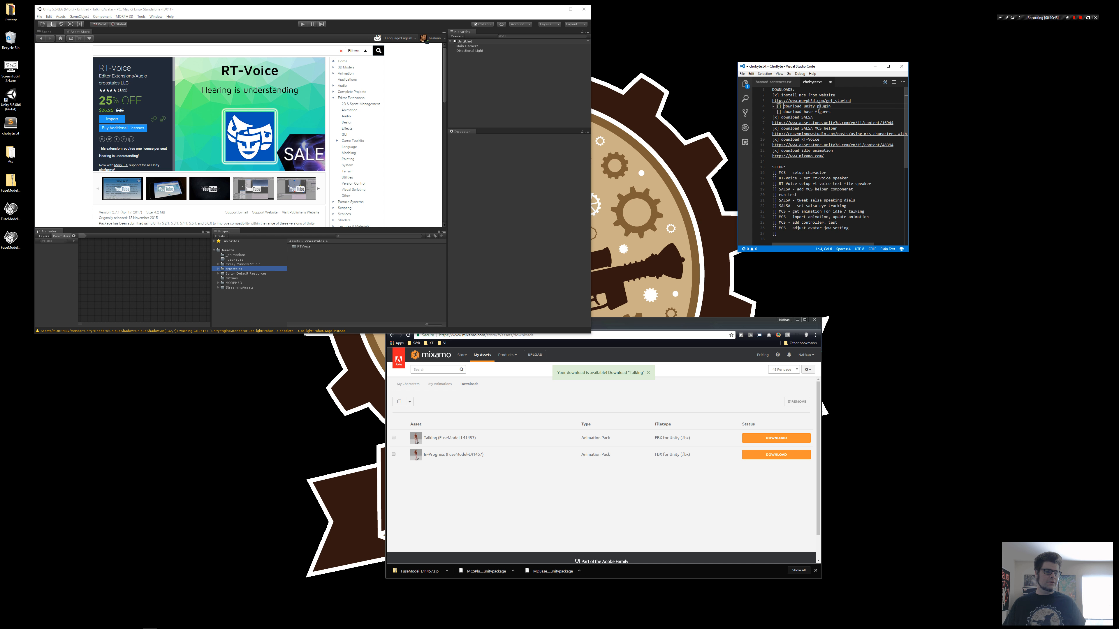
{"action": "key", "text": "Down"}
{"action": "key", "text": "Left"}
{"action": "type", "text": "x"}
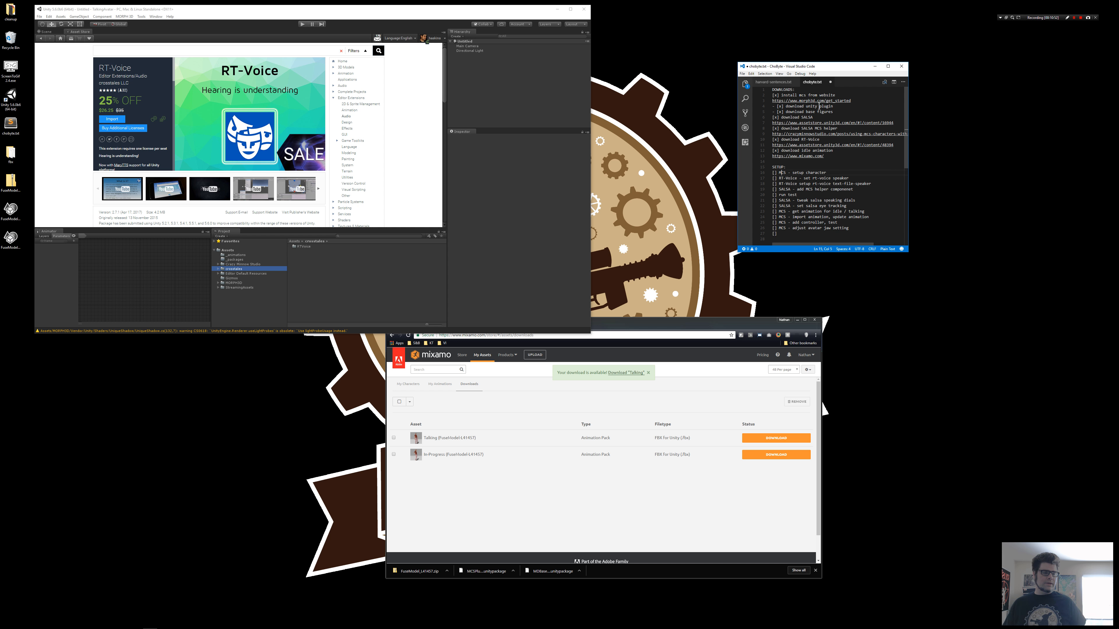
{"action": "key", "text": "Up"}
{"action": "key", "text": "Up"}
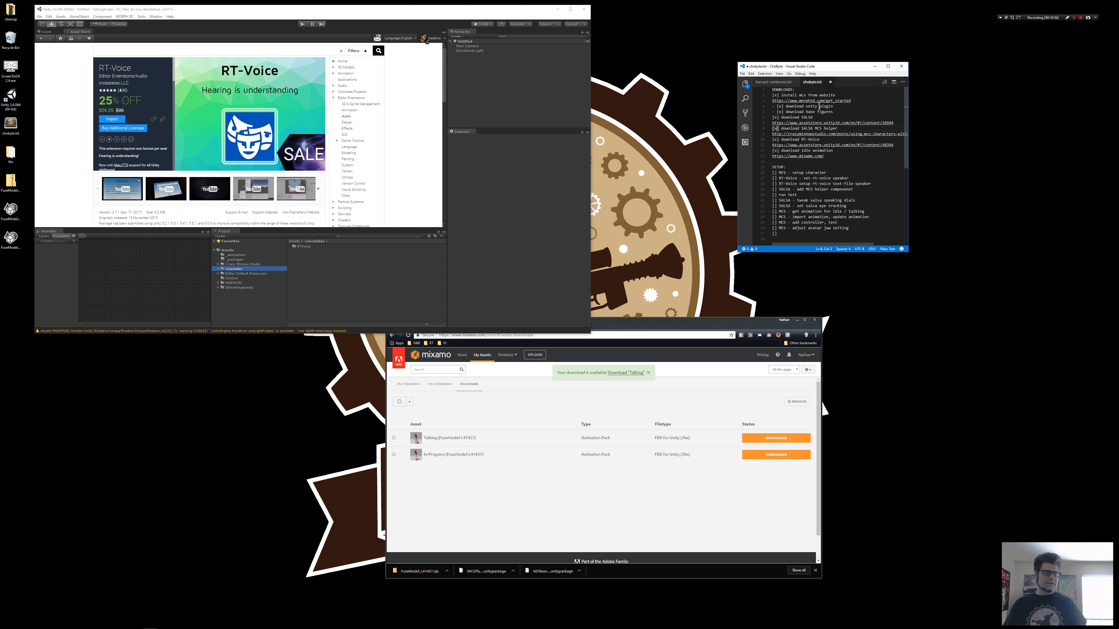
{"action": "key", "text": "BackSpace"}
{"action": "type", "text": "x"}
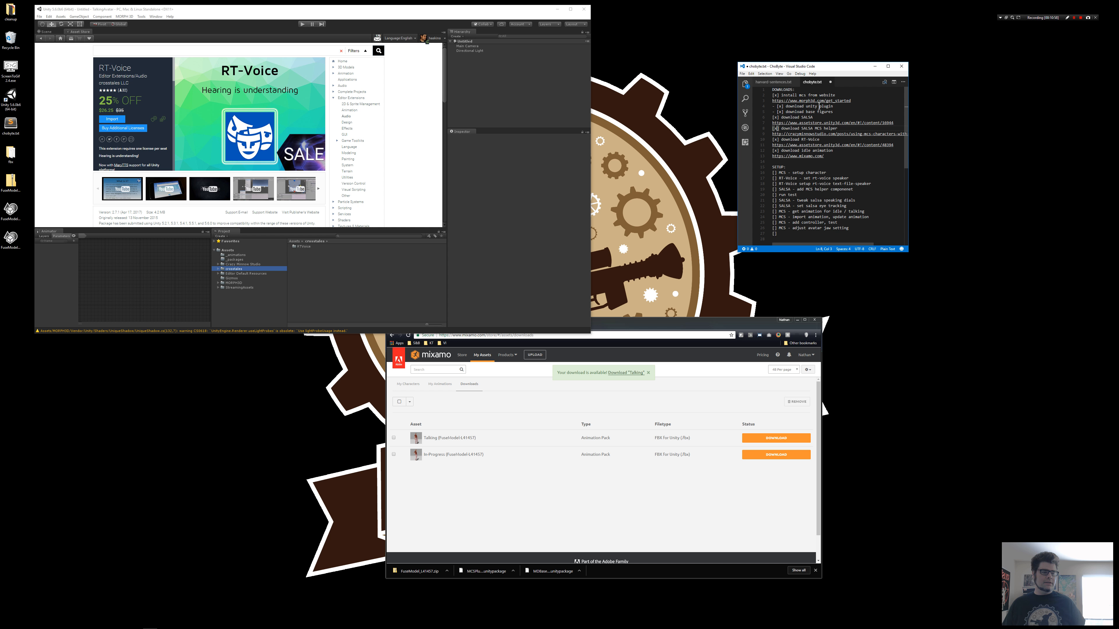
Open the checklist's SALSA MCS helper link, crazyminnowstudio.com/posts/using-mcs-characters-with-salsa-lipsync/, in the browser
{"action": "triple_click", "coordinate": [812, 133]}
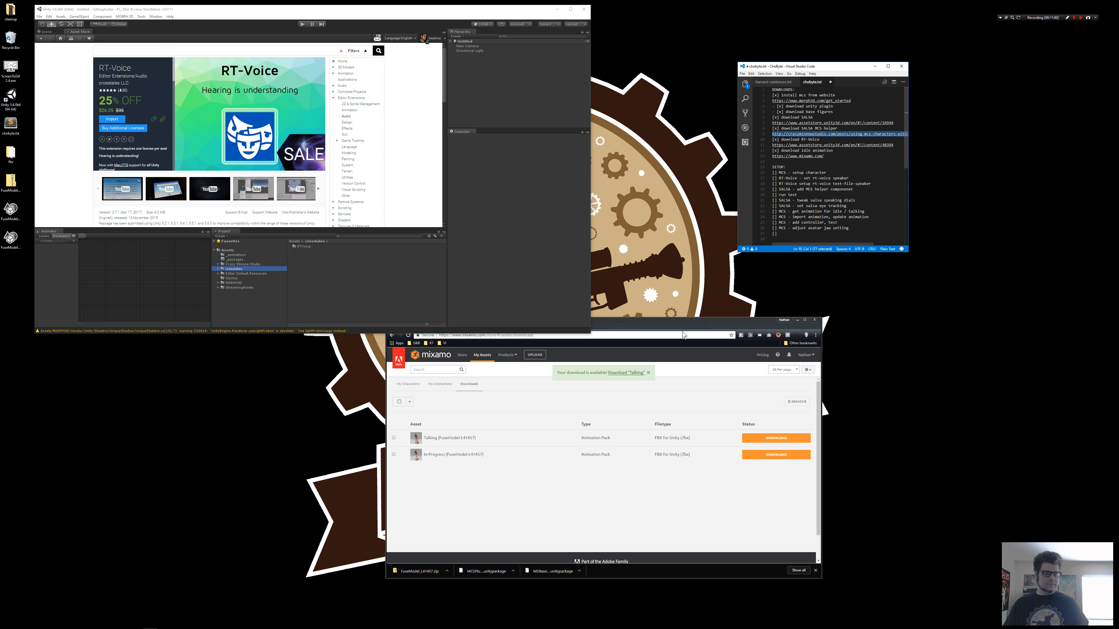
{"action": "left_click", "coordinate": [665, 335]}
{"action": "type", "text": "http://crazyminnowstudio.com/posts/using-mcs-characters-with-salsa-lipsync/"}
{"action": "key", "text": "Return"}
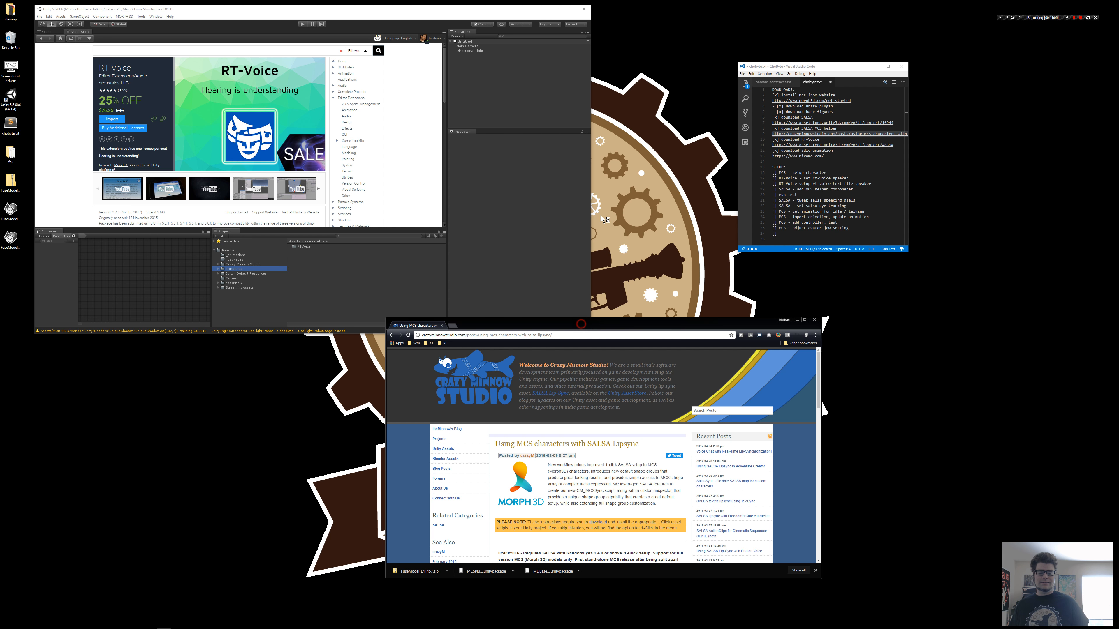
Move the browser window closer to the Unity editor and open the SALSA download area from the post to look through its add-ons
{"action": "left_click_drag", "start_coordinate": [582, 324], "coordinate": [607, 134]}
{"action": "scroll", "coordinate": [620, 234], "scroll_direction": "down", "scroll_amount": 2}
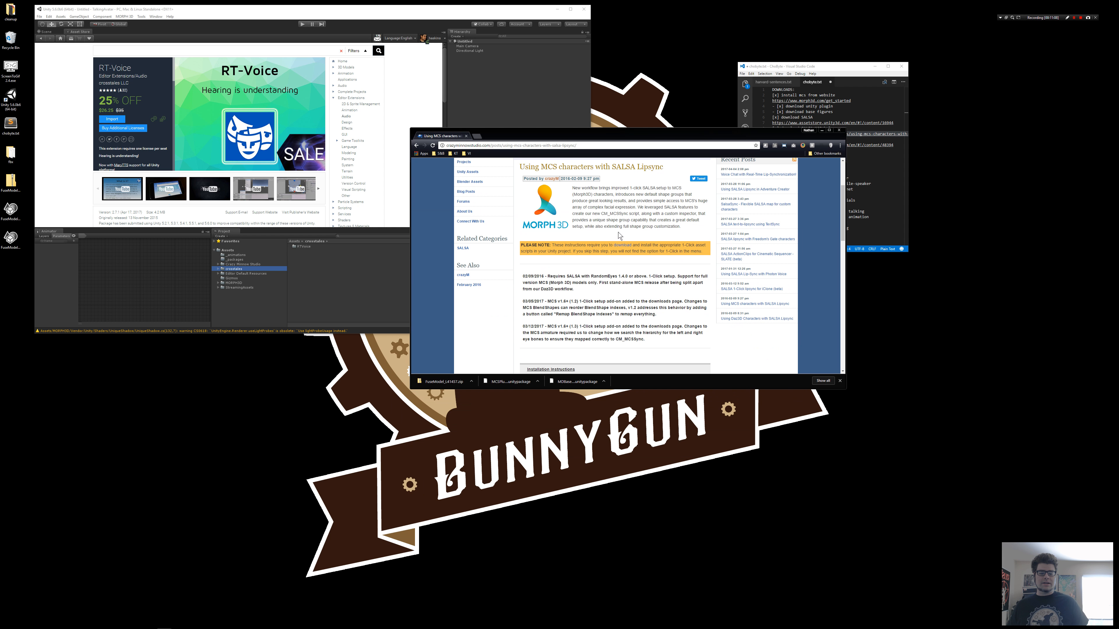
{"action": "scroll", "coordinate": [616, 233], "scroll_direction": "down", "scroll_amount": 10}
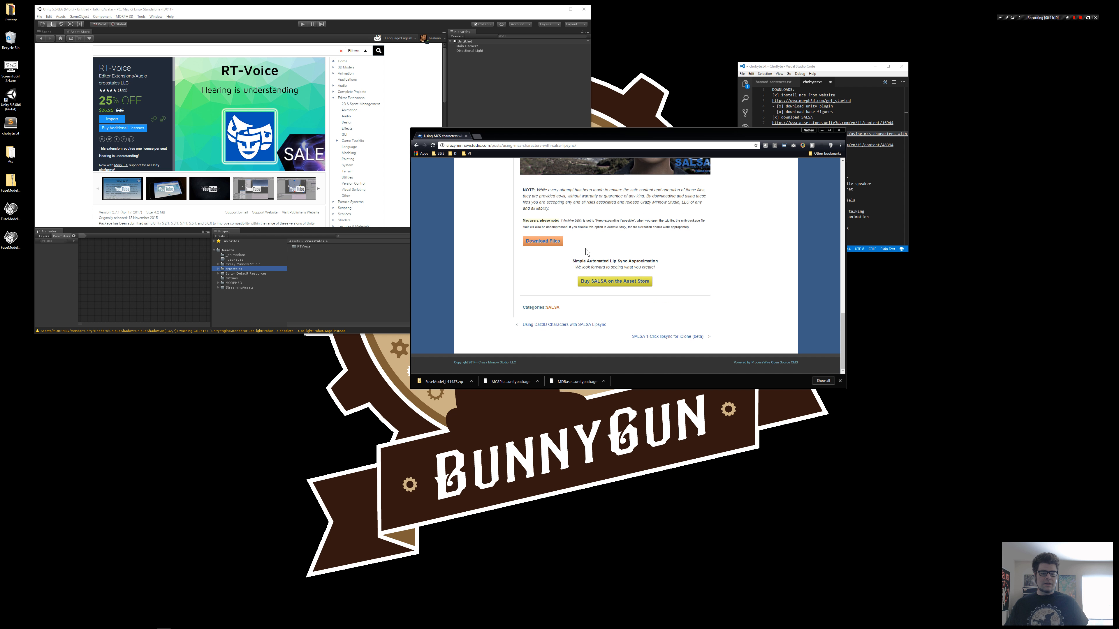
{"action": "left_click", "coordinate": [543, 241]}
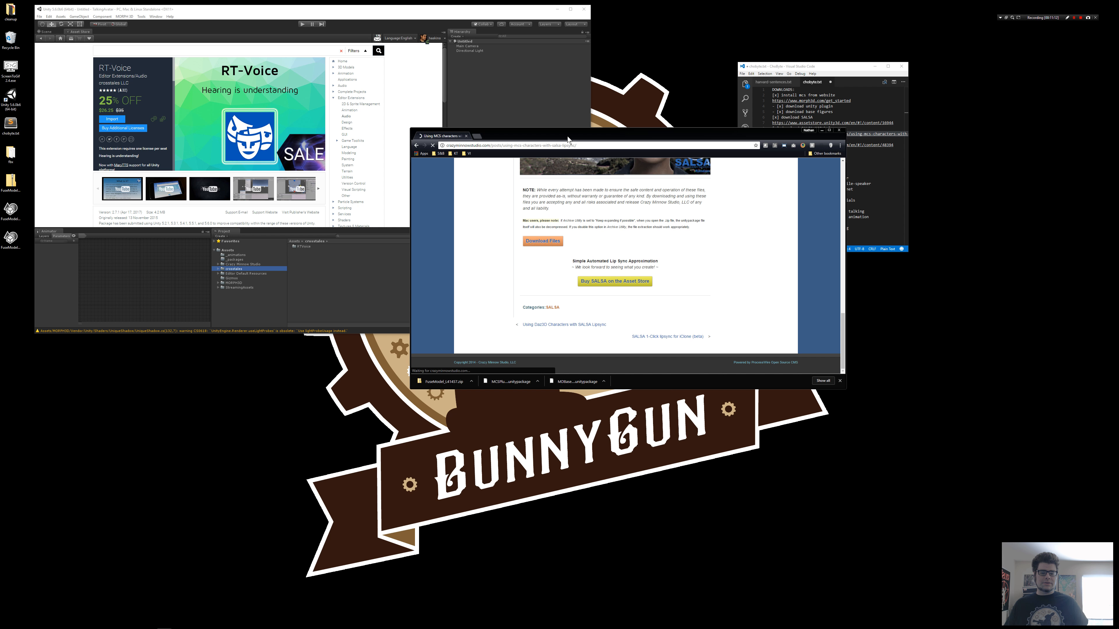
{"action": "left_click_drag", "start_coordinate": [568, 140], "coordinate": [588, 107]}
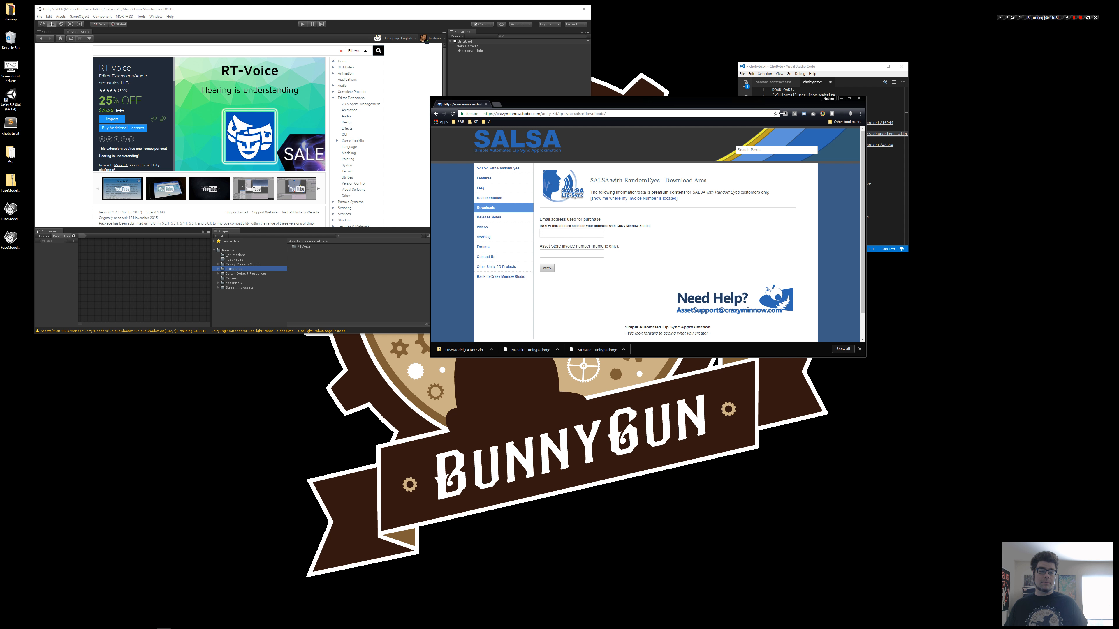
{"action": "left_click", "coordinate": [1074, 19]}
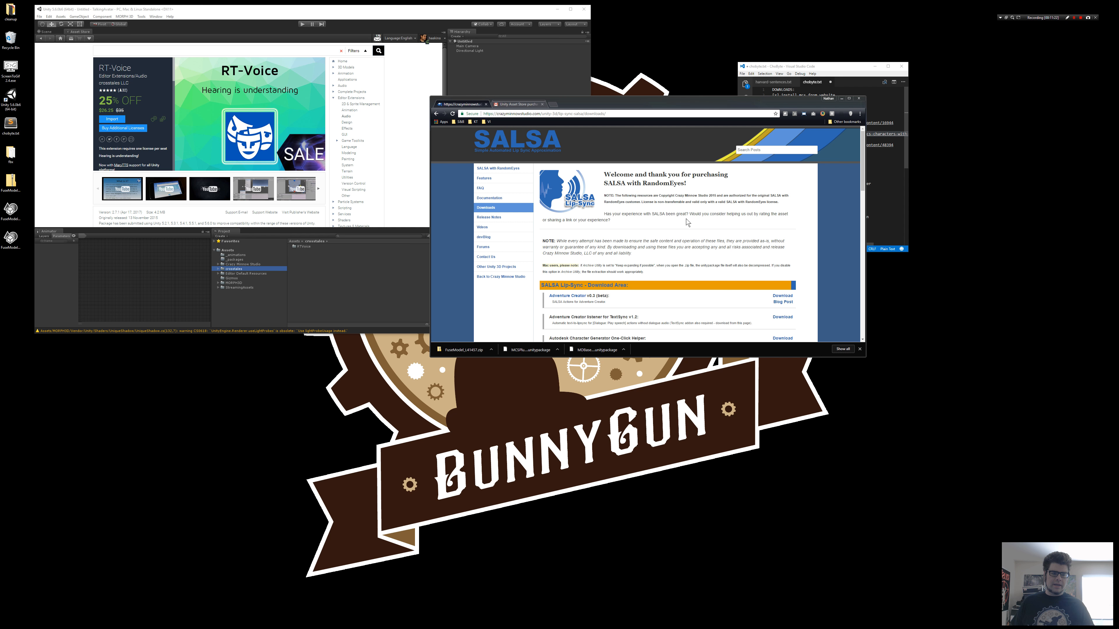
{"action": "scroll", "coordinate": [686, 216], "scroll_direction": "down", "scroll_amount": 1}
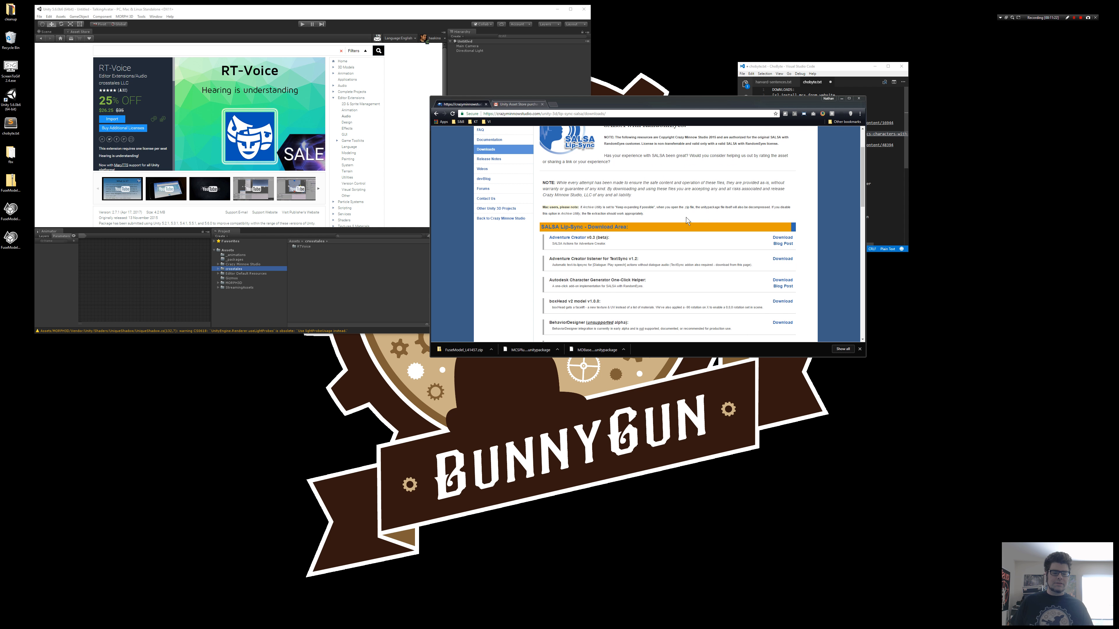
{"action": "scroll", "coordinate": [709, 214], "scroll_direction": "down", "scroll_amount": 3}
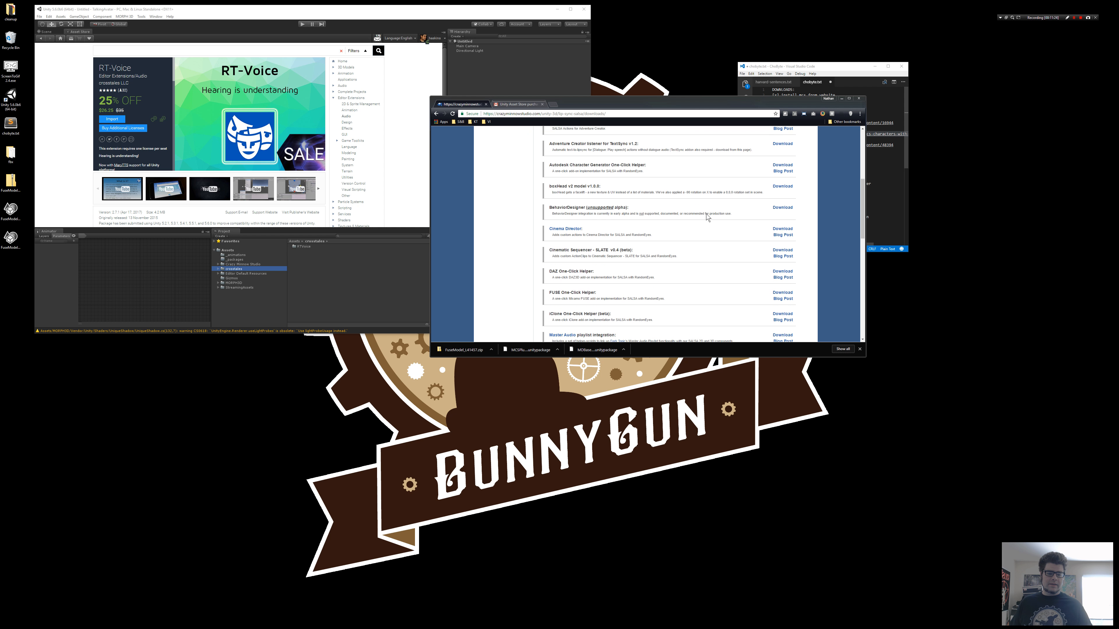
{"action": "scroll", "coordinate": [705, 213], "scroll_direction": "down", "scroll_amount": 1}
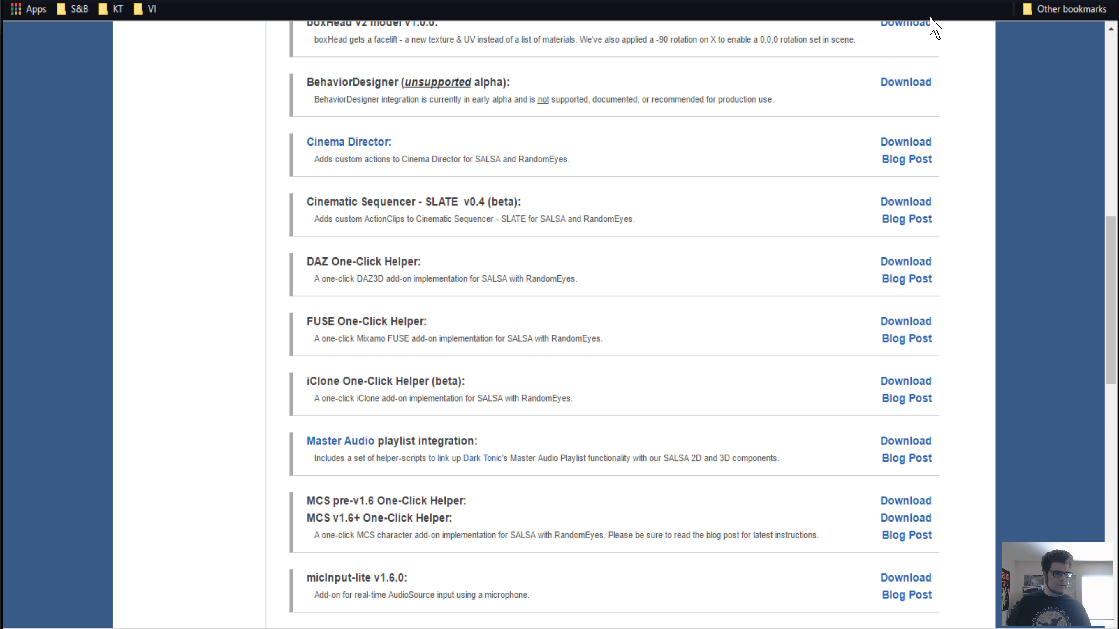
{"action": "key", "text": "alt+Tab"}
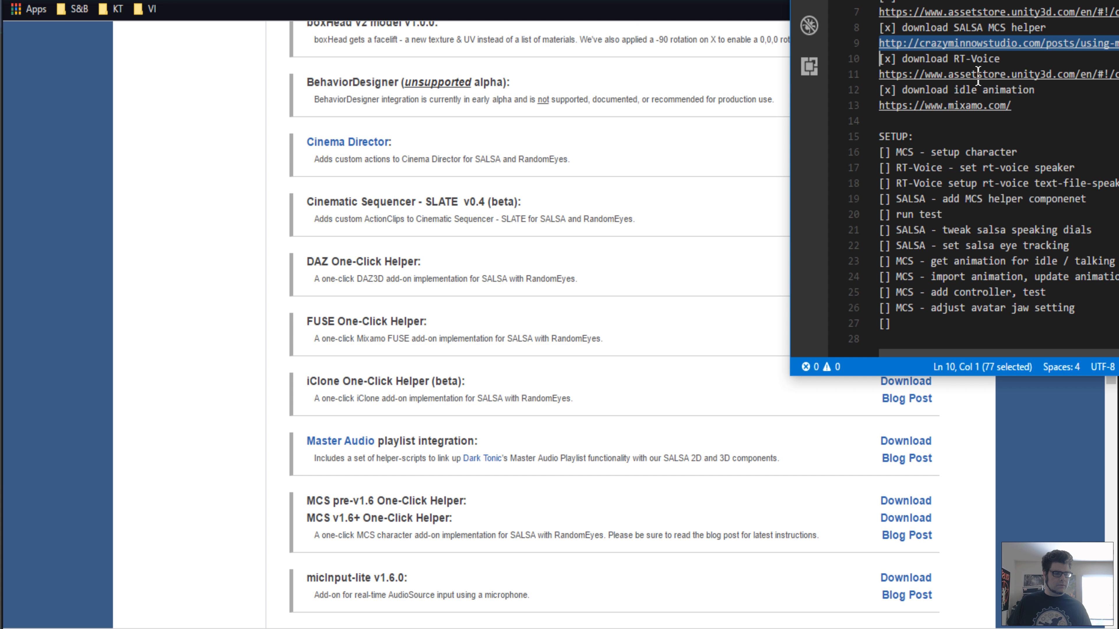
{"action": "key", "text": "alt+Tab"}
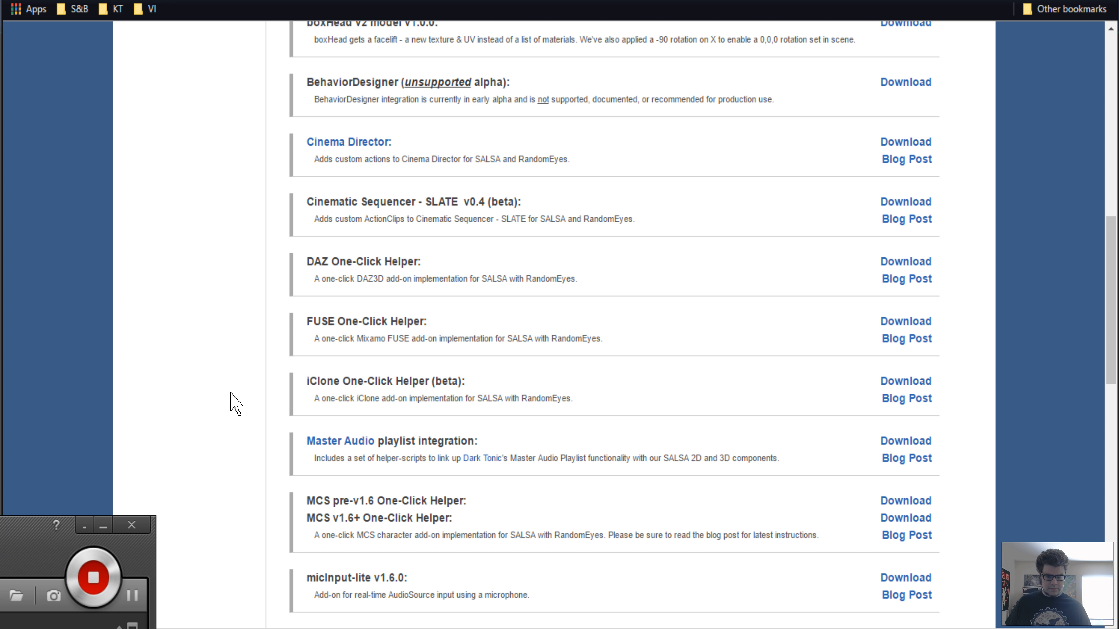
{"action": "left_click_drag", "start_coordinate": [22, 534], "coordinate": [1006, 291]}
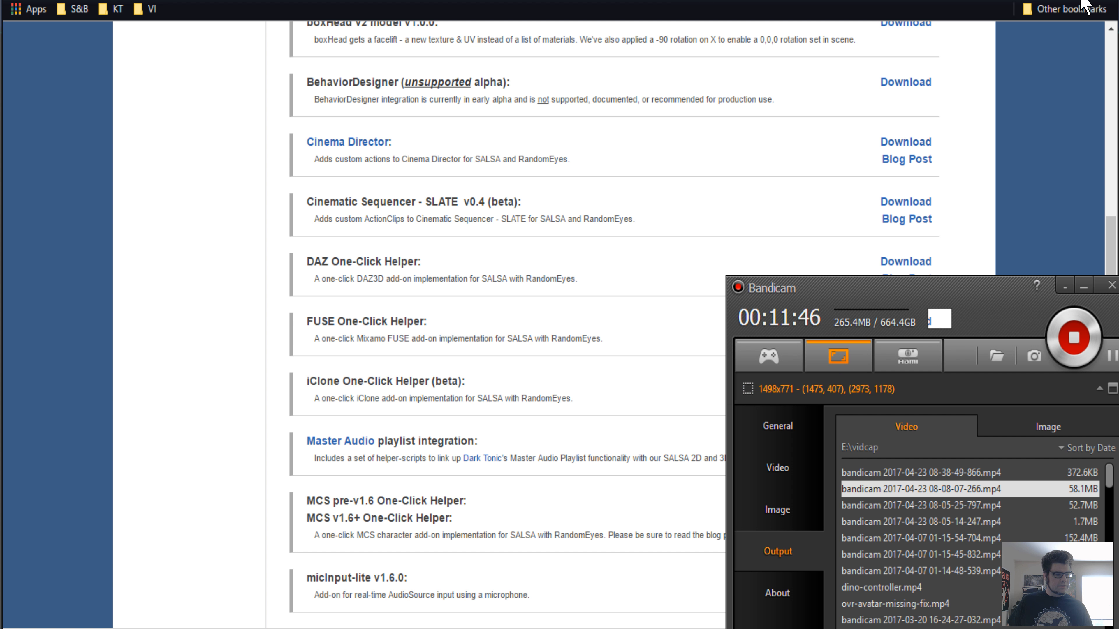
{"action": "left_click_drag", "start_coordinate": [976, 1], "coordinate": [985, 2]}
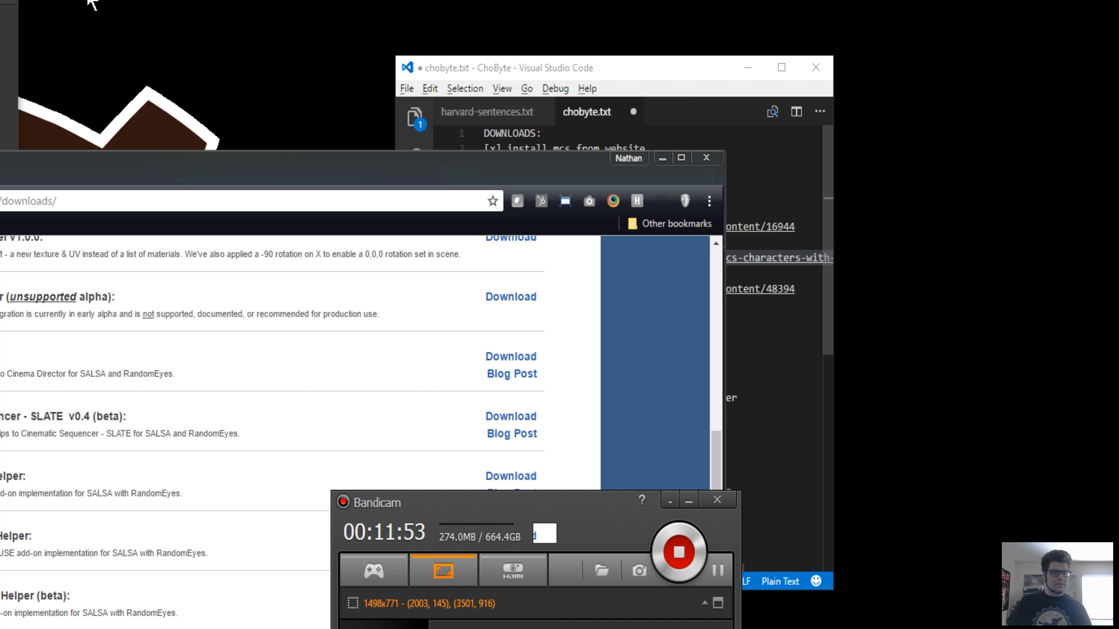
{"action": "left_click", "coordinate": [90, 2]}
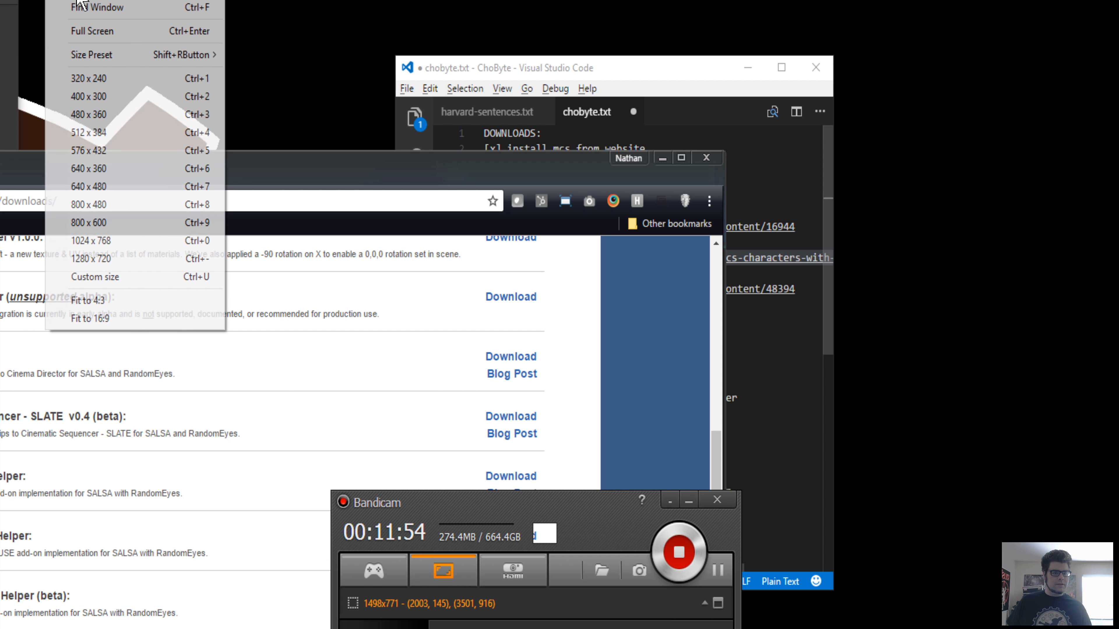
{"action": "left_click", "coordinate": [135, 33]}
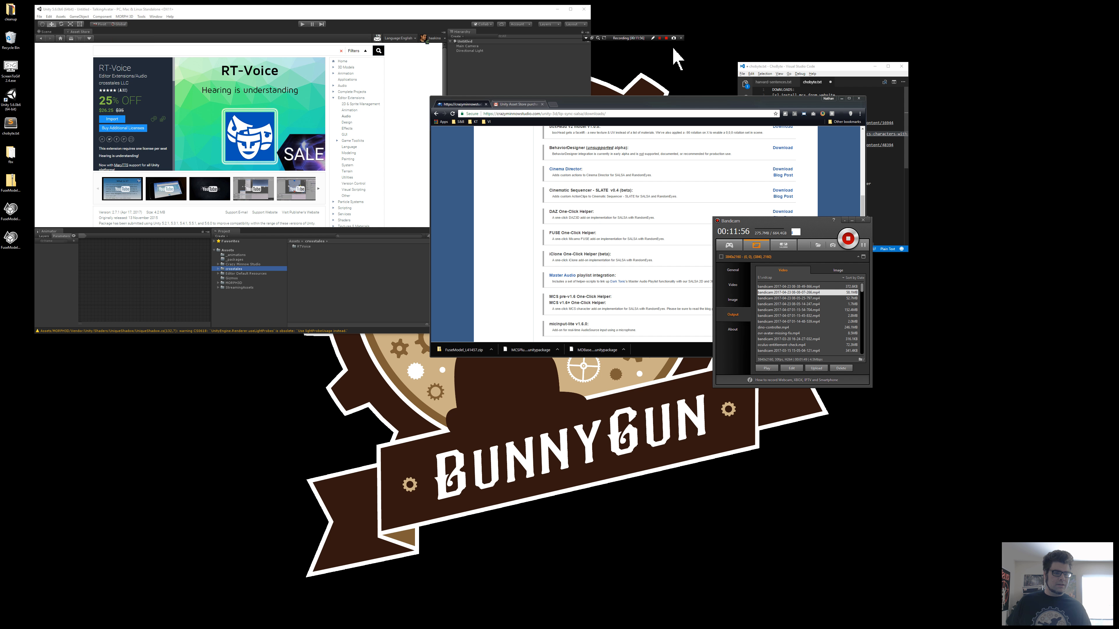
{"action": "left_click_drag", "start_coordinate": [632, 38], "coordinate": [1057, 7]}
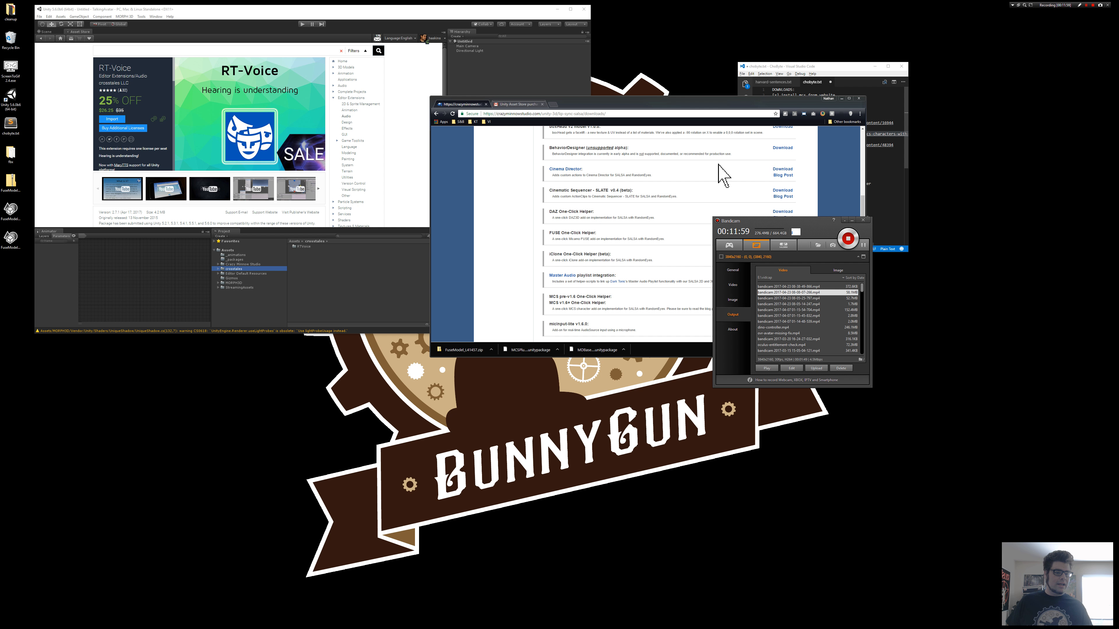
Search the download page for "mcs" and download the MCS v1.6+ One-Click Helper
{"action": "left_click", "coordinate": [501, 223]}
{"action": "key", "text": "ctrl+f"}
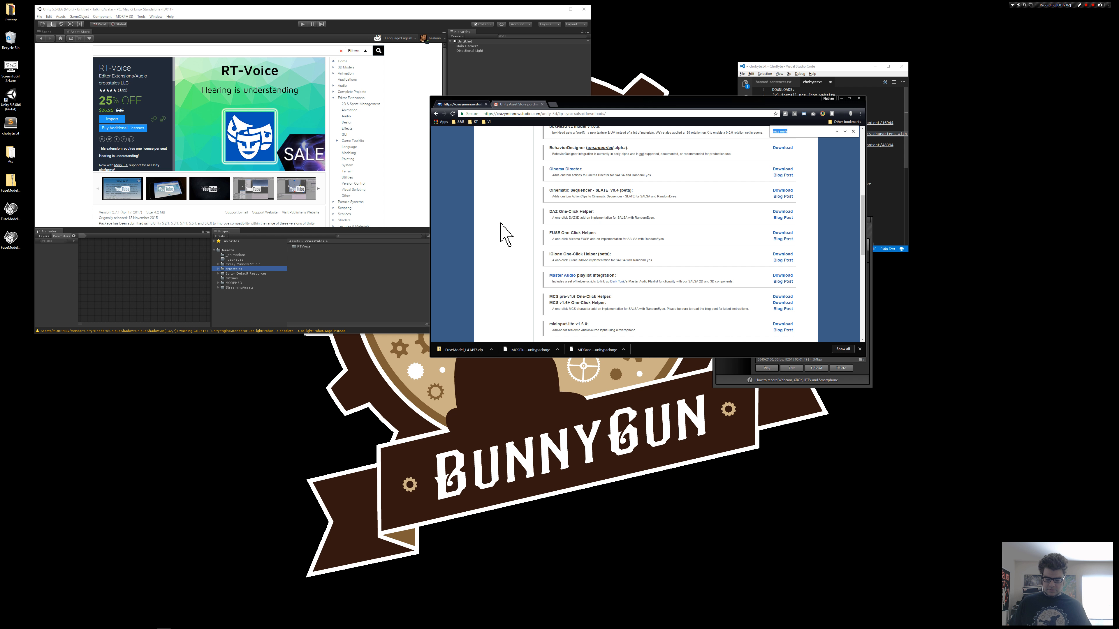
{"action": "type", "text": "mcs"}
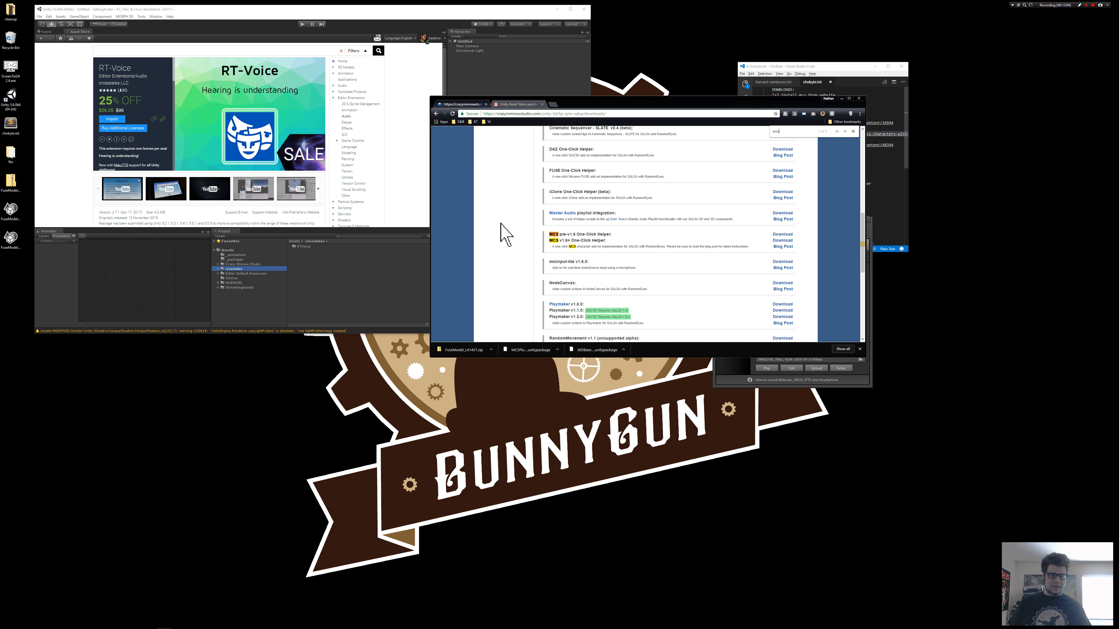
{"action": "scroll", "coordinate": [531, 237], "scroll_direction": "down", "scroll_amount": 1}
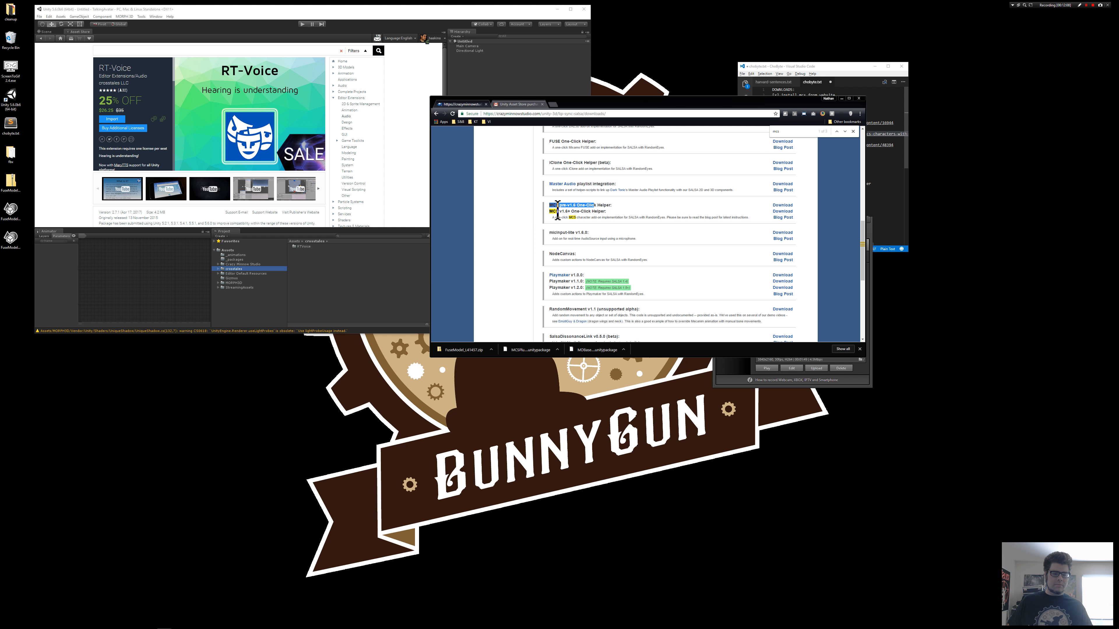
{"action": "left_click_drag", "start_coordinate": [558, 211], "coordinate": [610, 213]}
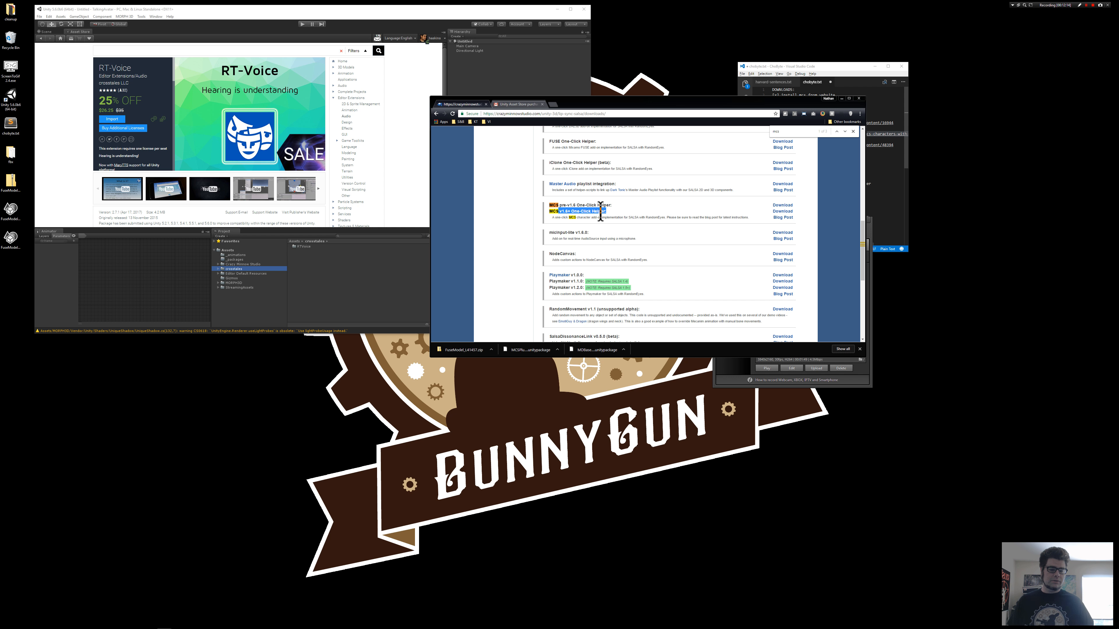
{"action": "triple_click", "coordinate": [586, 211]}
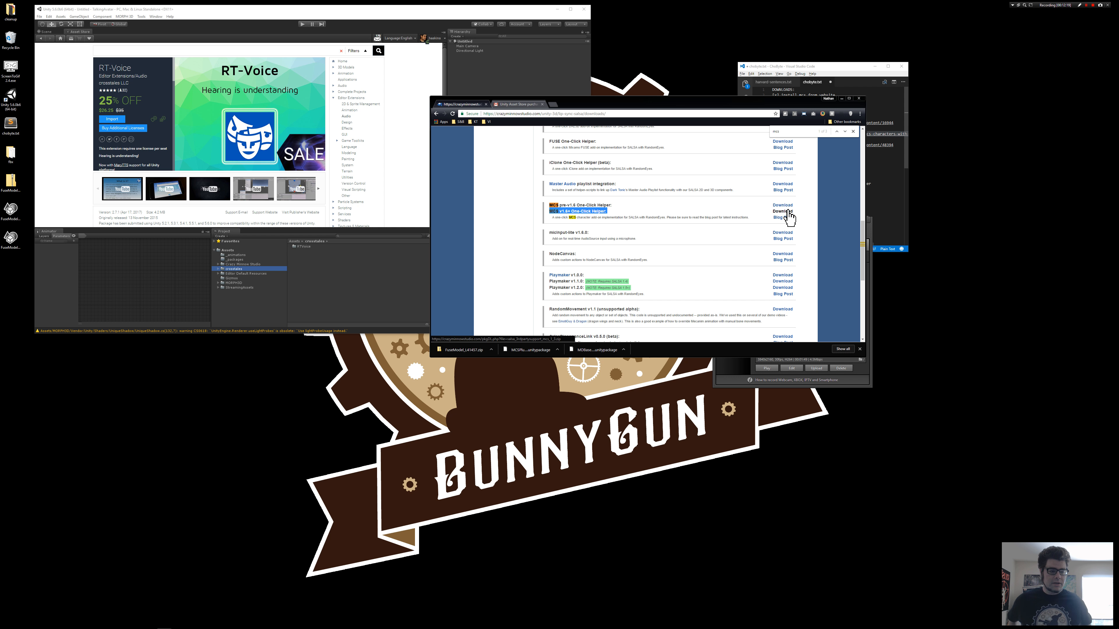
{"action": "left_click", "coordinate": [783, 211]}
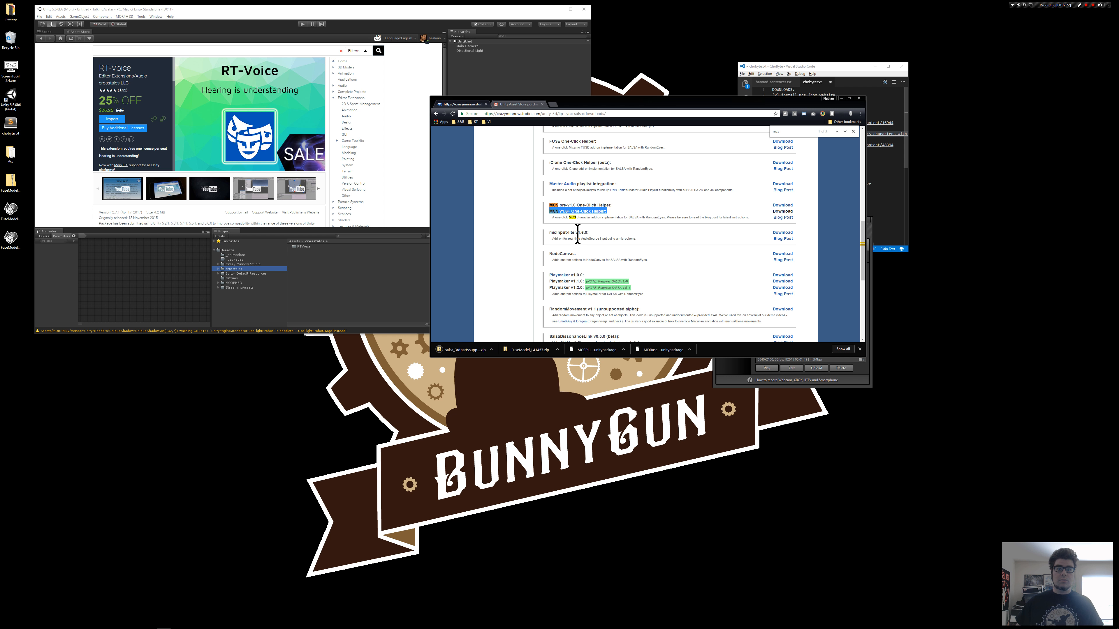
Show the downloaded SALSA MCS support zip in its folder, open it and extract the contained Unity package to the desktop
{"action": "left_click", "coordinate": [491, 350]}
{"action": "left_click", "coordinate": [508, 376]}
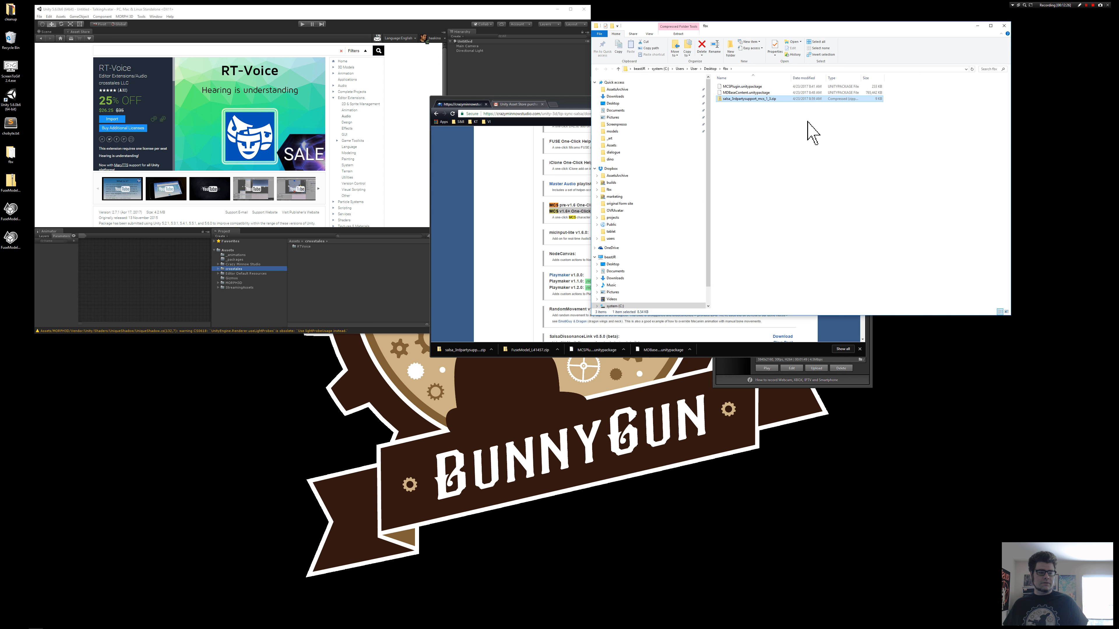
{"action": "left_click", "coordinate": [767, 99]}
{"action": "double_click", "coordinate": [769, 100]}
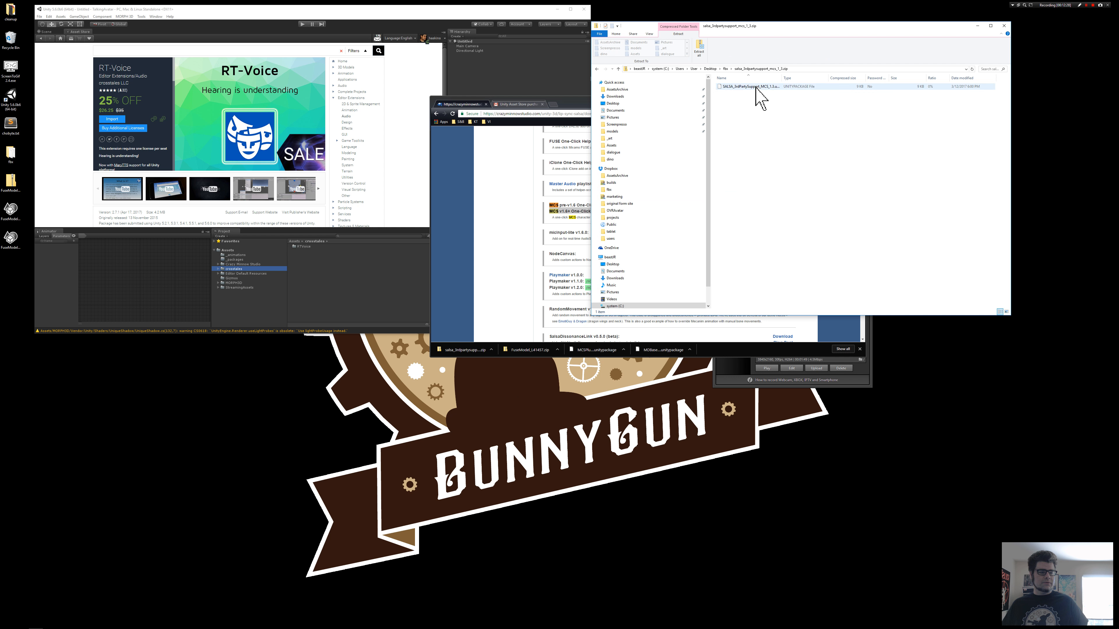
{"action": "left_click_drag", "start_coordinate": [754, 87], "coordinate": [63, 381]}
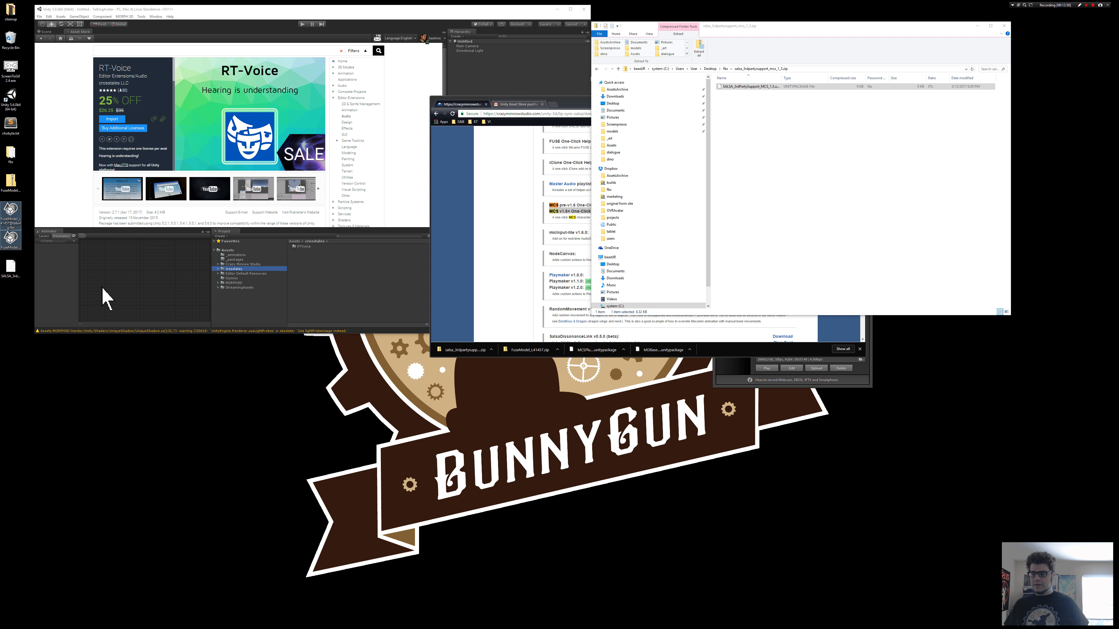
Import the extracted SALSA_3rdPartySupport_MCS package from the desktop into the Unity project with all its files
{"action": "left_click_drag", "start_coordinate": [11, 267], "coordinate": [234, 249]}
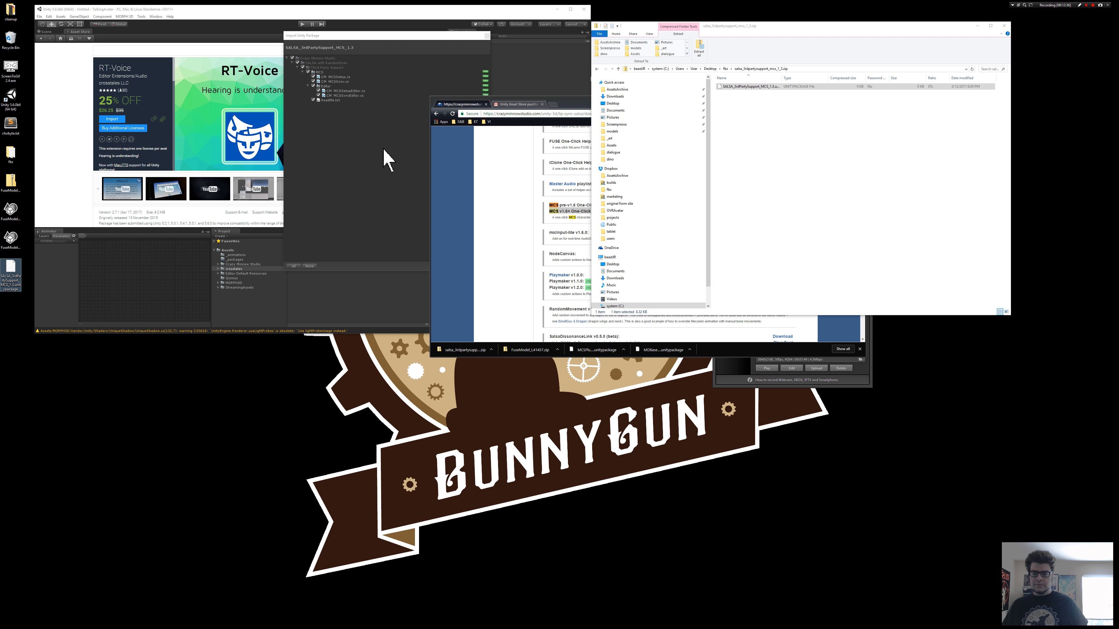
{"action": "left_click", "coordinate": [435, 36]}
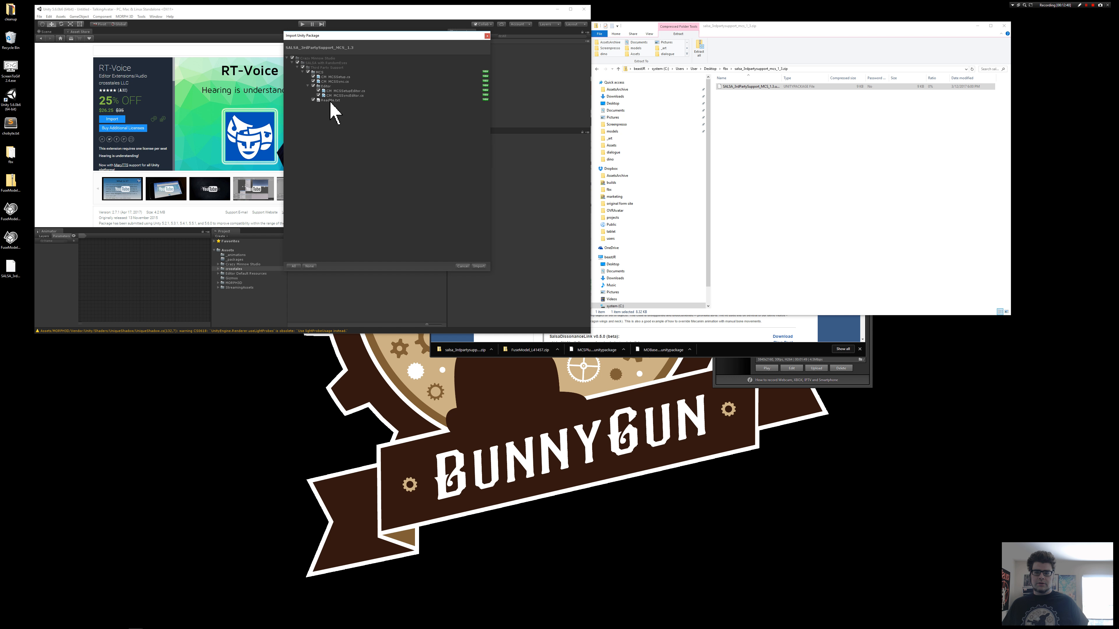
{"action": "left_click", "coordinate": [477, 267]}
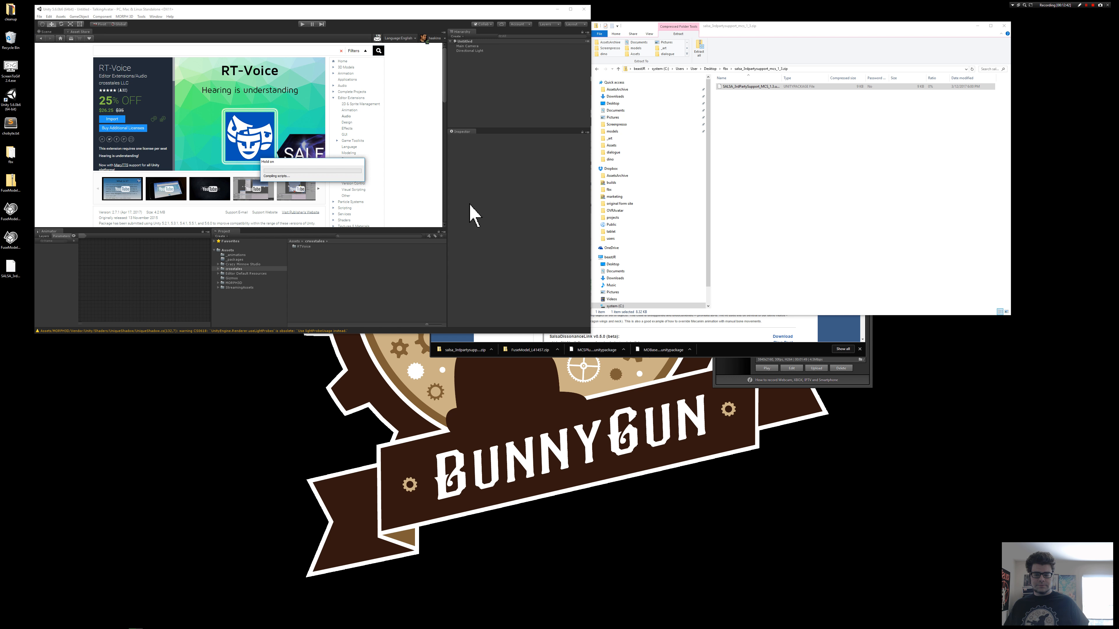
Clear away the zip folder, browser and recorder windows, then move the checklist nearer to Unity and add a blank line above SETUP
{"action": "left_click", "coordinate": [1008, 27]}
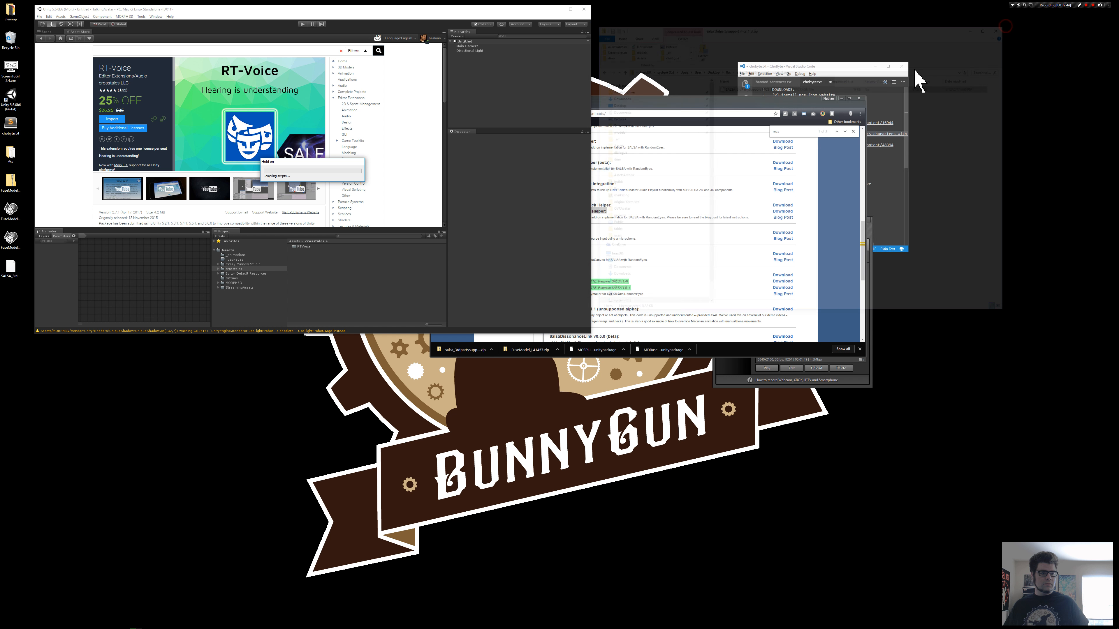
{"action": "left_click_drag", "start_coordinate": [839, 102], "coordinate": [1003, 115]}
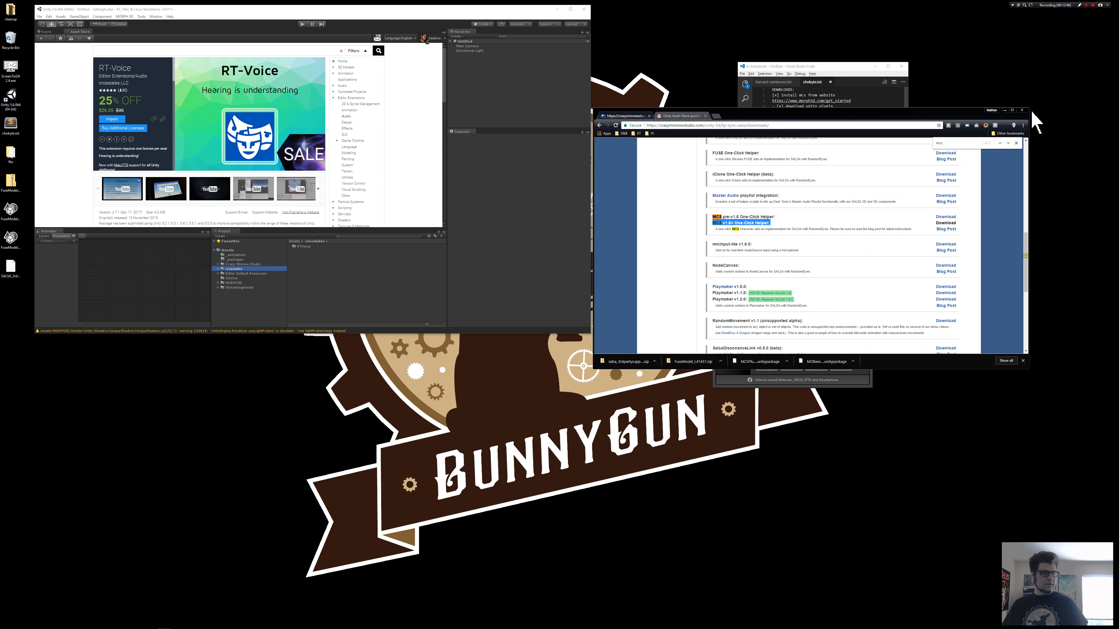
{"action": "left_click", "coordinate": [1021, 110]}
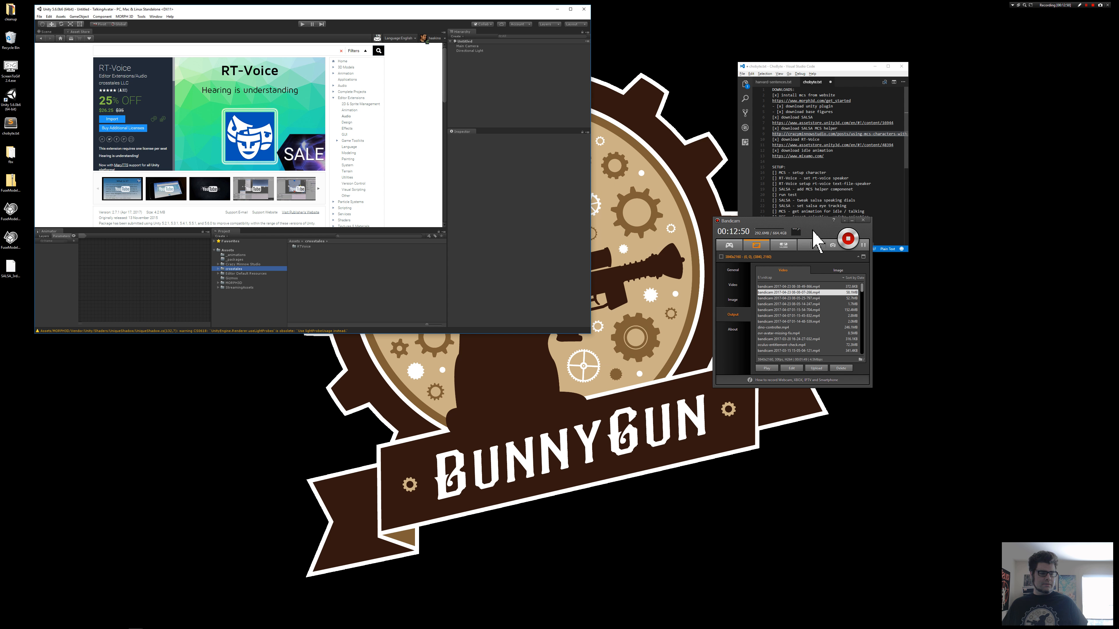
{"action": "left_click", "coordinate": [851, 221]}
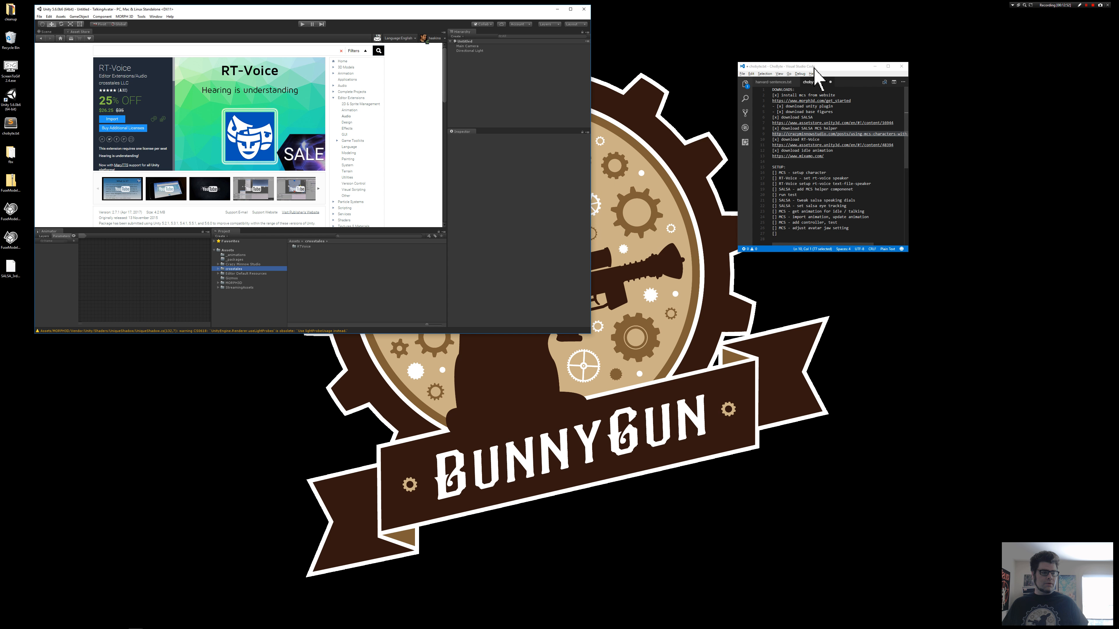
{"action": "left_click_drag", "start_coordinate": [814, 66], "coordinate": [790, 39]}
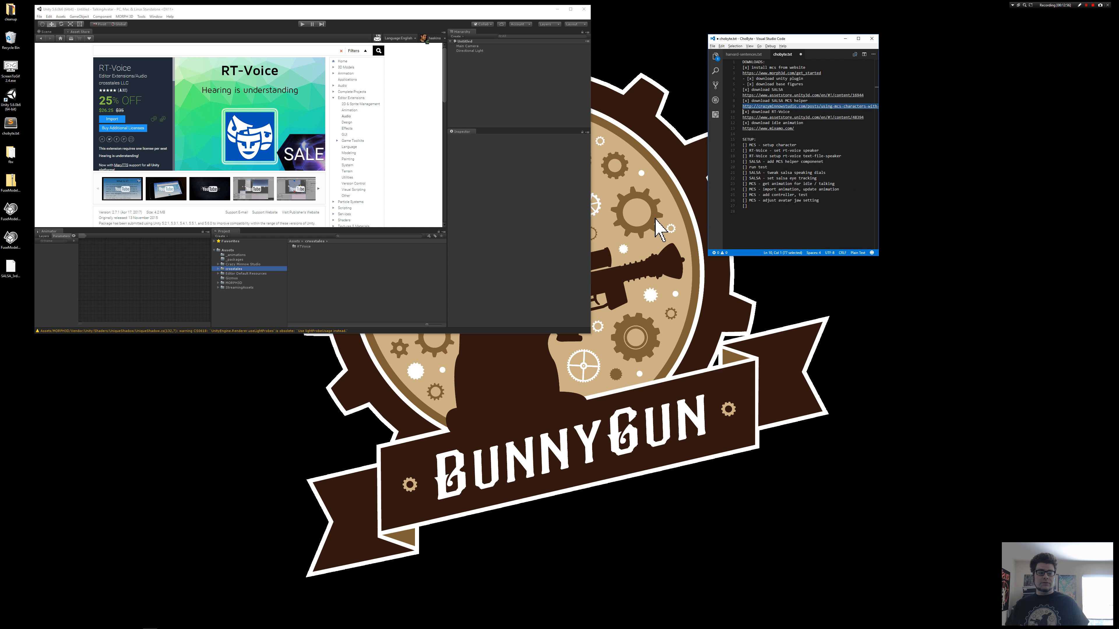
{"action": "left_click", "coordinate": [770, 134]}
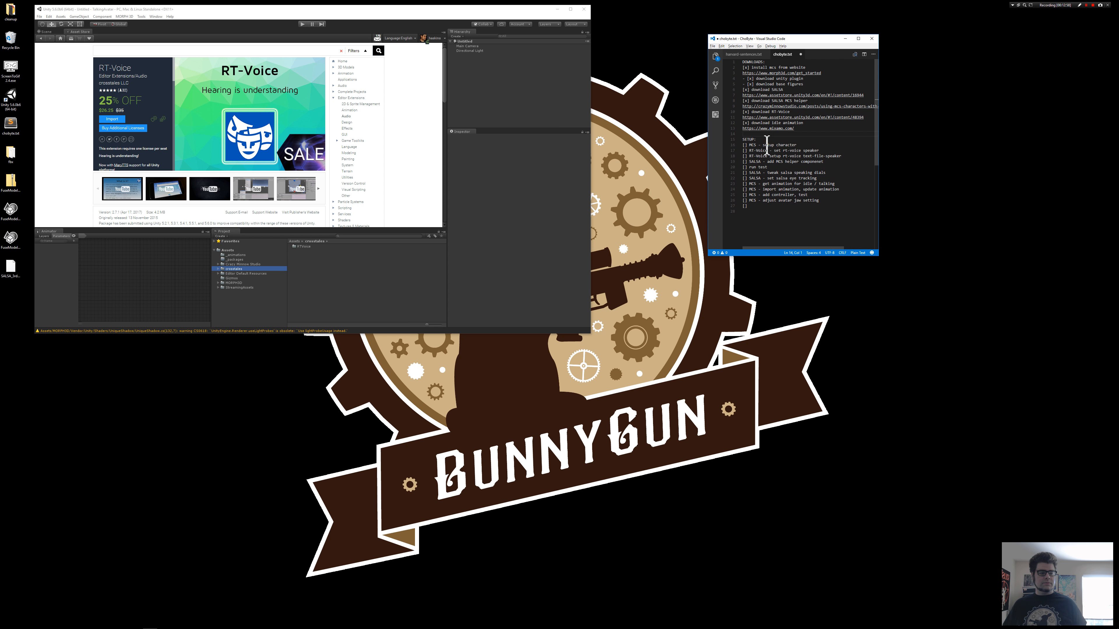
{"action": "key", "text": "Return"}
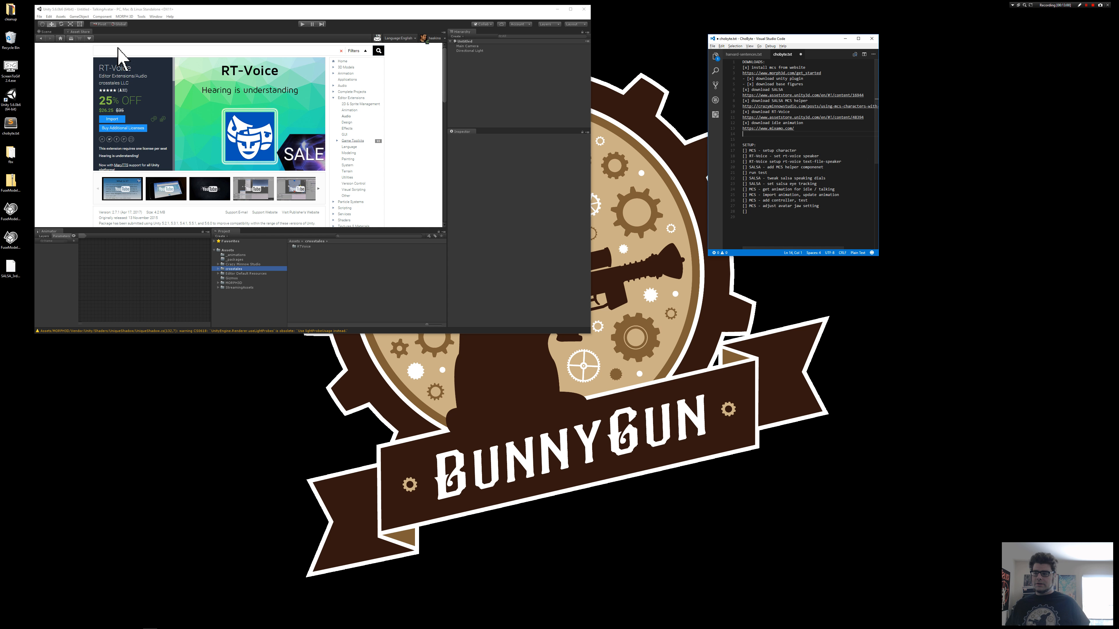
Show the Scene view and select the M3DFemale model in the project's MORPH3D/Content/M3DFemale/Figure/M3DFemale folder
{"action": "left_click", "coordinate": [50, 30]}
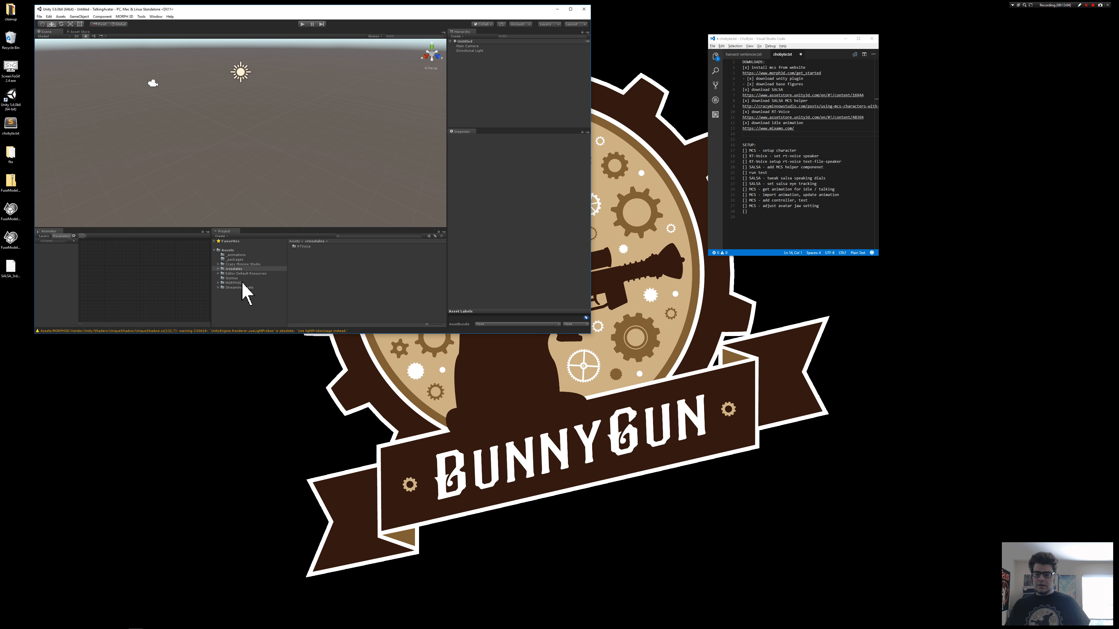
{"action": "left_click", "coordinate": [237, 283]}
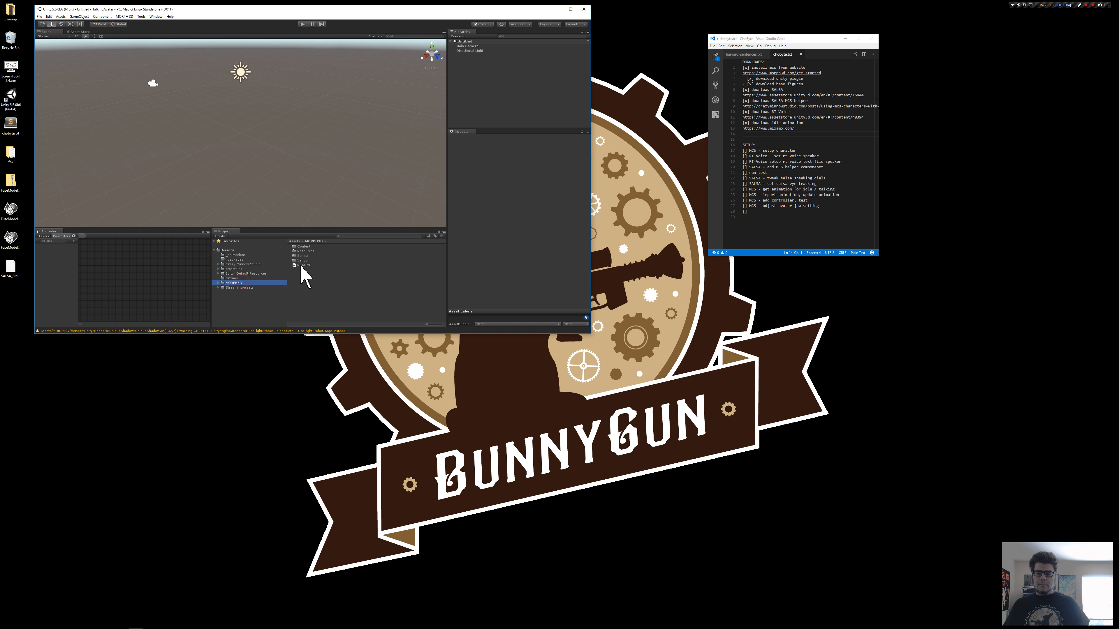
{"action": "double_click", "coordinate": [311, 248]}
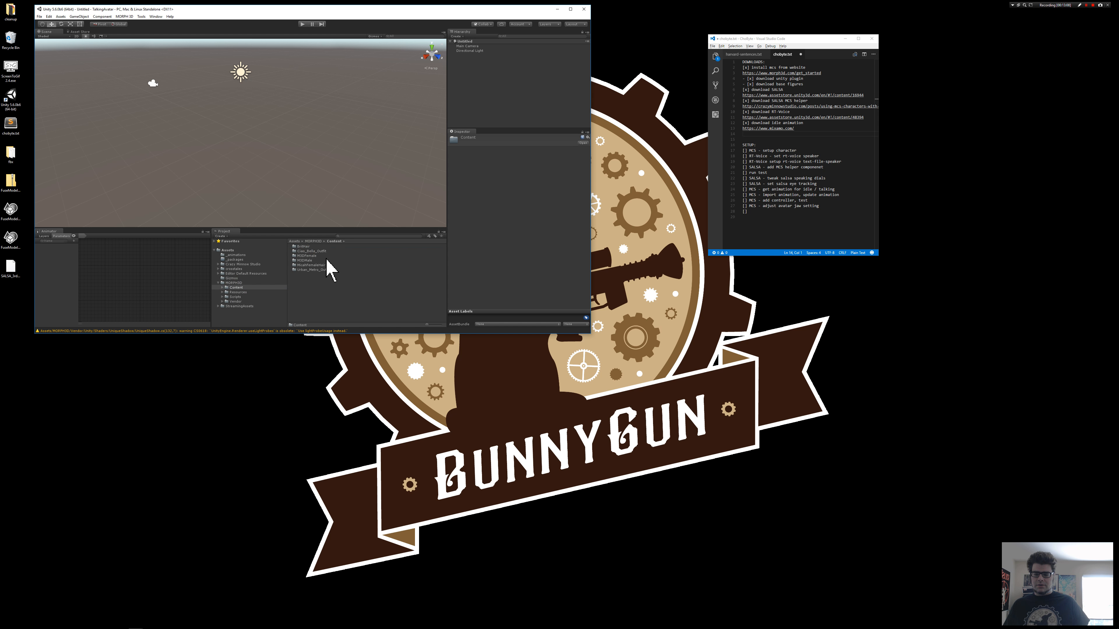
{"action": "double_click", "coordinate": [316, 256]}
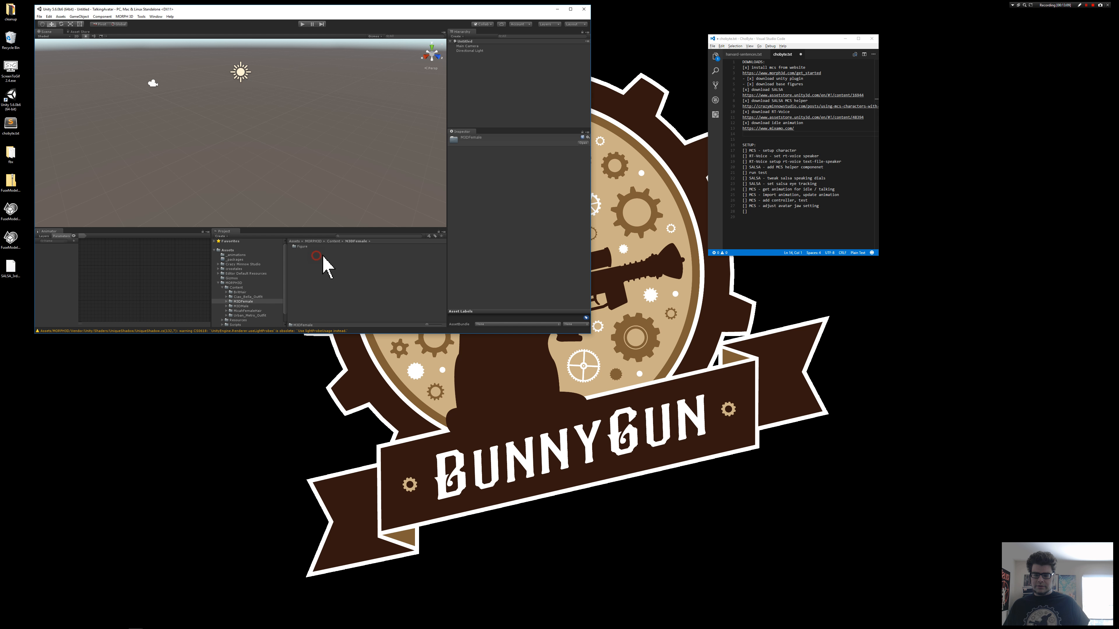
{"action": "double_click", "coordinate": [302, 247]}
{"action": "double_click", "coordinate": [317, 250]}
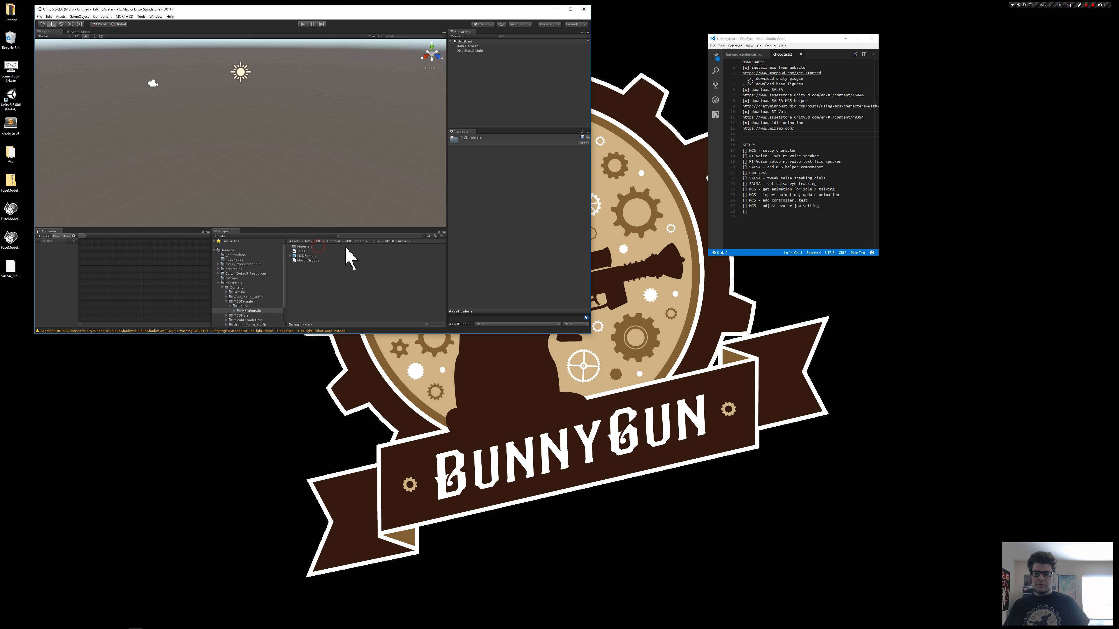
{"action": "left_click", "coordinate": [317, 256]}
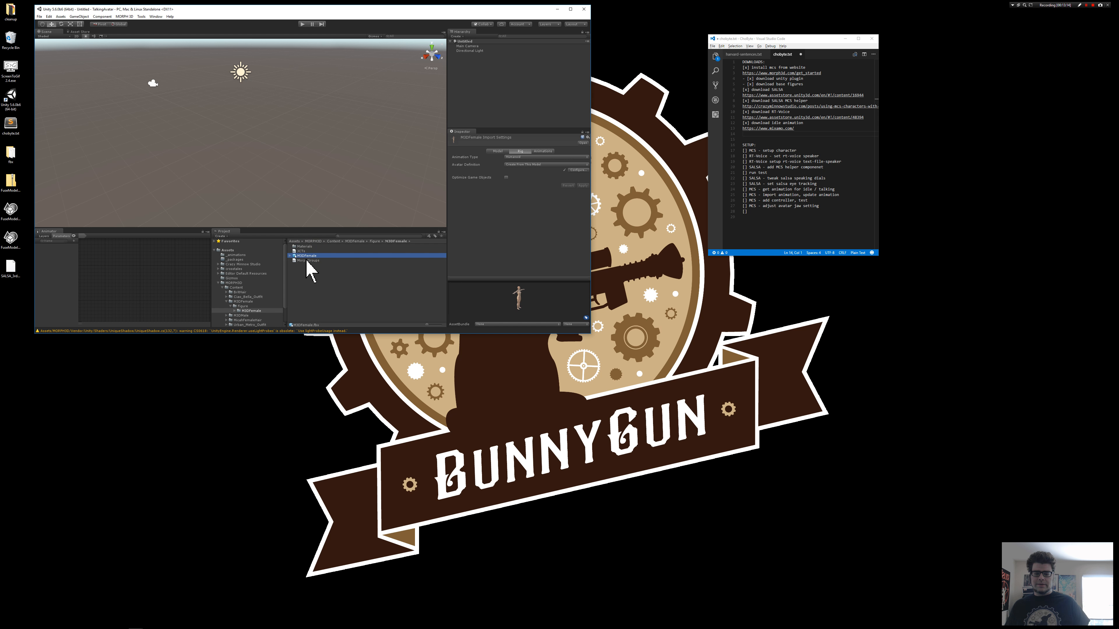
Add the M3DFemale figure model from its project folder to the scene hierarchy
{"action": "left_click_drag", "start_coordinate": [307, 260], "coordinate": [470, 98]}
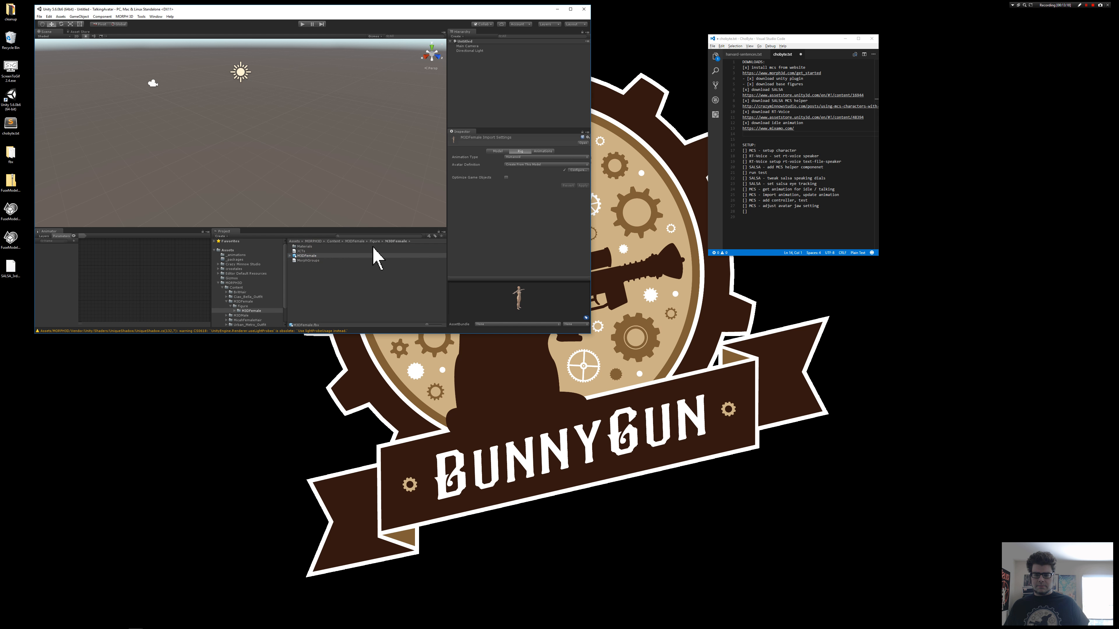
{"action": "left_click", "coordinate": [307, 260]}
{"action": "left_click", "coordinate": [307, 256]}
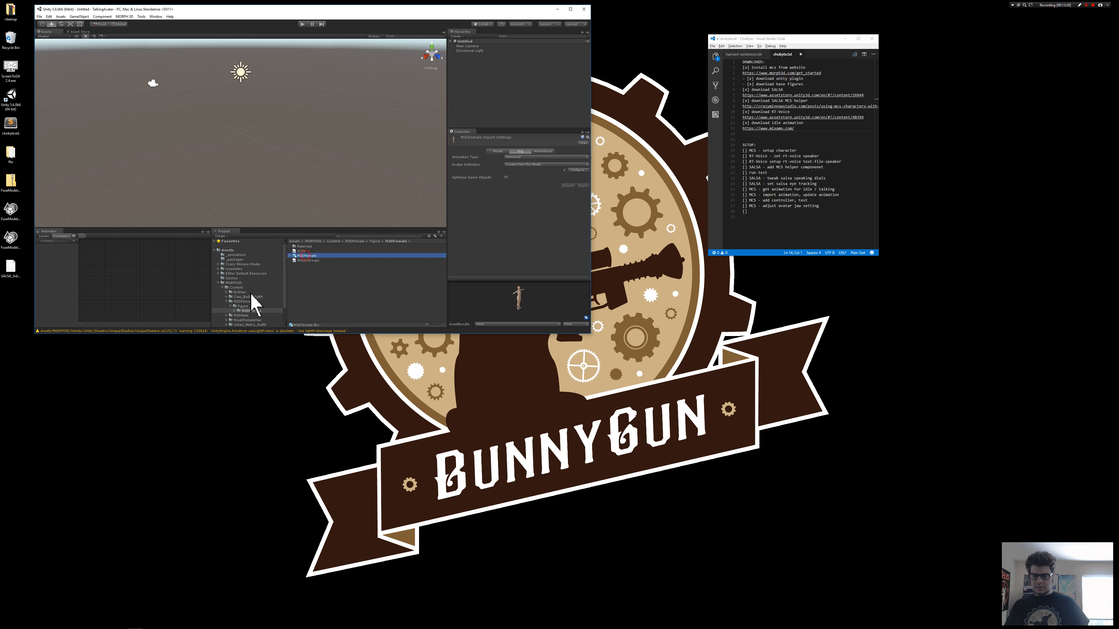
{"action": "scroll", "coordinate": [253, 302], "scroll_direction": "down", "scroll_amount": 2}
{"action": "left_click", "coordinate": [247, 287]}
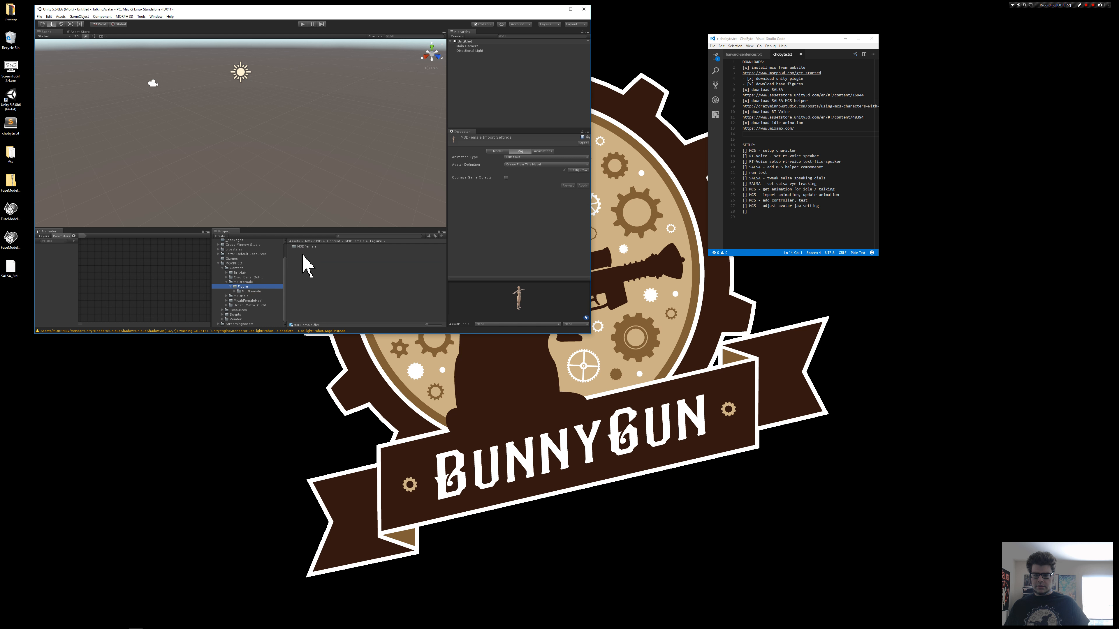
{"action": "double_click", "coordinate": [307, 247]}
{"action": "left_click", "coordinate": [306, 256]}
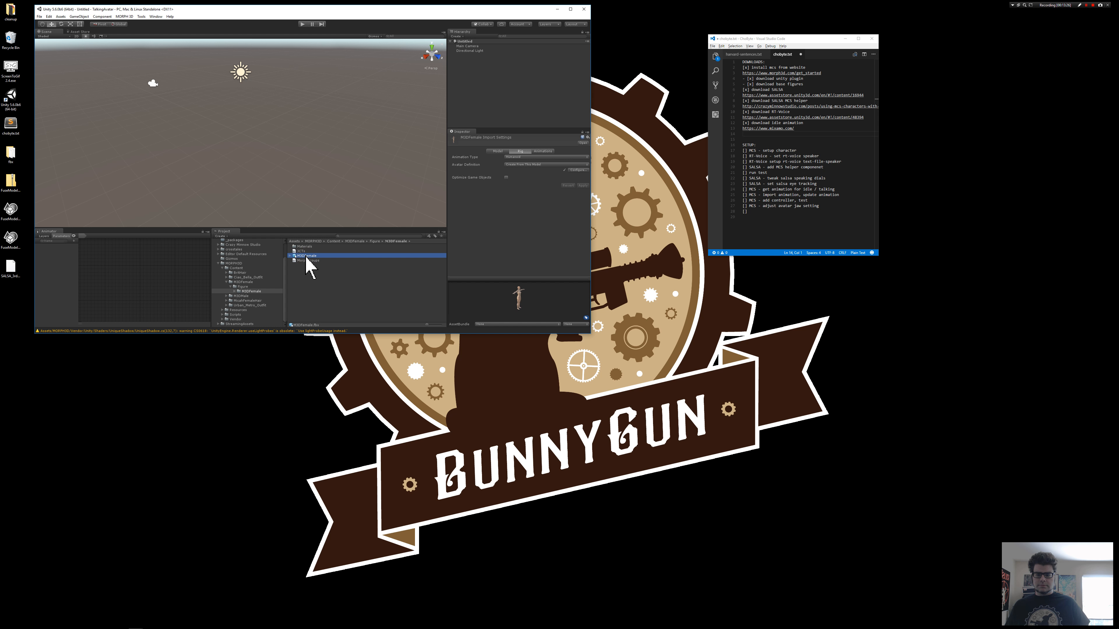
{"action": "left_click_drag", "start_coordinate": [307, 259], "coordinate": [477, 94]}
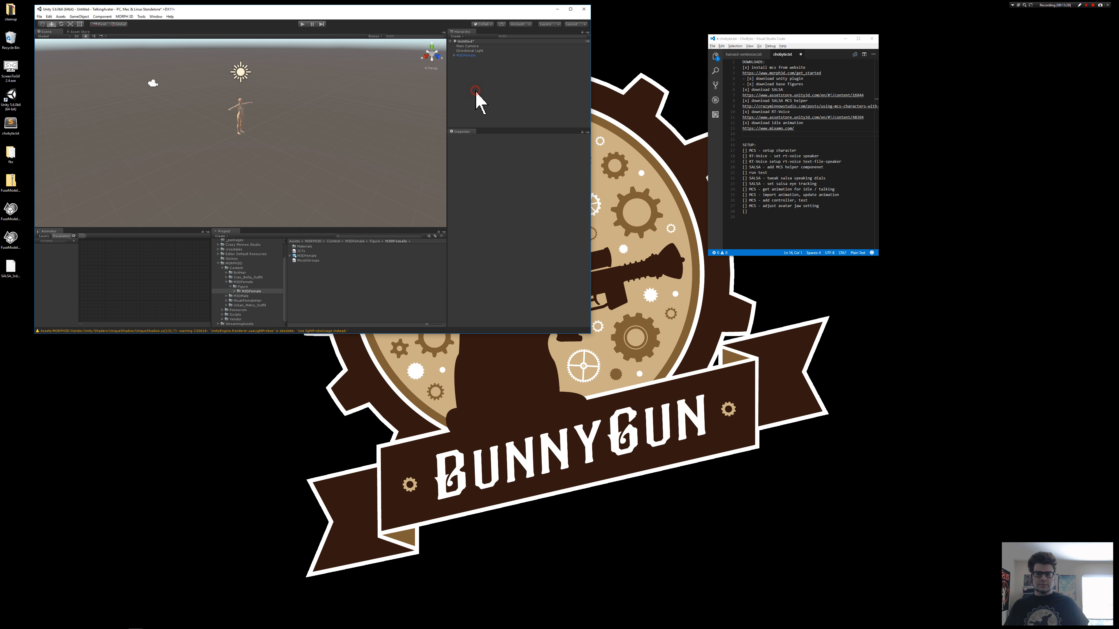
Expand the female figure's Content Packs in its M3D Character Manager and add the Bri hair pack
{"action": "right_click_drag", "start_coordinate": [312, 110], "coordinate": [307, 86]}
{"action": "key", "text": "w"}
{"action": "right_click_drag", "start_coordinate": [305, 108], "coordinate": [268, 68]}
{"action": "key", "text": "s"}
{"action": "key", "text": "w"}
{"action": "key", "text": "w"}
{"action": "key", "text": "s"}
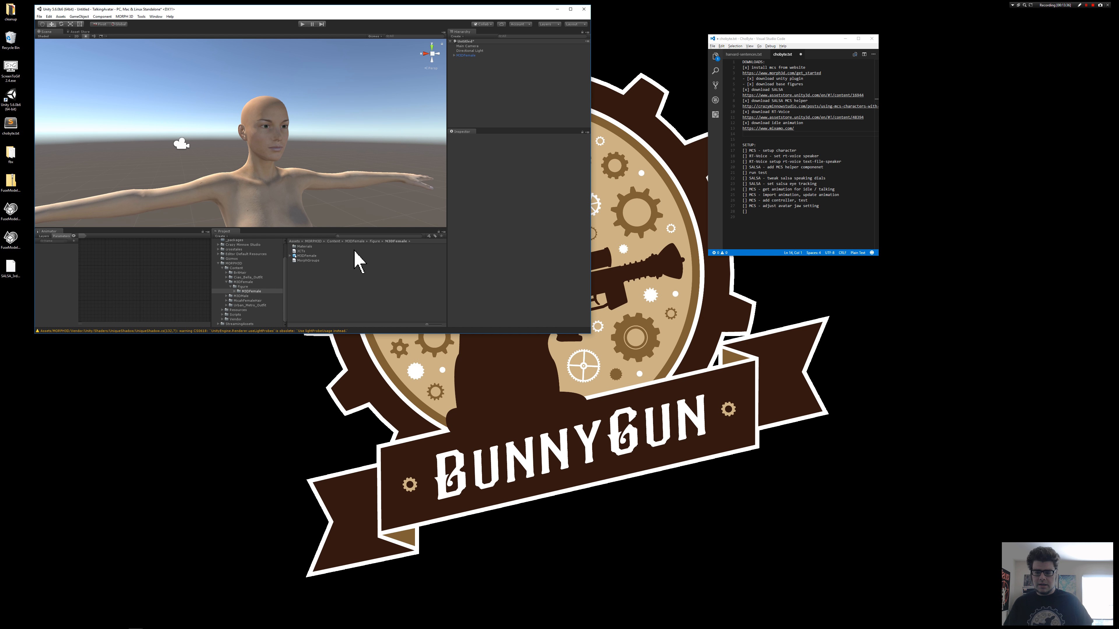
{"action": "left_click", "coordinate": [249, 291]}
{"action": "left_click", "coordinate": [467, 56]}
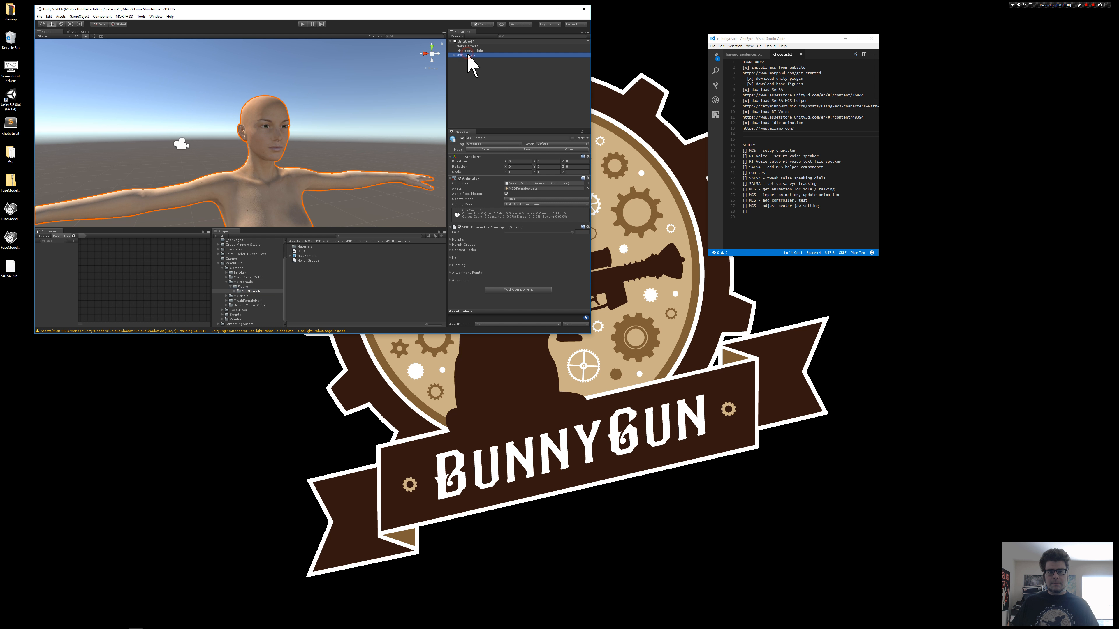
{"action": "left_click", "coordinate": [451, 250]}
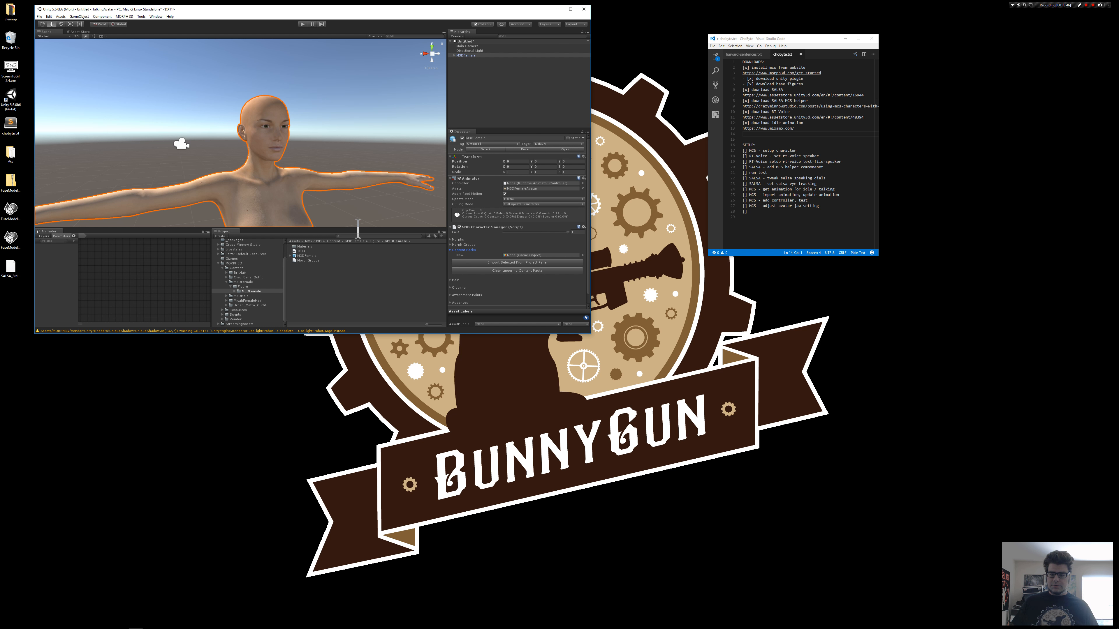
{"action": "scroll", "coordinate": [537, 220], "scroll_direction": "down", "scroll_amount": 1}
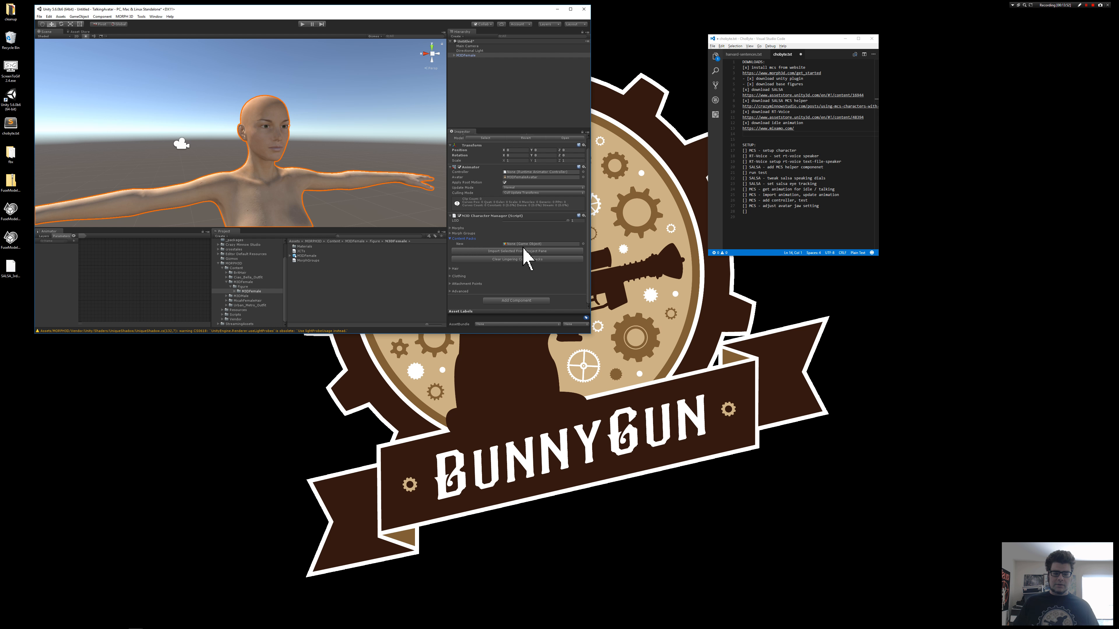
{"action": "left_click", "coordinate": [245, 273]}
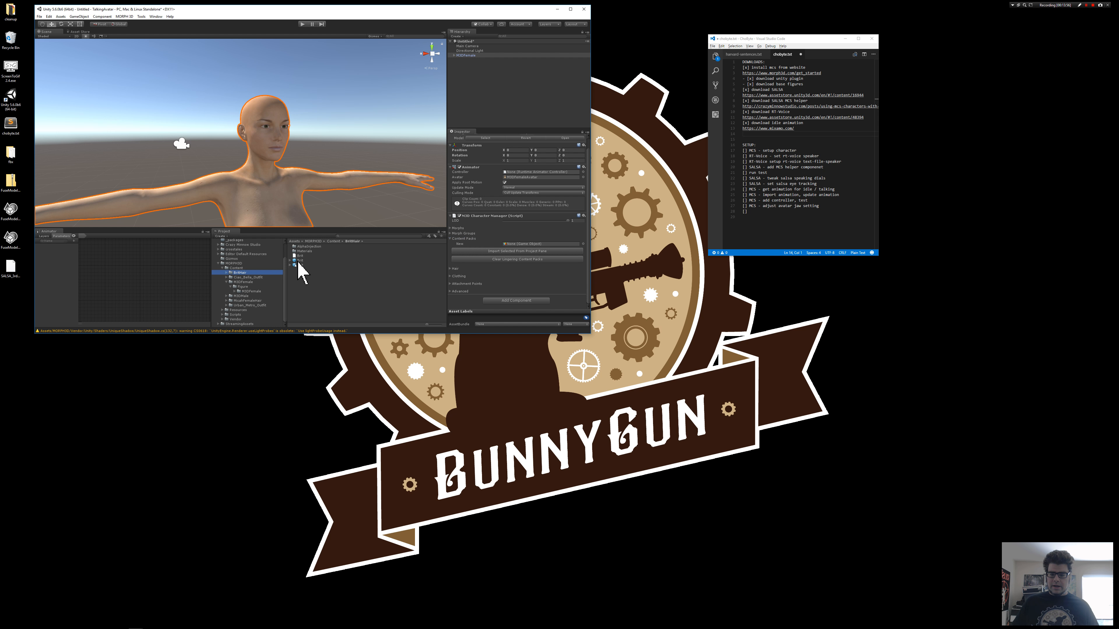
{"action": "left_click_drag", "start_coordinate": [299, 261], "coordinate": [520, 256]}
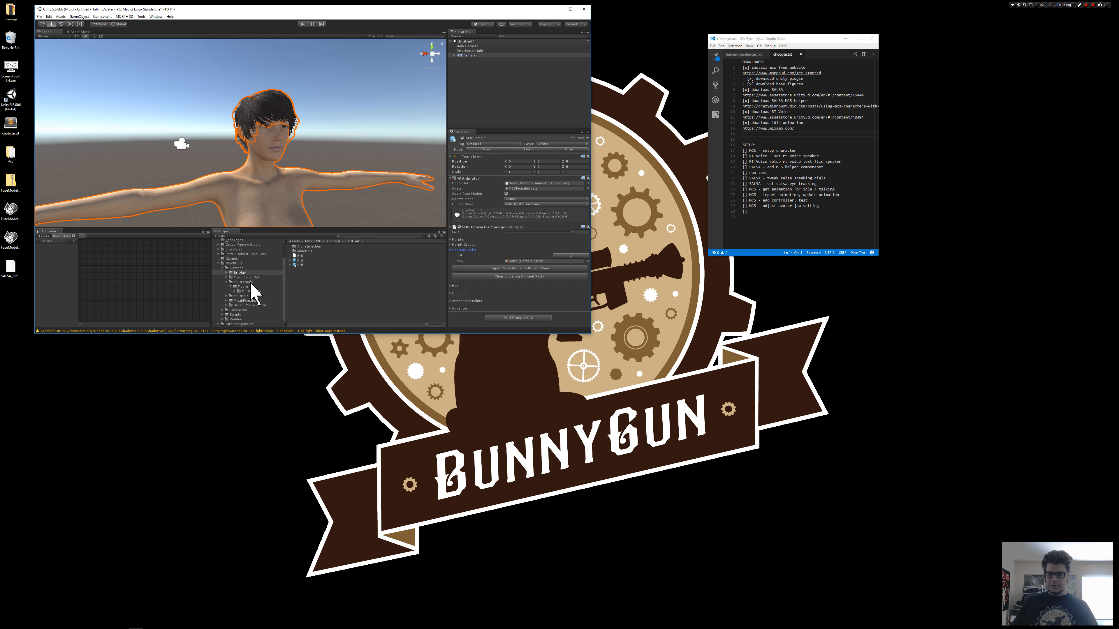
Add the CiaoBella_Jacket content pack from the Ciao Bella outfit folder to the female figure
{"action": "left_click", "coordinate": [247, 278]}
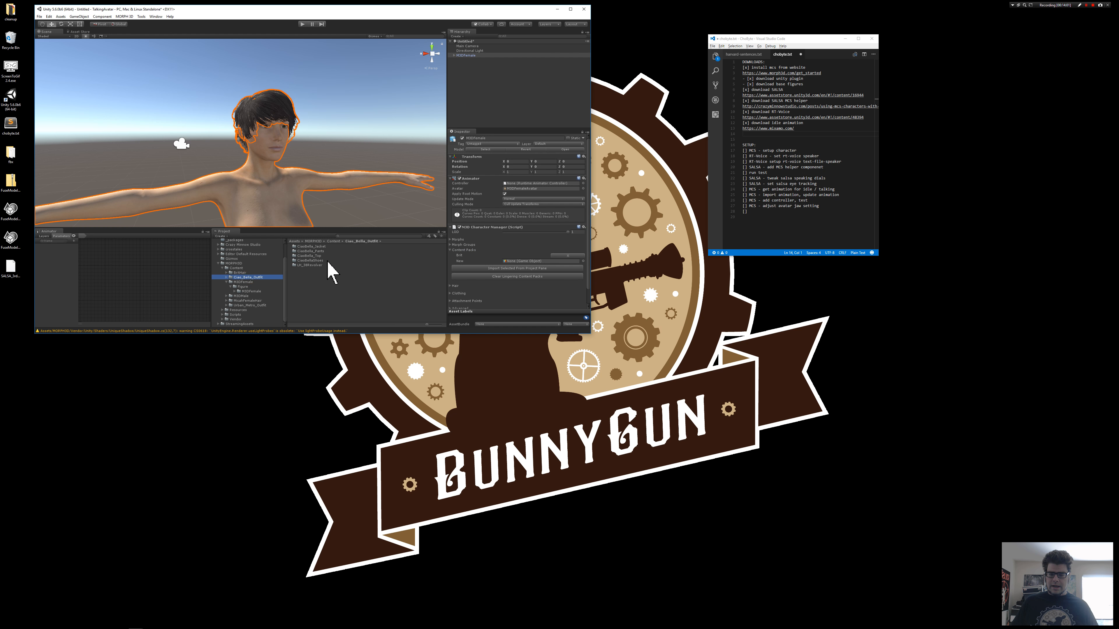
{"action": "double_click", "coordinate": [321, 248]}
{"action": "left_click_drag", "start_coordinate": [308, 261], "coordinate": [521, 267]}
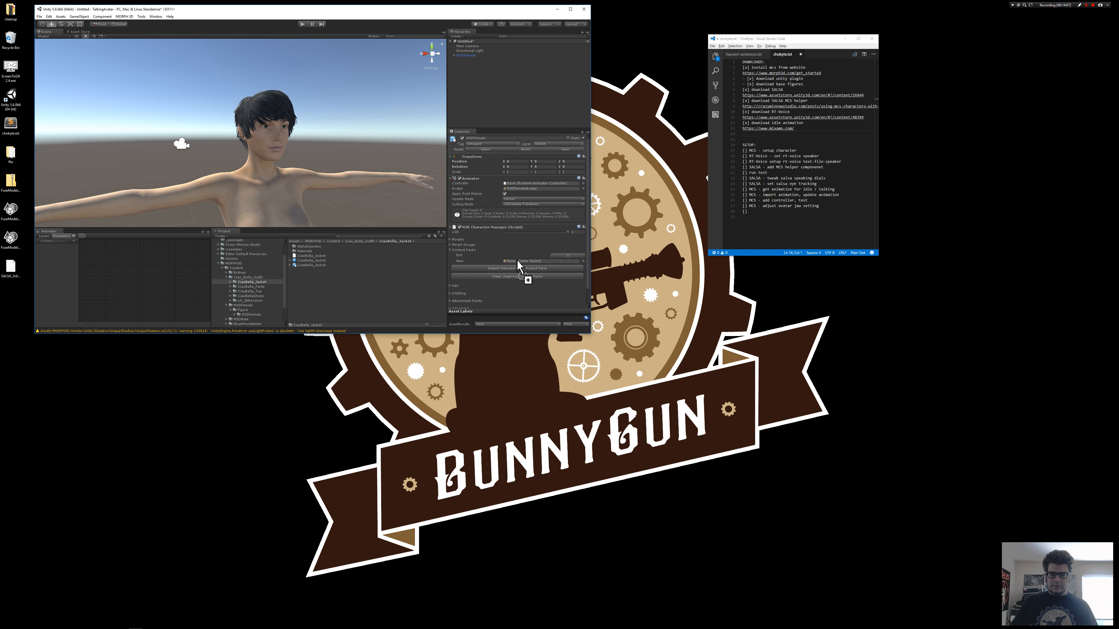
{"action": "left_click", "coordinate": [315, 261]}
{"action": "scroll", "coordinate": [311, 207], "scroll_direction": "down", "scroll_amount": 3}
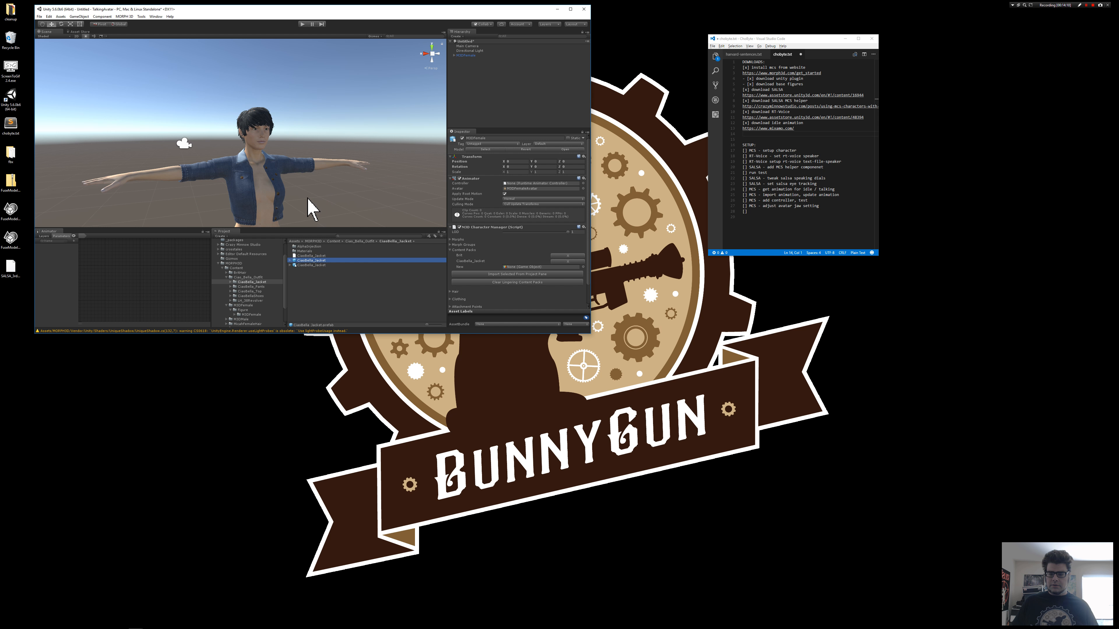
Add the CiaoBella_Pants content pack to the female figure and look over the dressed character
{"action": "scroll", "coordinate": [277, 256], "scroll_direction": "up", "scroll_amount": 2}
{"action": "left_click", "coordinate": [258, 305]}
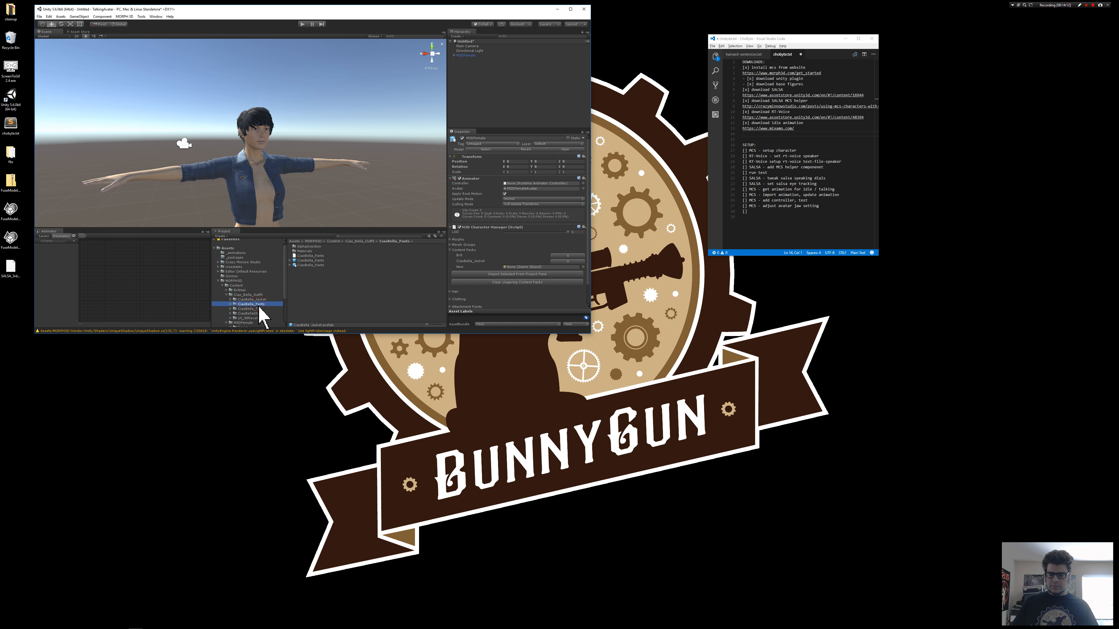
{"action": "left_click_drag", "start_coordinate": [311, 264], "coordinate": [508, 268]}
{"action": "left_click_drag", "start_coordinate": [287, 169], "coordinate": [291, 155], "text": "alt"}
{"action": "key", "text": "w"}
{"action": "right_click_drag", "start_coordinate": [291, 155], "coordinate": [293, 156]}
{"action": "key", "text": "s"}
{"action": "key", "text": "w"}
{"action": "key", "text": "f"}
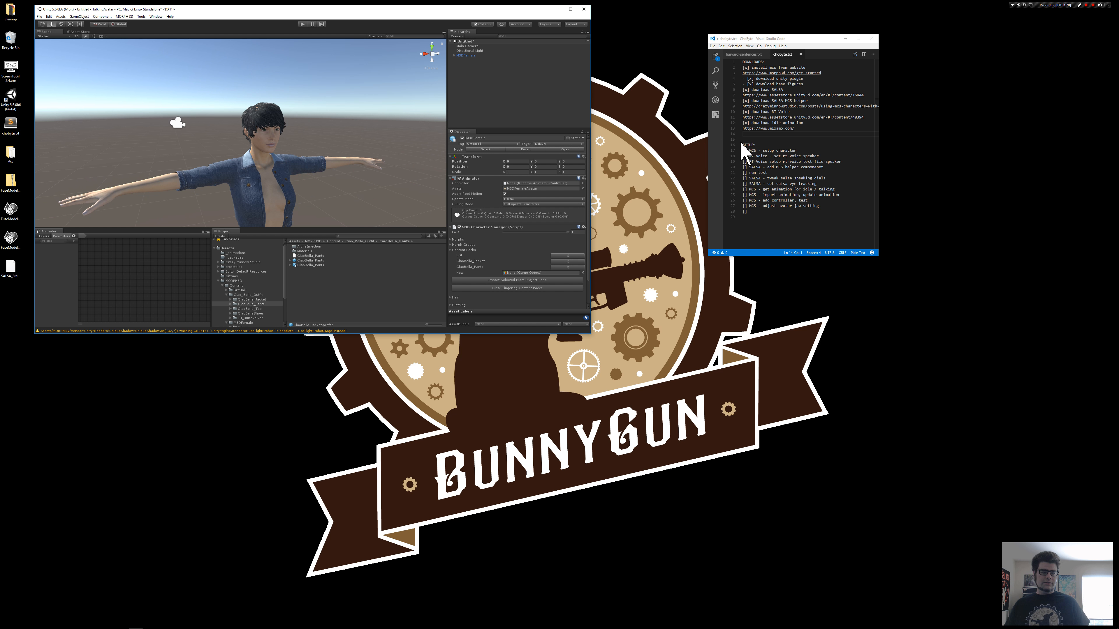
Mark "MCS - setup character" with an x in the checklist and collapse the MORPH3D folder in the Unity project
{"action": "left_click", "coordinate": [763, 150]}
{"action": "left_click", "coordinate": [745, 151]}
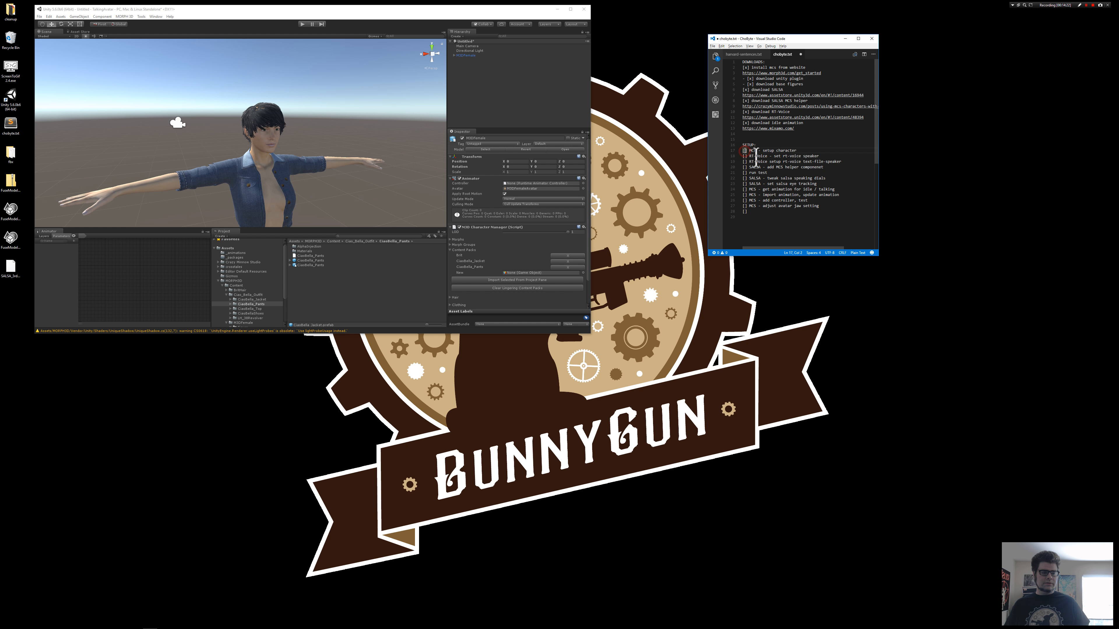
{"action": "type", "text": "x"}
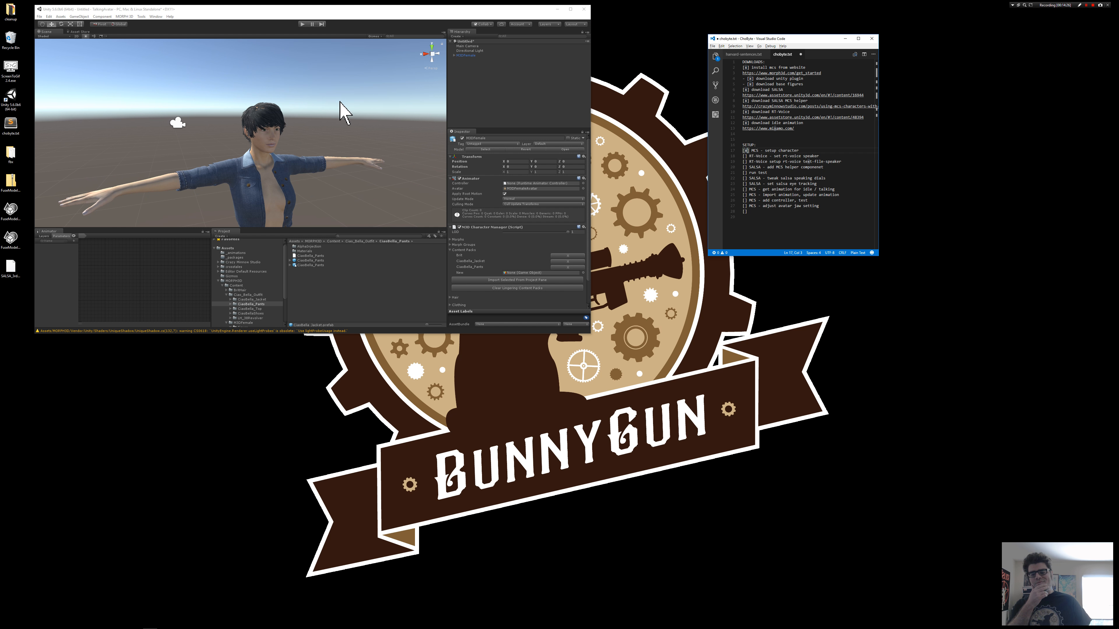
{"action": "left_click", "coordinate": [218, 281]}
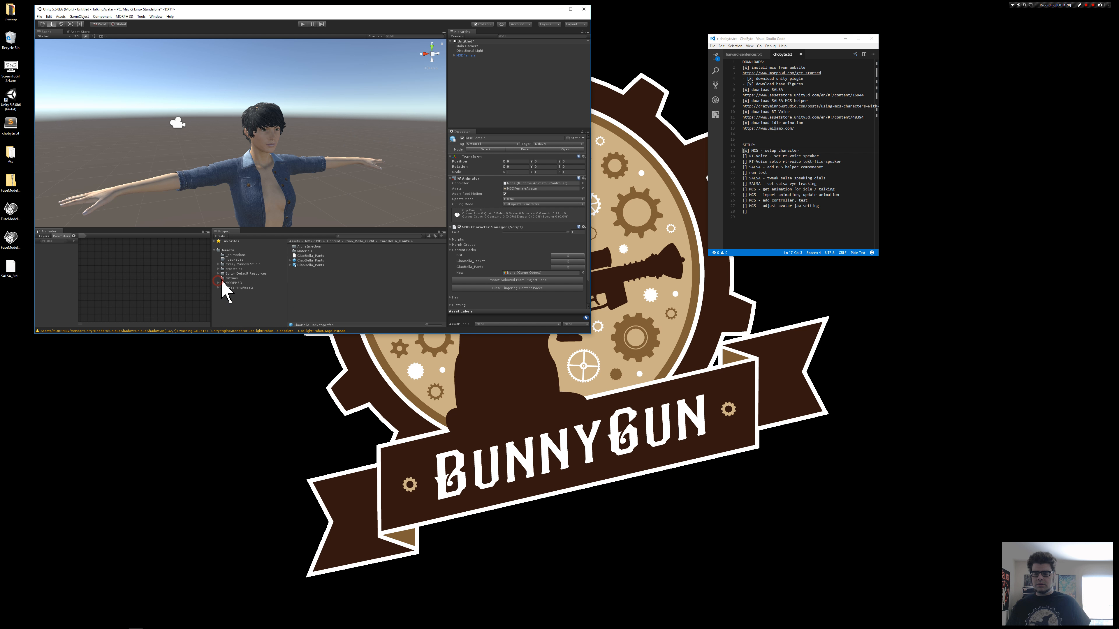
Look through the Crazy Minnow Studio folder and open the RTVoice folder inside the crosstales assets folder
{"action": "left_click", "coordinate": [244, 265]}
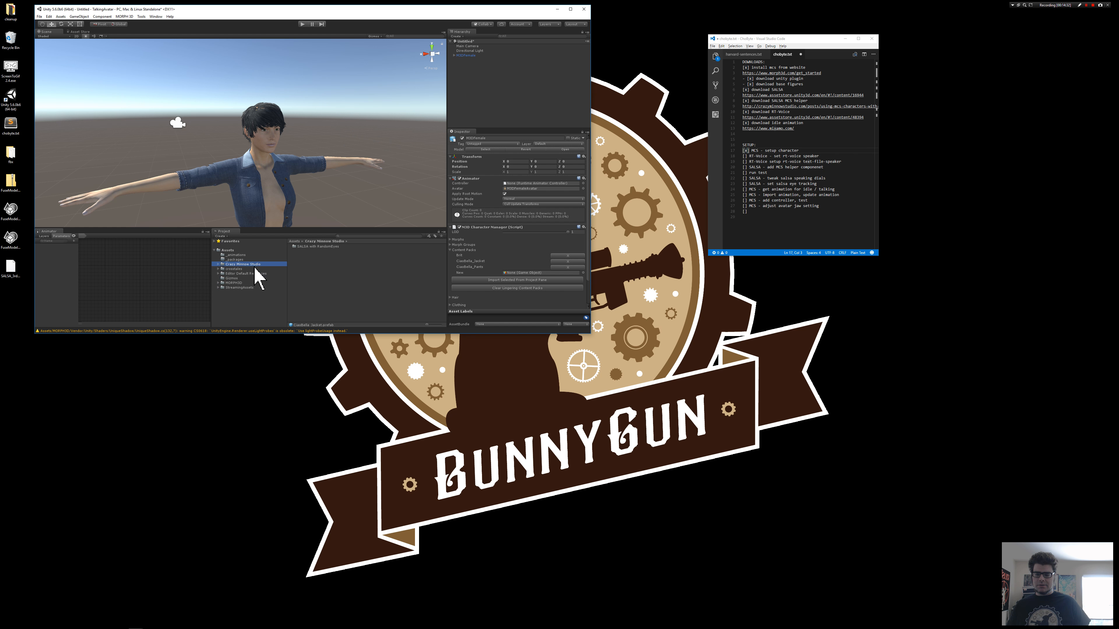
{"action": "left_click", "coordinate": [238, 269]}
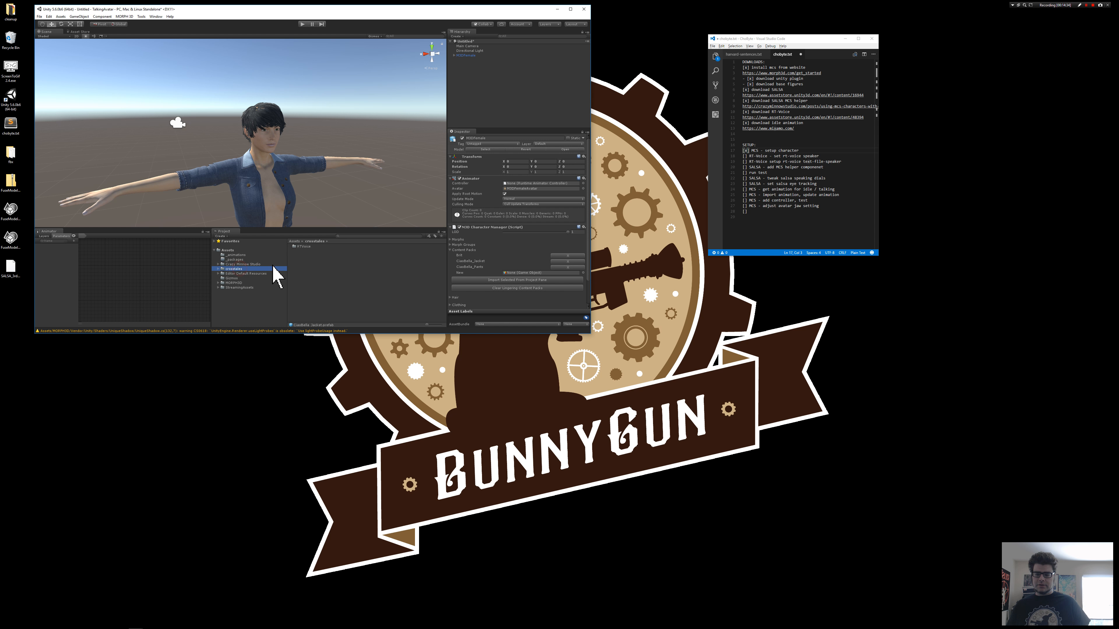
{"action": "double_click", "coordinate": [303, 248]}
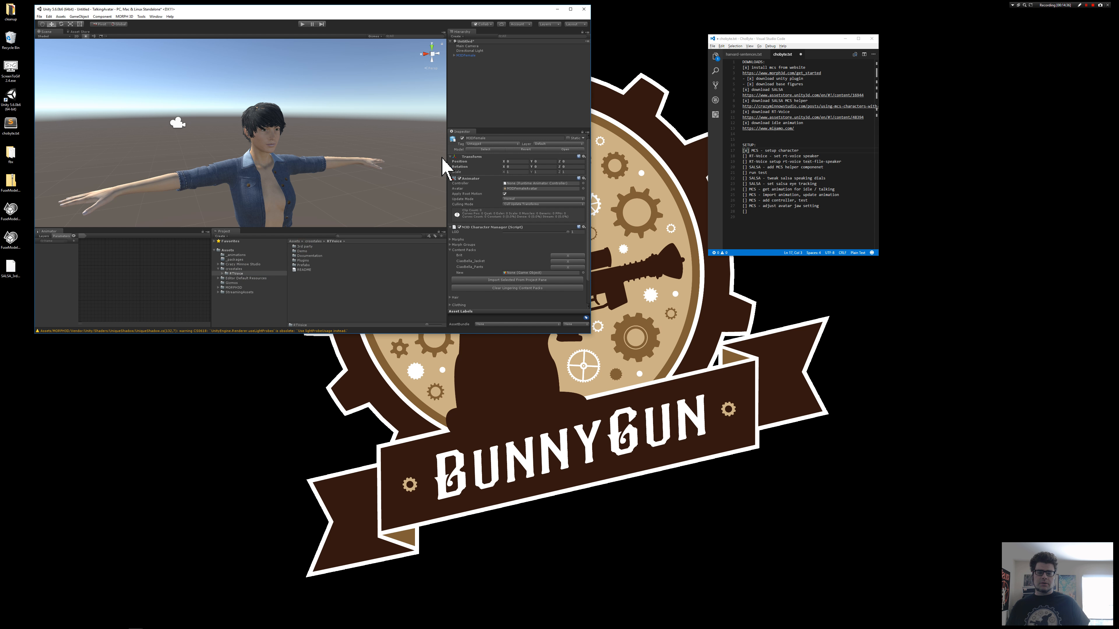
Add a Speaker component to the female figure and set its test voice to the female Microsoft Zira Desktop voice
{"action": "left_click", "coordinate": [450, 179]}
{"action": "left_click", "coordinate": [450, 157]}
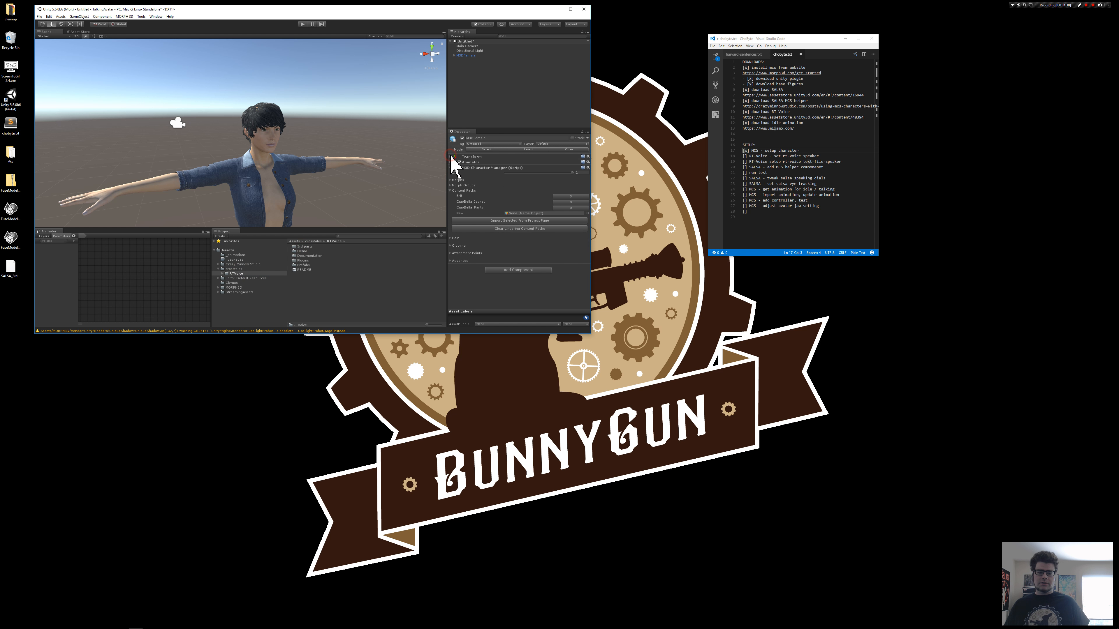
{"action": "left_click", "coordinate": [449, 168]}
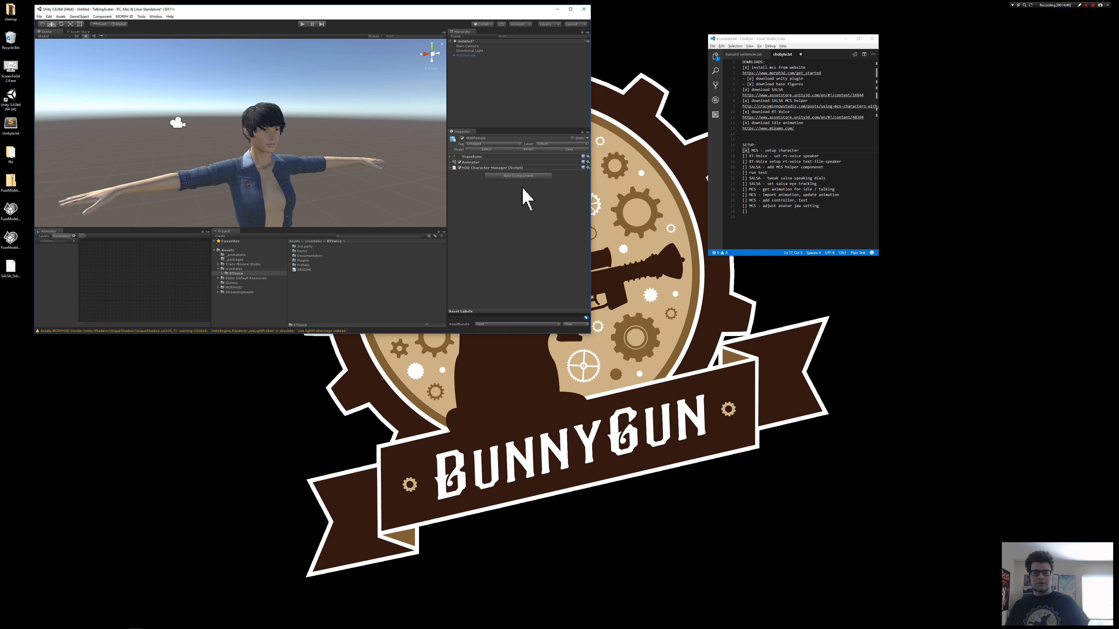
{"action": "left_click", "coordinate": [507, 176]}
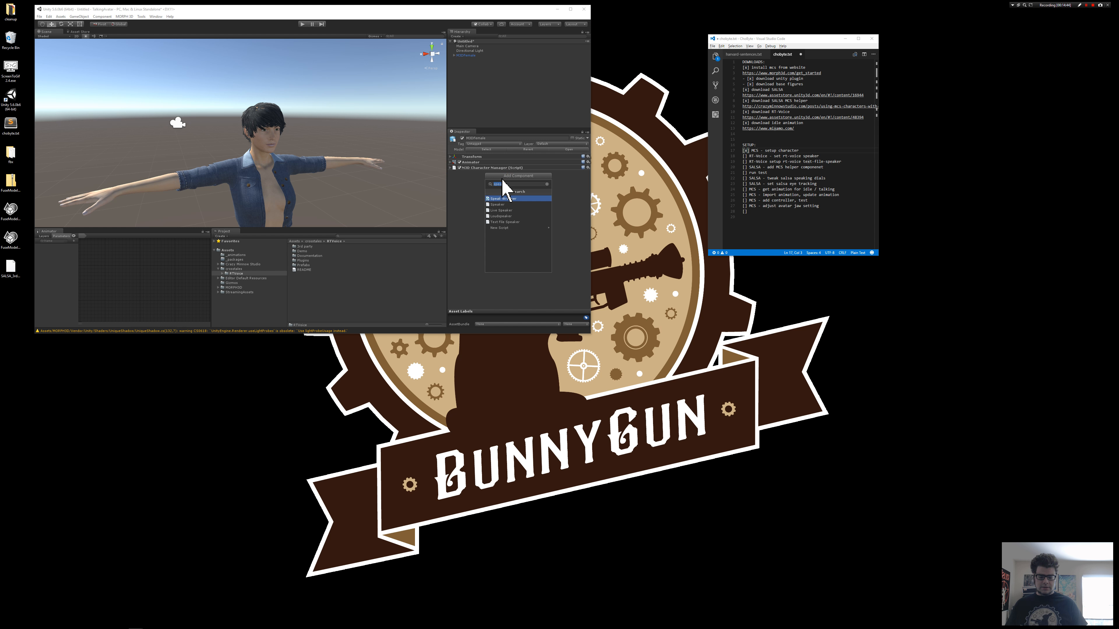
{"action": "type", "text": "spea"}
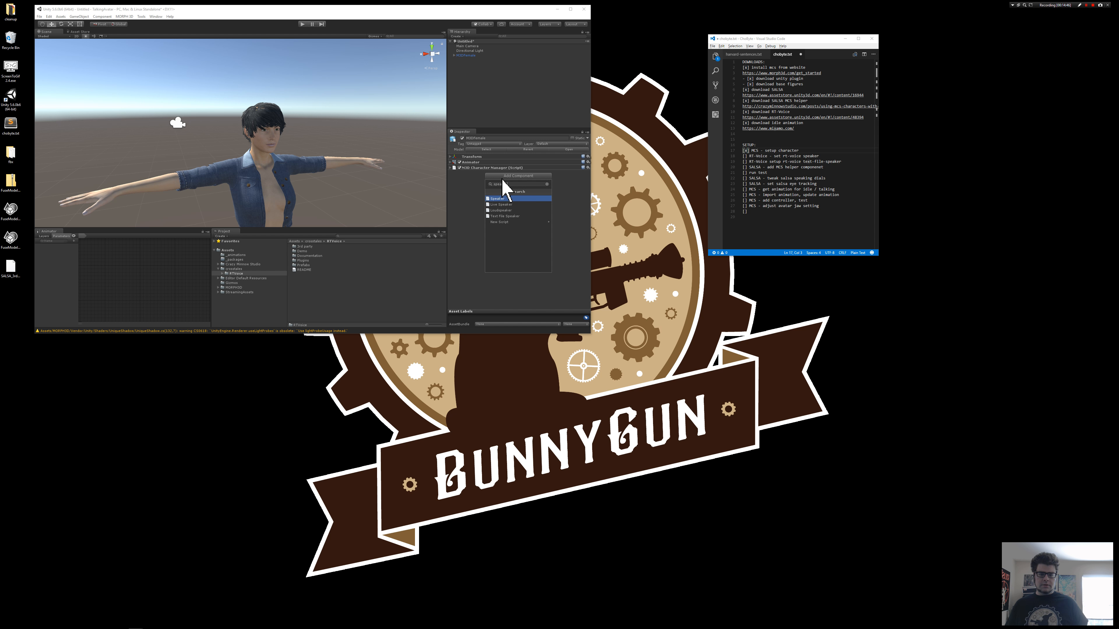
{"action": "key", "text": "Return"}
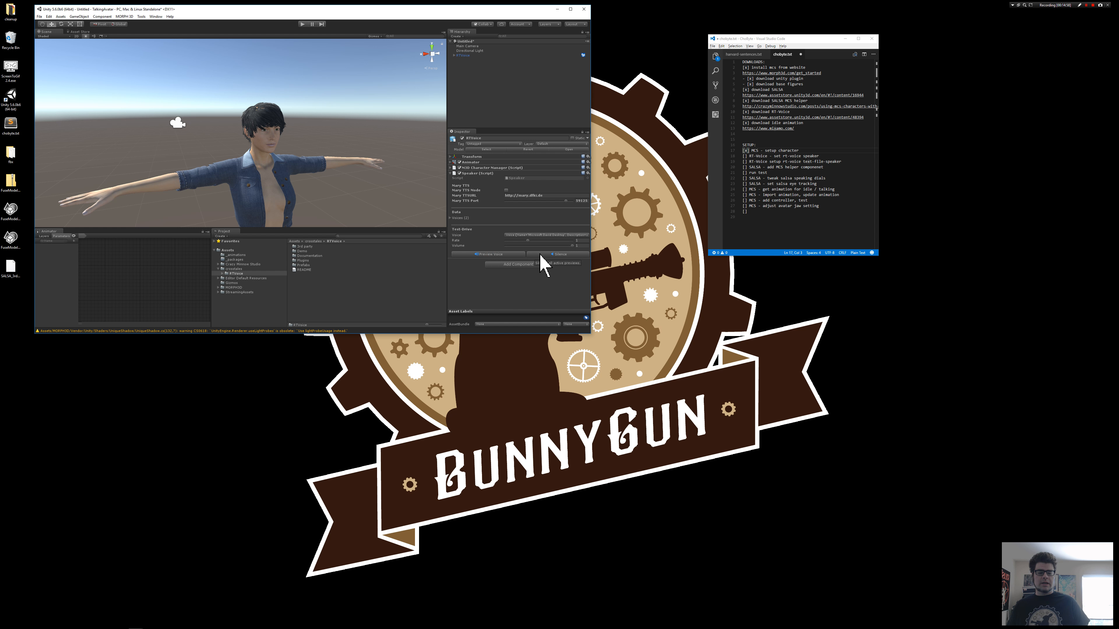
{"action": "left_click", "coordinate": [527, 235]}
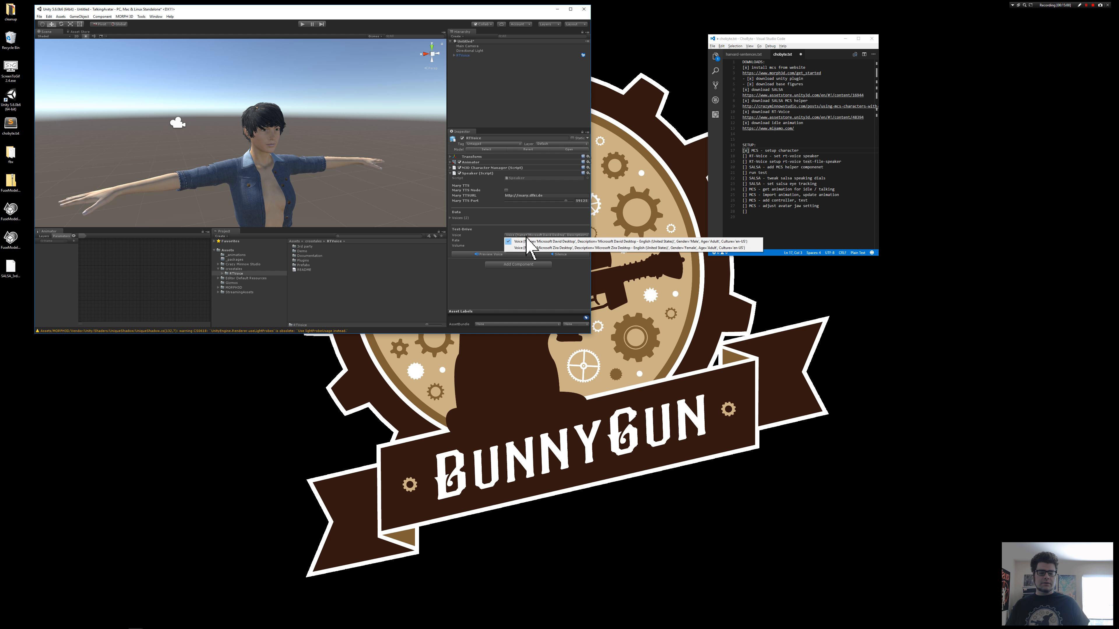
{"action": "left_click", "coordinate": [526, 247]}
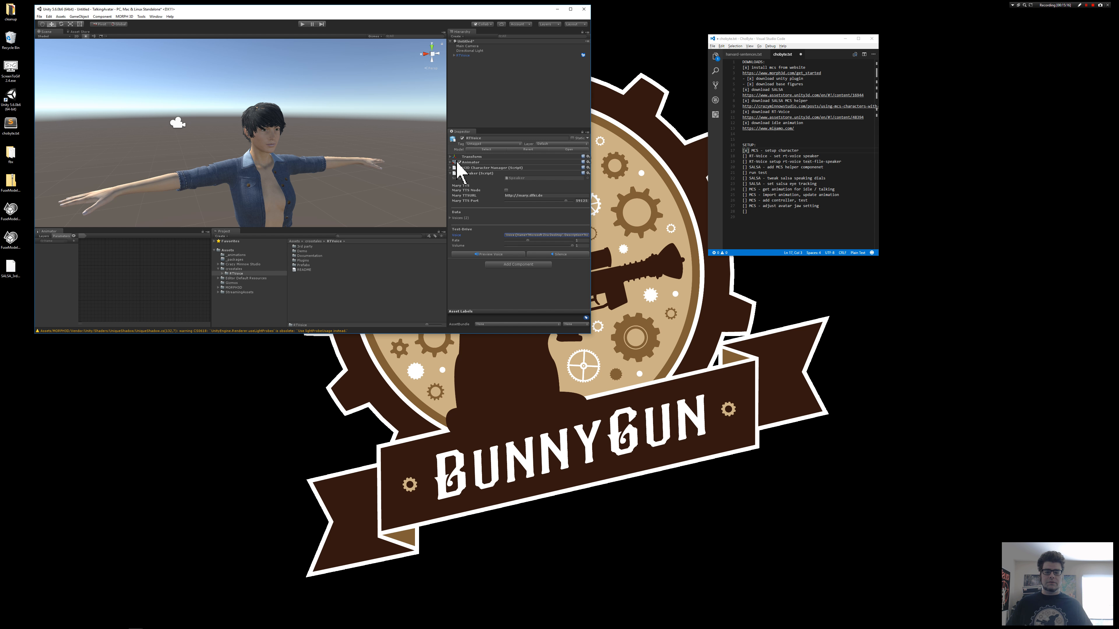
Add a Text File Speaker component to the female figure with Microsoft Zira Desktop as its Windows voice name
{"action": "left_click", "coordinate": [450, 173]}
{"action": "left_click", "coordinate": [518, 181]}
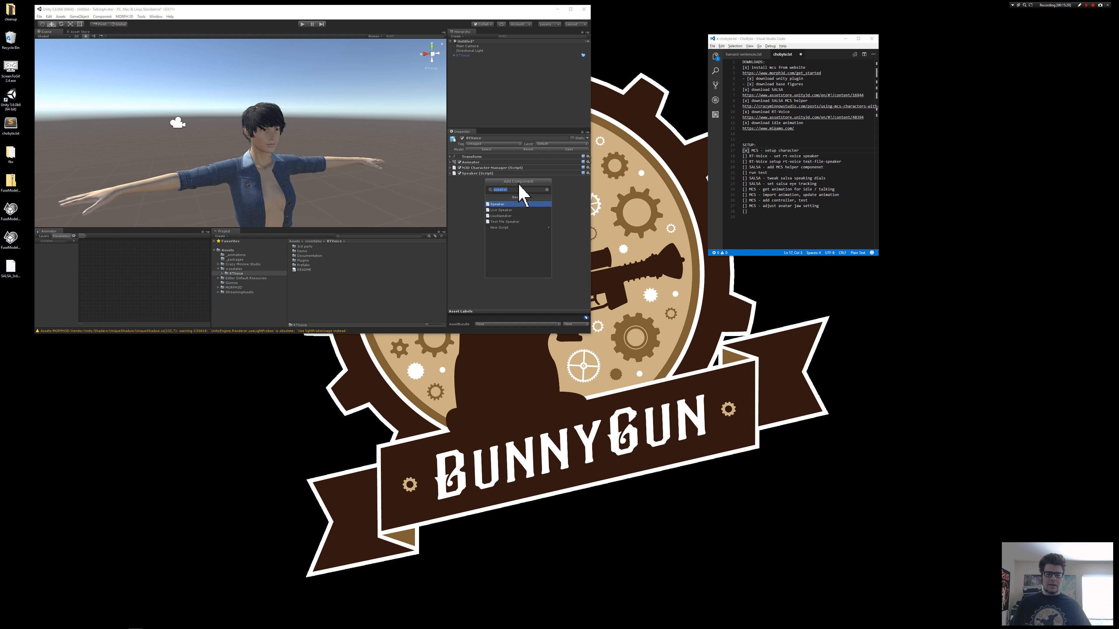
{"action": "key", "text": "Down"}
{"action": "key", "text": "Down"}
{"action": "key", "text": "Down"}
{"action": "key", "text": "Return"}
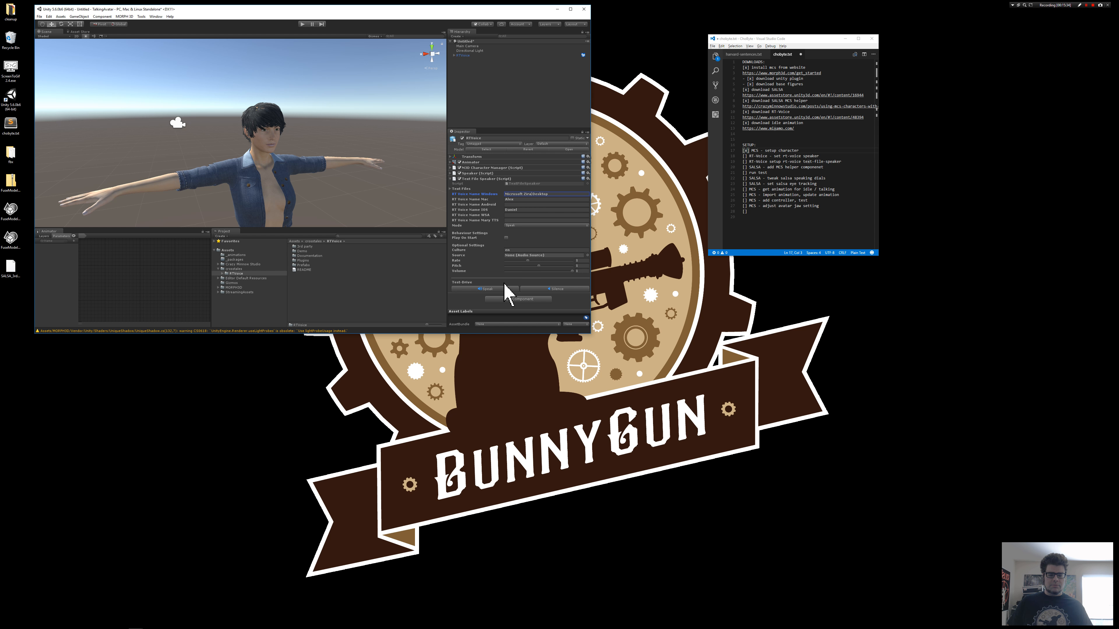
Try the Text File Speaker's test speech and set its Text Files list size to 1
{"action": "left_click", "coordinate": [479, 289]}
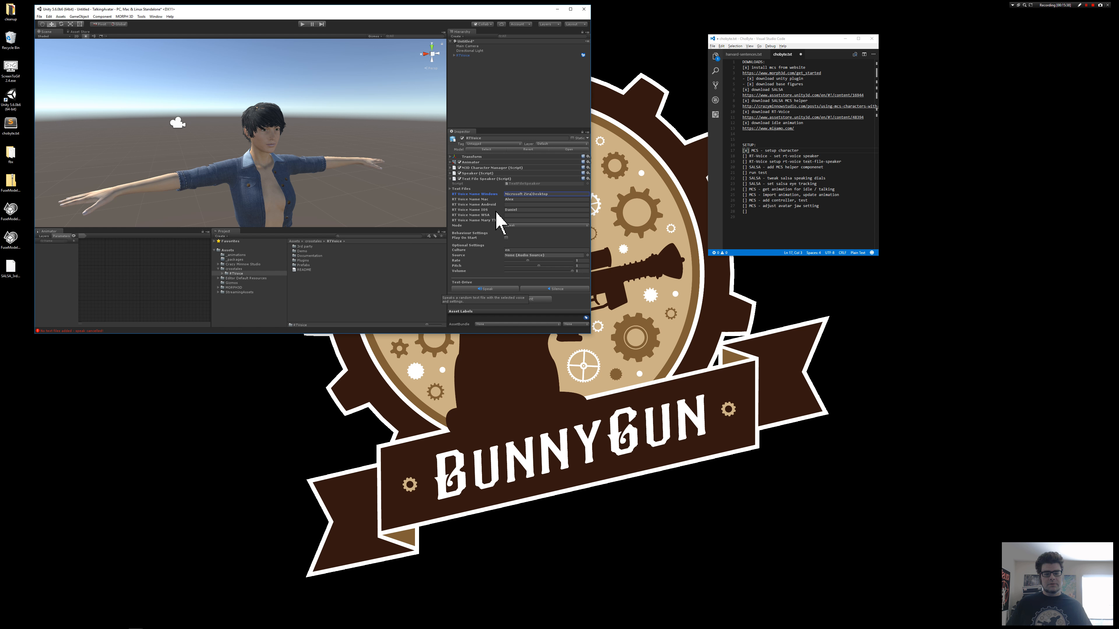
{"action": "left_click", "coordinate": [450, 189]}
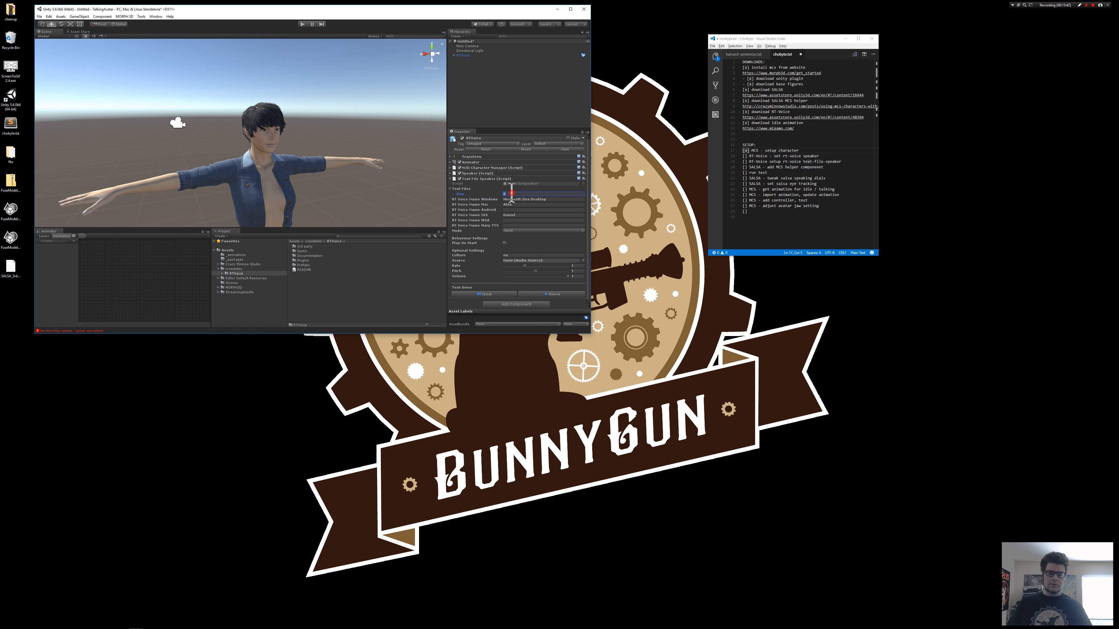
{"action": "left_click", "coordinate": [519, 194]}
{"action": "type", "text": "1"}
{"action": "key", "text": "Return"}
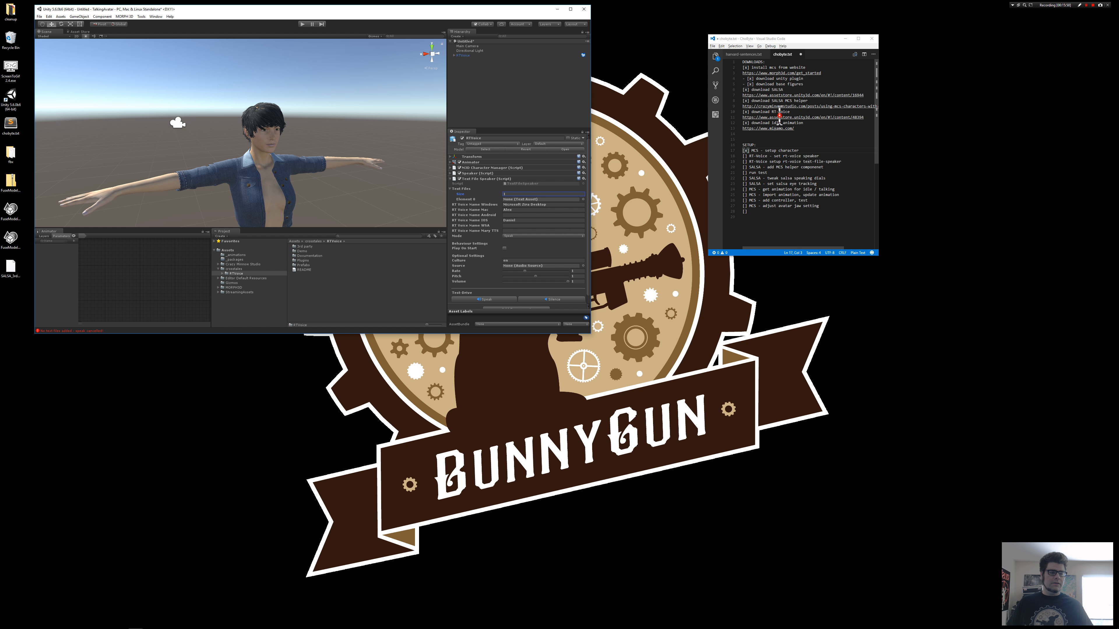
Switch to Visual Studio Code and copy the whole text of harvard-sentences.txt into a new file
{"action": "left_click", "coordinate": [743, 53]}
{"action": "left_click", "coordinate": [796, 112]}
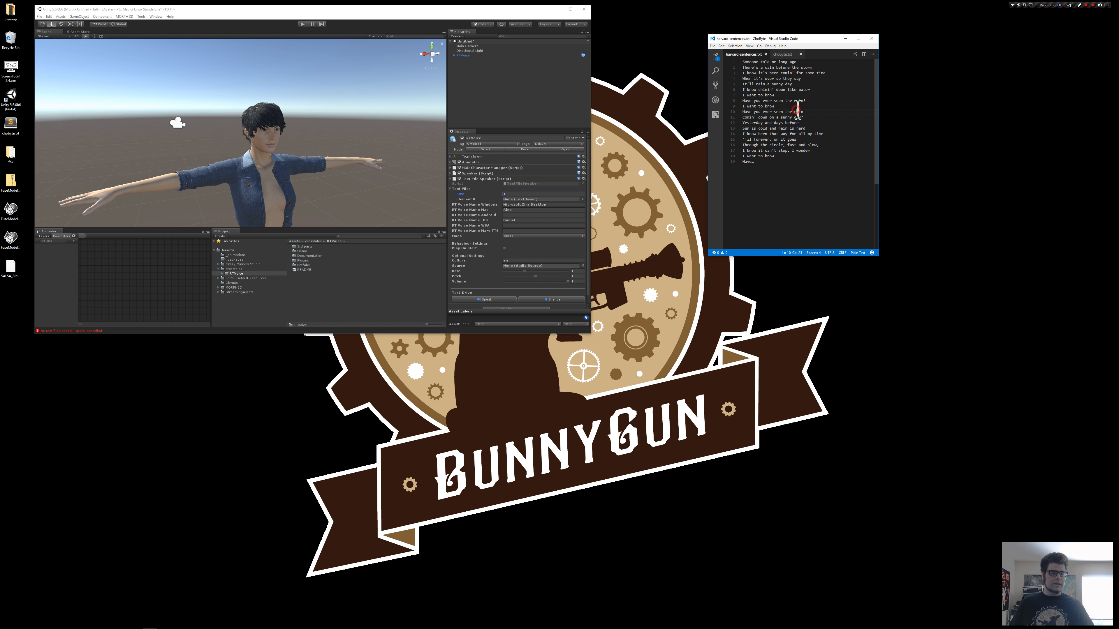
{"action": "key", "text": "ctrl+a"}
{"action": "key", "text": "ctrl+c"}
{"action": "key", "text": "ctrl+n"}
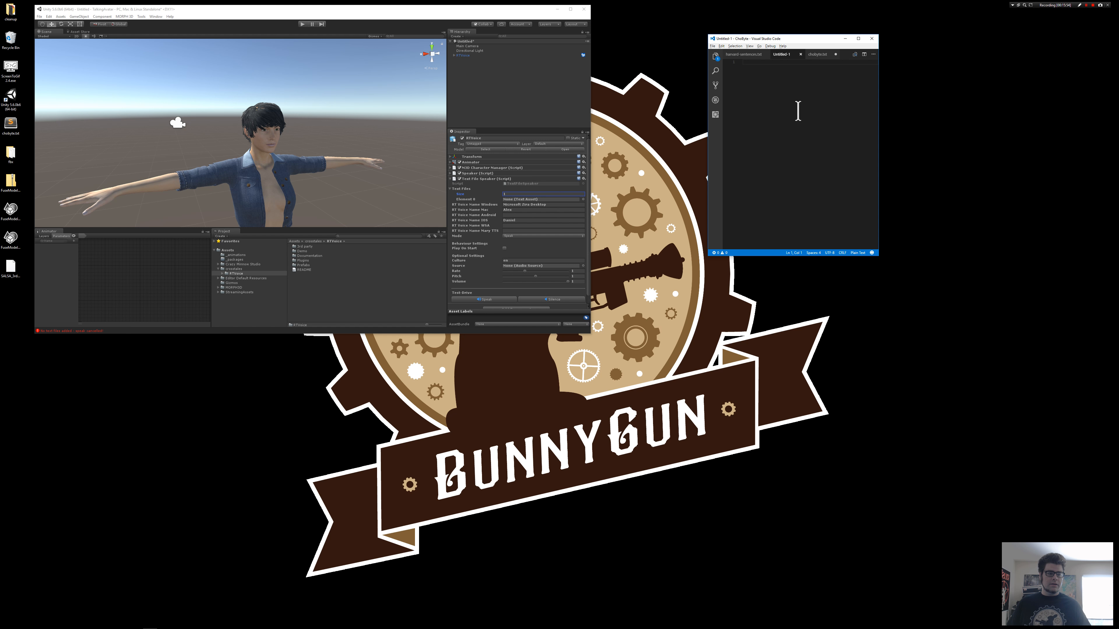
{"action": "key", "text": "ctrl+v"}
Save the new text file as talking-test.txt in the Assets folder of the TalkingAvatar project
{"action": "left_click", "coordinate": [712, 46]}
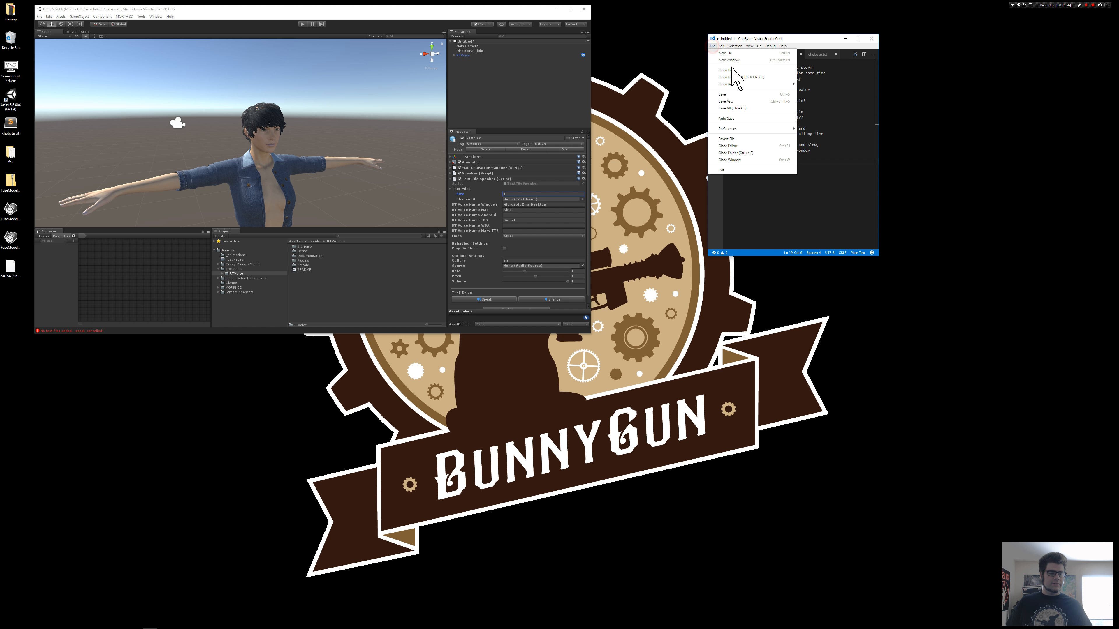
{"action": "left_click", "coordinate": [741, 102]}
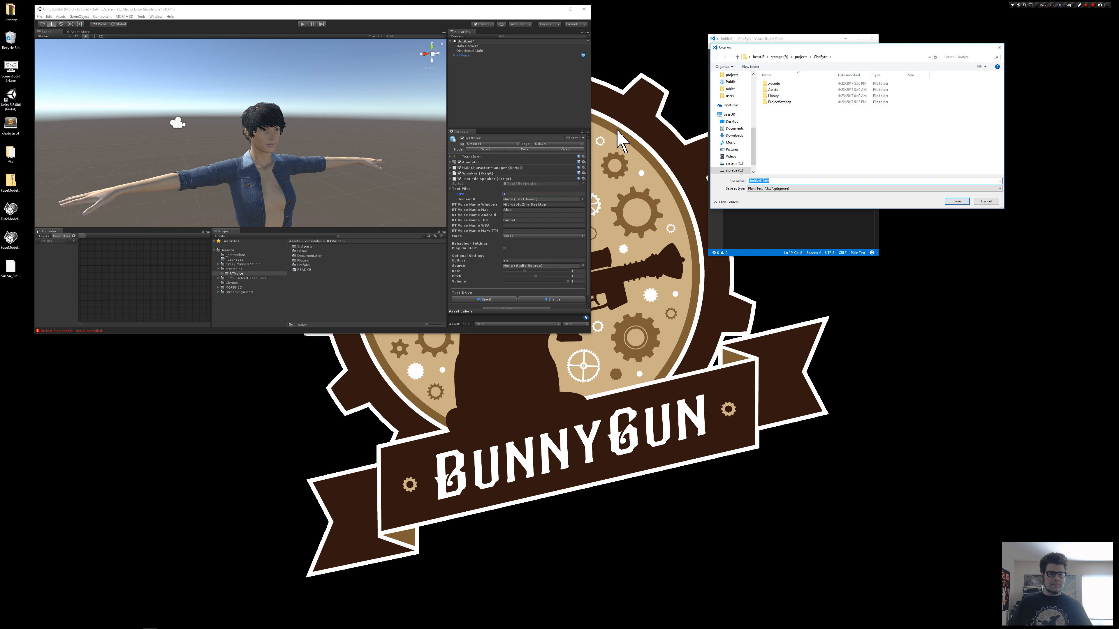
{"action": "left_click", "coordinate": [801, 56]}
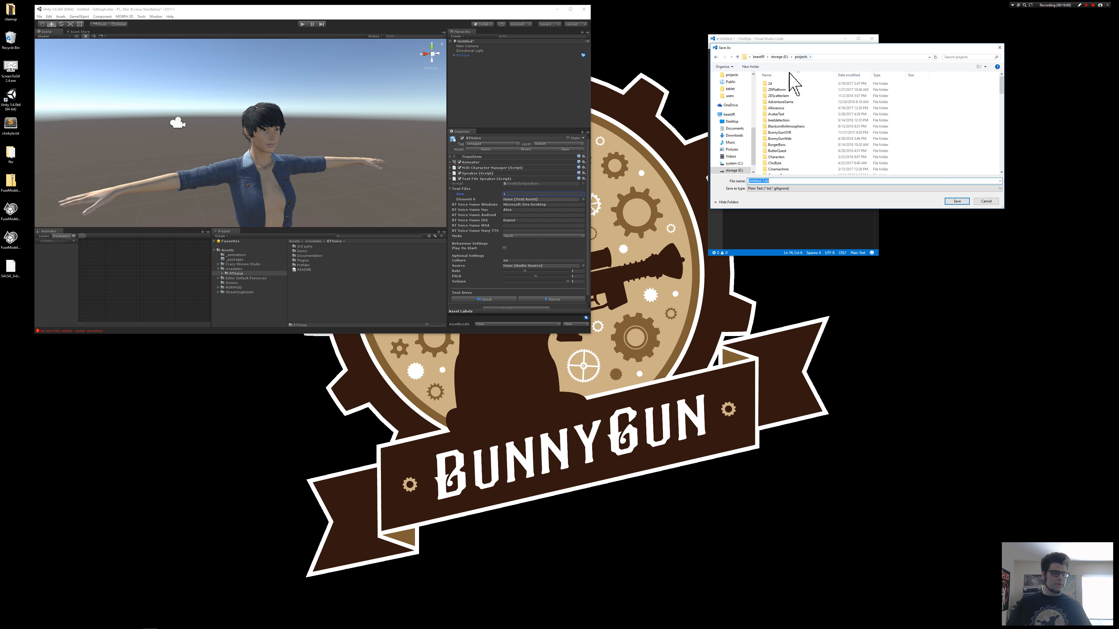
{"action": "left_click", "coordinate": [849, 74]}
{"action": "double_click", "coordinate": [788, 84]}
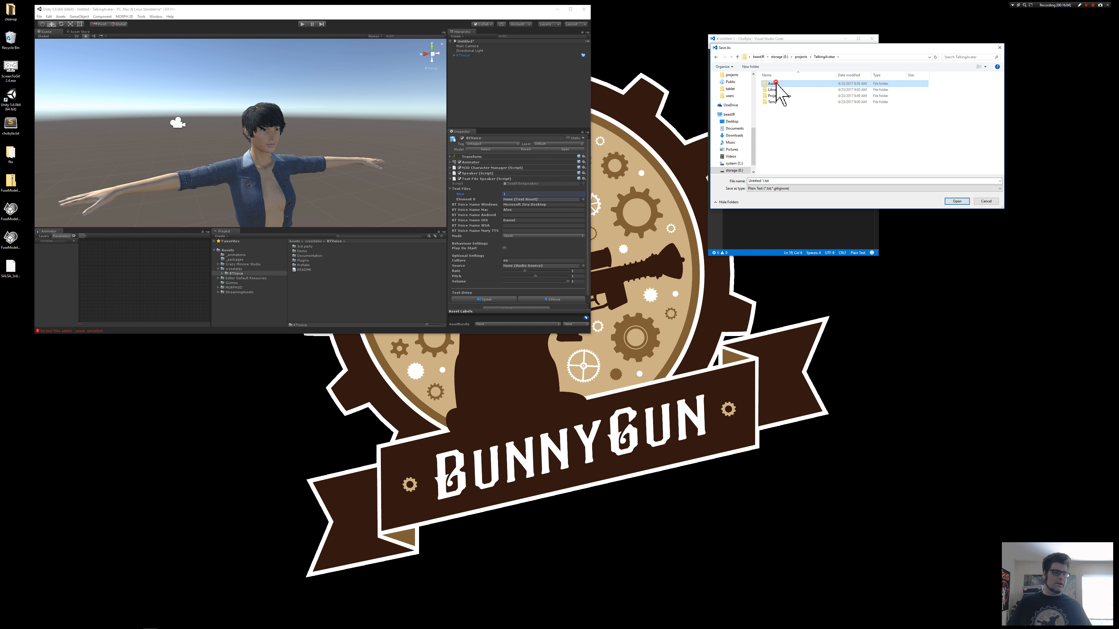
{"action": "double_click", "coordinate": [775, 90]}
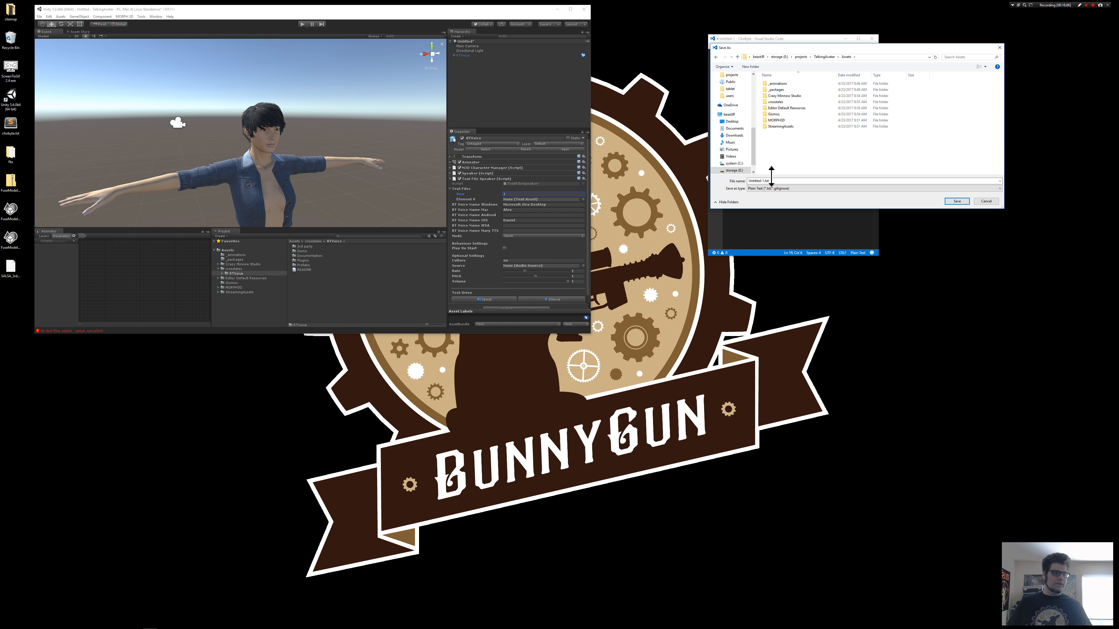
{"action": "left_click", "coordinate": [797, 181]}
{"action": "key", "text": "Return"}
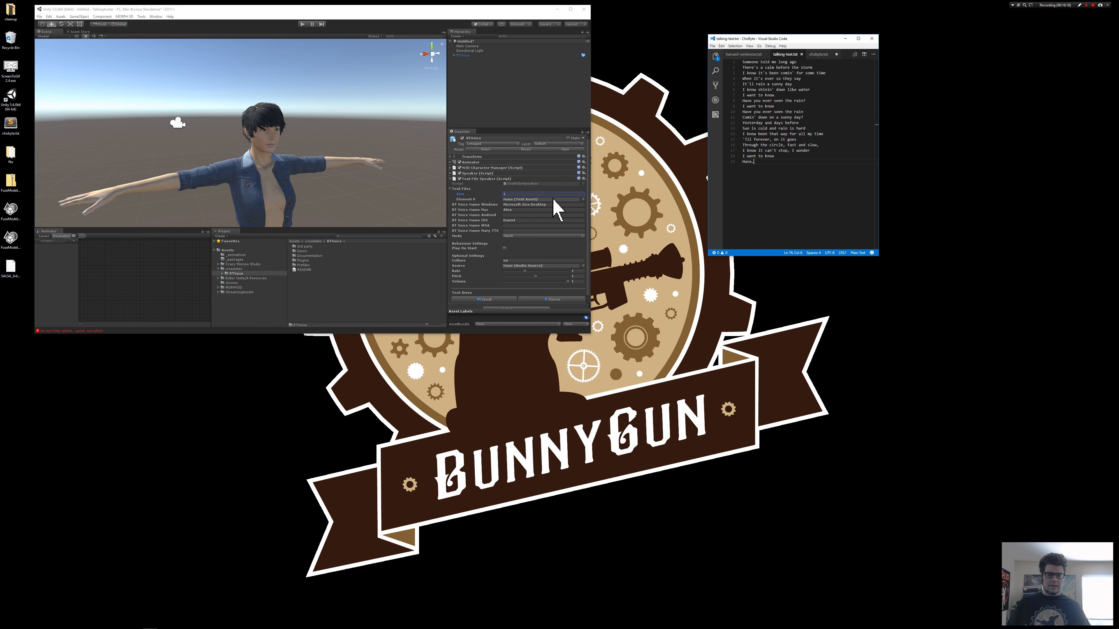
Assign the talking-test text asset to Element 0 of the Text File Speaker's Text Files in Unity
{"action": "left_click", "coordinate": [583, 199]}
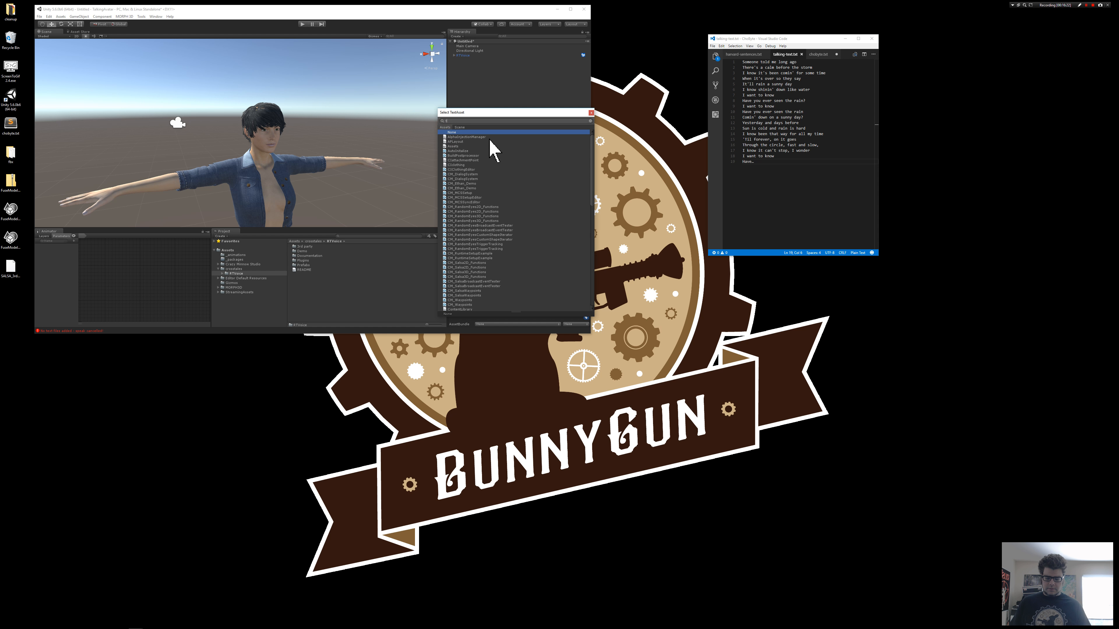
{"action": "type", "text": "talking"}
{"action": "double_click", "coordinate": [489, 137]}
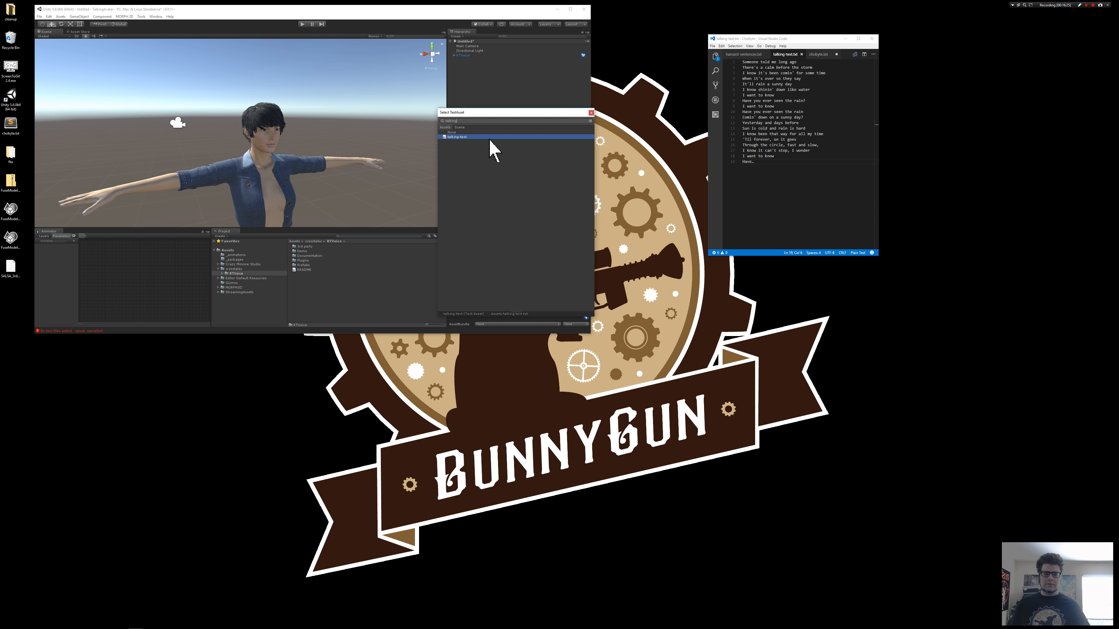
Look over the lines of talking-test.txt and test the Text File Speaker's speech on the female figure
{"action": "left_click", "coordinate": [793, 156]}
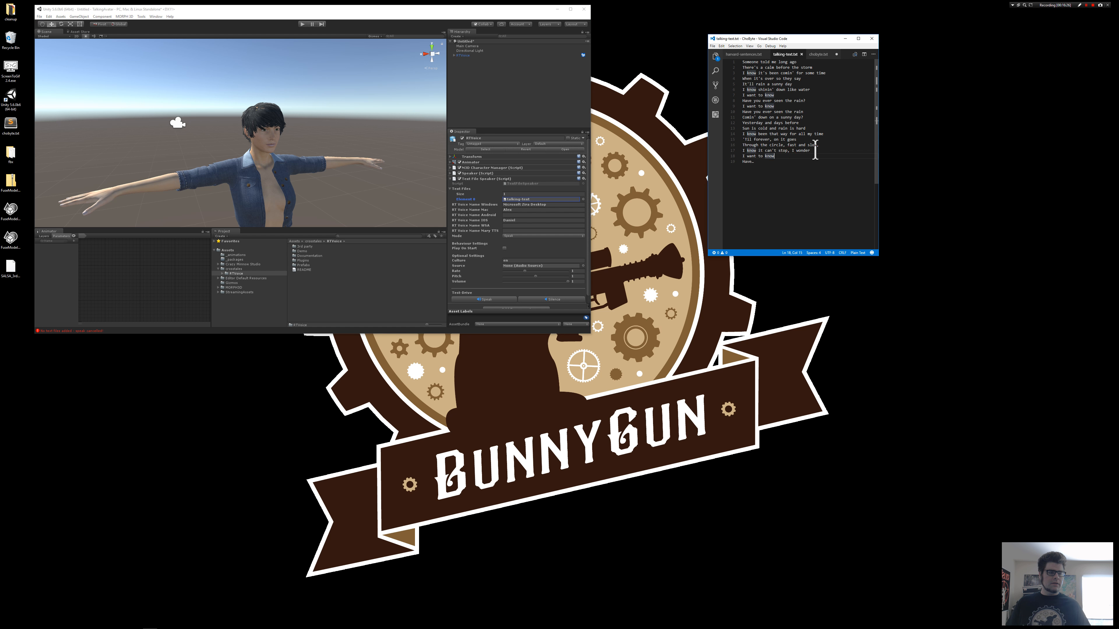
{"action": "left_click", "coordinate": [778, 79]}
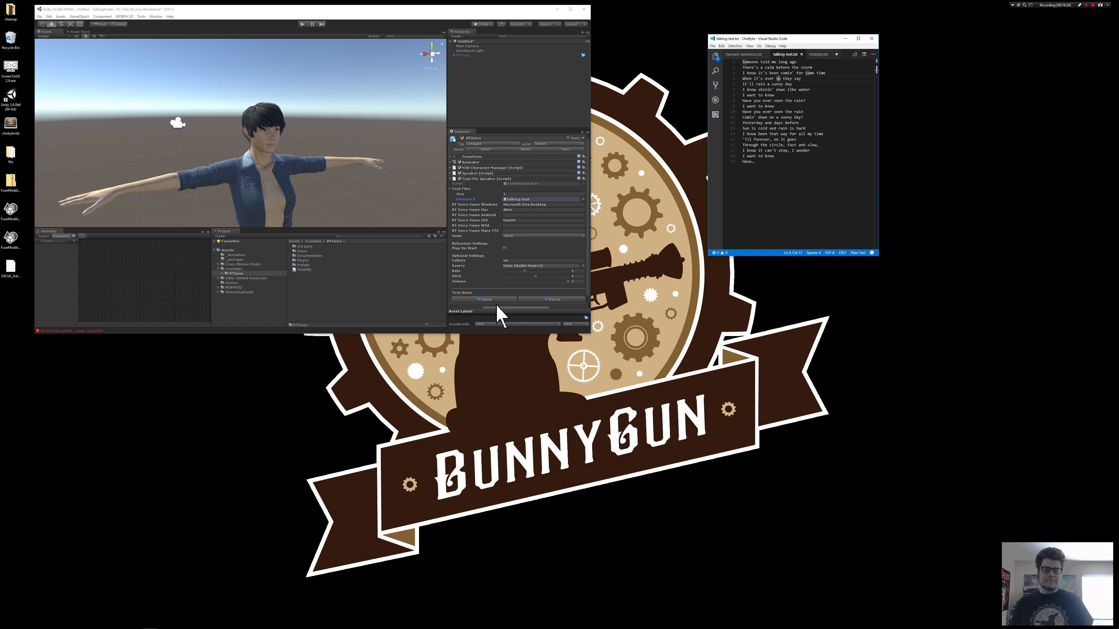
{"action": "scroll", "coordinate": [492, 302], "scroll_direction": "down", "scroll_amount": 1}
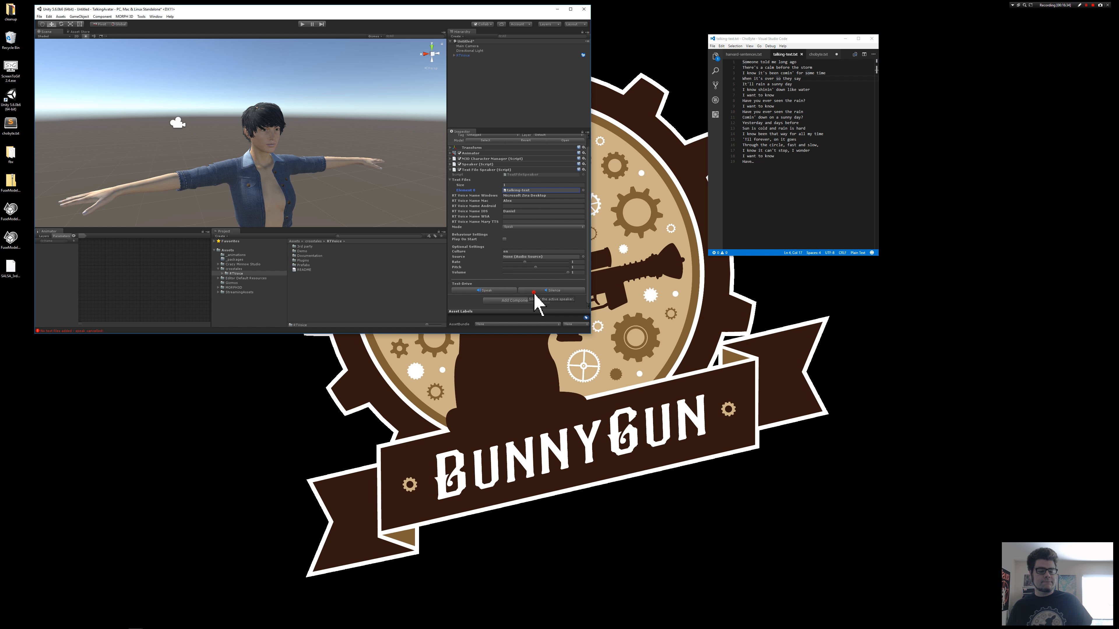
Run the scene in play mode to test the character's speech and stop it
{"action": "left_click", "coordinate": [303, 25]}
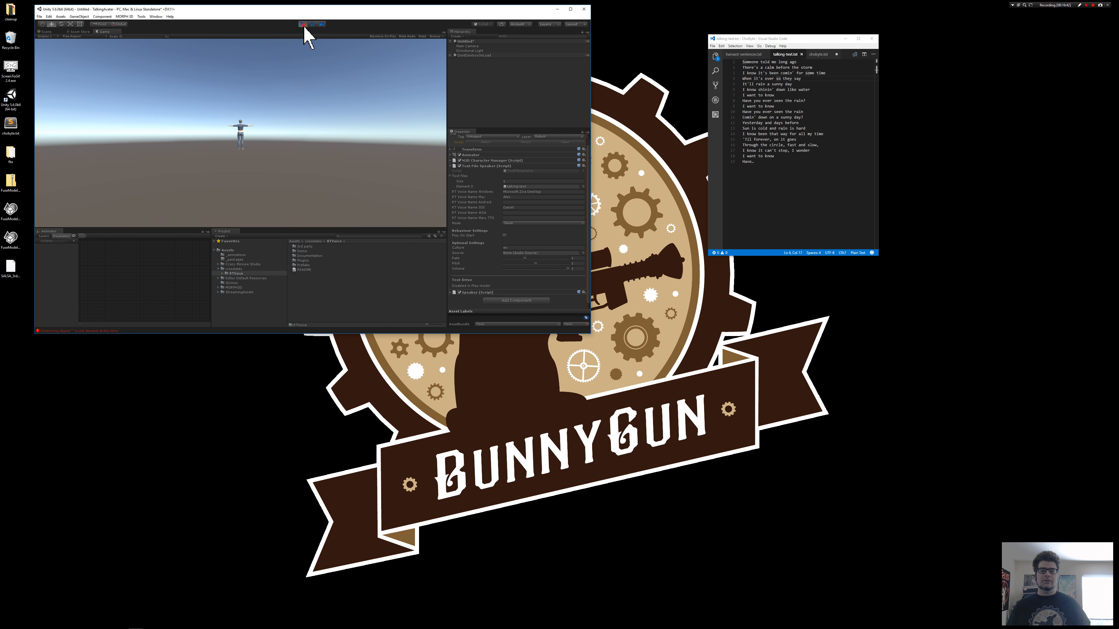
{"action": "left_click", "coordinate": [303, 24]}
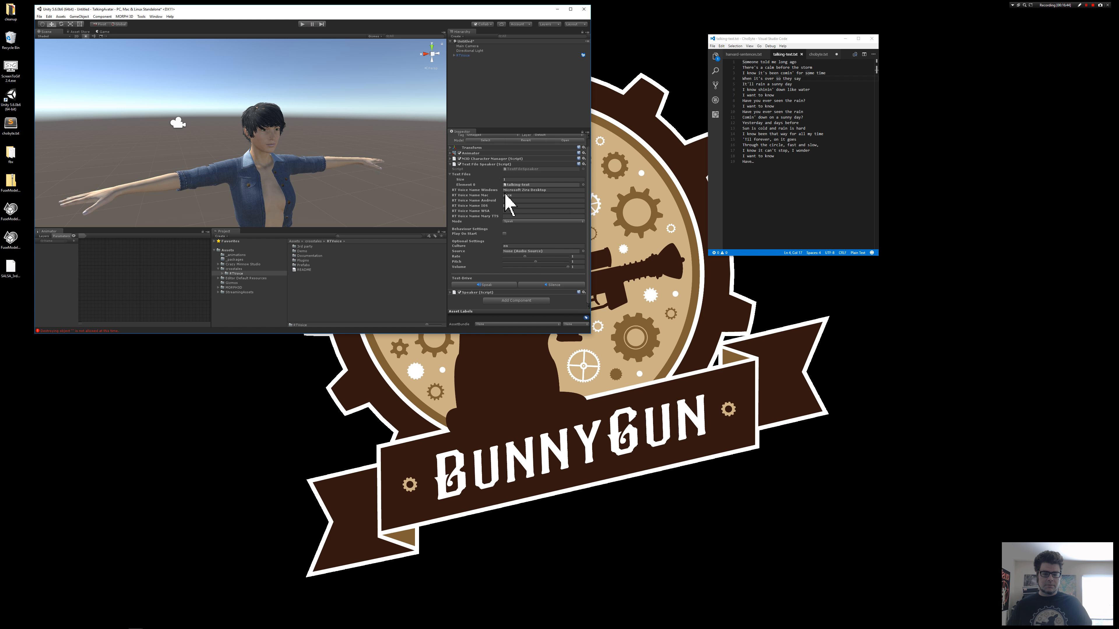
Add an Audio Source component to the RTVoice character and collapse its settings
{"action": "left_click", "coordinate": [466, 56]}
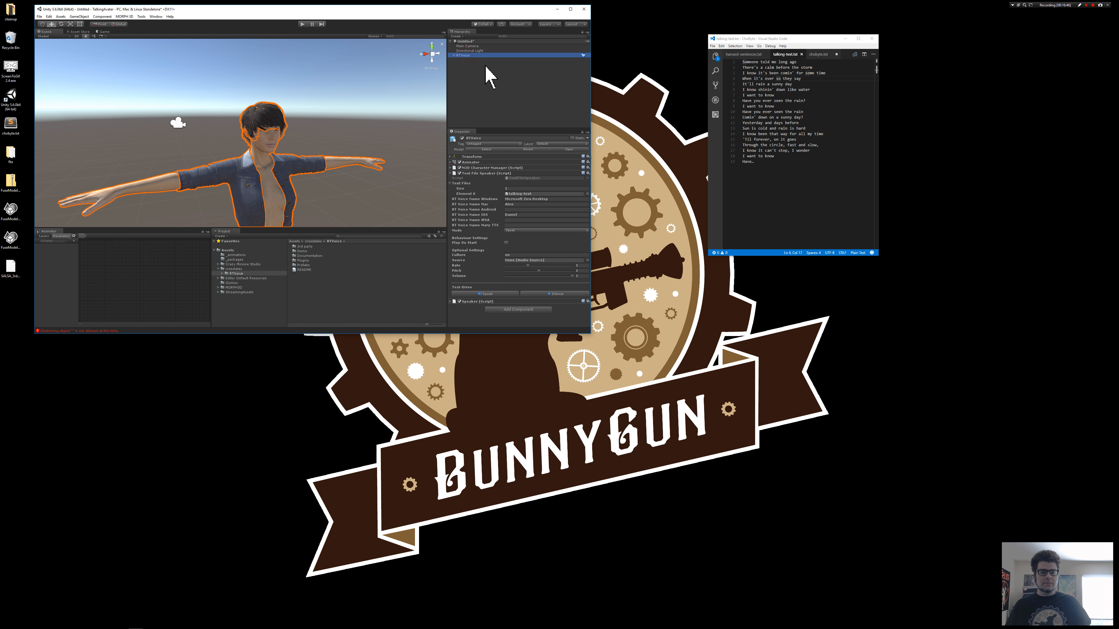
{"action": "left_click", "coordinate": [450, 174]}
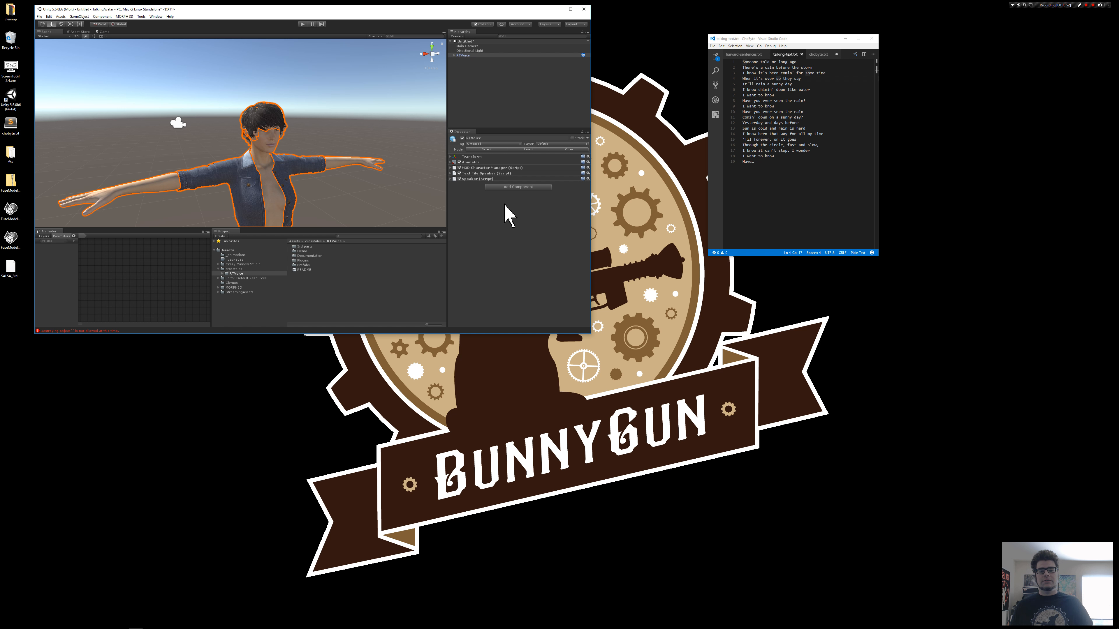
{"action": "left_click", "coordinate": [511, 187]}
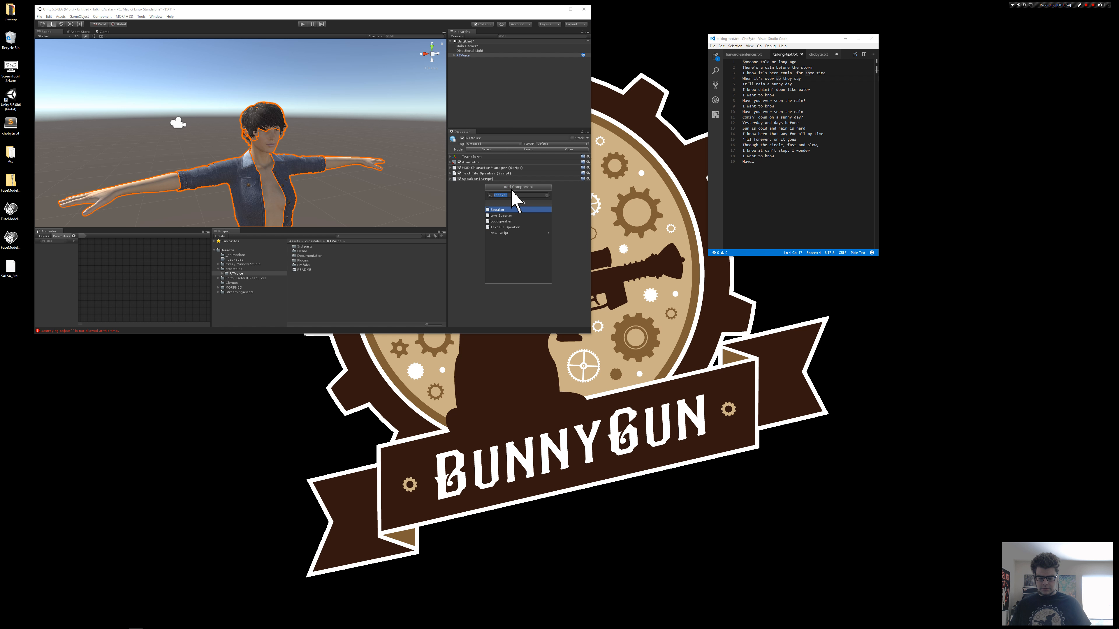
{"action": "type", "text": "audio sou"}
{"action": "key", "text": "Return"}
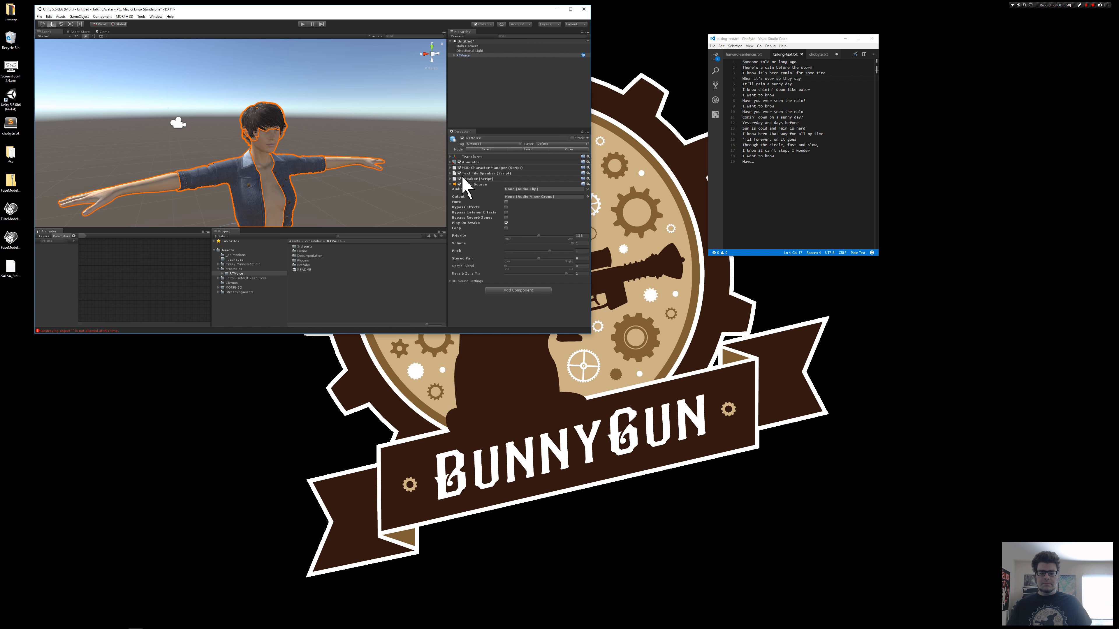
{"action": "left_click", "coordinate": [450, 184]}
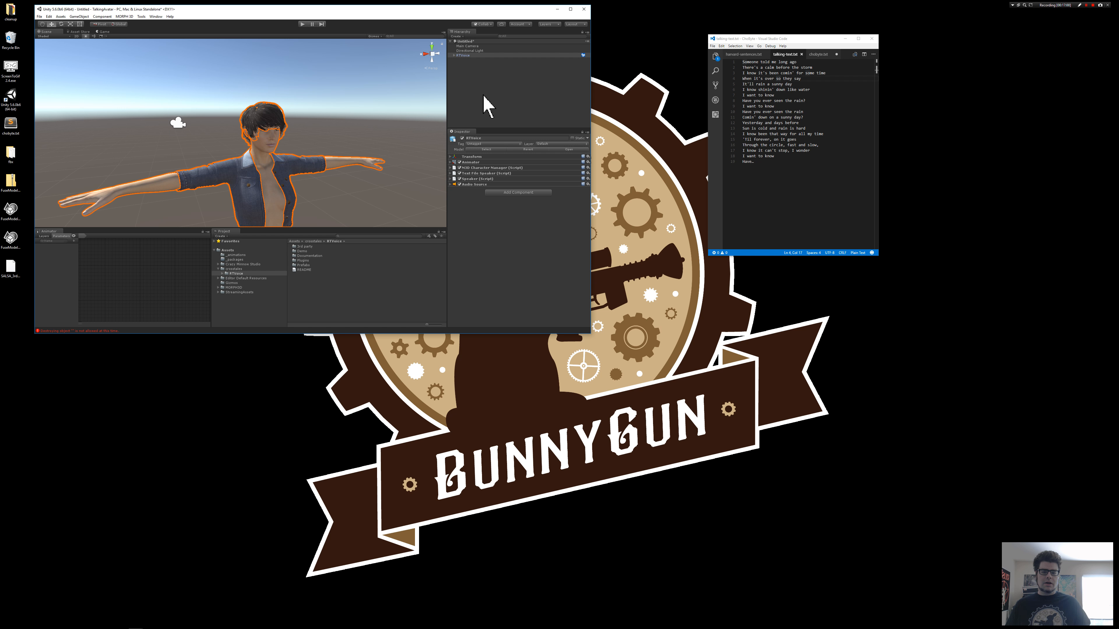
Set the Text File Speaker's Source to the RTVoice audio source
{"action": "left_click", "coordinate": [450, 174]}
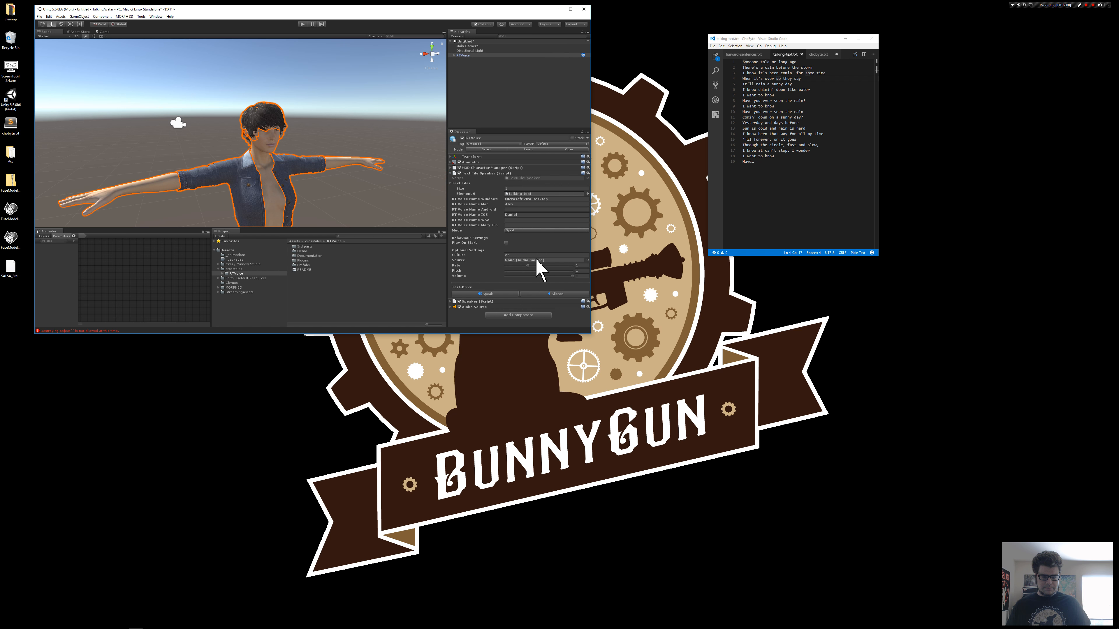
{"action": "left_click", "coordinate": [587, 261]}
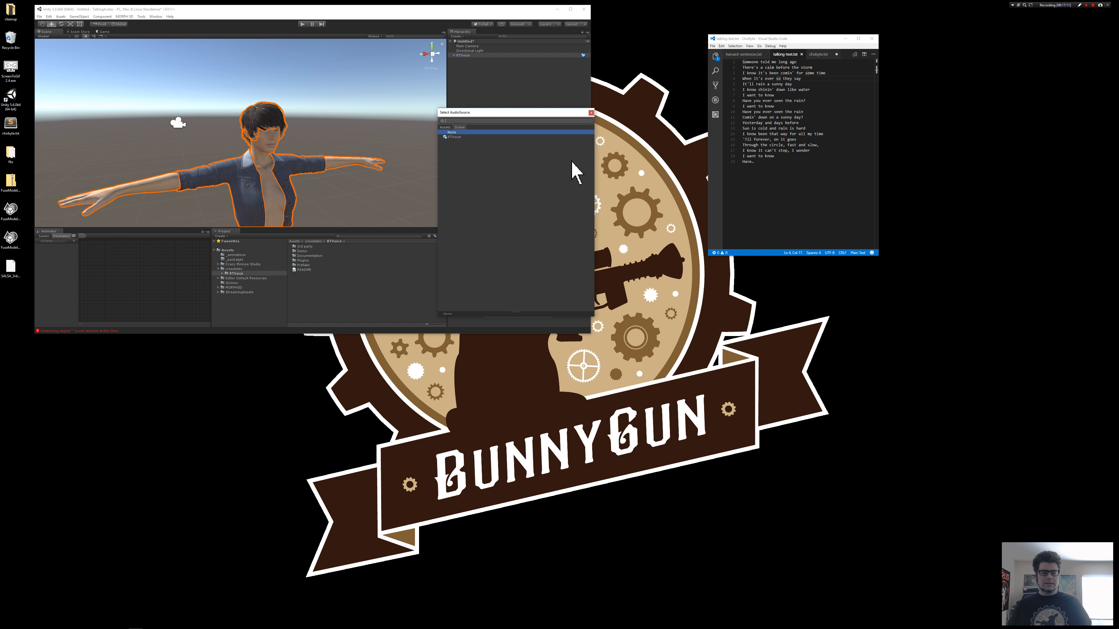
{"action": "double_click", "coordinate": [453, 137]}
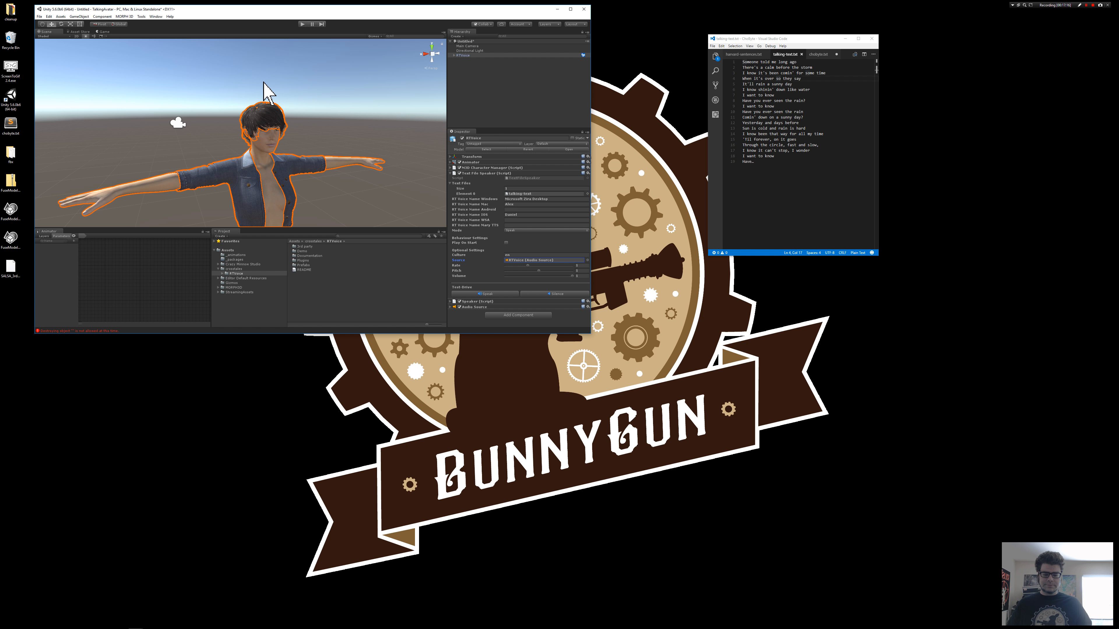
Save the scene as scene1 in the Assets folder and test-run it briefly
{"action": "left_click", "coordinate": [40, 16]}
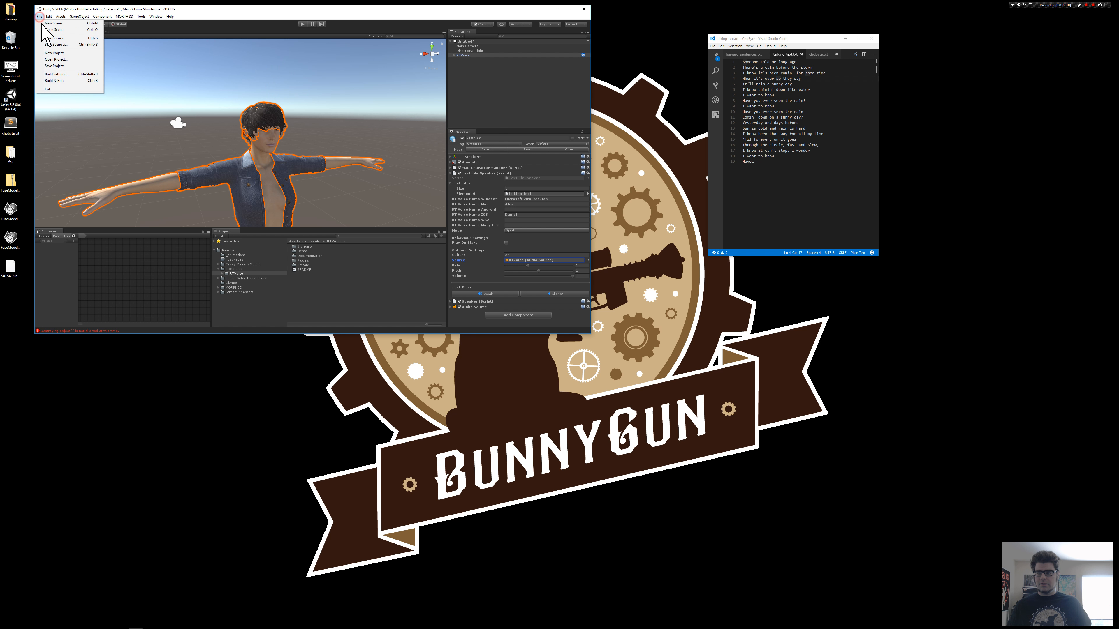
{"action": "left_click", "coordinate": [52, 39]}
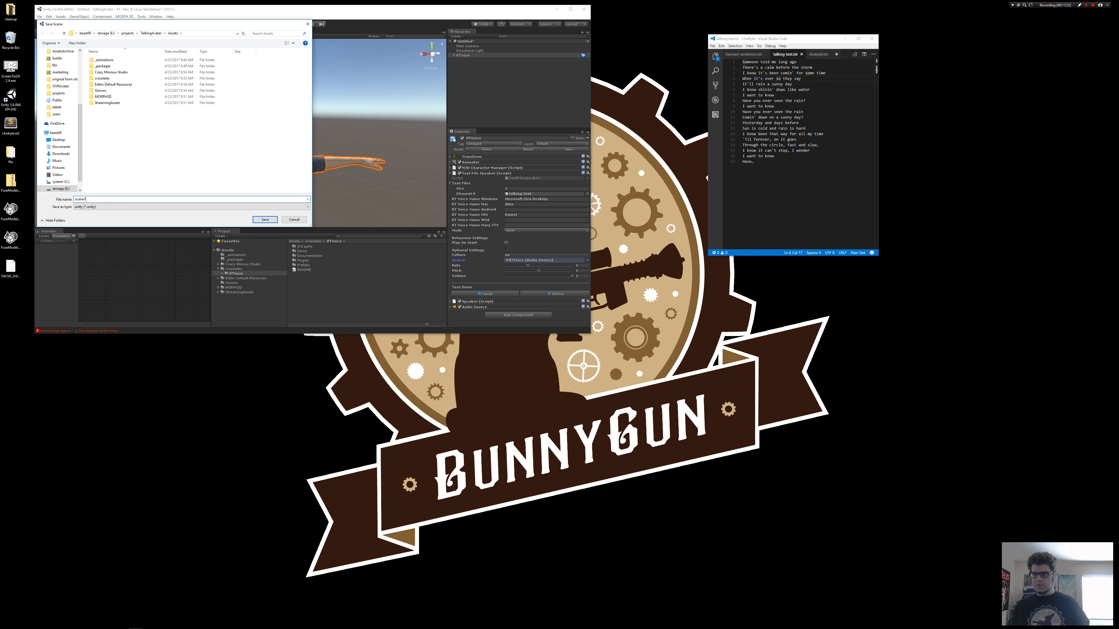
{"action": "key", "text": "Return"}
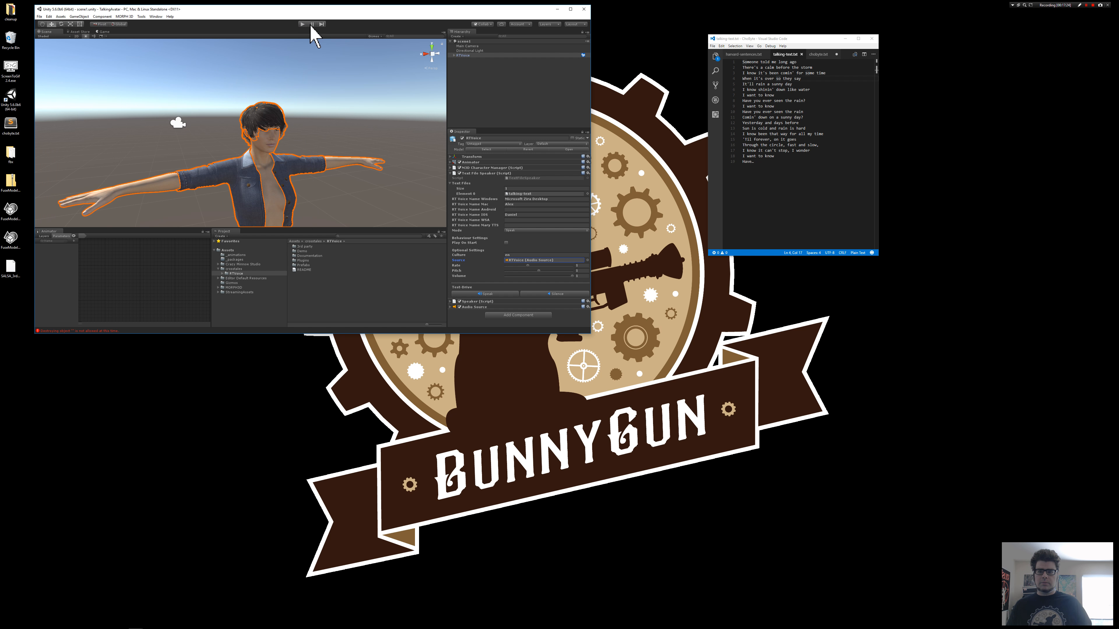
{"action": "left_click", "coordinate": [301, 24]}
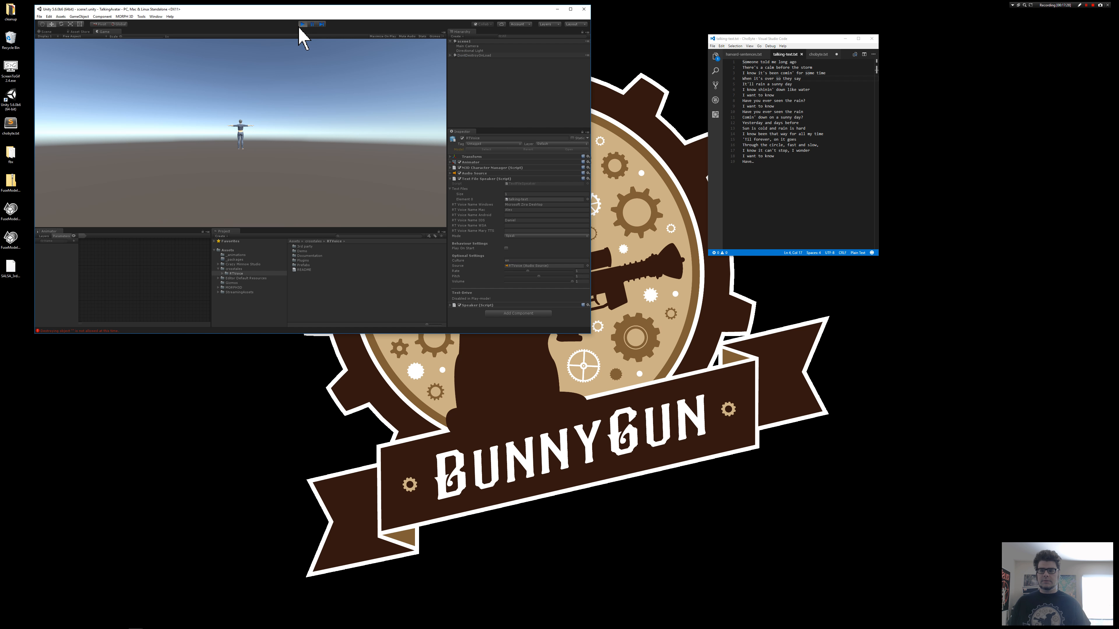
{"action": "left_click", "coordinate": [304, 25]}
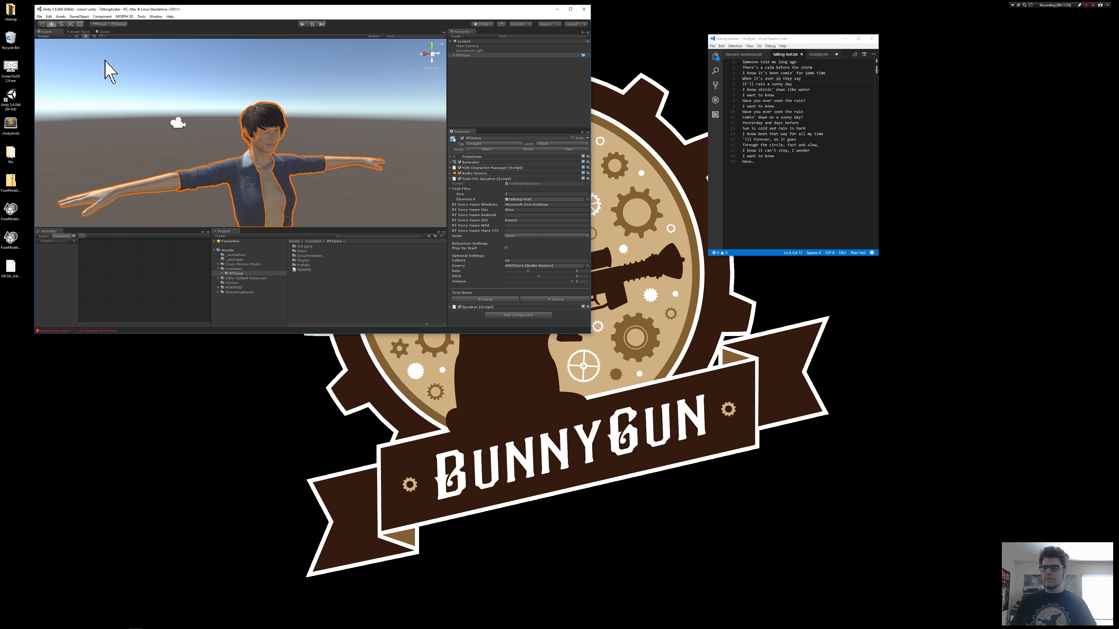
Detach the Game view into a floating window and close that window
{"action": "left_click", "coordinate": [101, 36]}
{"action": "left_click_drag", "start_coordinate": [104, 31], "coordinate": [174, 103]}
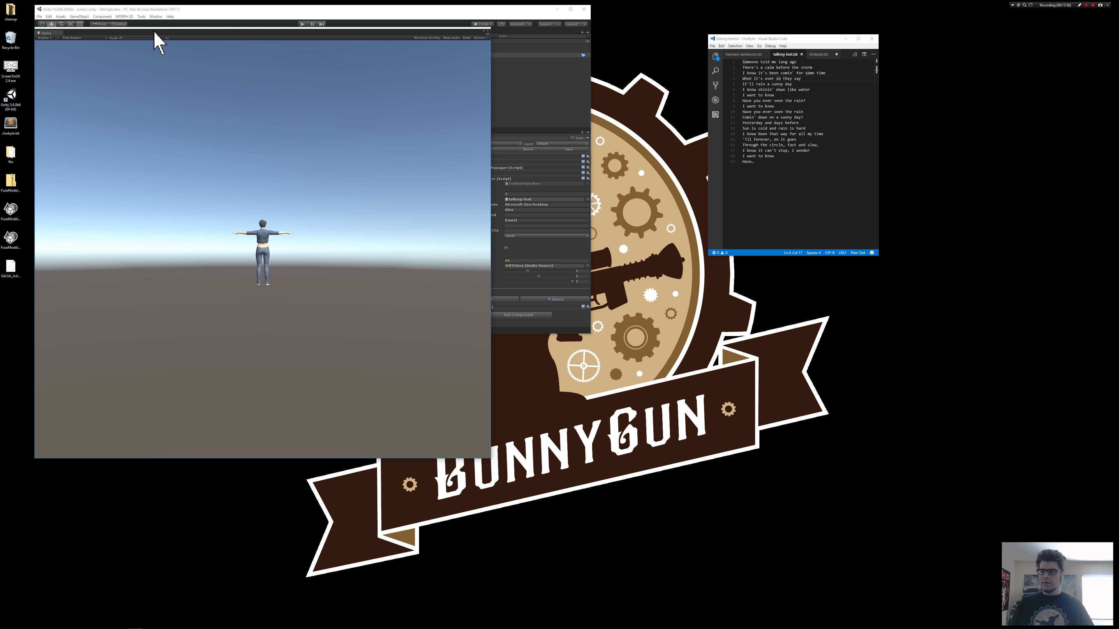
{"action": "left_click", "coordinate": [394, 32]}
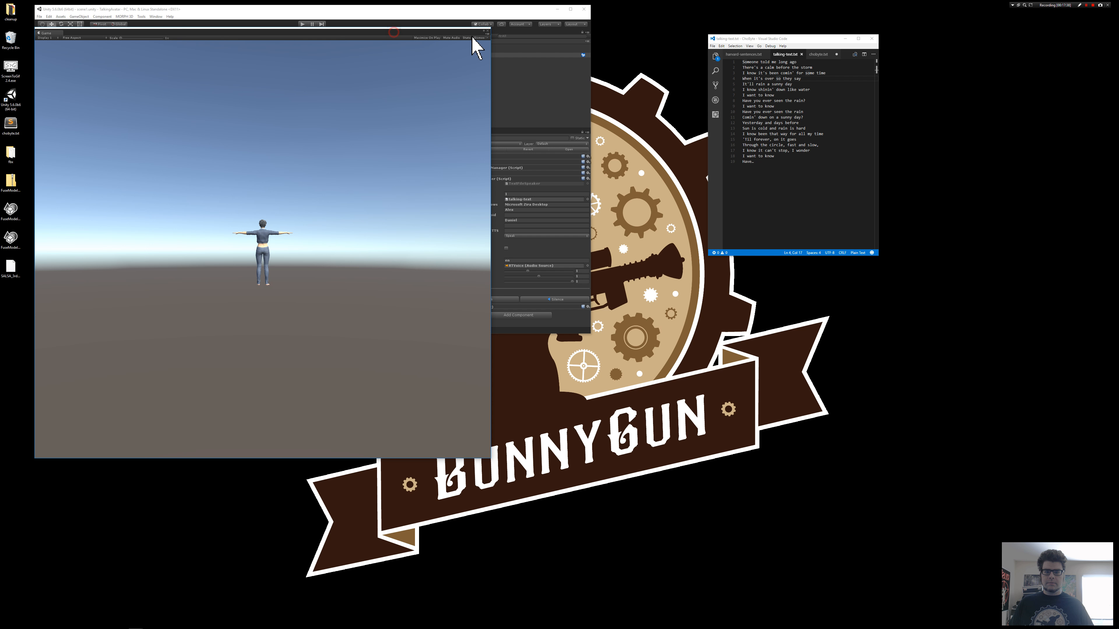
{"action": "left_click", "coordinate": [487, 31]}
Move the Main Camera in front of the character and rotate it to face the character
{"action": "mouse_move", "coordinate": [168, 100]}
{"action": "right_mouse_down"}
{"action": "mouse_move", "coordinate": [215, 133]}
{"action": "mouse_move", "coordinate": [176, 131]}
{"action": "mouse_move", "coordinate": [154, 108]}
{"action": "right_mouse_up"}
{"action": "scroll", "coordinate": [191, 120], "scroll_direction": "down", "scroll_amount": 1}
{"action": "left_click", "coordinate": [131, 105]}
{"action": "scroll", "coordinate": [158, 109], "scroll_direction": "down", "scroll_amount": 3}
{"action": "left_click_drag", "start_coordinate": [156, 112], "coordinate": [226, 136]}
{"action": "key", "text": "e"}
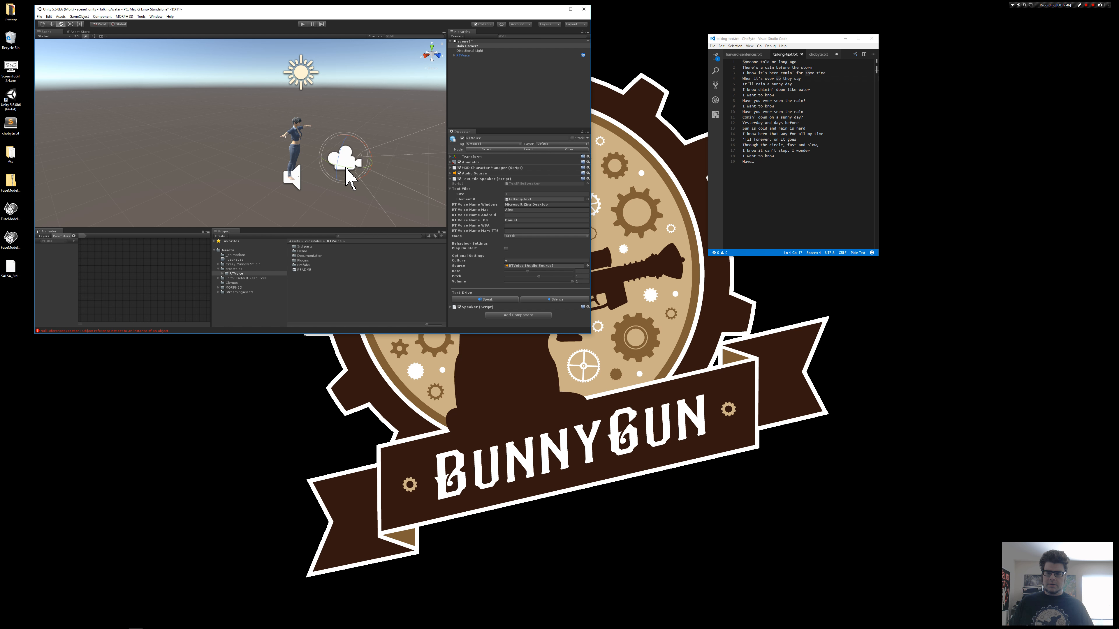
{"action": "left_click_drag", "start_coordinate": [346, 167], "coordinate": [171, 152]}
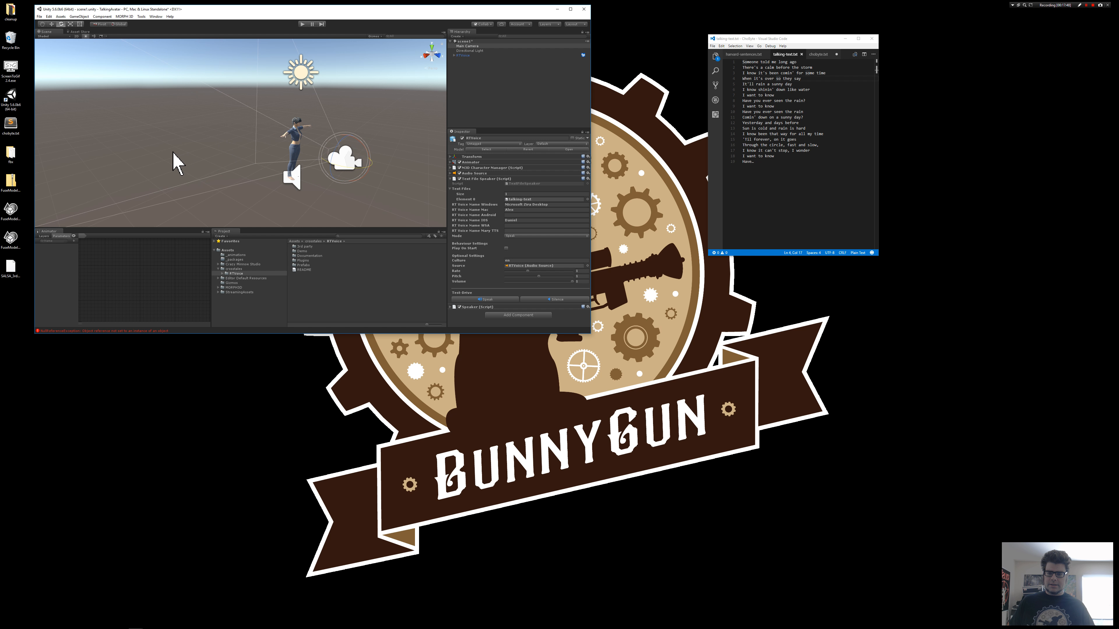
{"action": "left_click_drag", "start_coordinate": [328, 162], "coordinate": [219, 145]}
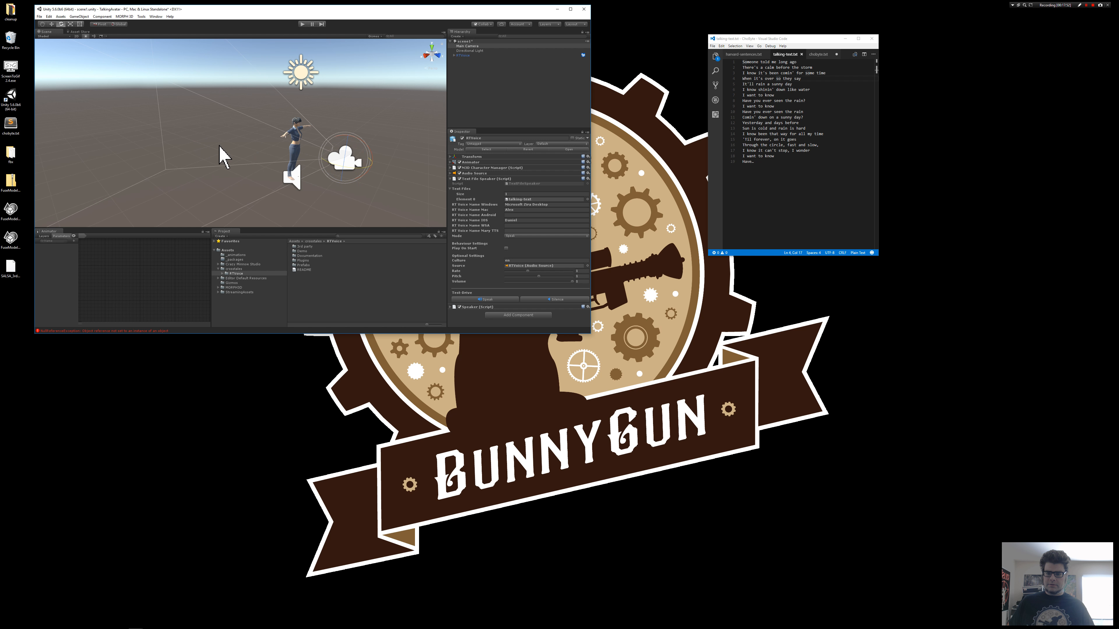
Open a floating Game view, shrink it beside the Unity editor, and move the Visual Studio Code window clear of it
{"action": "left_click", "coordinate": [156, 17]}
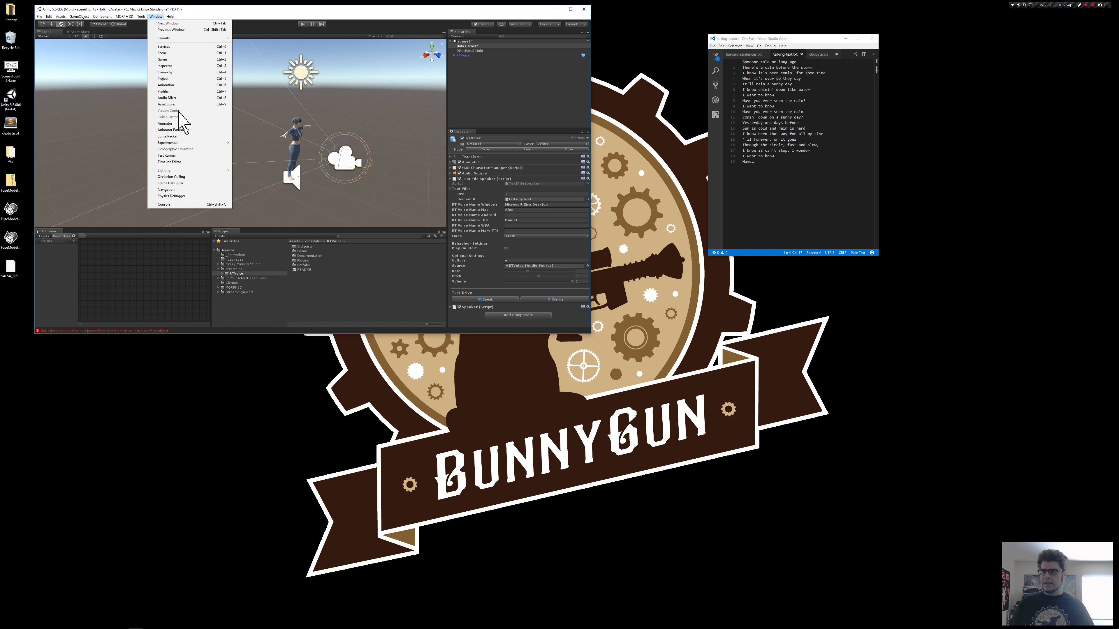
{"action": "left_click", "coordinate": [164, 59]}
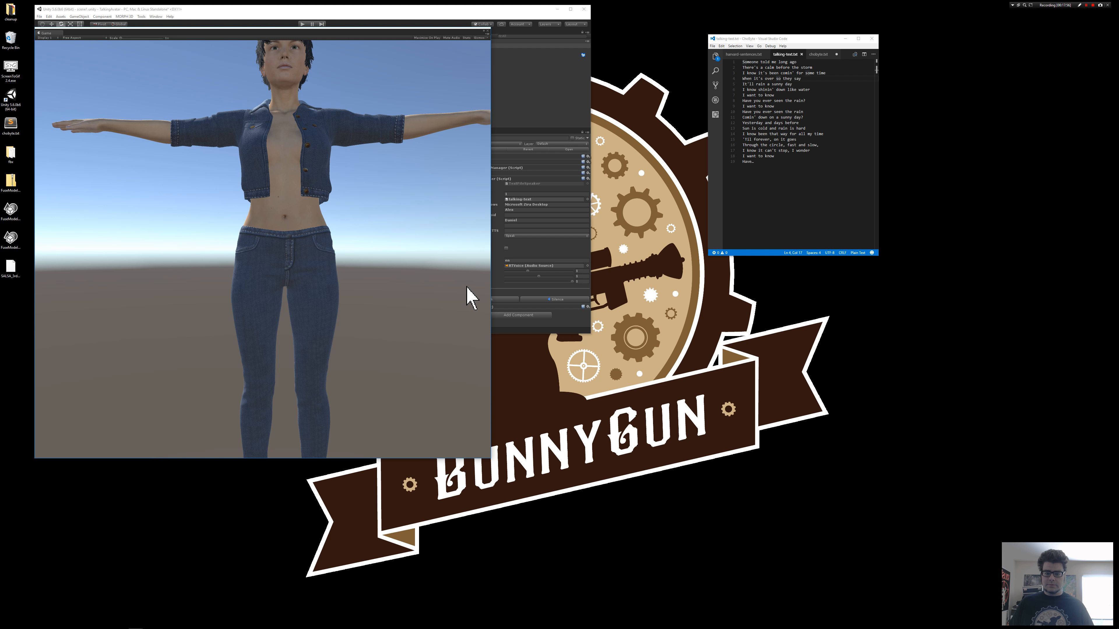
{"action": "left_click_drag", "start_coordinate": [485, 455], "coordinate": [220, 179]}
{"action": "left_click_drag", "start_coordinate": [165, 47], "coordinate": [724, 71]}
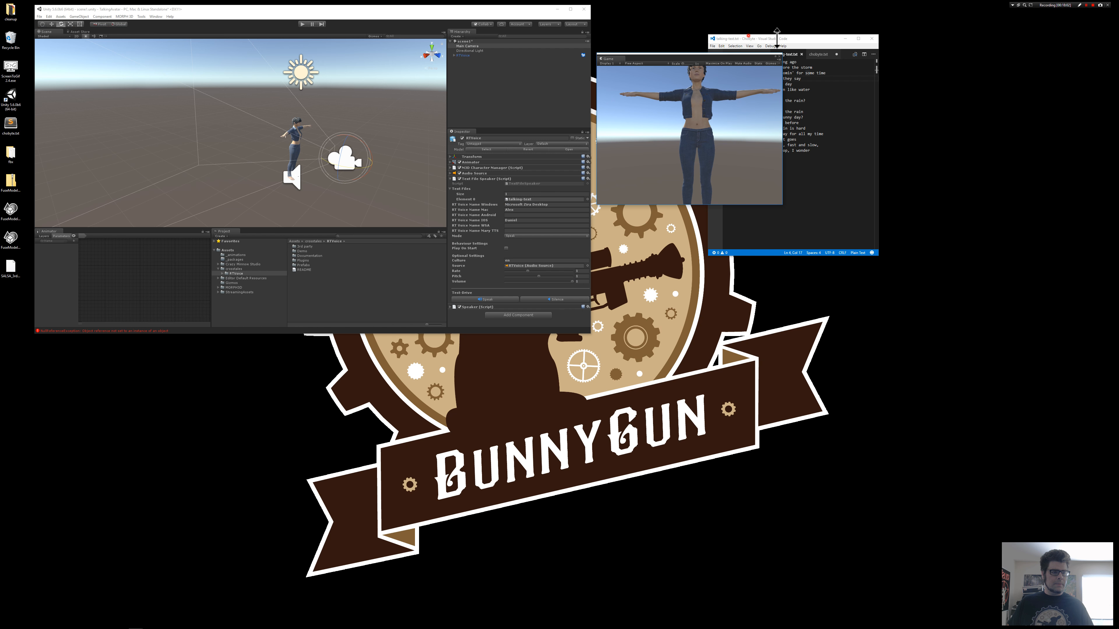
{"action": "left_click", "coordinate": [804, 38]}
{"action": "left_click_drag", "start_coordinate": [804, 39], "coordinate": [943, 33]}
Move the Main Camera up and closer so the Game view frames the character's face
{"action": "left_click", "coordinate": [345, 158]}
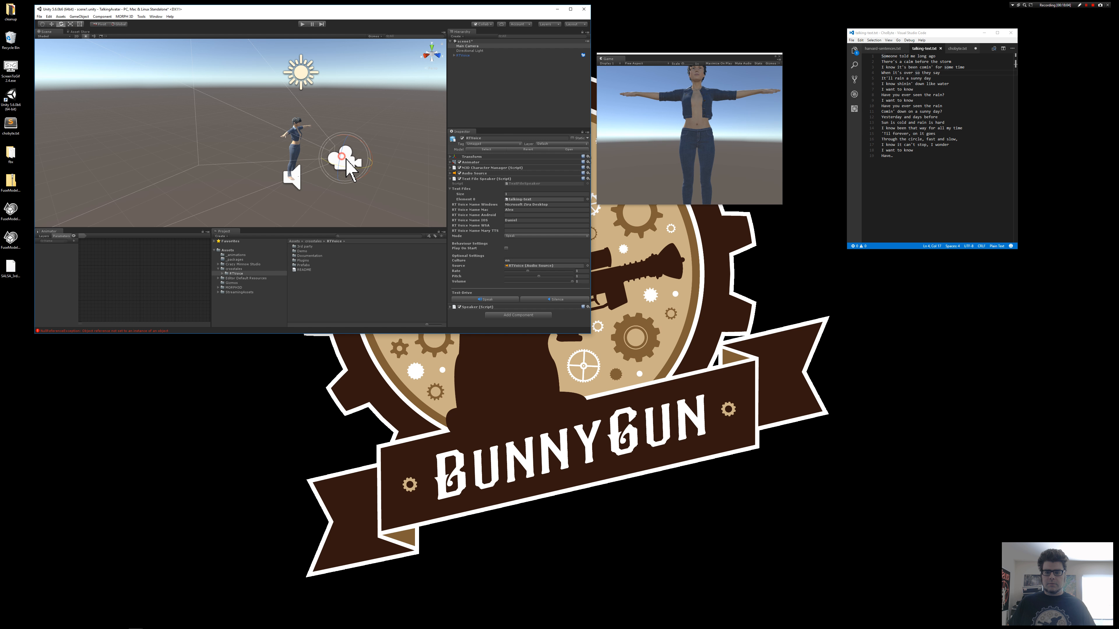
{"action": "key", "text": "w"}
{"action": "left_click_drag", "start_coordinate": [348, 132], "coordinate": [315, 104]}
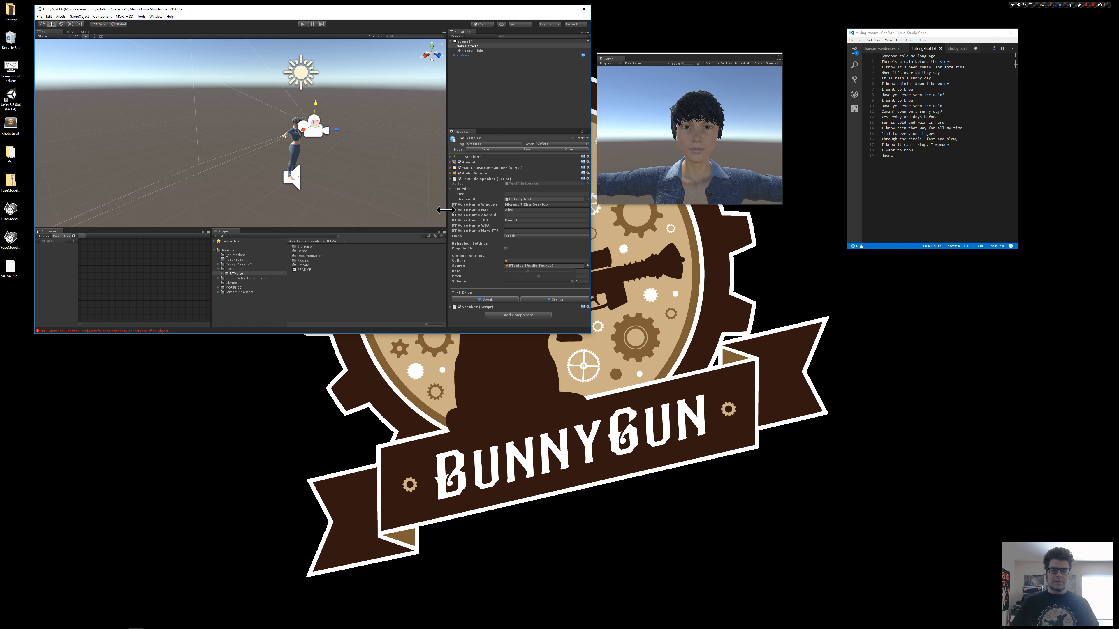
Test-run the scene with the new camera framing and stop play mode
{"action": "left_click", "coordinate": [303, 24]}
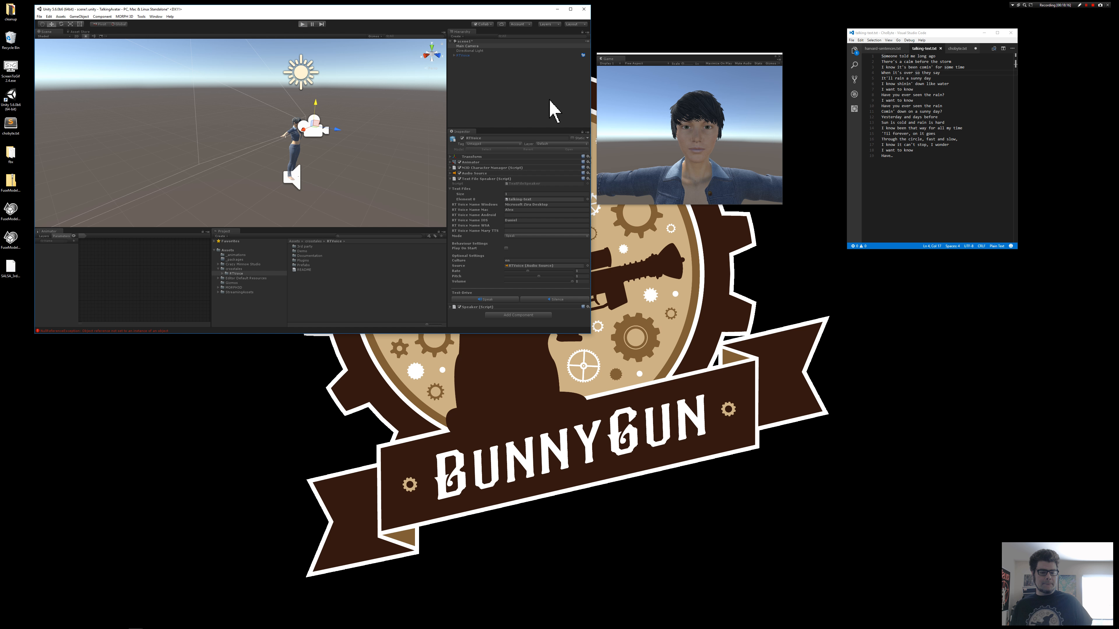
{"action": "left_click", "coordinate": [303, 24]}
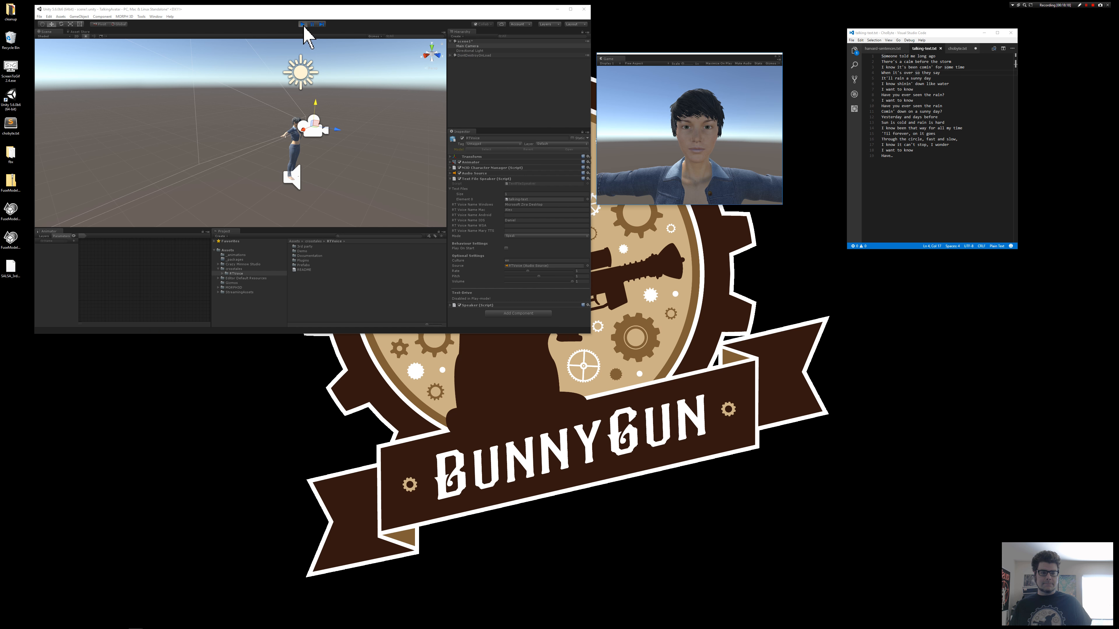
{"action": "left_click", "coordinate": [302, 24]}
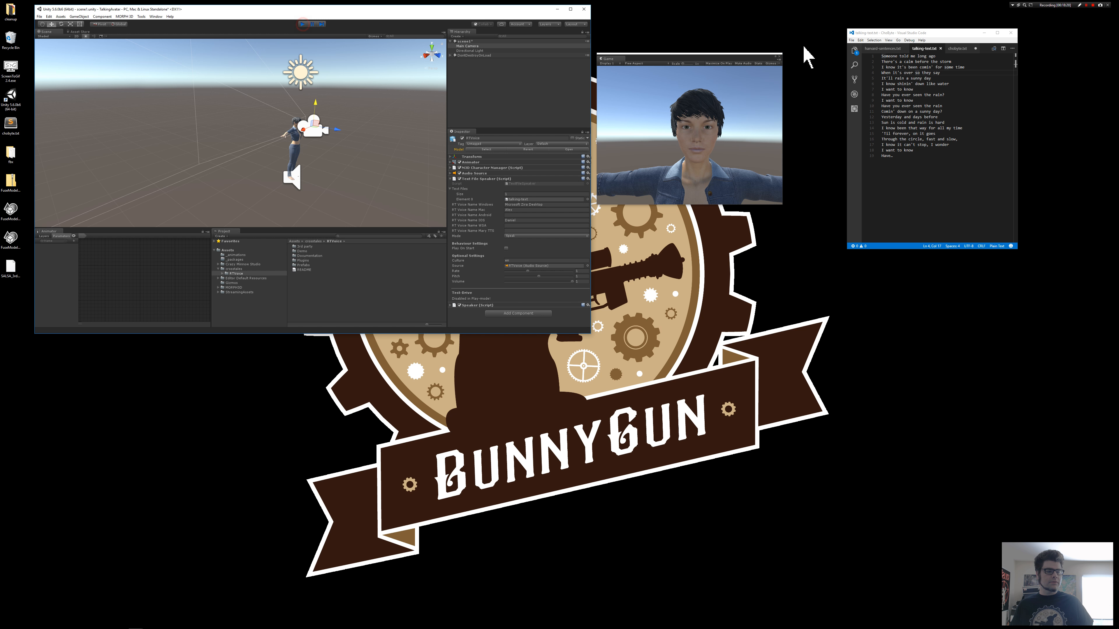
{"action": "left_click", "coordinate": [1087, 6]}
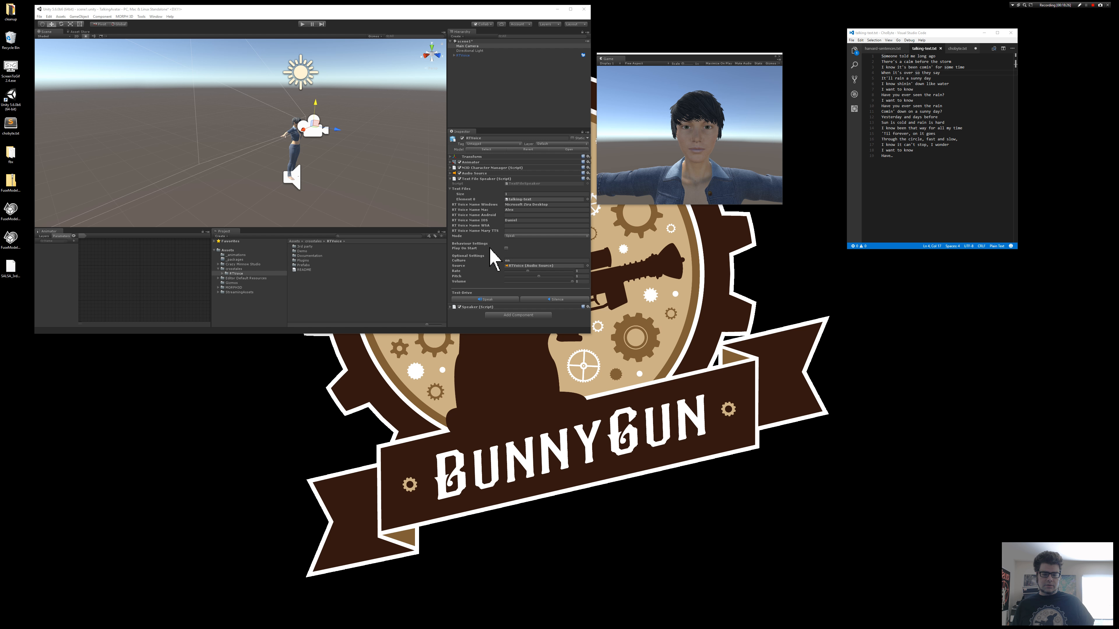
Enable Play On Start for the Text File Speaker and test-run the scene
{"action": "left_click", "coordinate": [506, 248]}
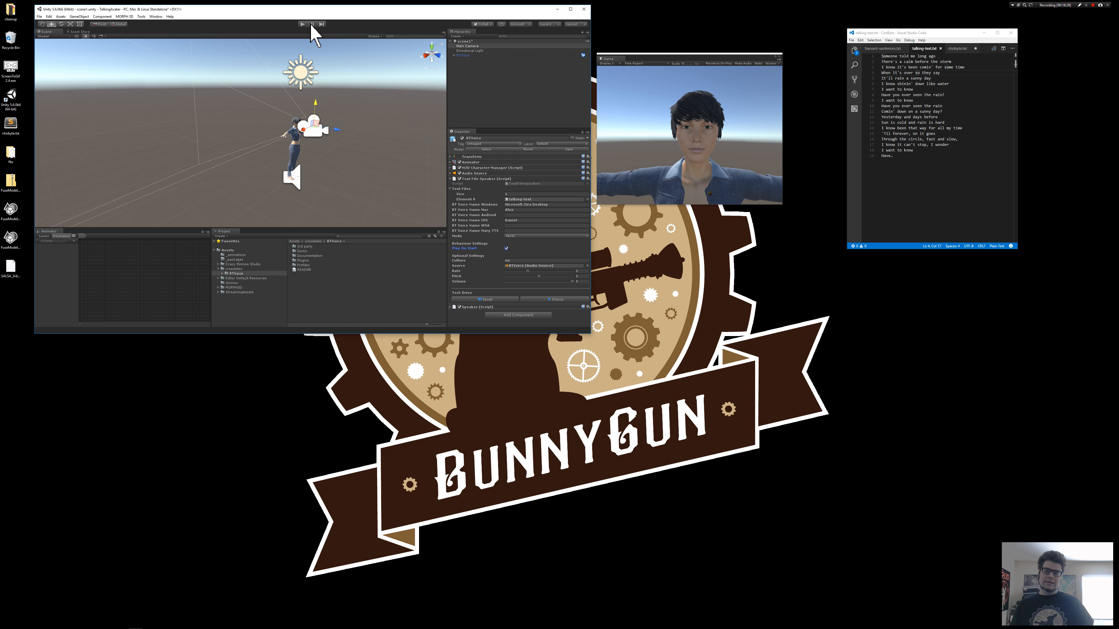
{"action": "left_click", "coordinate": [301, 24]}
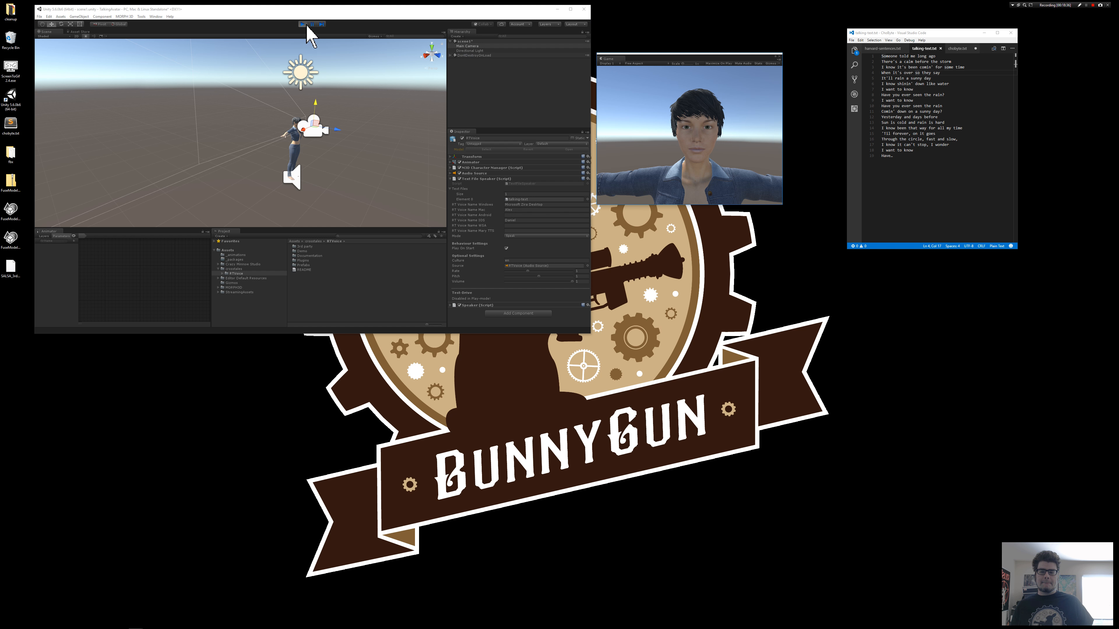
{"action": "left_click", "coordinate": [303, 25]}
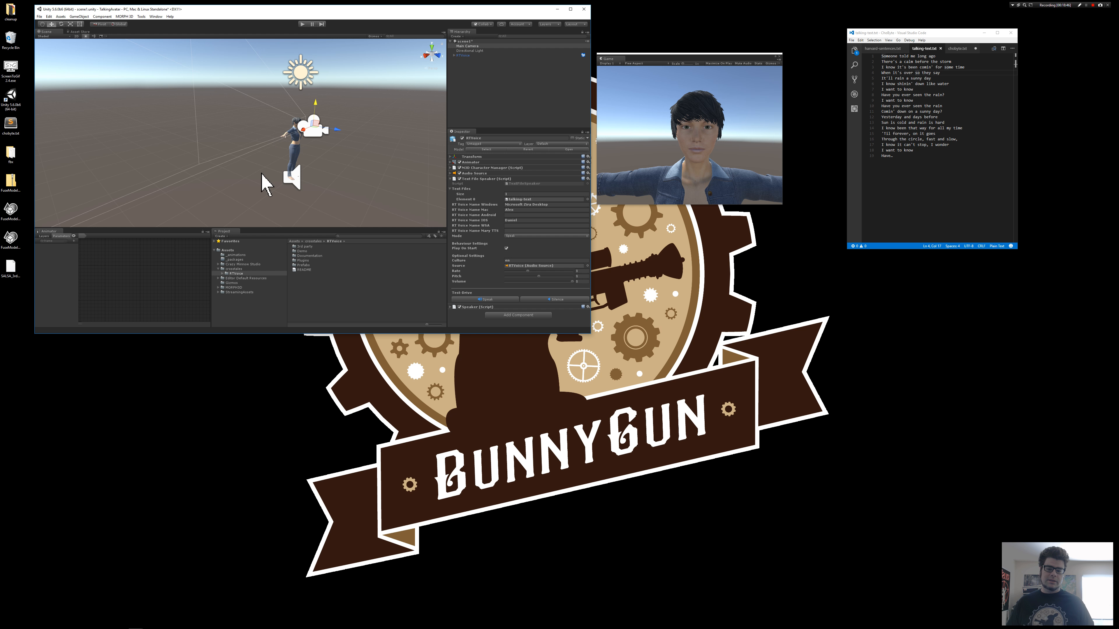
Collapse the Text File Speaker component and add the SALSA 1-Click MCS Setup to the RTVoice character
{"action": "left_click", "coordinate": [450, 179]}
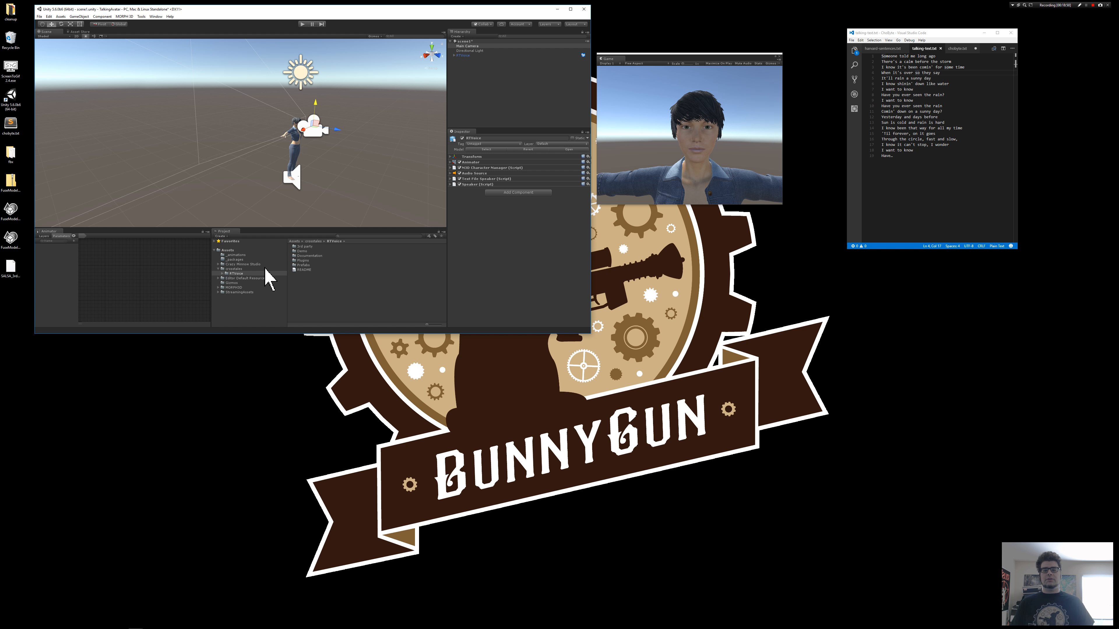
{"action": "left_click", "coordinate": [111, 16]}
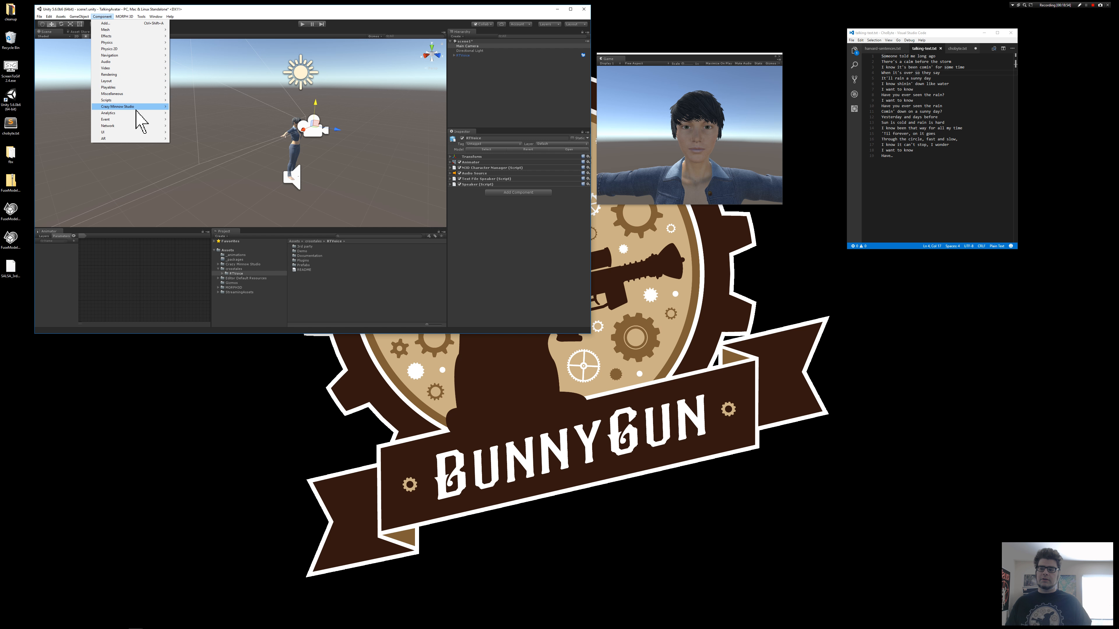
{"action": "mouse_move", "coordinate": [136, 107]}
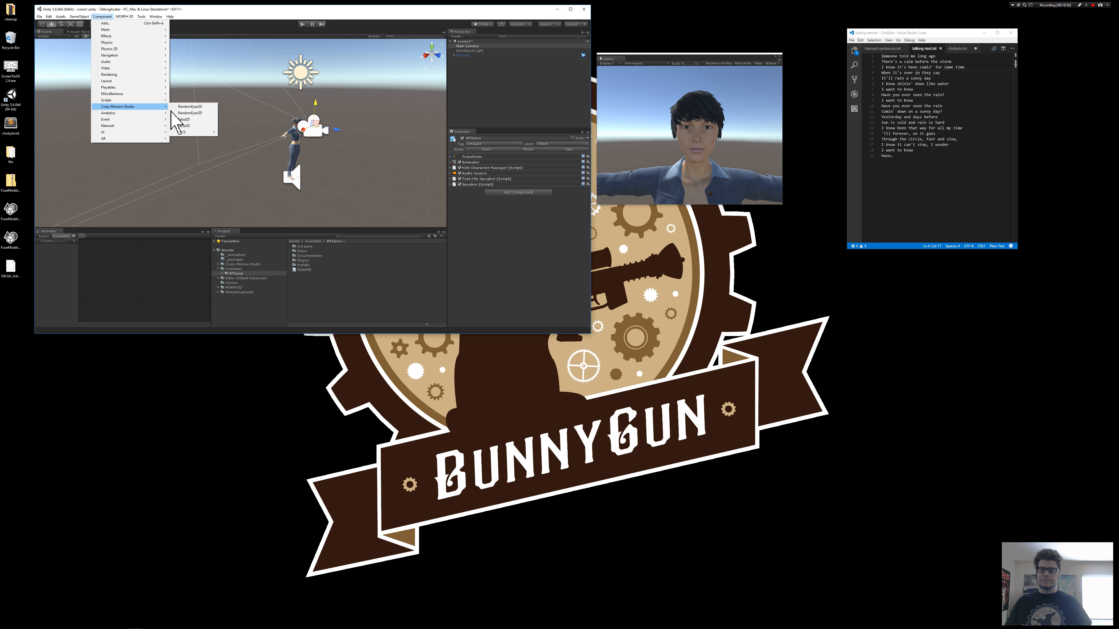
{"action": "mouse_move", "coordinate": [194, 133]}
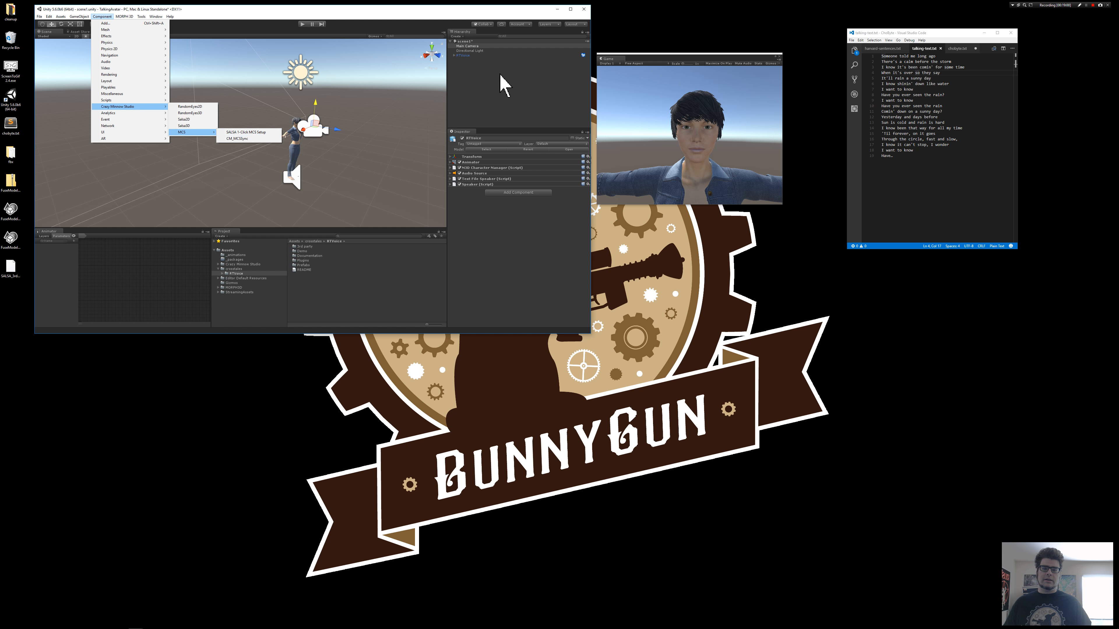
{"action": "left_click", "coordinate": [472, 56]}
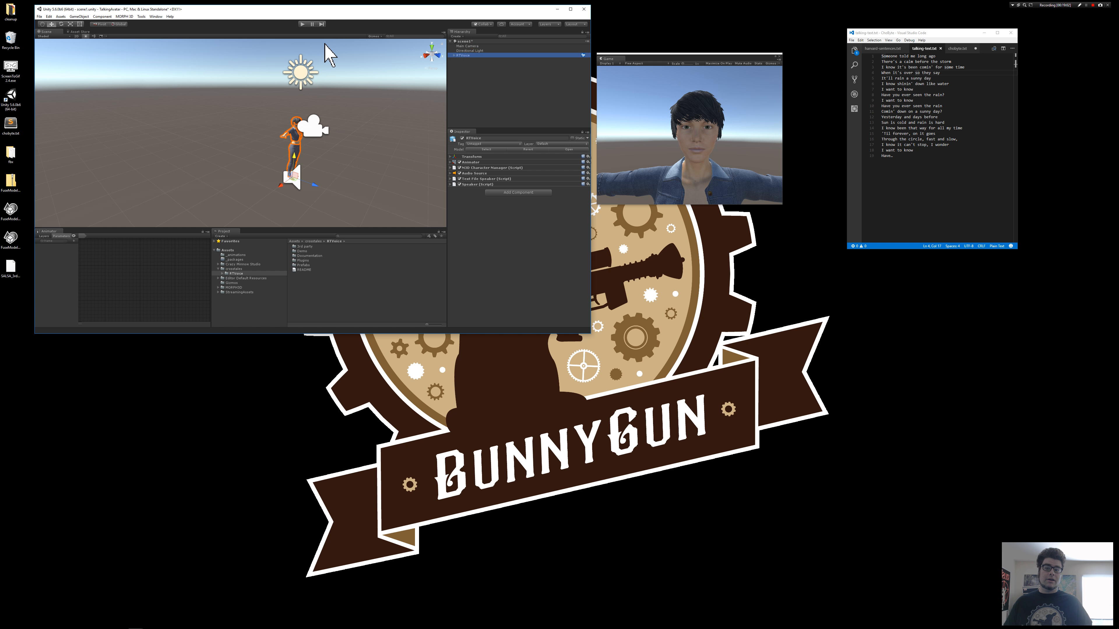
{"action": "left_click", "coordinate": [102, 17]}
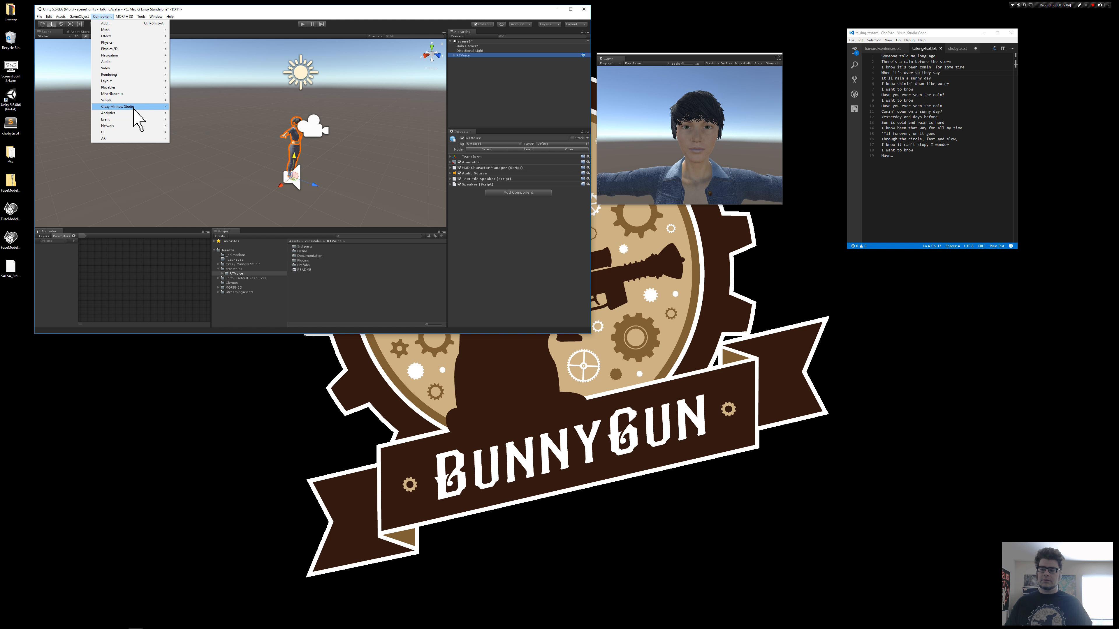
{"action": "mouse_move", "coordinate": [208, 133]}
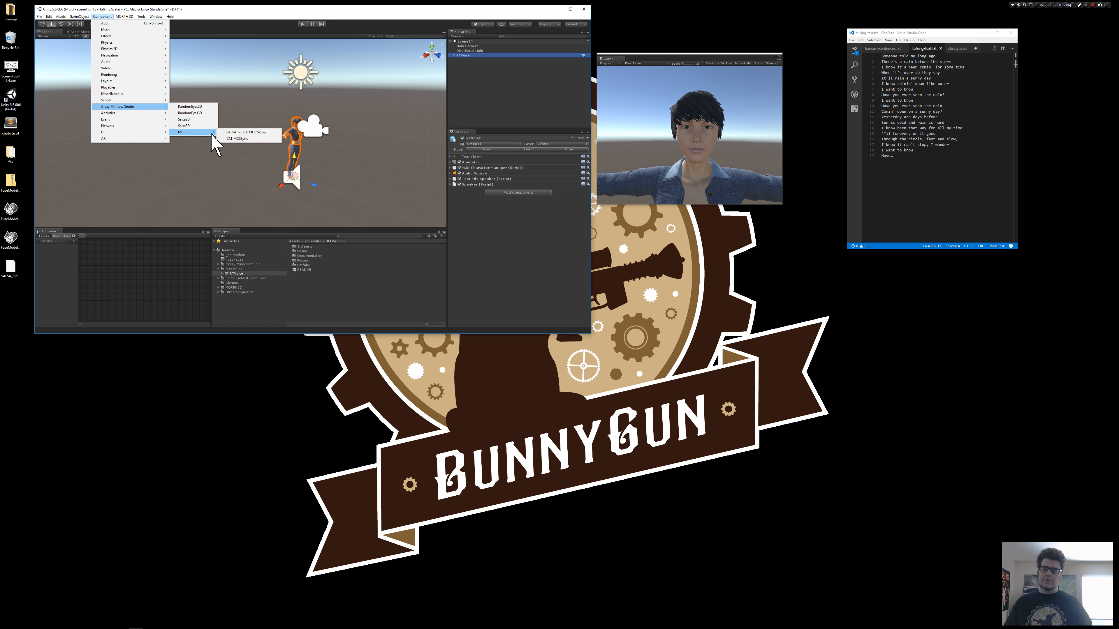
{"action": "left_click", "coordinate": [245, 132]}
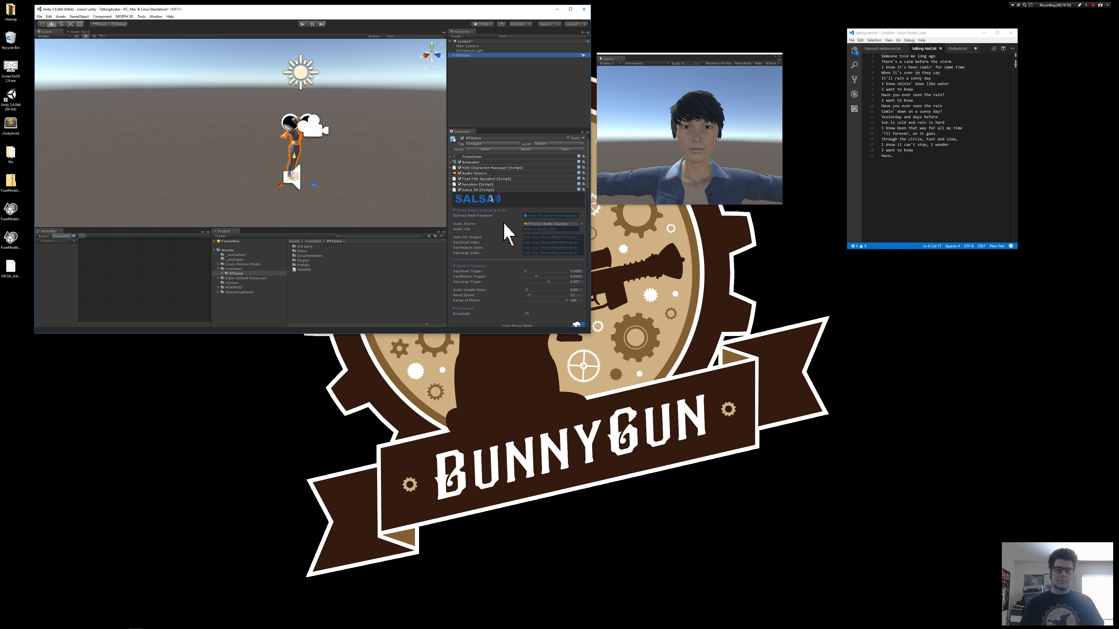
Look over the added SALSA and RandomEyes components, test-run the scene with them, and stop play mode
{"action": "scroll", "coordinate": [511, 249], "scroll_direction": "down", "scroll_amount": 5}
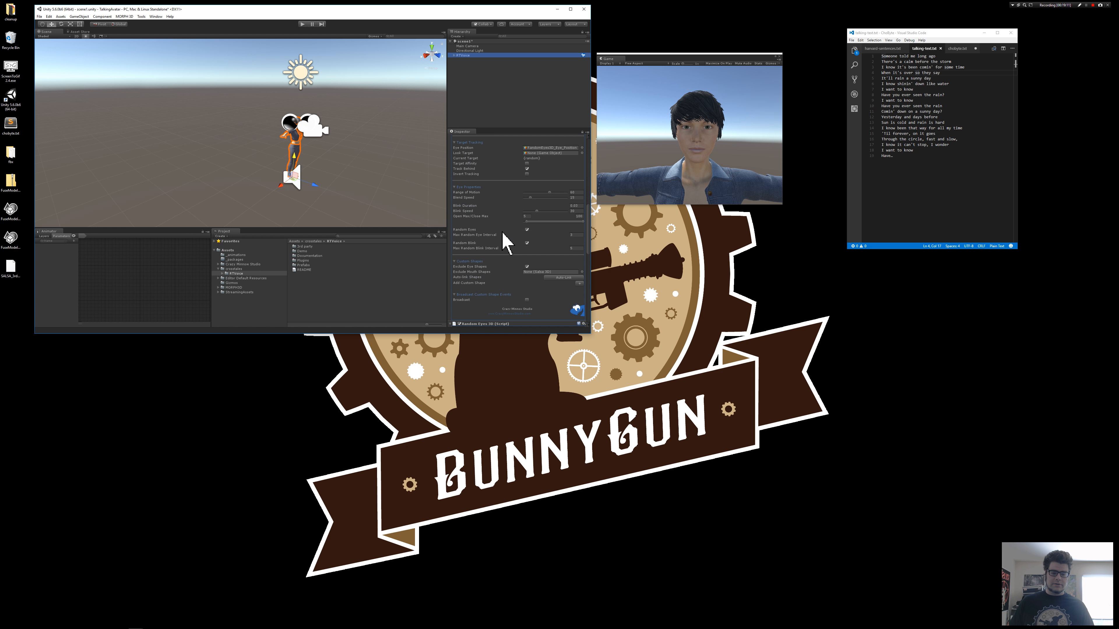
{"action": "scroll", "coordinate": [503, 249], "scroll_direction": "down", "scroll_amount": 5}
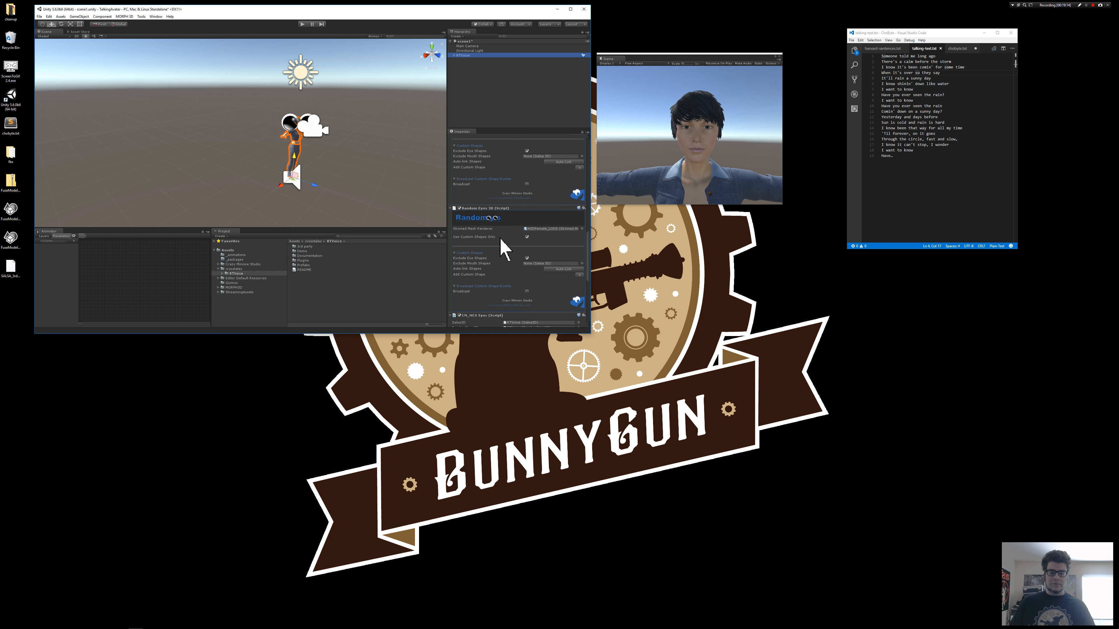
{"action": "scroll", "coordinate": [499, 254], "scroll_direction": "up", "scroll_amount": 5}
{"action": "scroll", "coordinate": [458, 265], "scroll_direction": "up", "scroll_amount": 3}
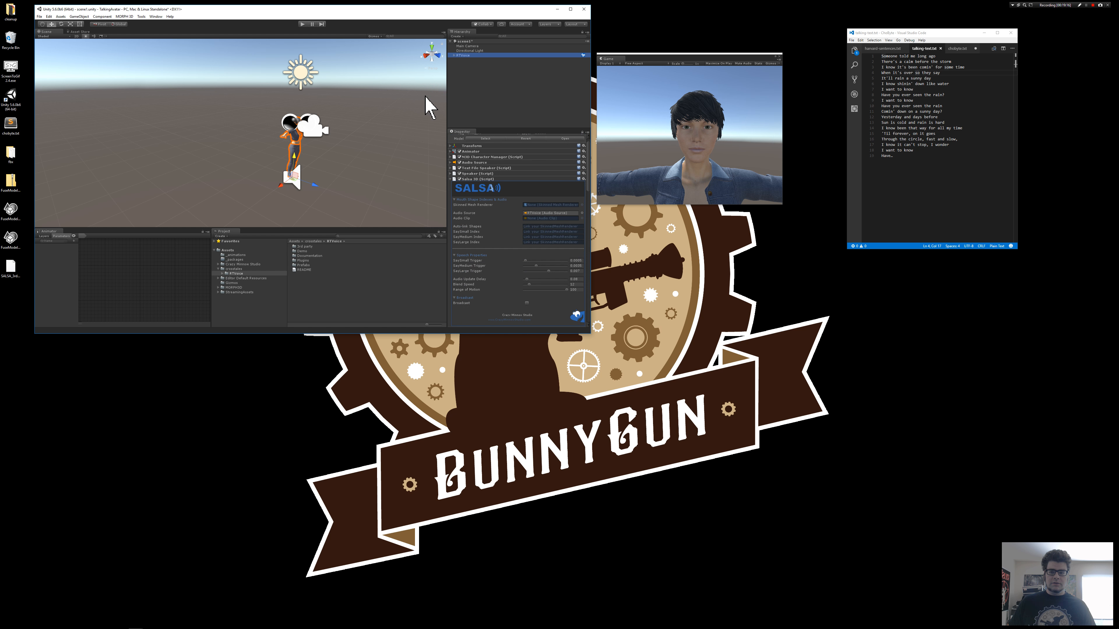
{"action": "left_click", "coordinate": [302, 24]}
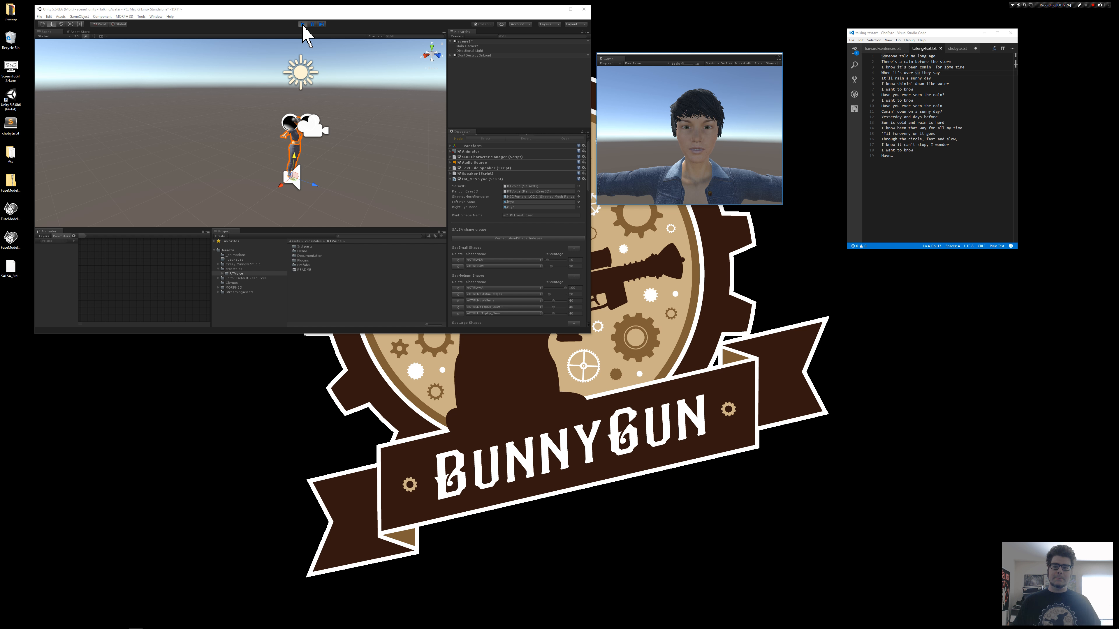
{"action": "left_click", "coordinate": [303, 24]}
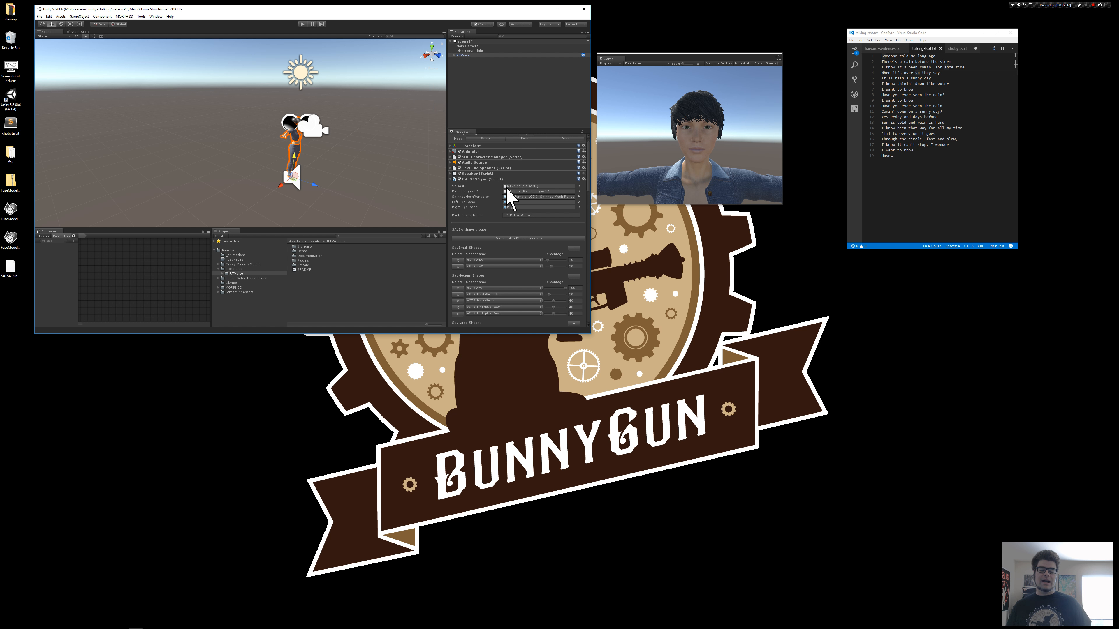
Collapse the CM_MCS Sync and both Random Eyes 3D components, keeping the Salsa 3D settings expanded
{"action": "scroll", "coordinate": [511, 195], "scroll_direction": "down", "scroll_amount": 2}
{"action": "scroll", "coordinate": [511, 200], "scroll_direction": "down", "scroll_amount": 2}
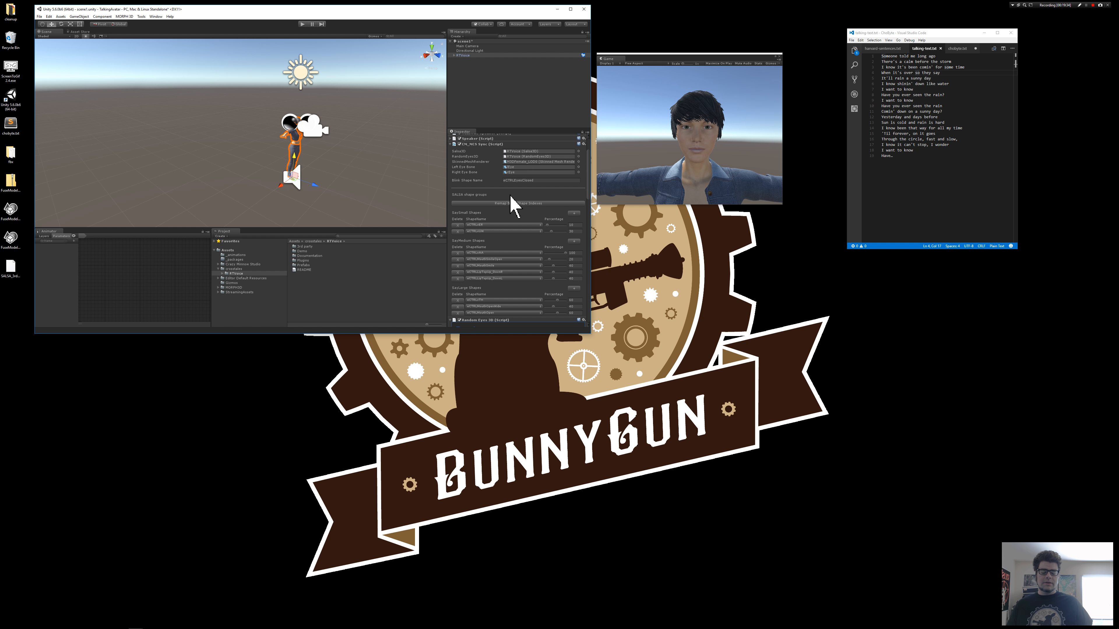
{"action": "scroll", "coordinate": [511, 204], "scroll_direction": "up", "scroll_amount": 4}
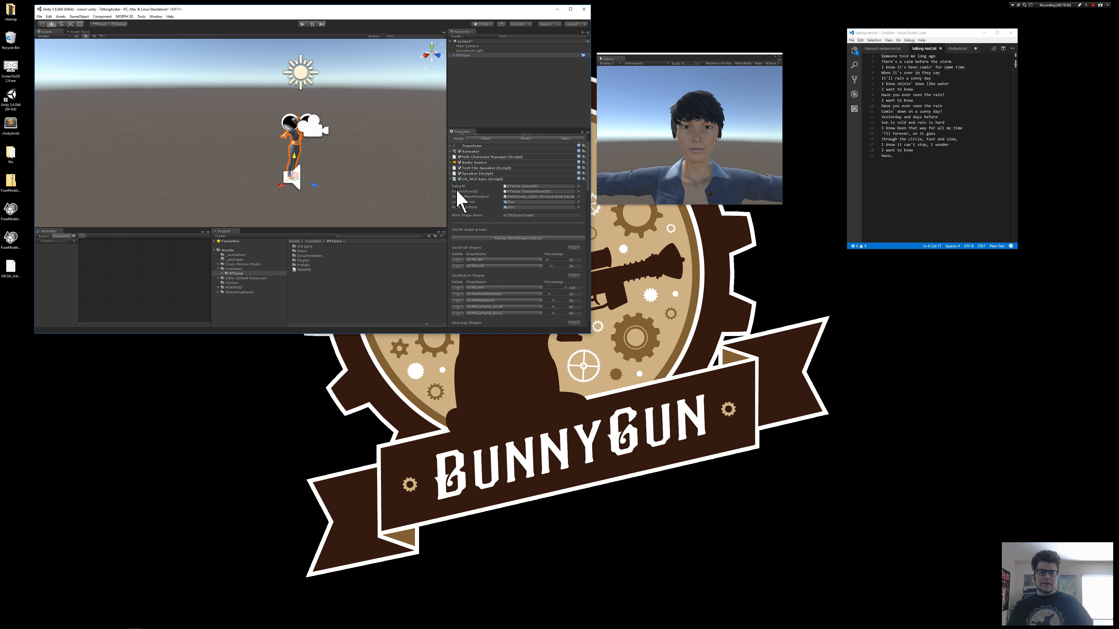
{"action": "left_click", "coordinate": [451, 180]}
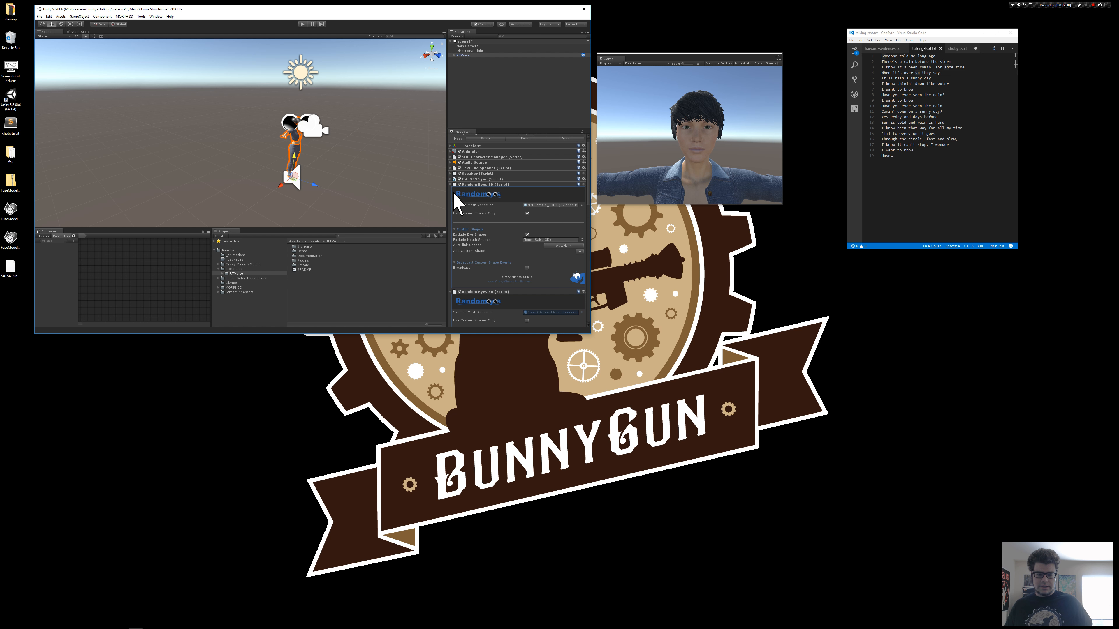
{"action": "left_click", "coordinate": [450, 185]}
{"action": "left_click", "coordinate": [450, 190]}
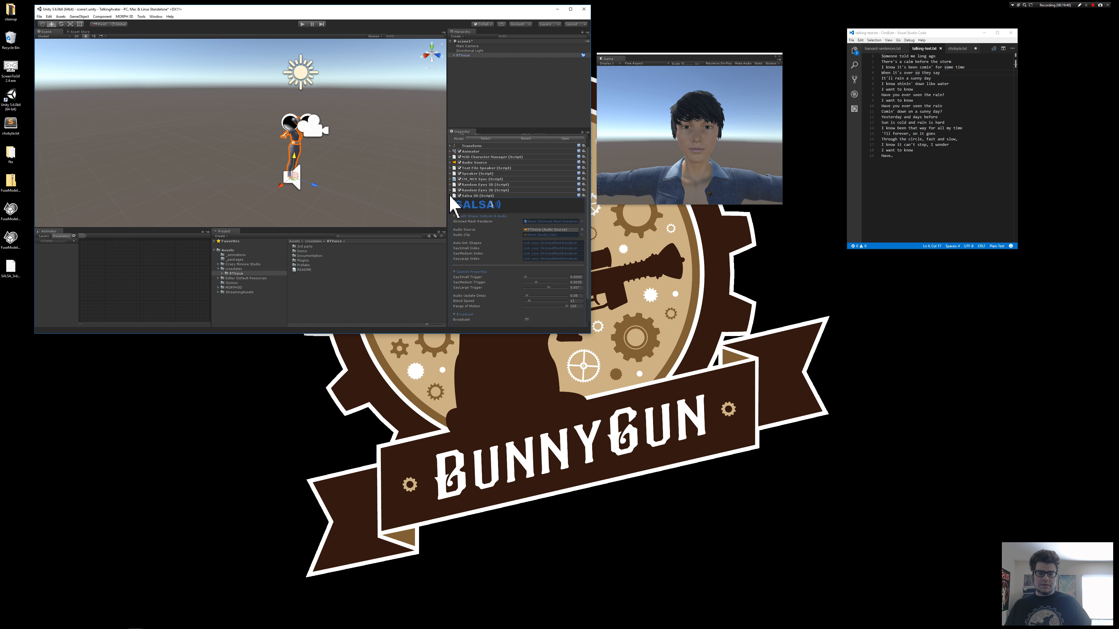
{"action": "left_click", "coordinate": [450, 196]}
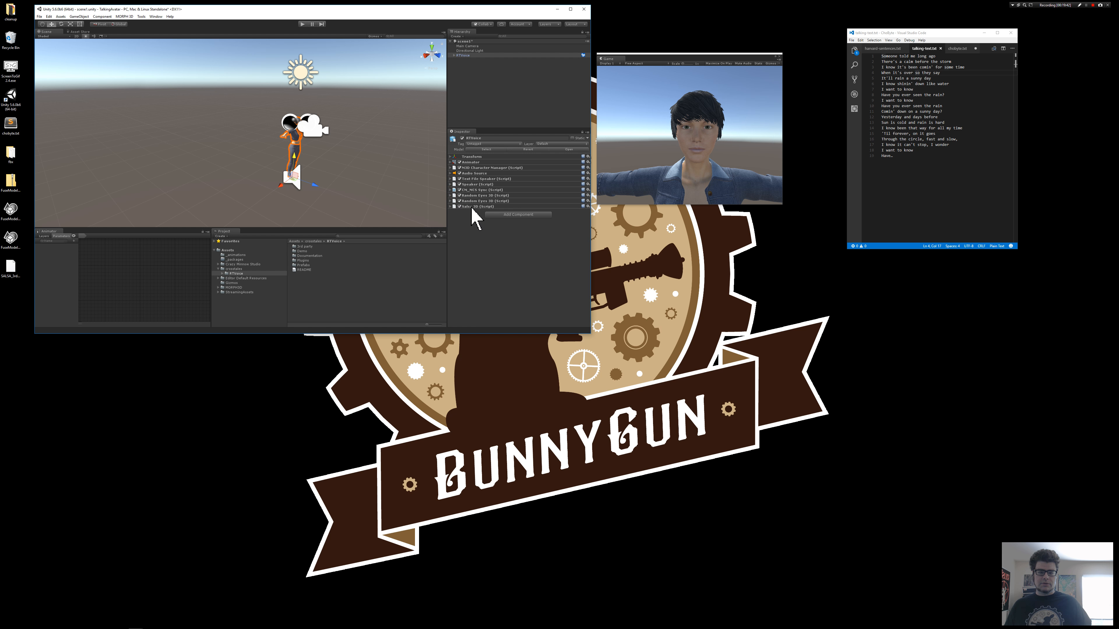
{"action": "left_click", "coordinate": [450, 206]}
{"action": "scroll", "coordinate": [489, 225], "scroll_direction": "down", "scroll_amount": 3}
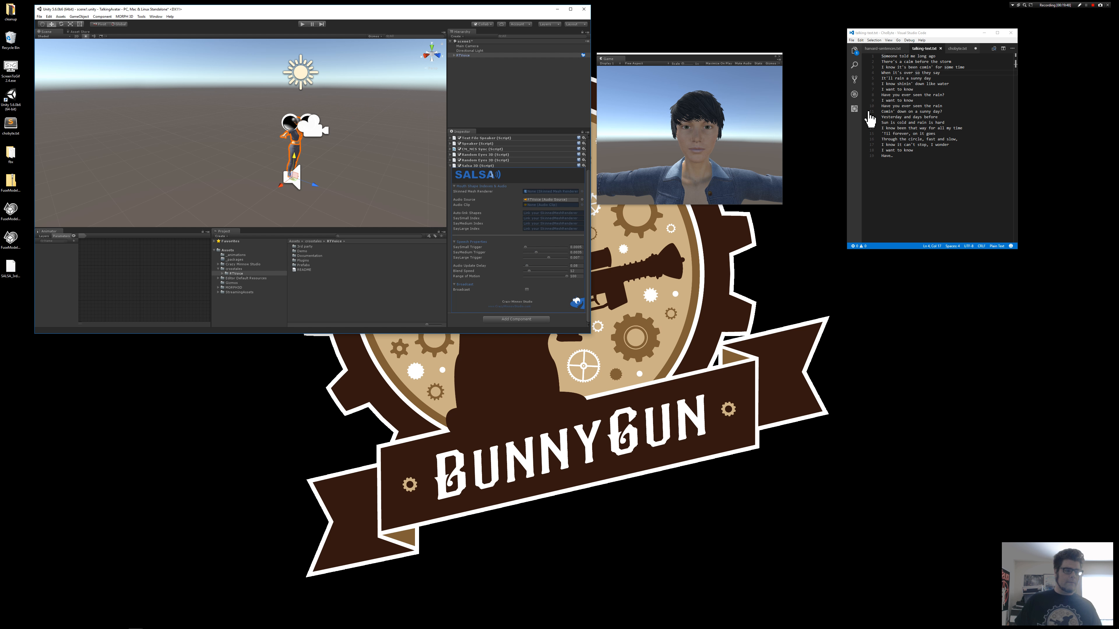
Lengthen the talking text file in Visual Studio Code by appending a copy of its entire contents at the end
{"action": "left_click", "coordinate": [913, 121]}
{"action": "key", "text": "ctrl+a"}
{"action": "key", "text": "ctrl+c"}
{"action": "left_click", "coordinate": [912, 170]}
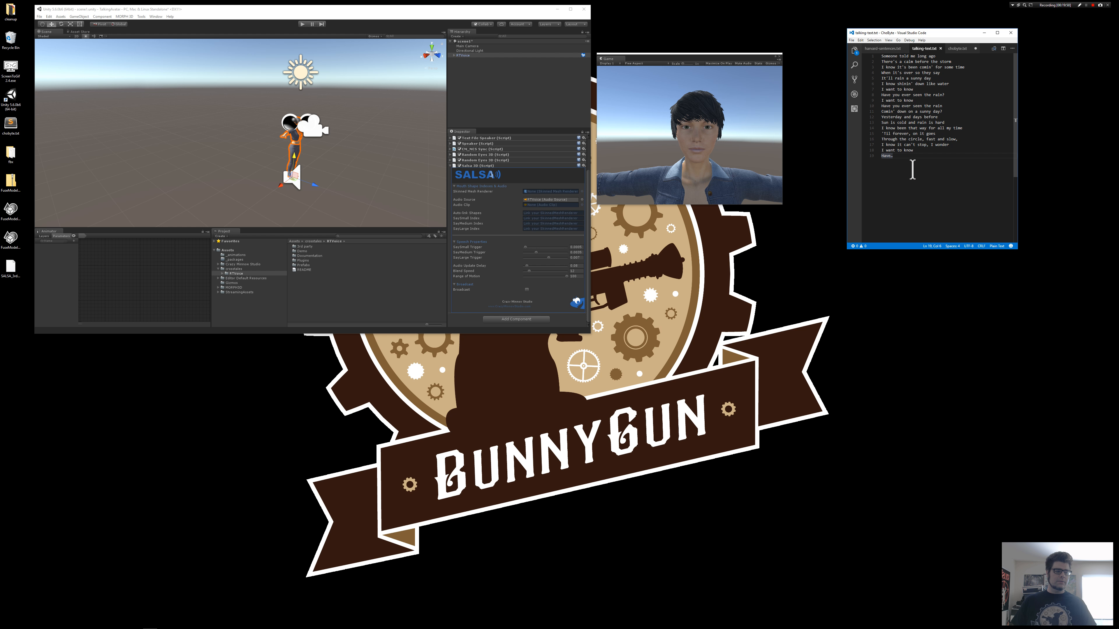
{"action": "key", "text": "ctrl+v"}
{"action": "scroll", "coordinate": [914, 137], "scroll_direction": "down", "scroll_amount": 5}
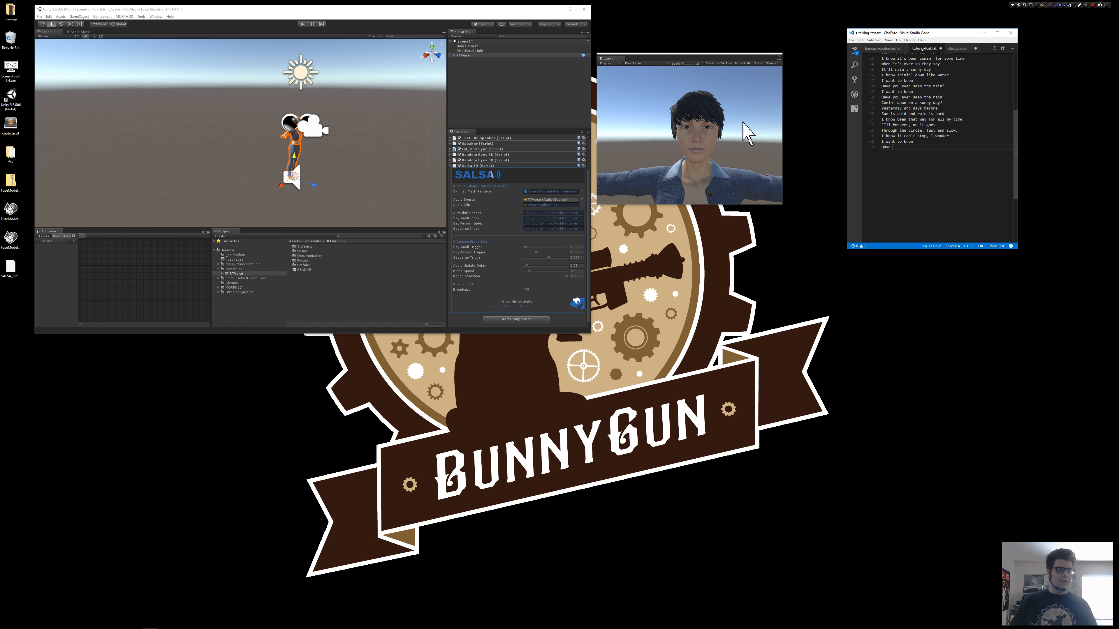
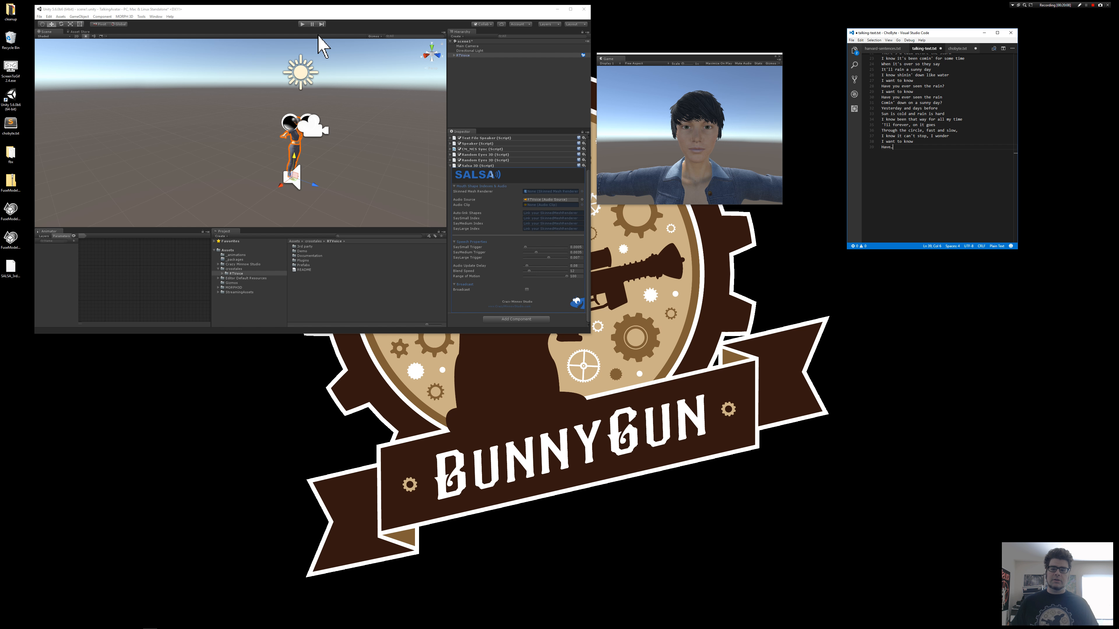
Run the scene and tune Salsa 3D's Say Small, Say Medium and Say Large Triggers, trying both extremes before settling on ascending thresholds
{"action": "left_click", "coordinate": [302, 24]}
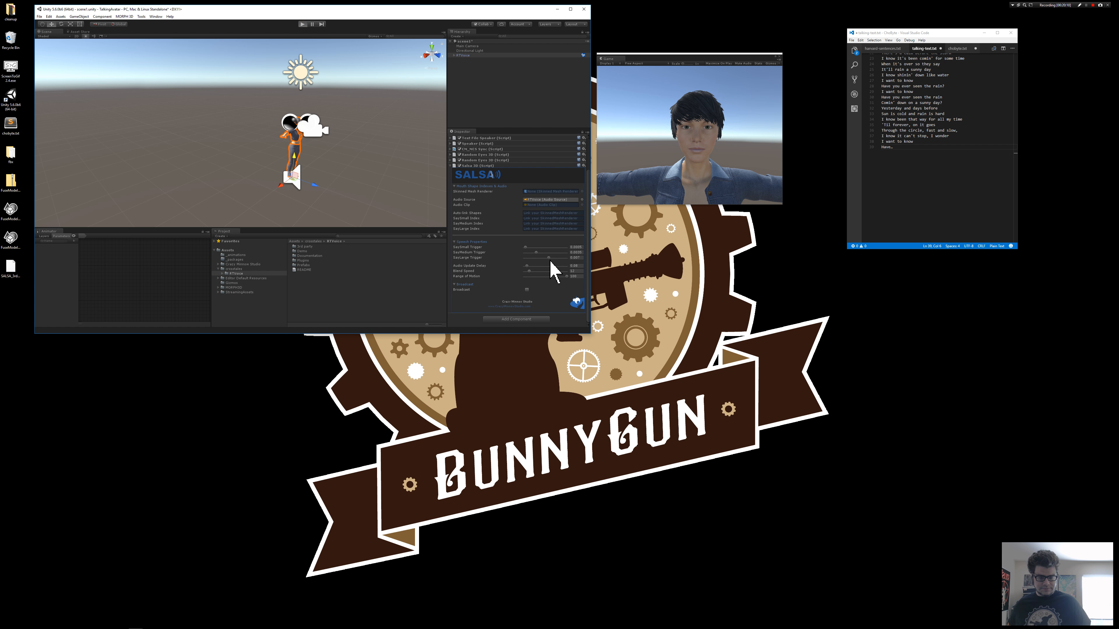
{"action": "key", "text": "ctrl+p"}
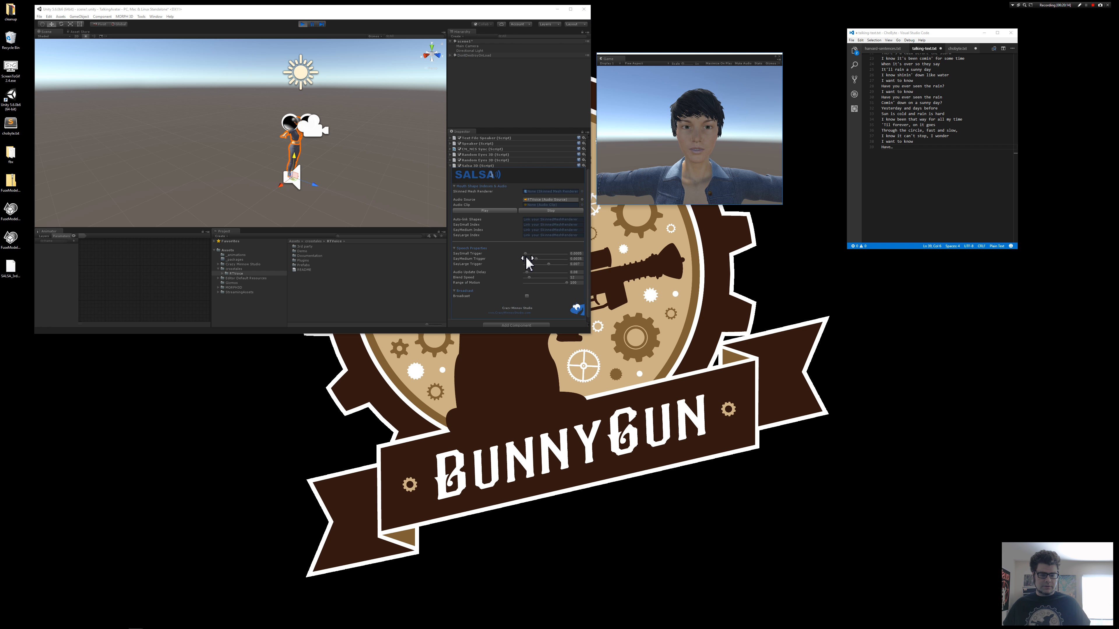
{"action": "left_click_drag", "start_coordinate": [526, 256], "coordinate": [558, 267]}
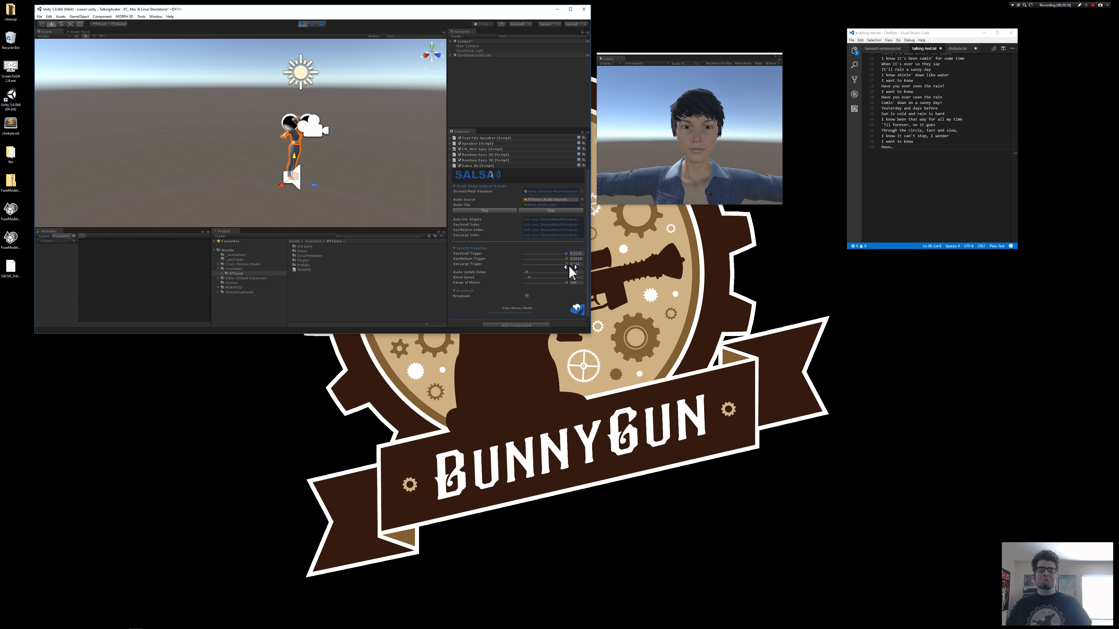
{"action": "left_click_drag", "start_coordinate": [566, 254], "coordinate": [494, 275]}
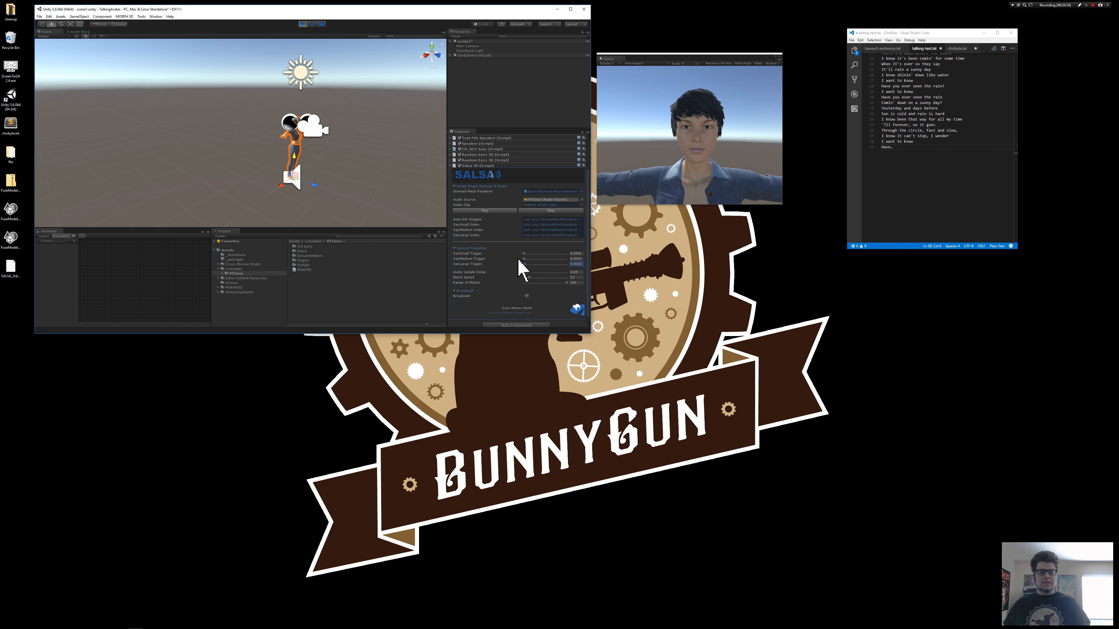
{"action": "left_click_drag", "start_coordinate": [548, 265], "coordinate": [547, 265]}
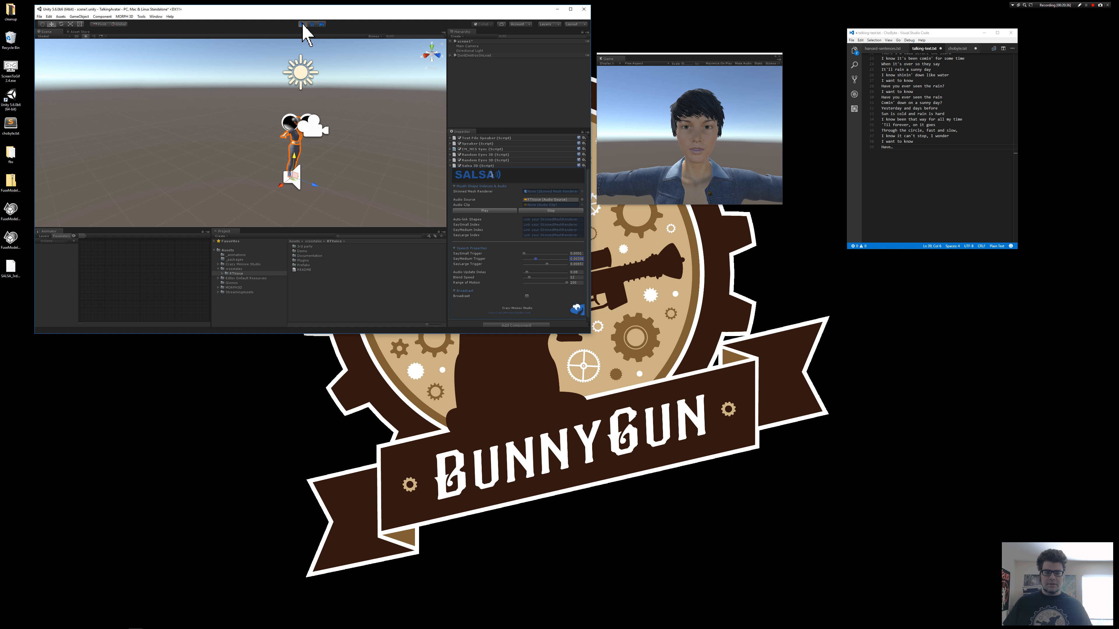
Copy the Salsa 3D component's values from play mode, stop the scene, and paste them back onto the same component
{"action": "scroll", "coordinate": [586, 216], "scroll_direction": "up", "scroll_amount": 3}
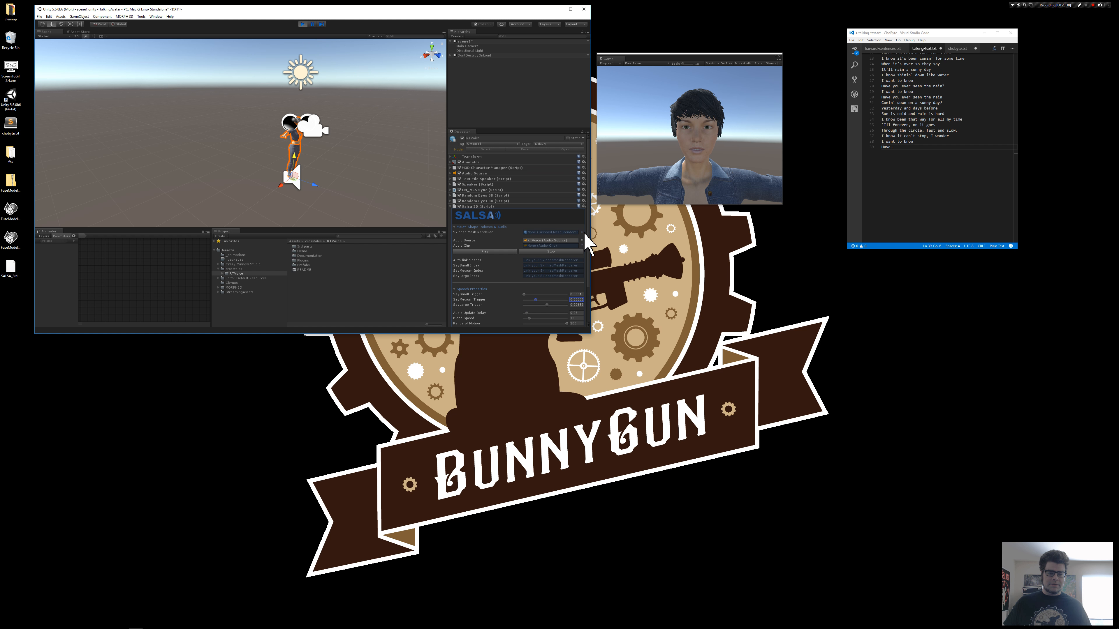
{"action": "left_click", "coordinate": [583, 207]}
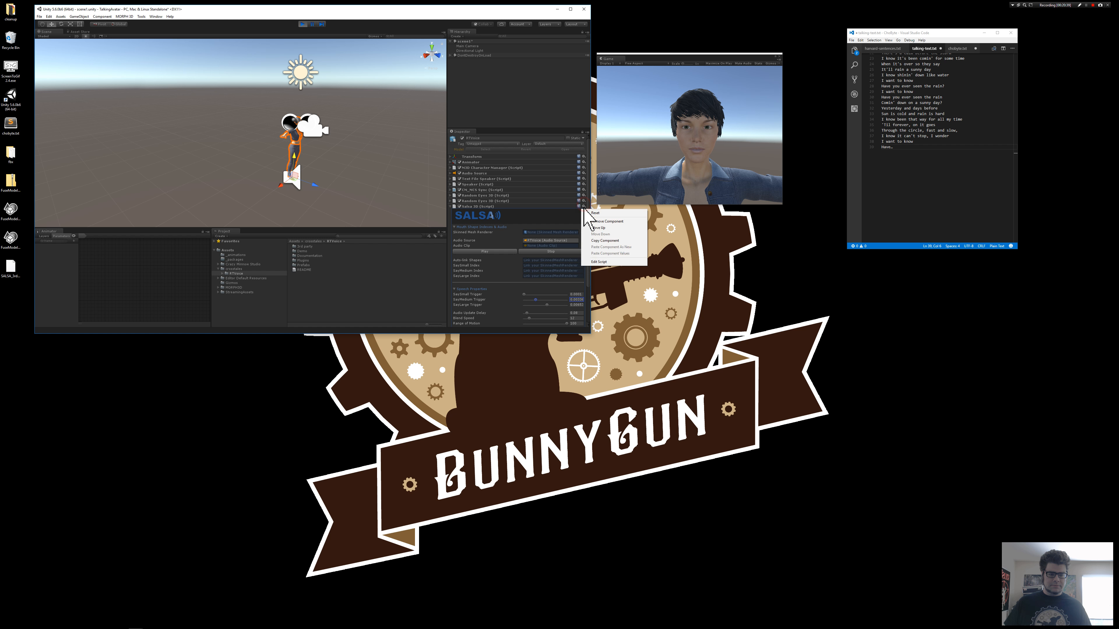
{"action": "left_click", "coordinate": [607, 241]}
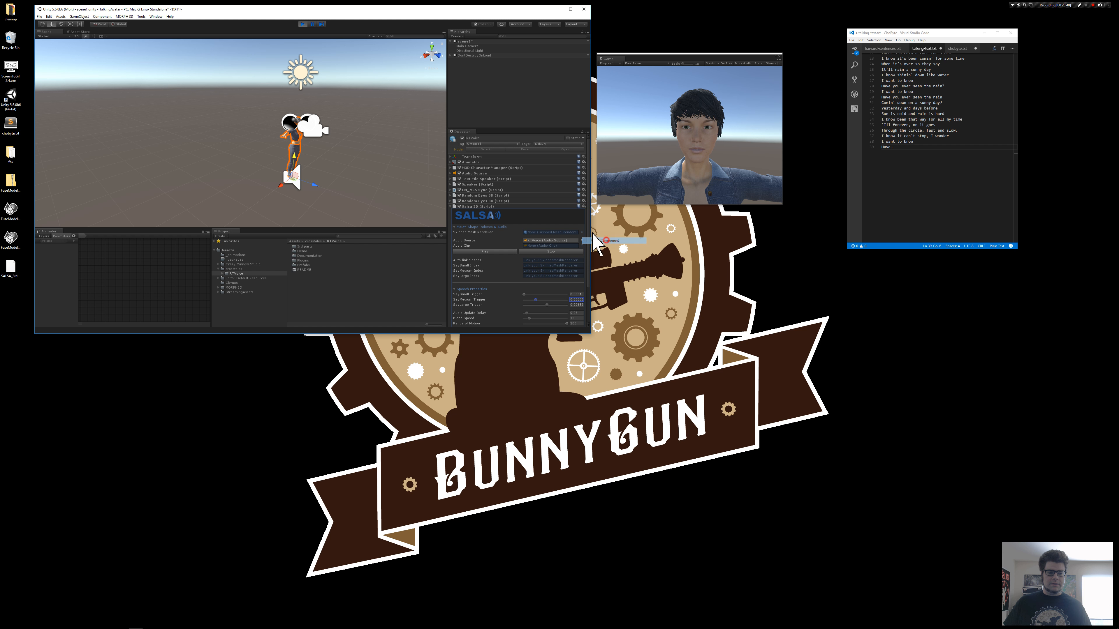
{"action": "left_click", "coordinate": [302, 24]}
{"action": "left_click", "coordinate": [583, 207]}
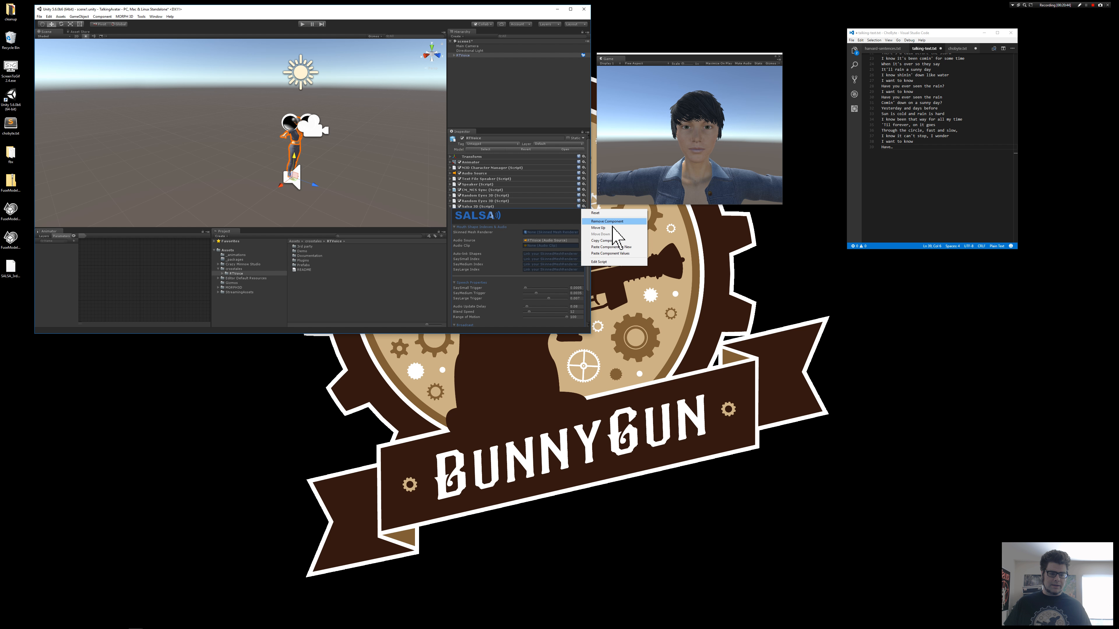
{"action": "left_click", "coordinate": [620, 254]}
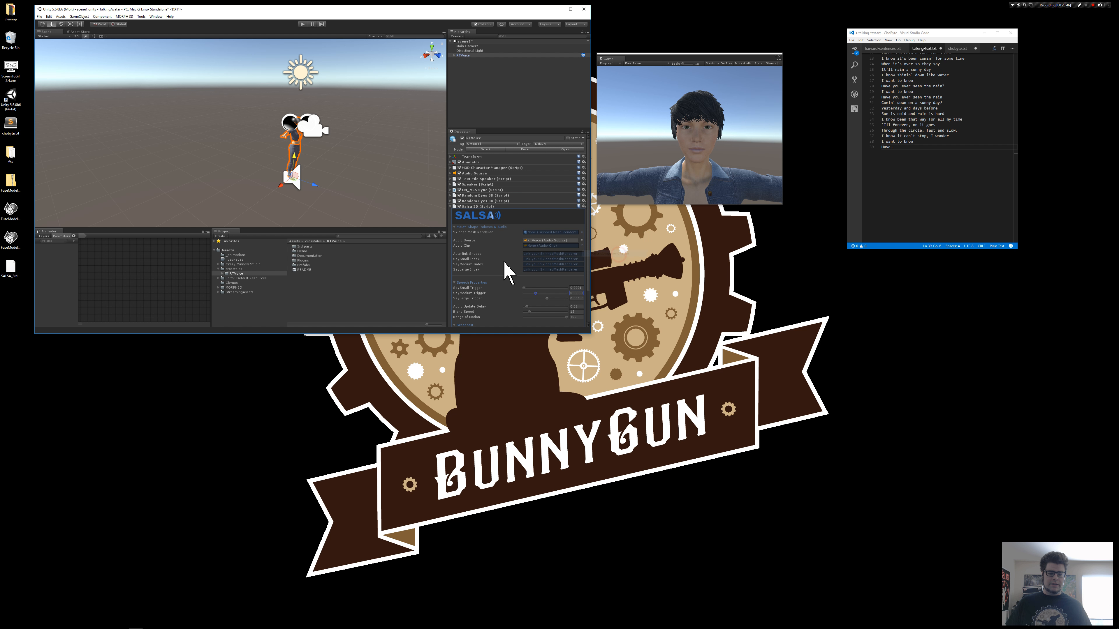
{"action": "scroll", "coordinate": [509, 269], "scroll_direction": "down", "scroll_amount": 1}
{"action": "scroll", "coordinate": [516, 268], "scroll_direction": "down", "scroll_amount": 1}
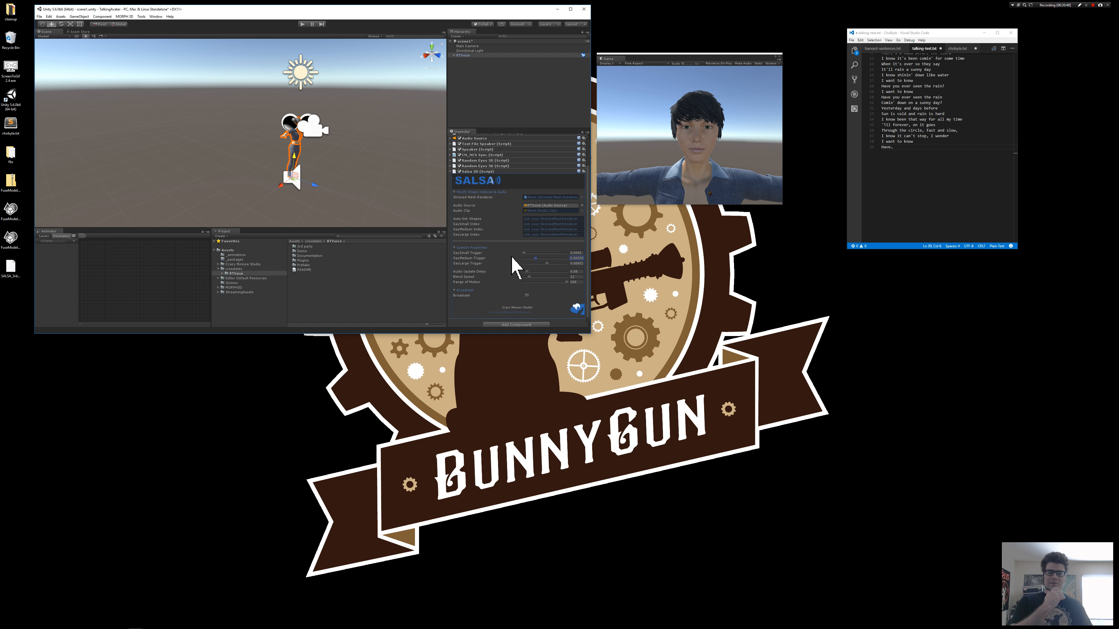
{"action": "scroll", "coordinate": [512, 265], "scroll_direction": "down", "scroll_amount": 1}
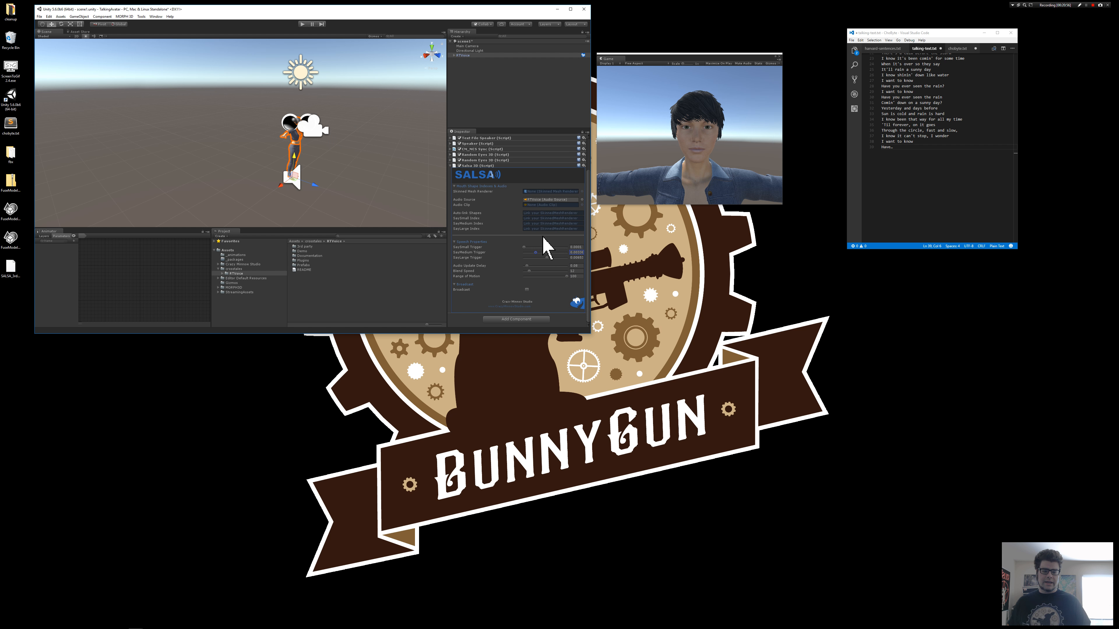
Add a 3D cube to the scene and move it to a spot in front of the character
{"action": "left_click", "coordinate": [80, 17]}
{"action": "mouse_move", "coordinate": [114, 35]}
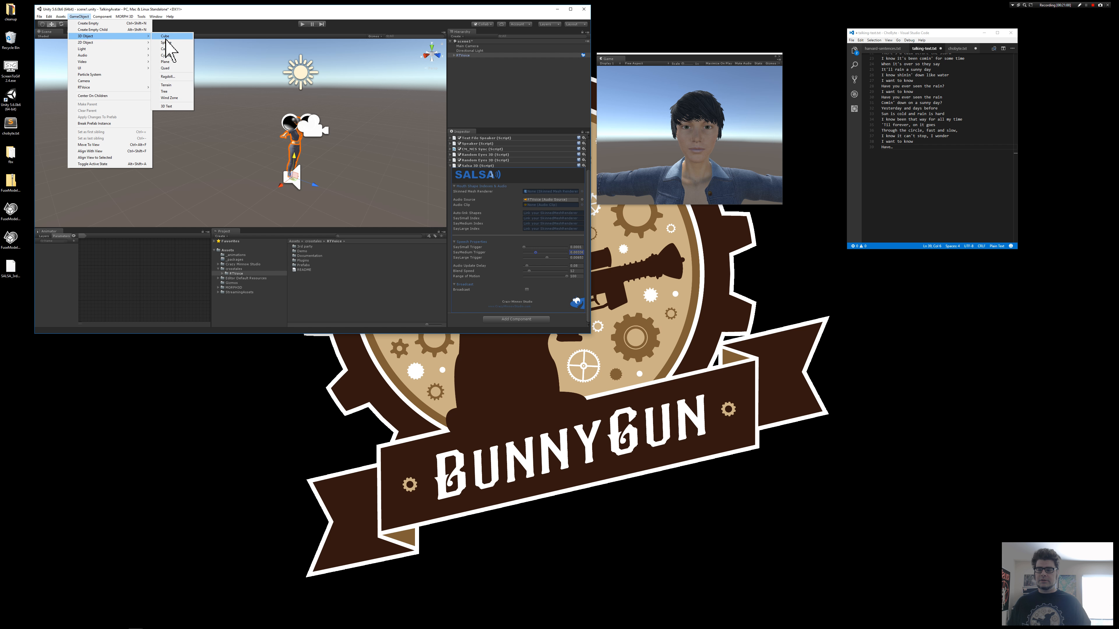
{"action": "left_click", "coordinate": [165, 36]}
{"action": "left_click_drag", "start_coordinate": [256, 138], "coordinate": [334, 159]}
{"action": "right_click_drag", "start_coordinate": [333, 159], "coordinate": [400, 194]}
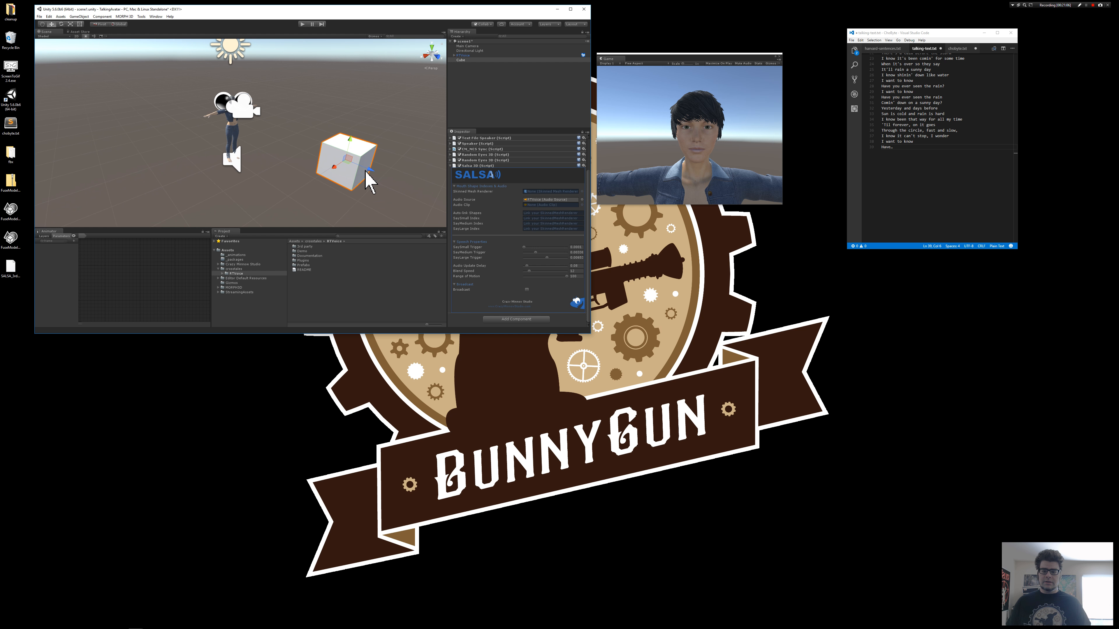
{"action": "left_click_drag", "start_coordinate": [369, 169], "coordinate": [325, 161]}
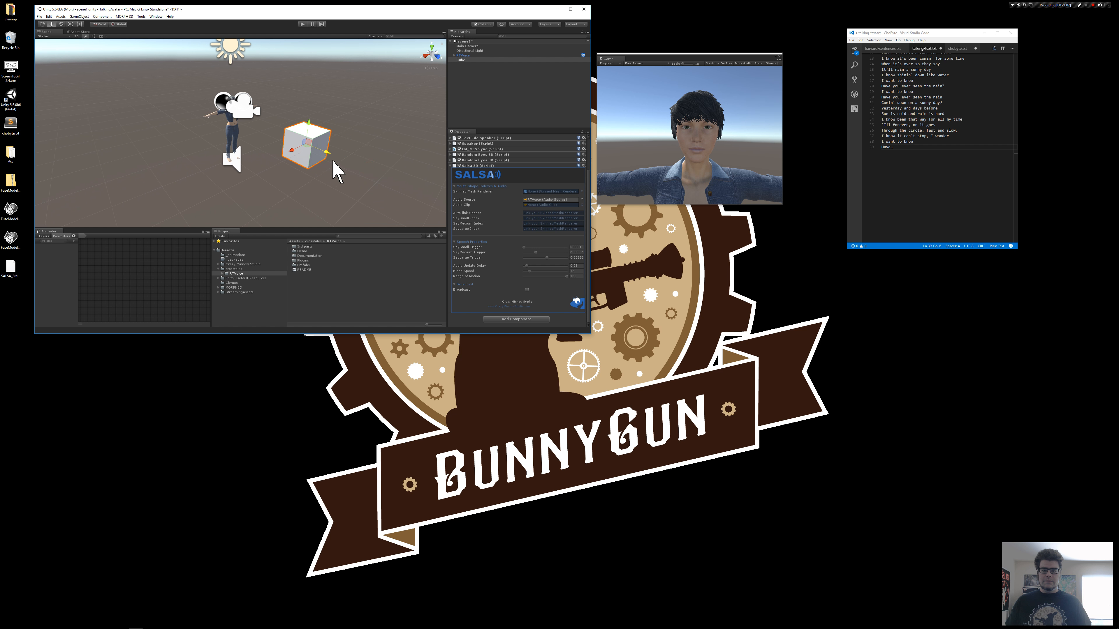
Rename the new cube as focusCube
{"action": "left_click", "coordinate": [462, 61]}
{"action": "left_click", "coordinate": [462, 60]}
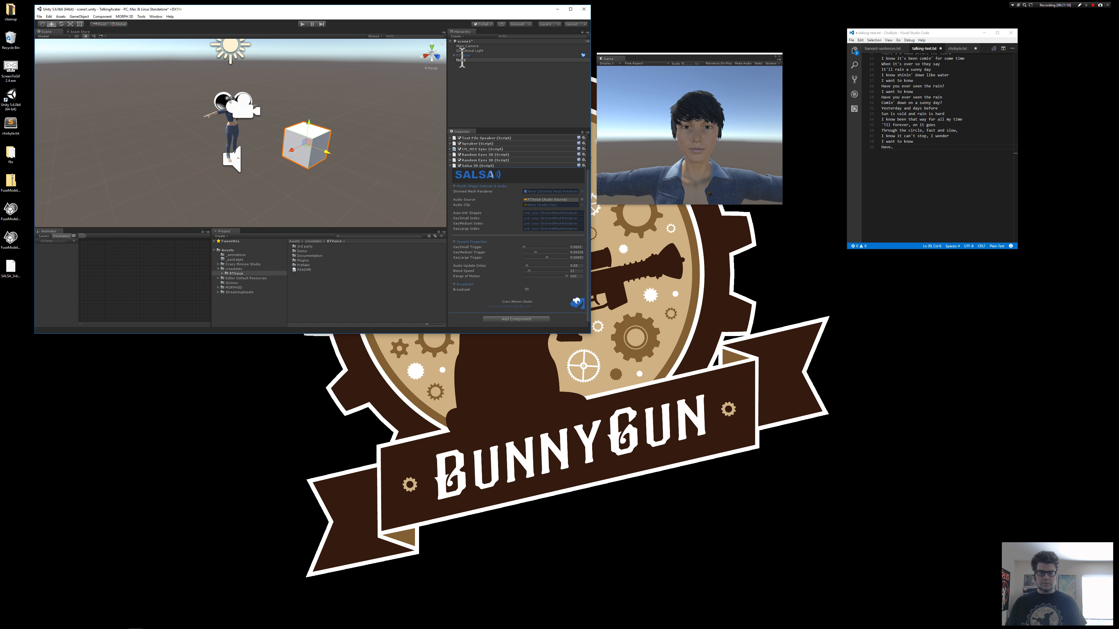
{"action": "type", "text": "focusCube"}
{"action": "key", "text": "Return"}
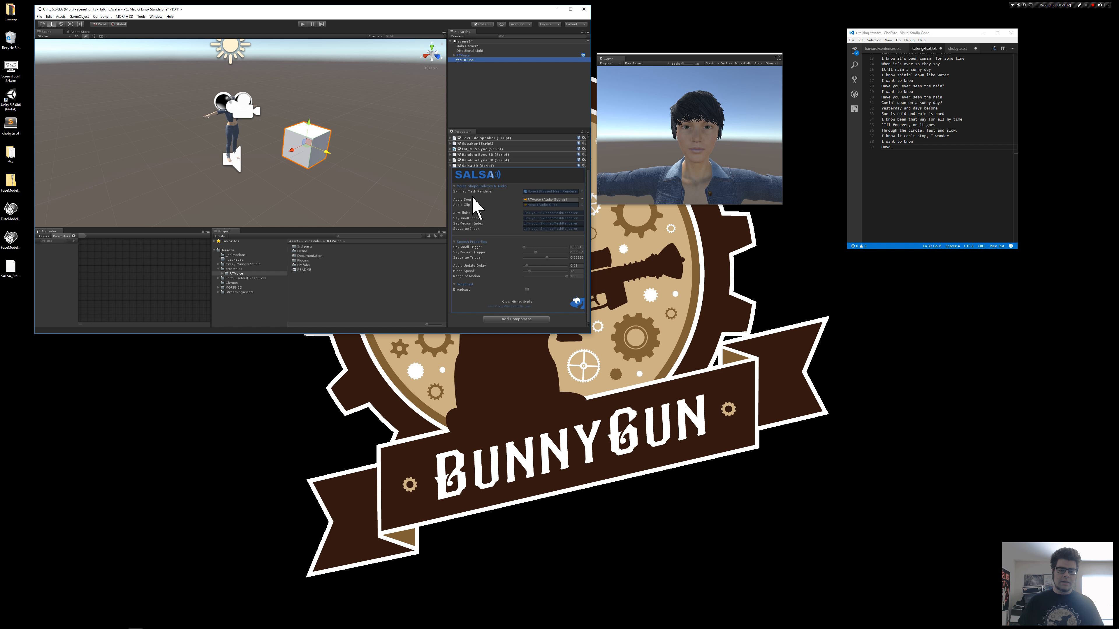
Collapse the Salsa 3D component and expand the second Random Eyes 3D component, leaving the first one collapsed
{"action": "left_click", "coordinate": [453, 167]}
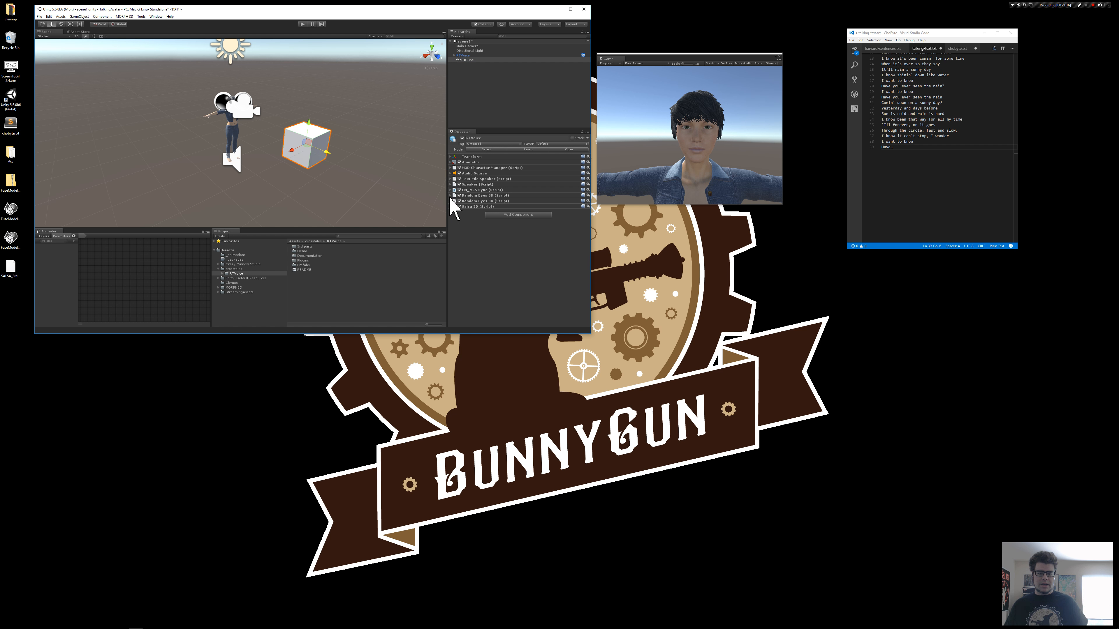
{"action": "left_click", "coordinate": [449, 196]}
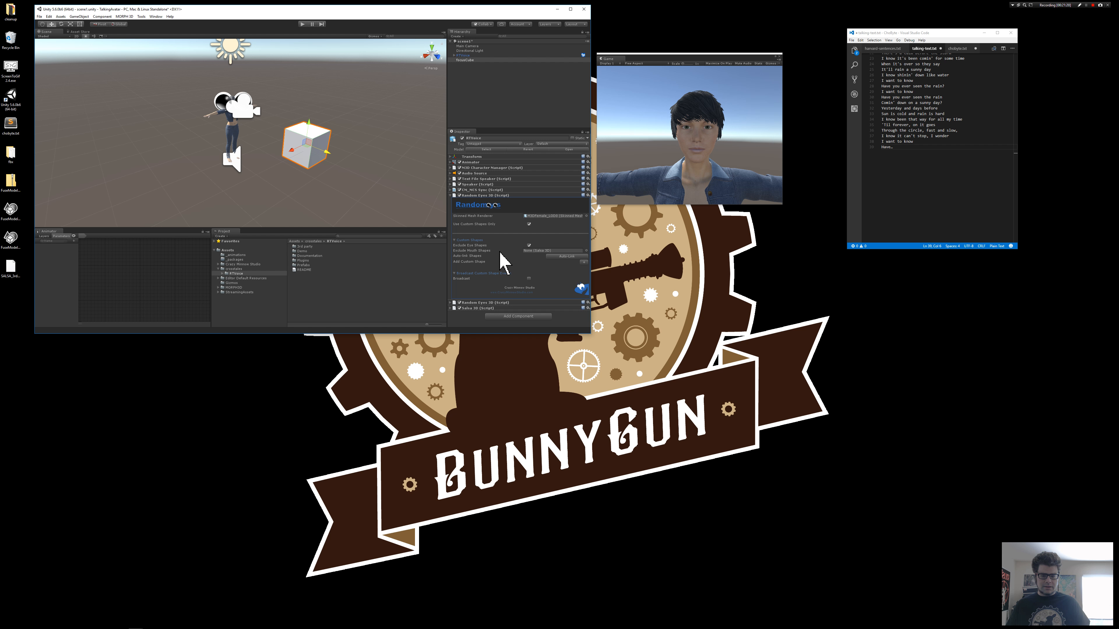
{"action": "left_click", "coordinate": [450, 196]}
{"action": "left_click", "coordinate": [450, 202]}
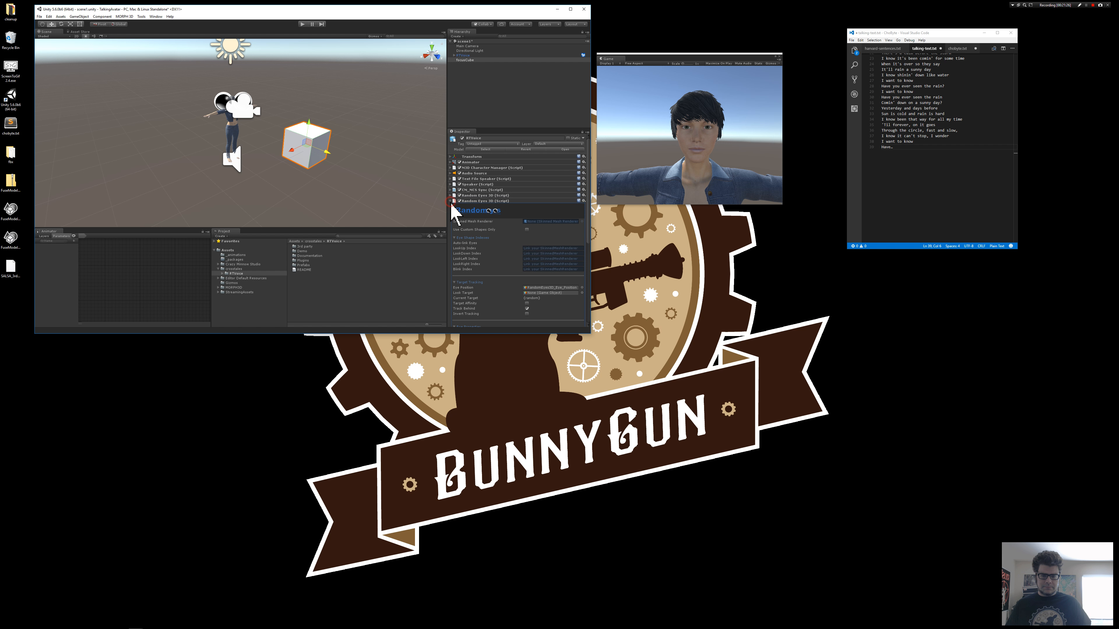
Set the second Random Eyes 3D component's Look Target to the focusCube scene object
{"action": "scroll", "coordinate": [535, 244], "scroll_direction": "down", "scroll_amount": 2}
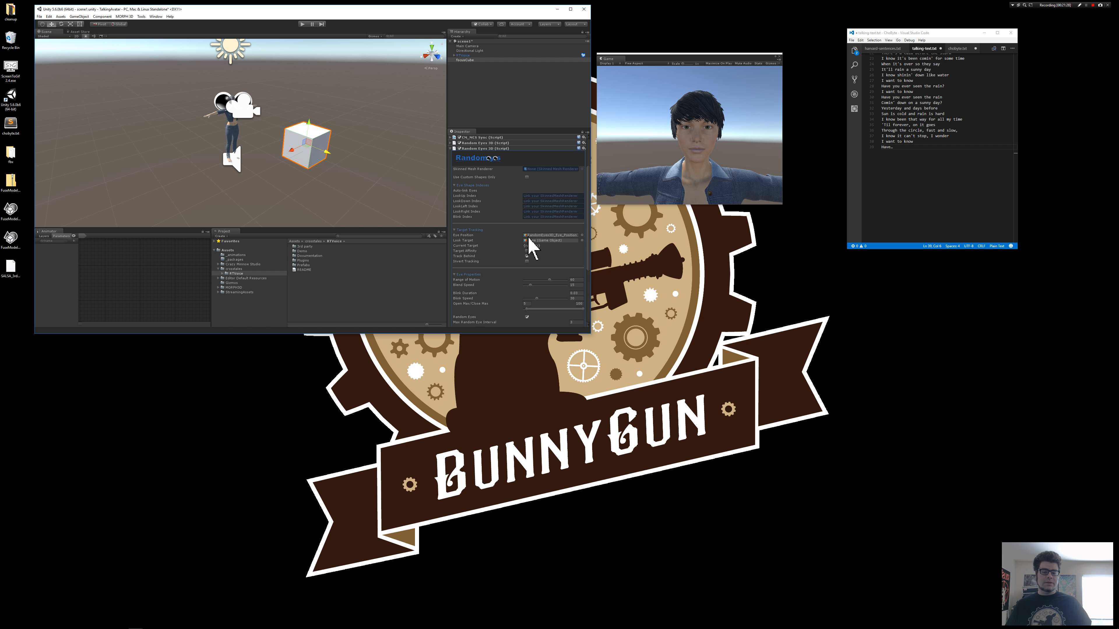
{"action": "scroll", "coordinate": [532, 246], "scroll_direction": "down", "scroll_amount": 2}
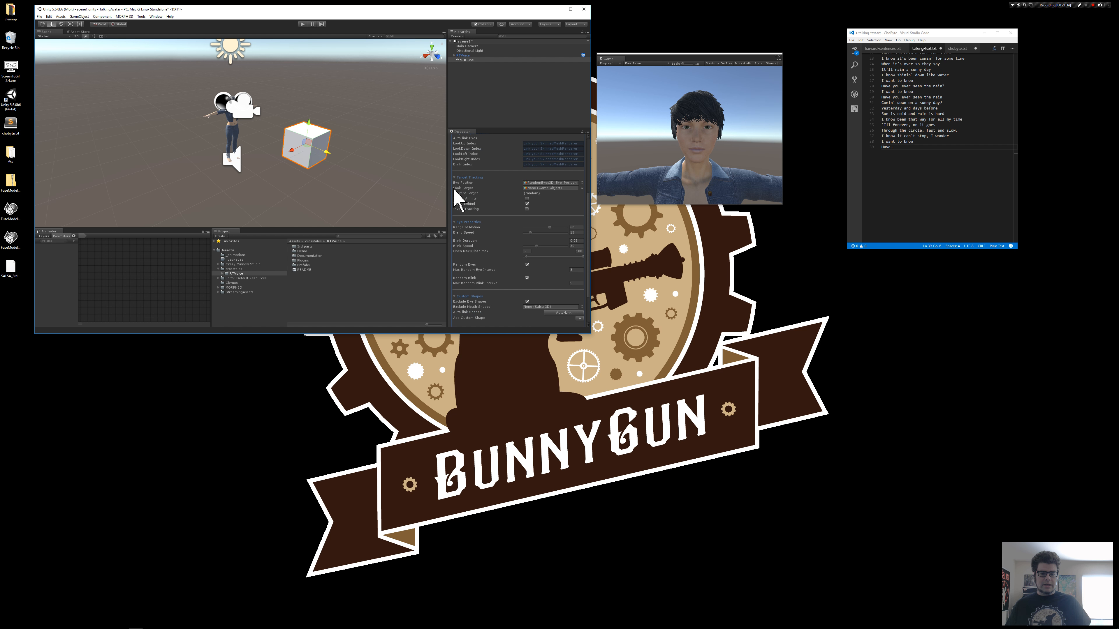
{"action": "left_click", "coordinate": [581, 188]}
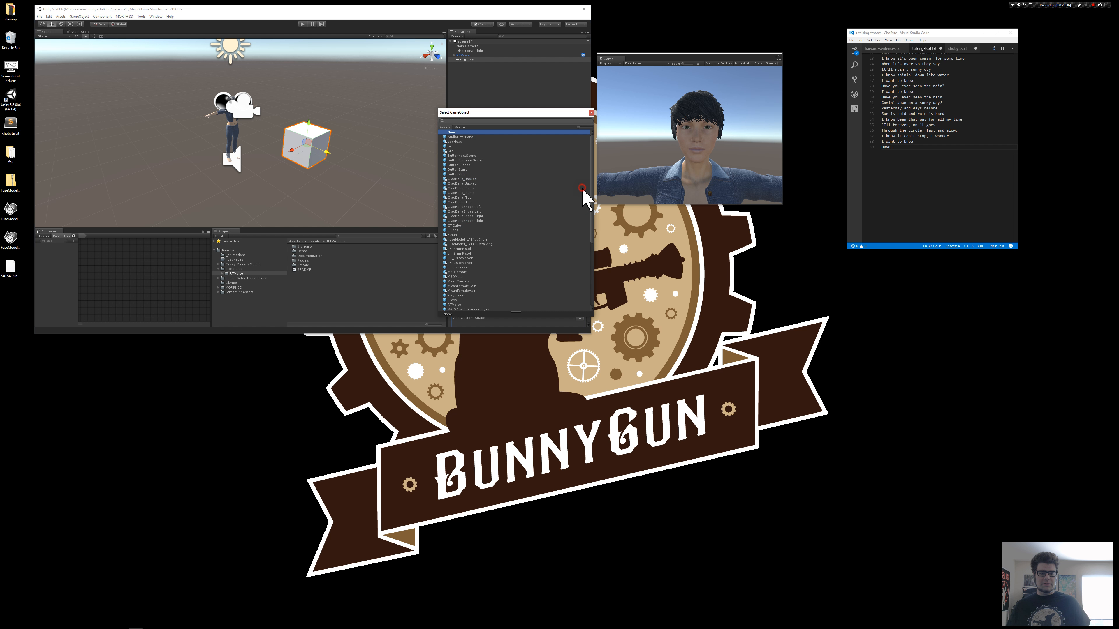
{"action": "left_click", "coordinate": [460, 128]}
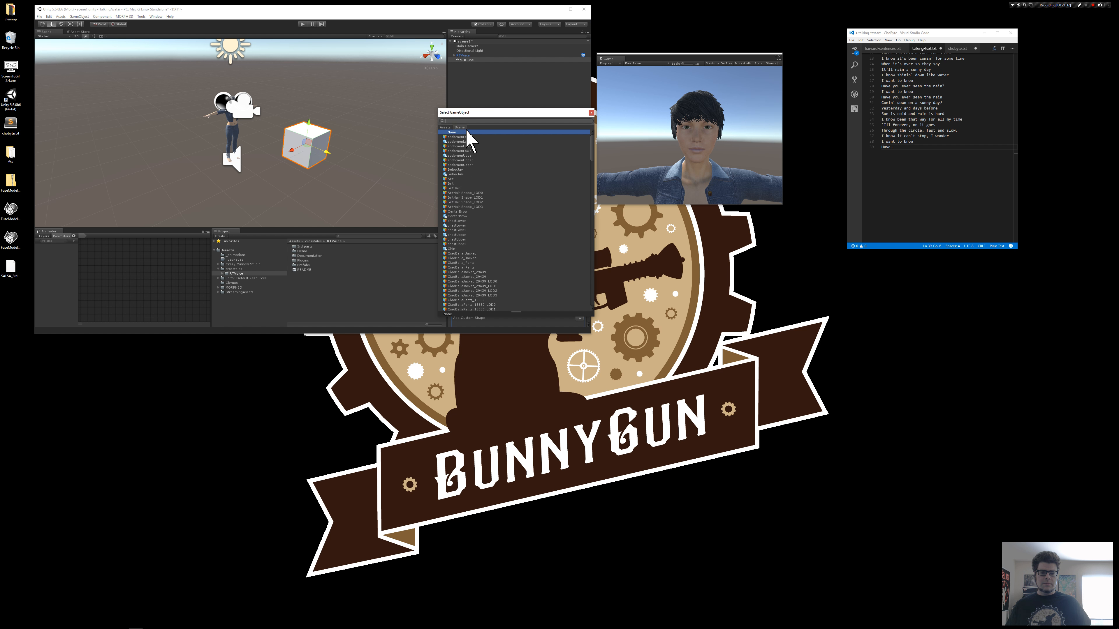
{"action": "type", "text": "focu"}
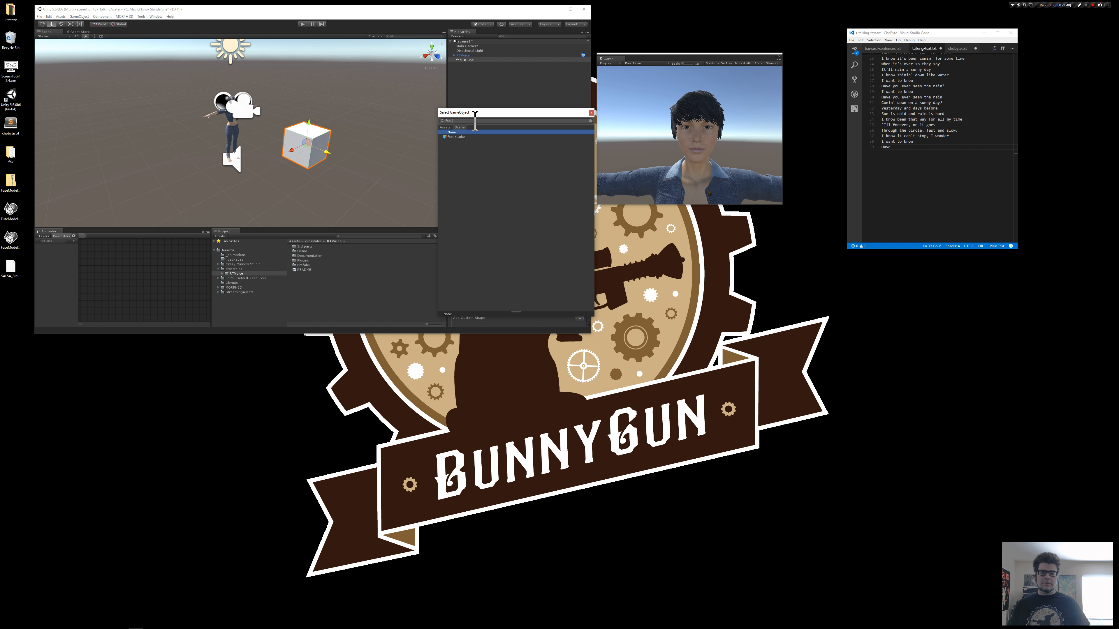
{"action": "type", "text": "s"}
{"action": "key", "text": "Down"}
{"action": "key", "text": "Return"}
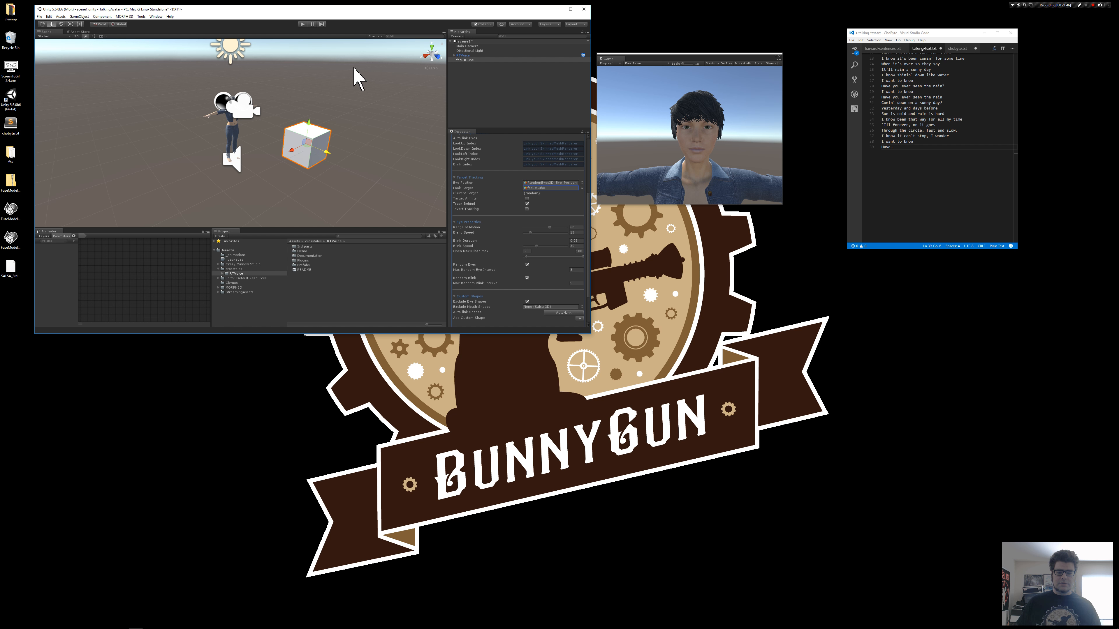
Run the scene with an enlarged Game window and move focusCube around to test whether the character's eyes follow it
{"action": "left_click", "coordinate": [303, 24]}
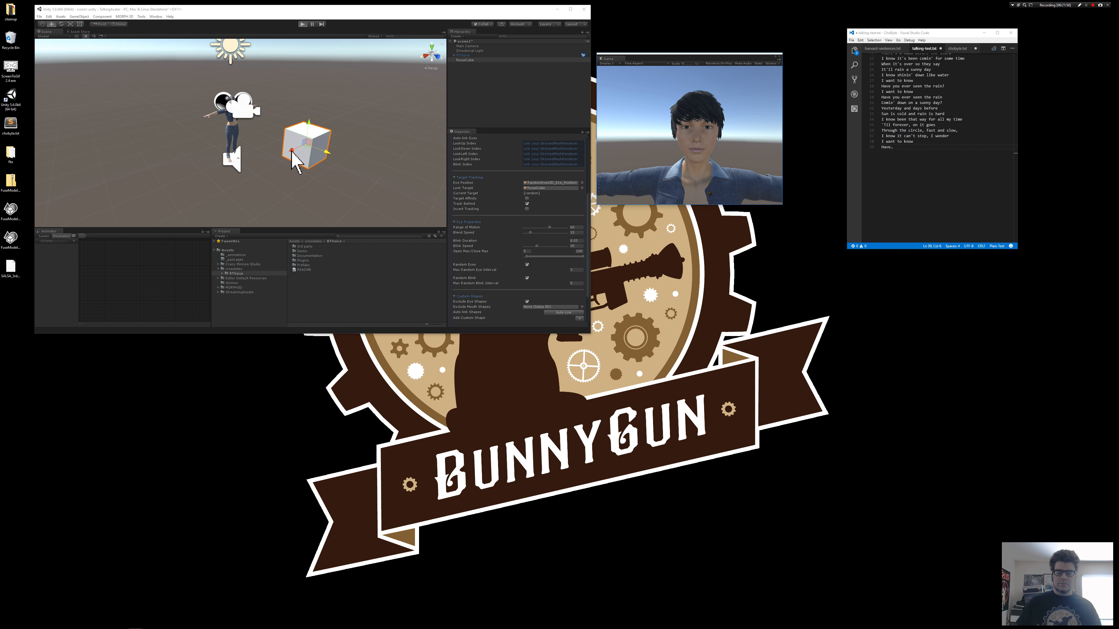
{"action": "left_click_drag", "start_coordinate": [291, 151], "coordinate": [315, 92]}
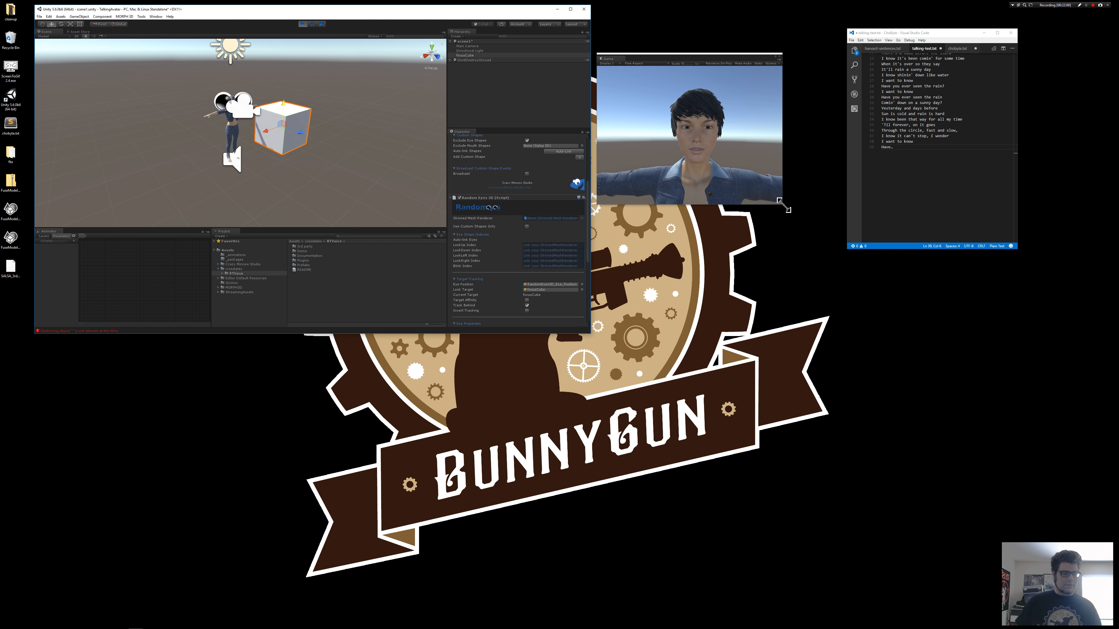
{"action": "left_click_drag", "start_coordinate": [783, 205], "coordinate": [910, 359]}
{"action": "left_click_drag", "start_coordinate": [734, 55], "coordinate": [717, 53]}
{"action": "left_click_drag", "start_coordinate": [264, 130], "coordinate": [307, 130]}
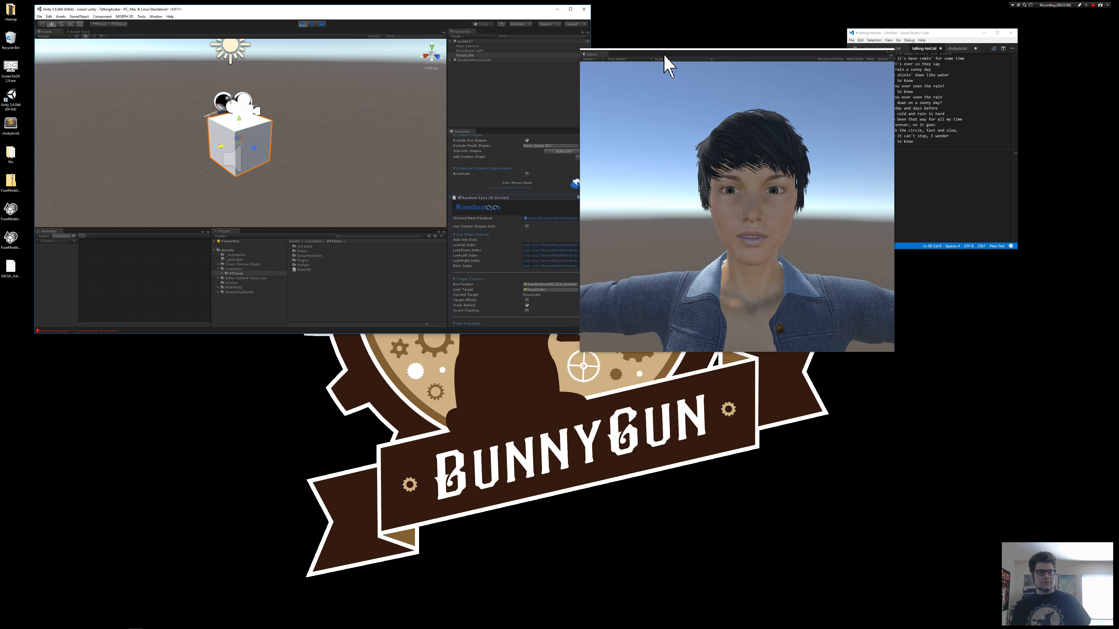
{"action": "left_click_drag", "start_coordinate": [663, 55], "coordinate": [680, 54]}
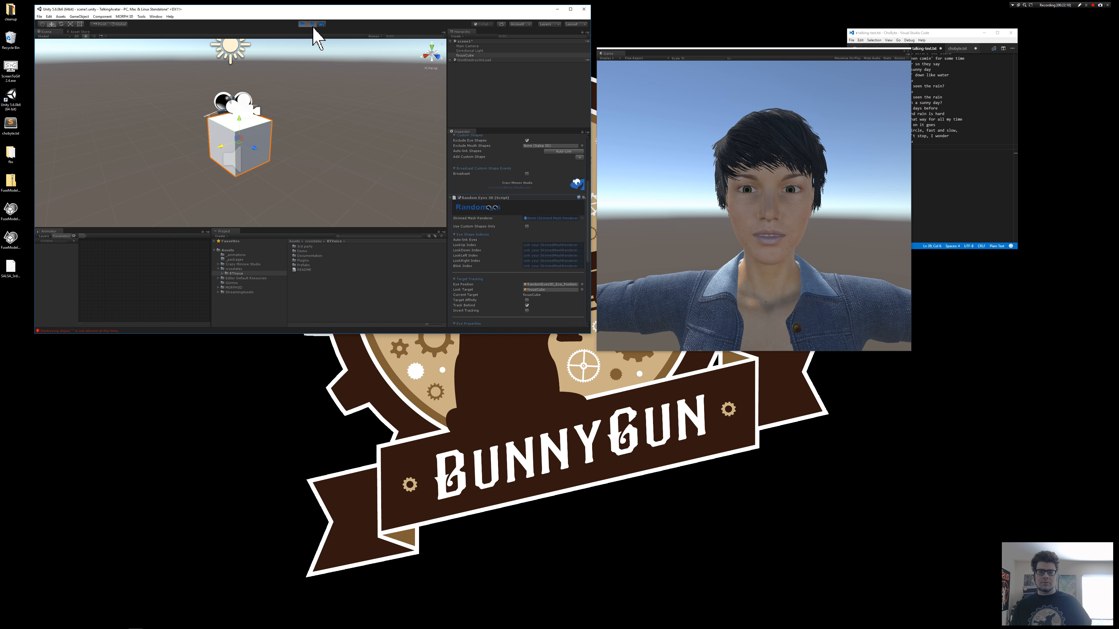
Try a Range of Motion of 100 on the eye-tracking Random Eyes 3D, shift focusCube to retest the gaze, and stop the scene
{"action": "scroll", "coordinate": [524, 255], "scroll_direction": "down", "scroll_amount": 2}
{"action": "scroll", "coordinate": [522, 249], "scroll_direction": "down", "scroll_amount": 2}
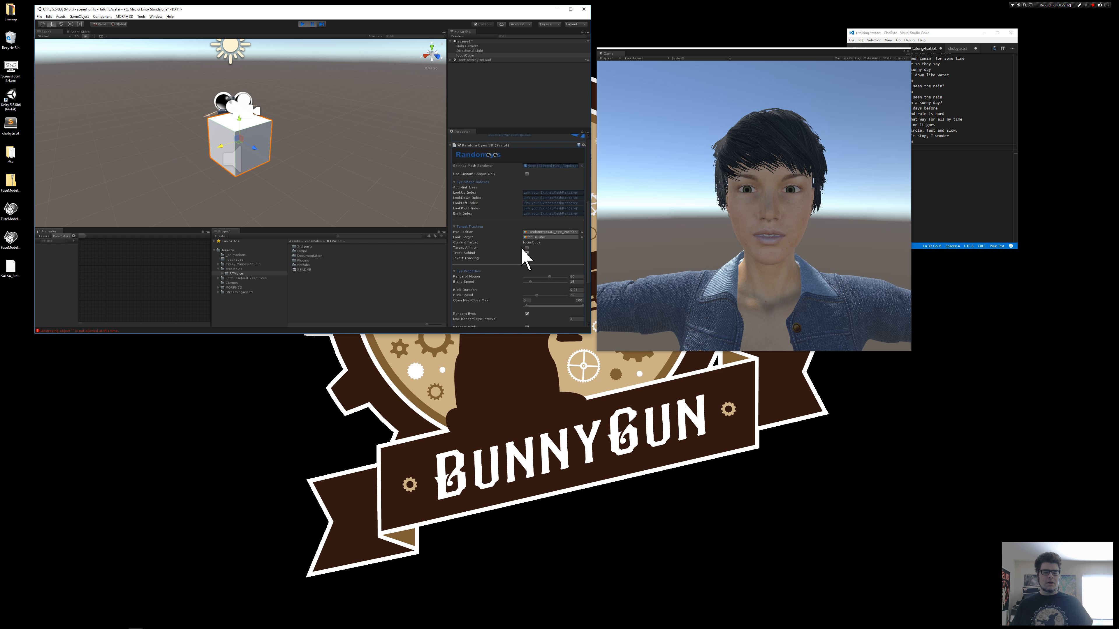
{"action": "scroll", "coordinate": [527, 258], "scroll_direction": "down", "scroll_amount": 1}
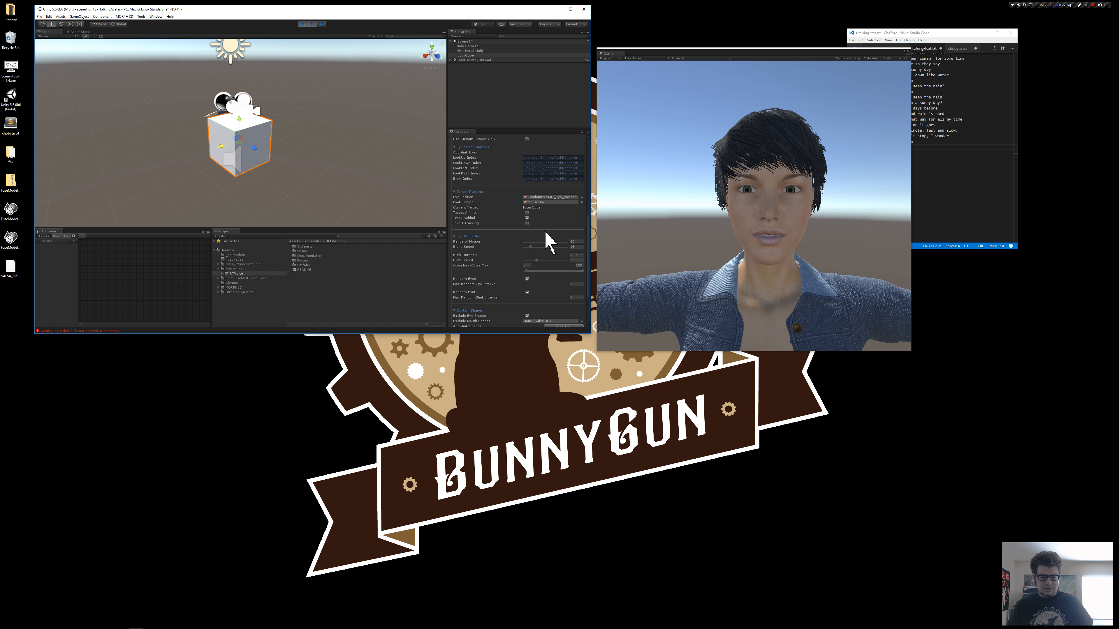
{"action": "scroll", "coordinate": [528, 247], "scroll_direction": "down", "scroll_amount": 1}
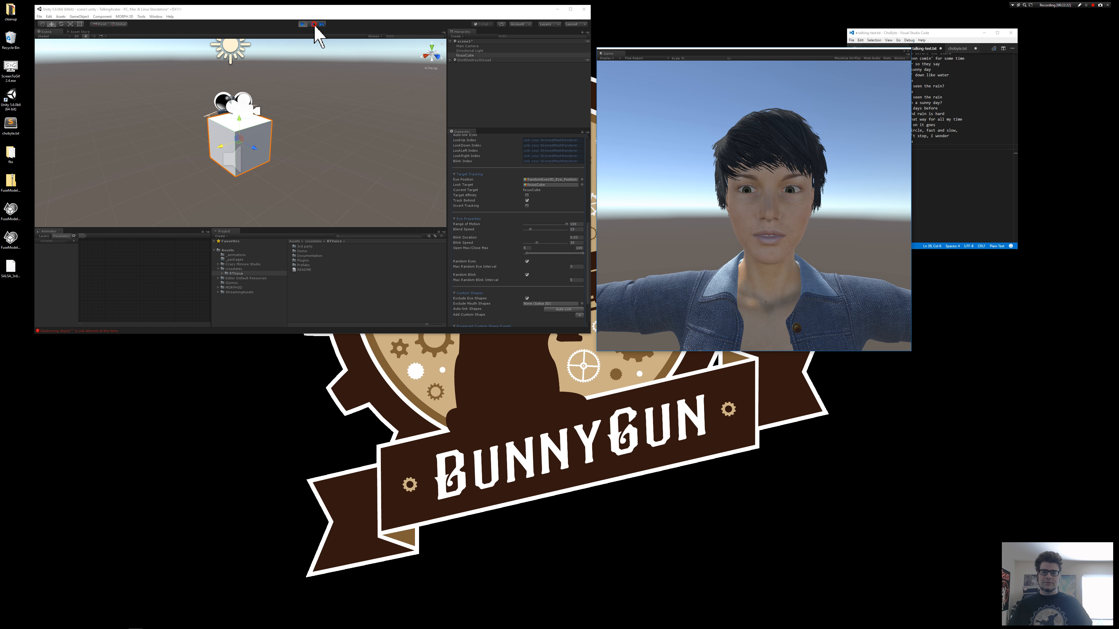
{"action": "left_click_drag", "start_coordinate": [220, 146], "coordinate": [266, 152]}
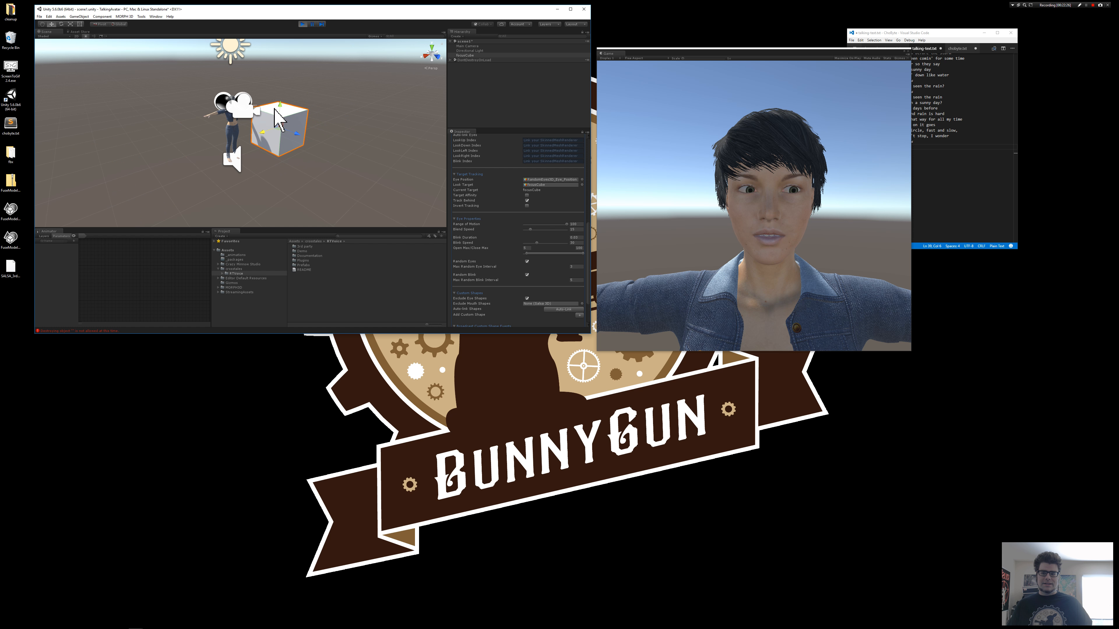
{"action": "left_click_drag", "start_coordinate": [280, 102], "coordinate": [249, 129]}
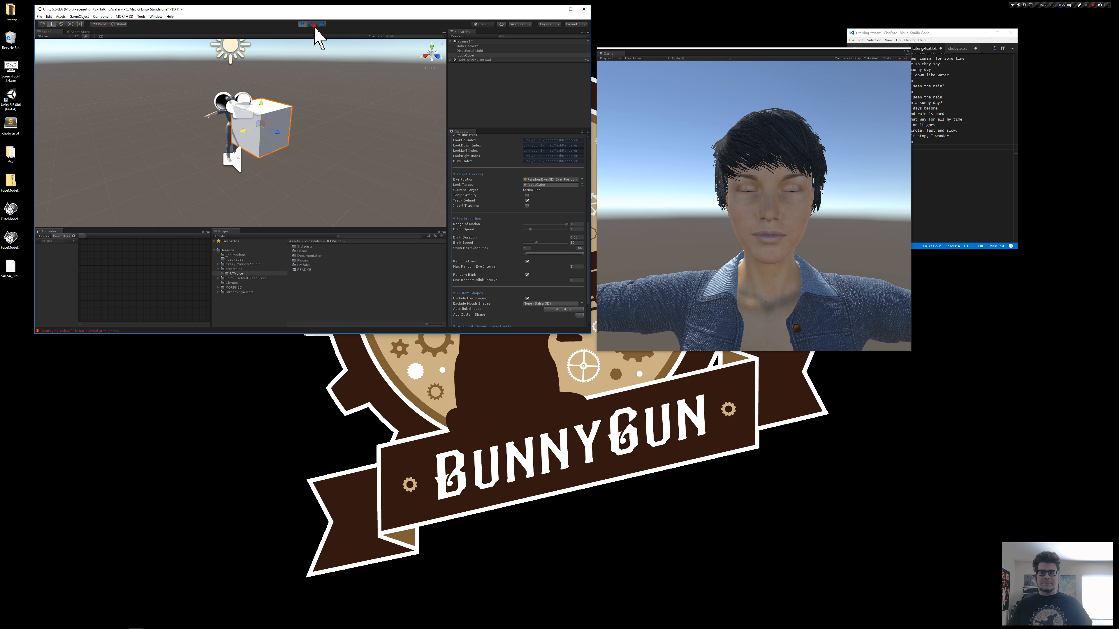
{"action": "scroll", "coordinate": [522, 233], "scroll_direction": "down", "scroll_amount": 1}
{"action": "scroll", "coordinate": [523, 234], "scroll_direction": "up", "scroll_amount": 3}
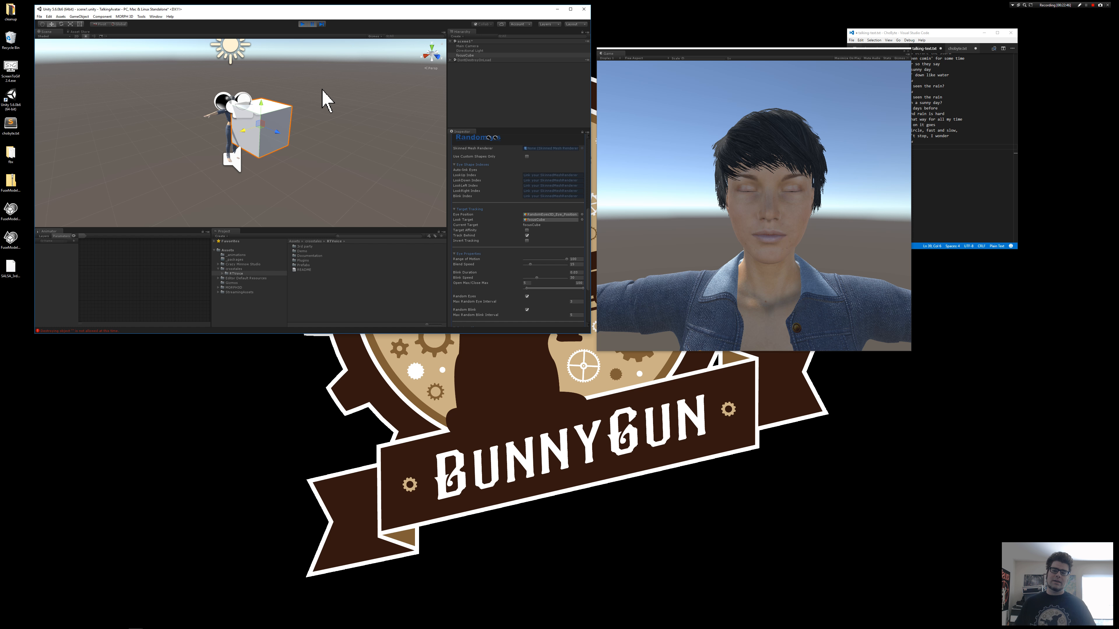
{"action": "left_click", "coordinate": [302, 24]}
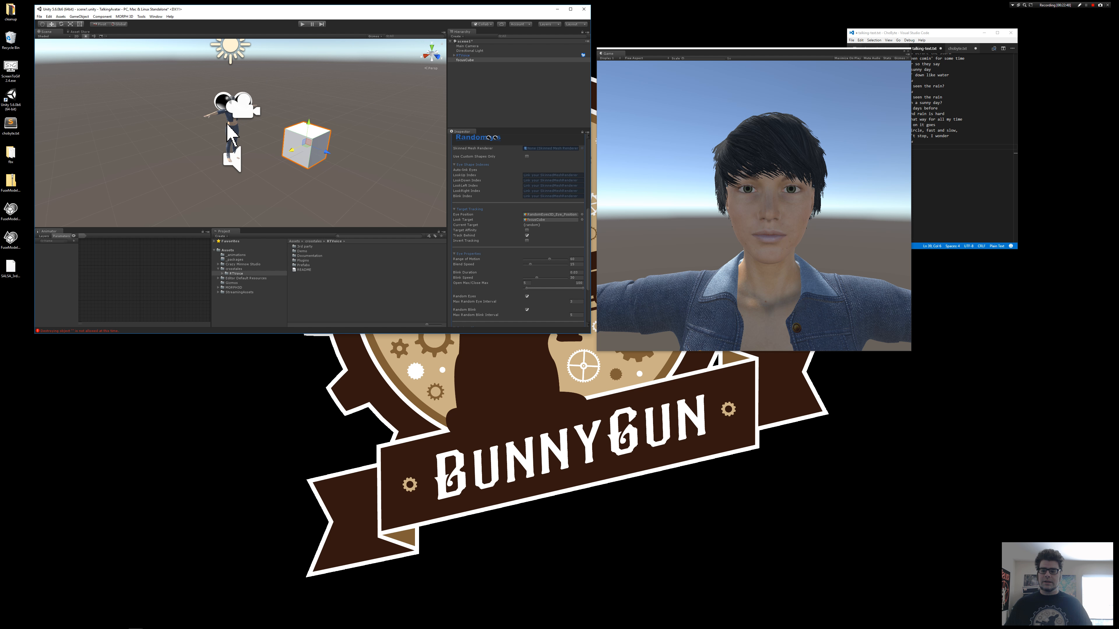
Select the character and expand its Audio Source component to review the sound settings
{"action": "left_click", "coordinate": [229, 132]}
{"action": "left_click", "coordinate": [232, 135]}
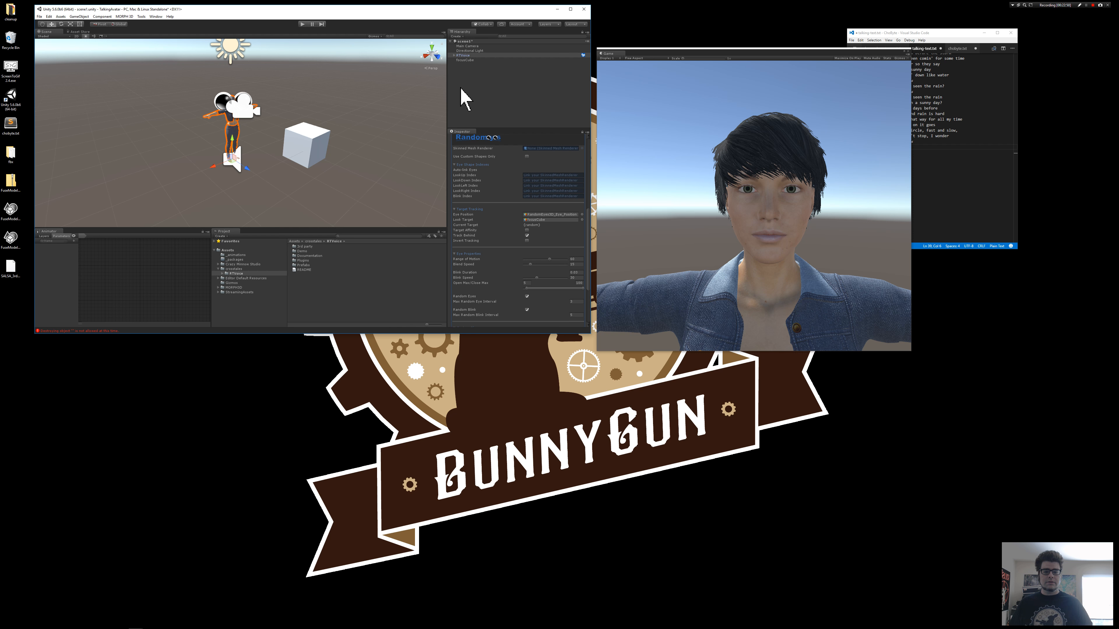
{"action": "scroll", "coordinate": [480, 154], "scroll_direction": "up", "scroll_amount": 5}
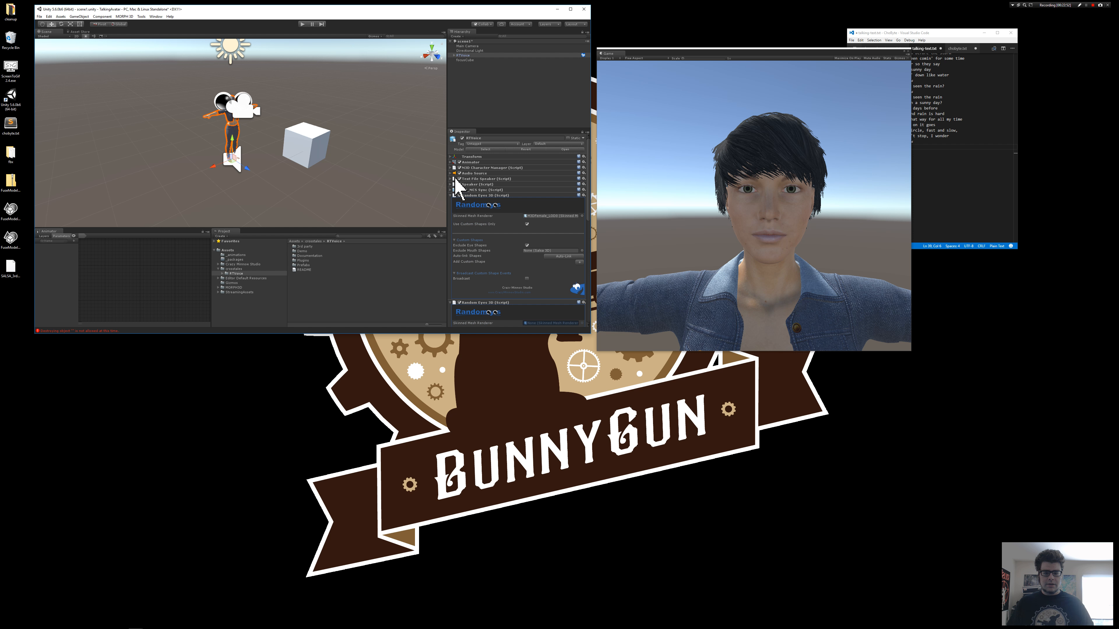
{"action": "left_click", "coordinate": [450, 174]}
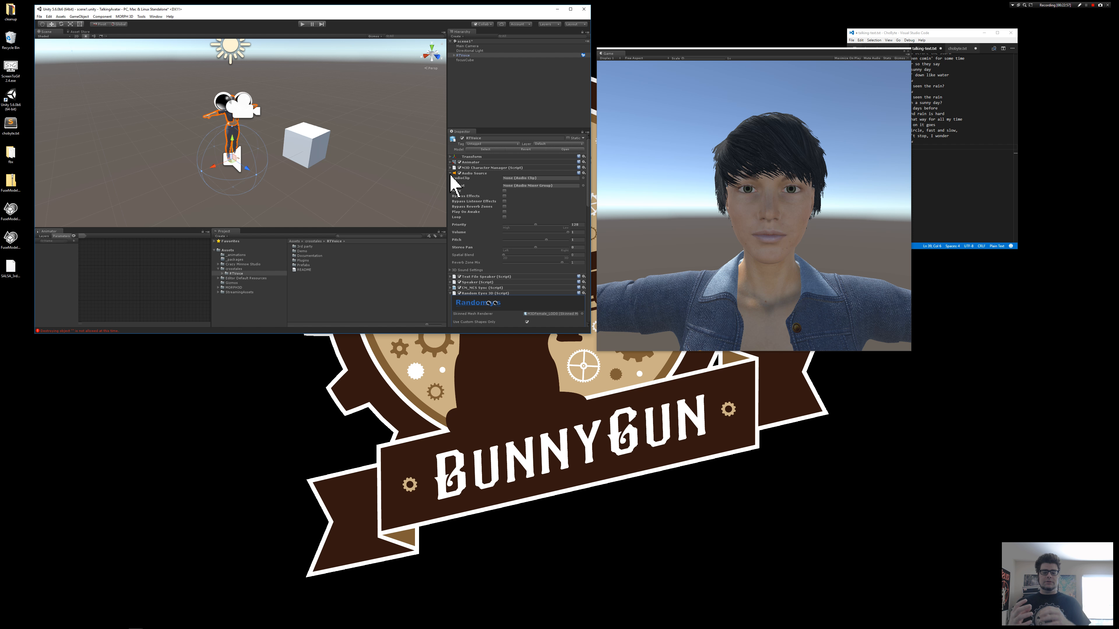
{"action": "scroll", "coordinate": [517, 242], "scroll_direction": "down", "scroll_amount": 6}
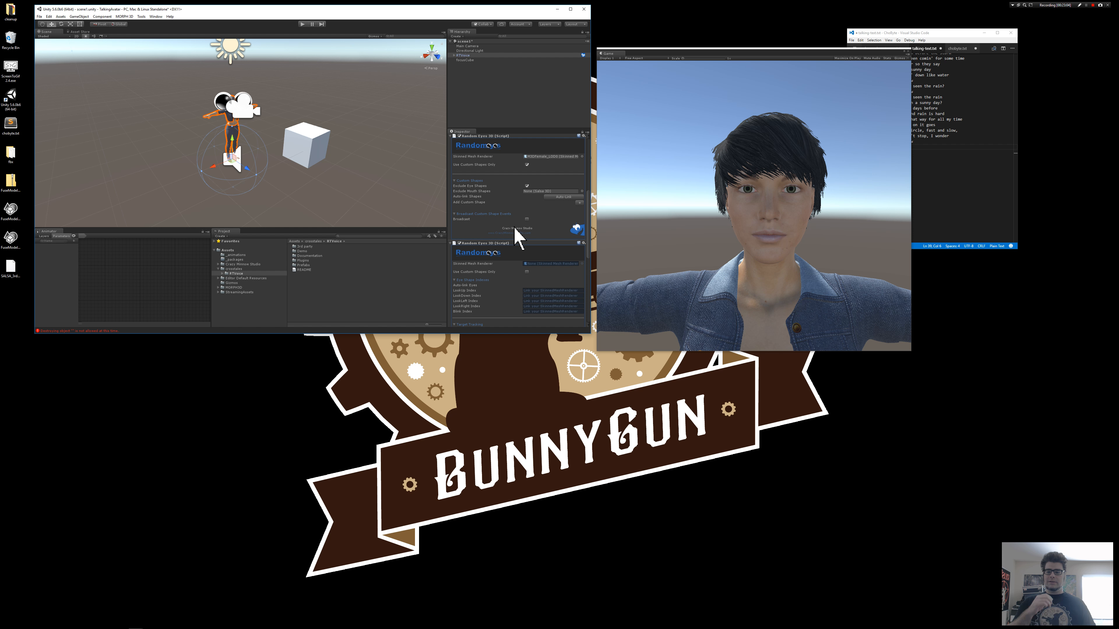
Run the scene to try the Audio Source Volume at 0 and at a partial level, stopping and collapsing the component when done
{"action": "left_click", "coordinate": [302, 25]}
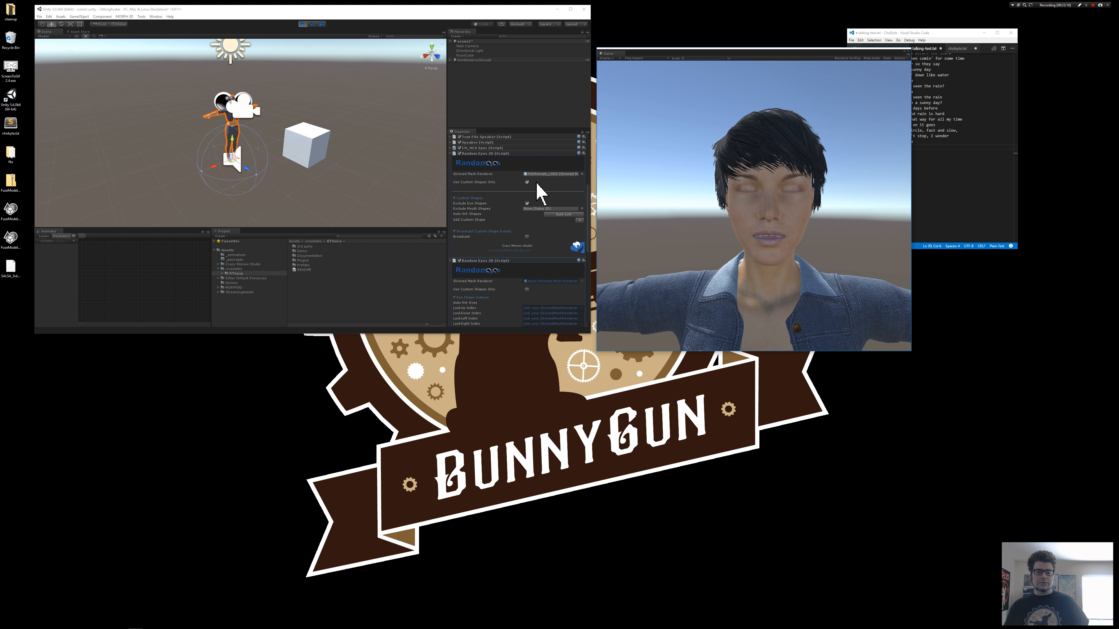
{"action": "scroll", "coordinate": [528, 191], "scroll_direction": "up", "scroll_amount": 5}
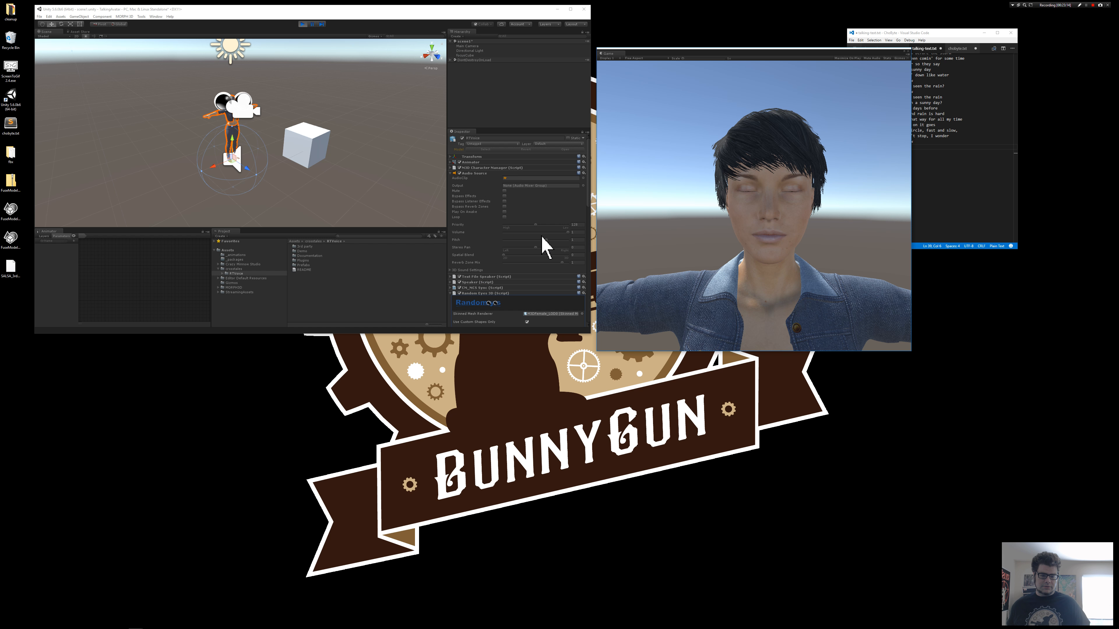
{"action": "left_click_drag", "start_coordinate": [568, 232], "coordinate": [428, 241]}
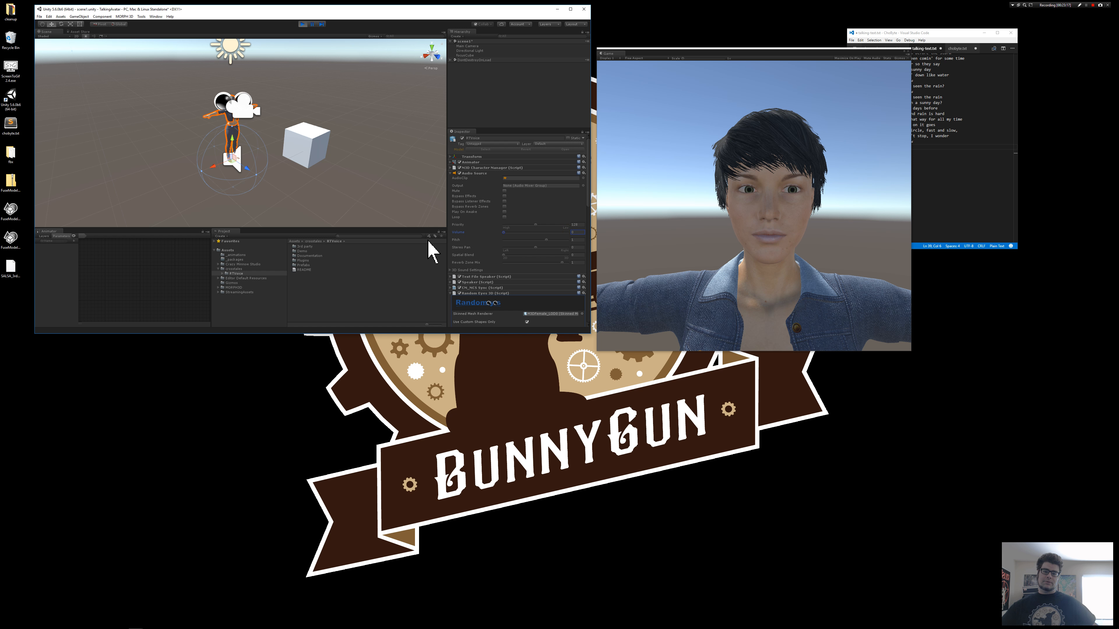
{"action": "left_click_drag", "start_coordinate": [508, 233], "coordinate": [551, 234]}
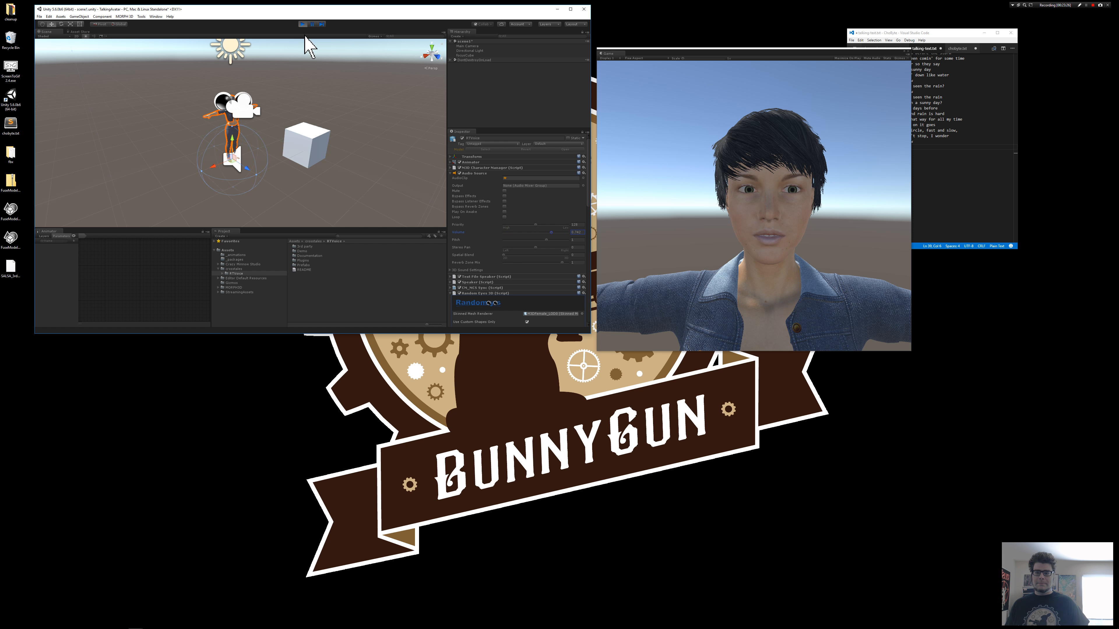
{"action": "left_click", "coordinate": [303, 24]}
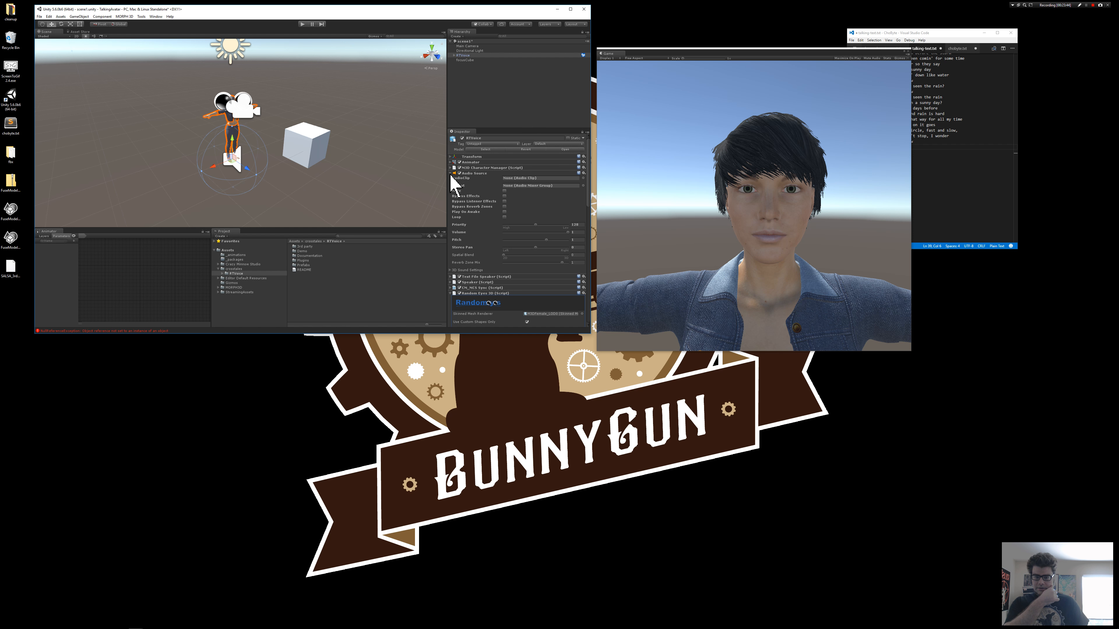
{"action": "left_click", "coordinate": [451, 173]}
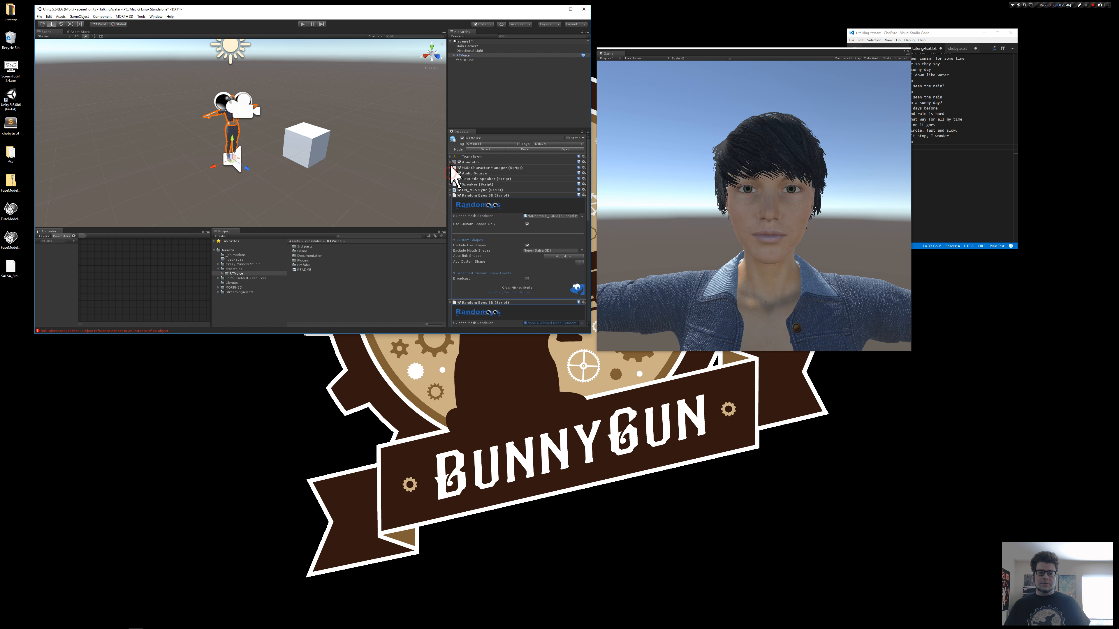
Expand the character's Animator component and create an Animator Controller named talking in the _animations folder
{"action": "left_click", "coordinate": [450, 162]}
{"action": "left_click", "coordinate": [464, 56]}
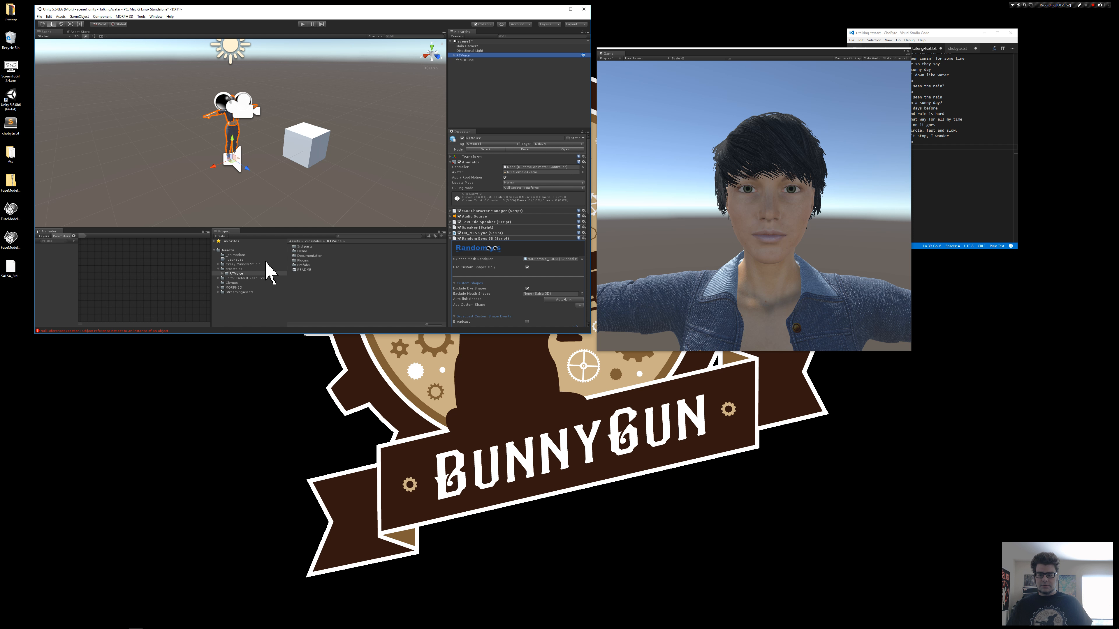
{"action": "left_click", "coordinate": [246, 255]}
{"action": "right_click", "coordinate": [337, 294]}
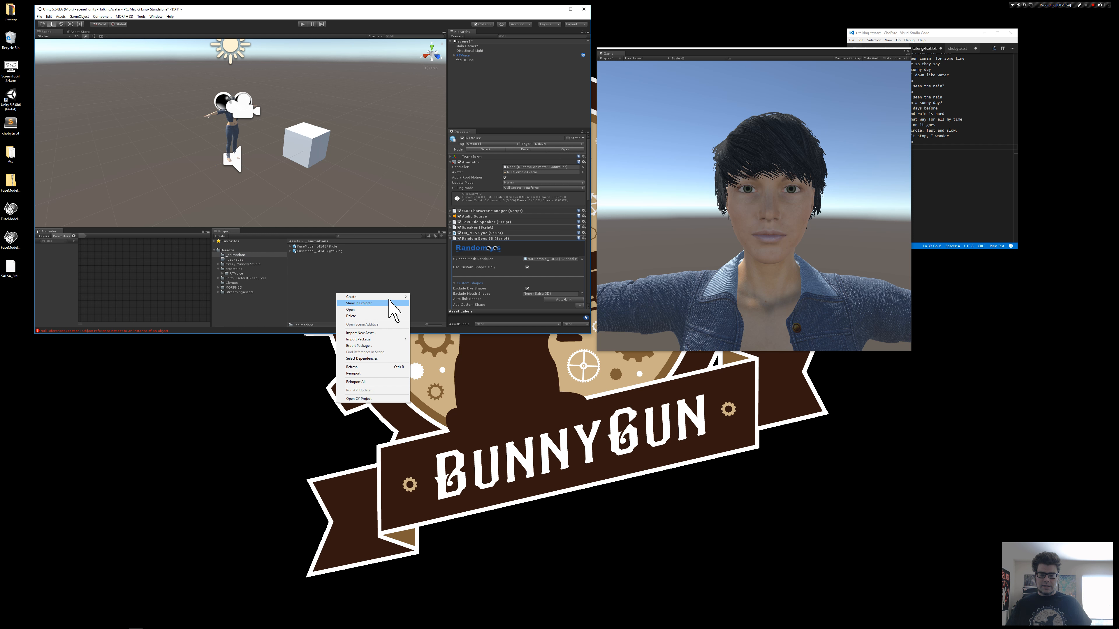
{"action": "mouse_move", "coordinate": [387, 297]}
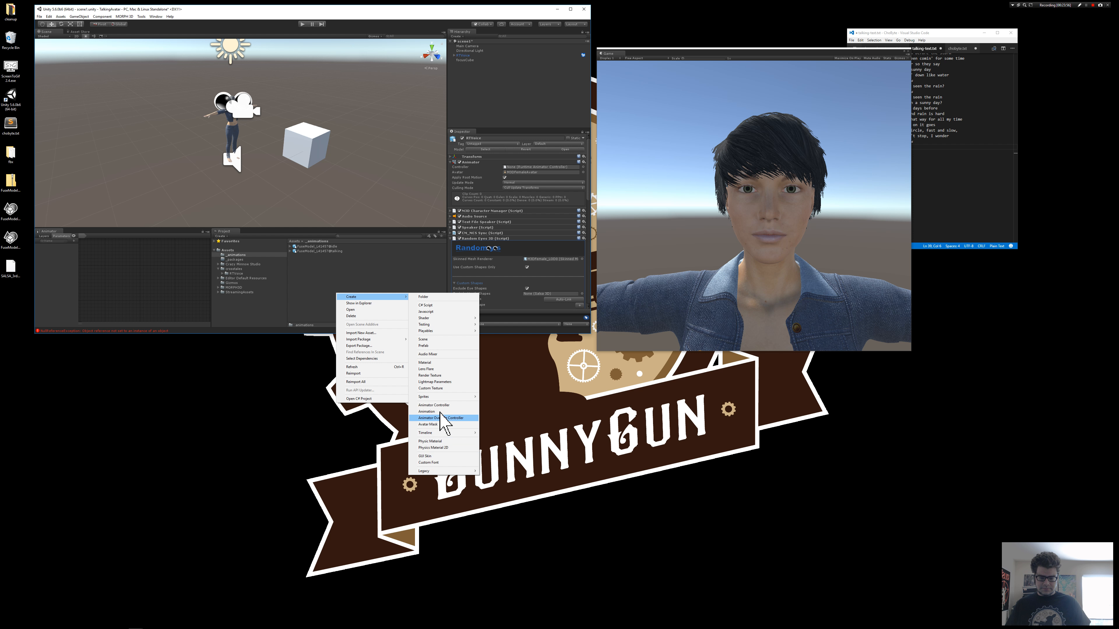
{"action": "left_click", "coordinate": [434, 405]}
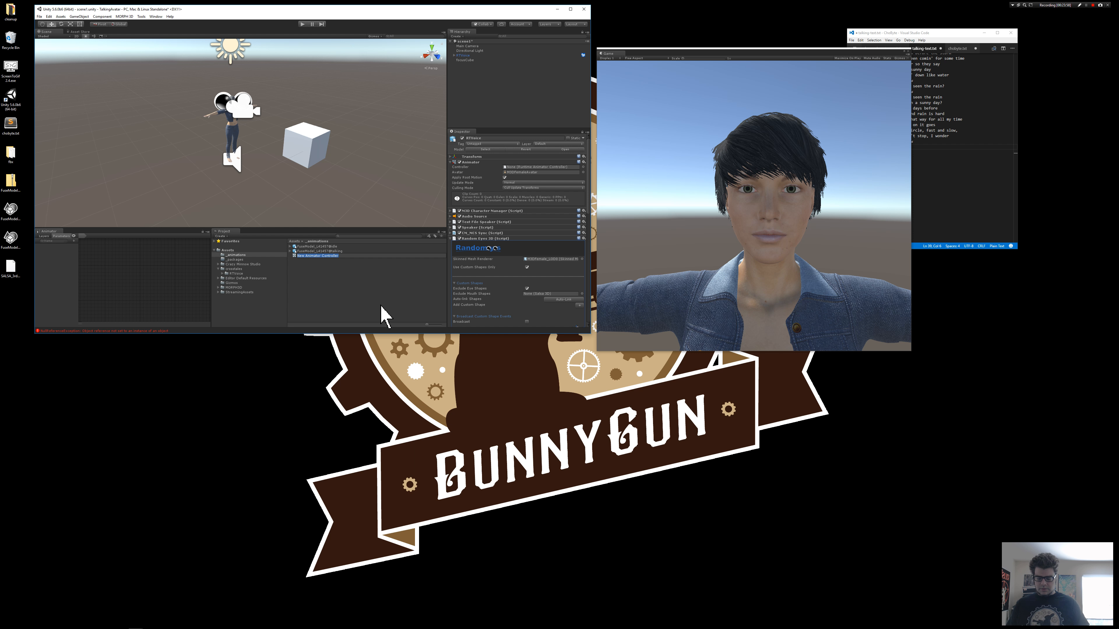
{"action": "type", "text": "talking"}
{"action": "key", "text": "Return"}
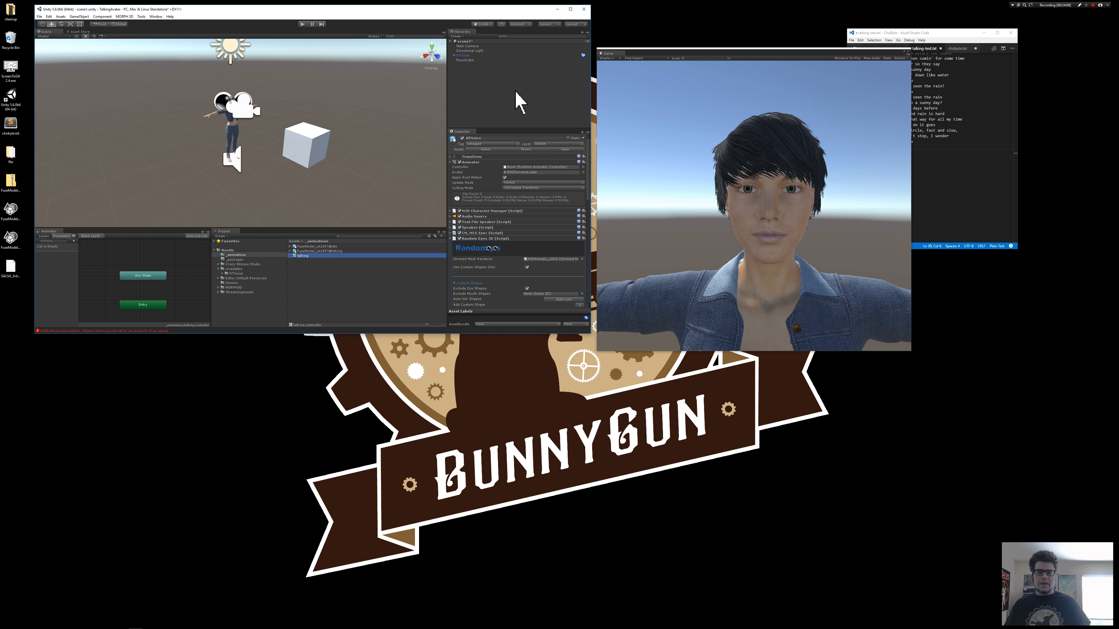
Assign the talking controller to the Animator component of the character
{"action": "left_click", "coordinate": [482, 56]}
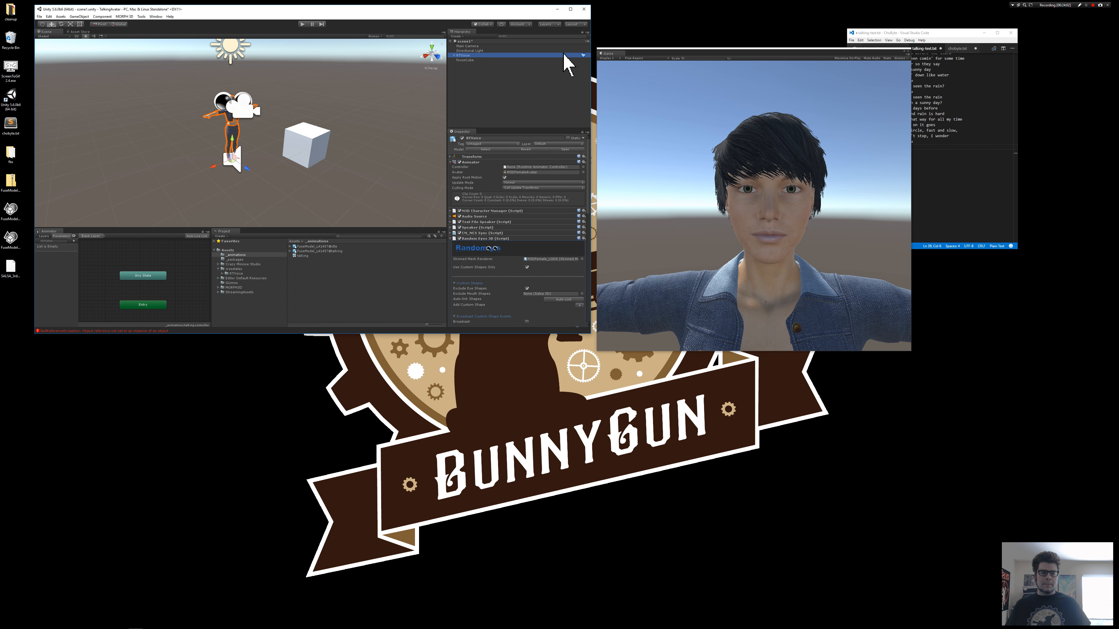
{"action": "left_click", "coordinate": [583, 168]}
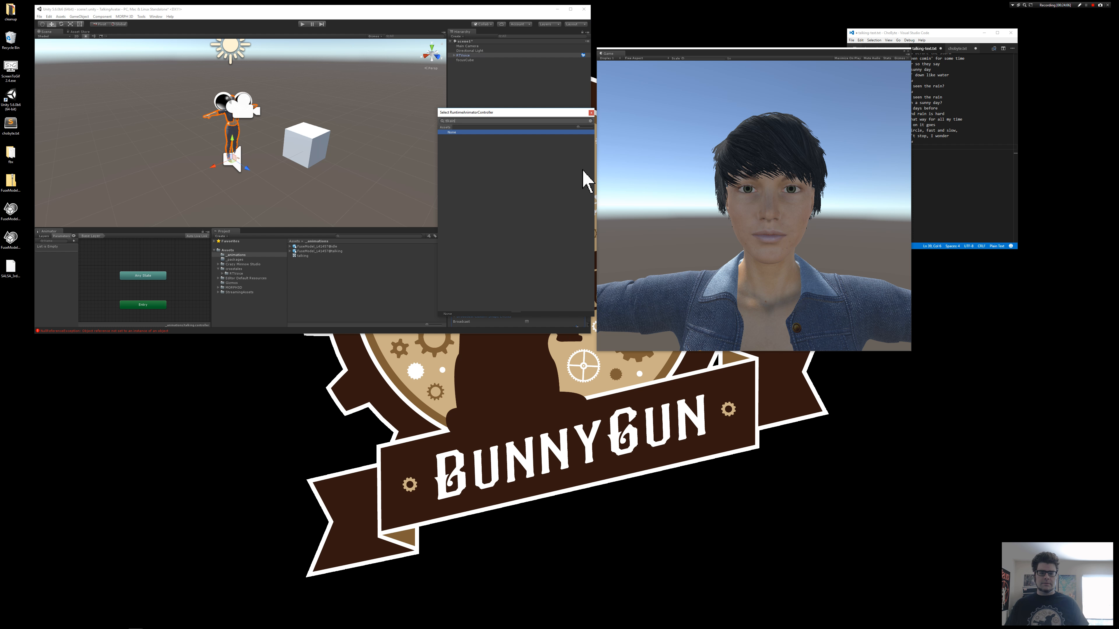
{"action": "key", "text": "Down"}
{"action": "key", "text": "Down"}
{"action": "key", "text": "Return"}
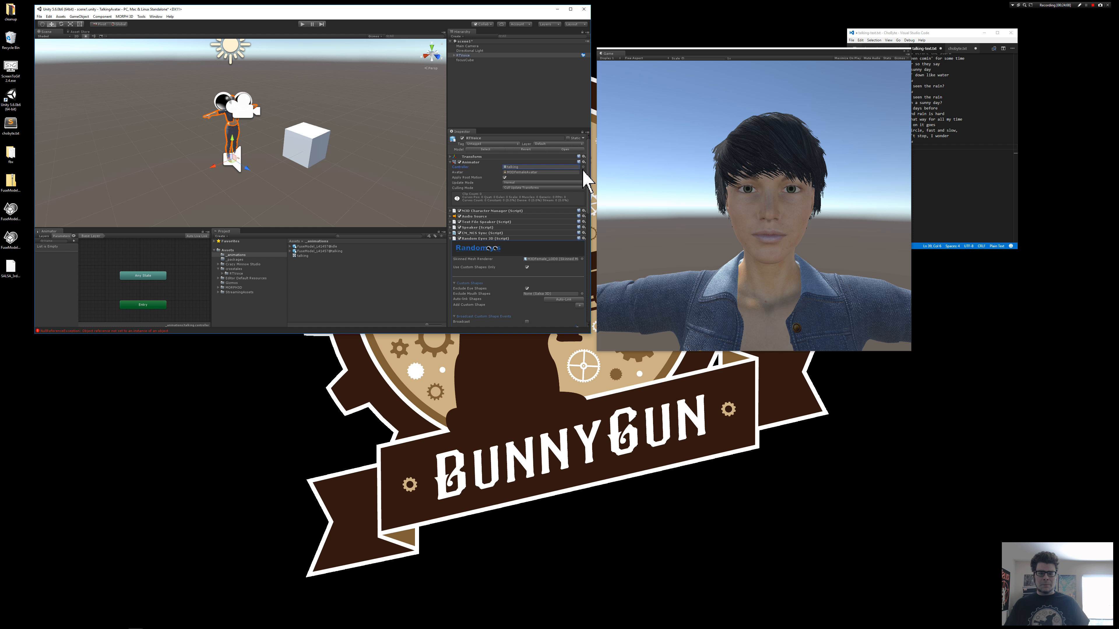
Dock the Animator window above the Scene view and enlarge it so the Any State, Entry and Exit nodes fit
{"action": "left_click", "coordinate": [181, 251]}
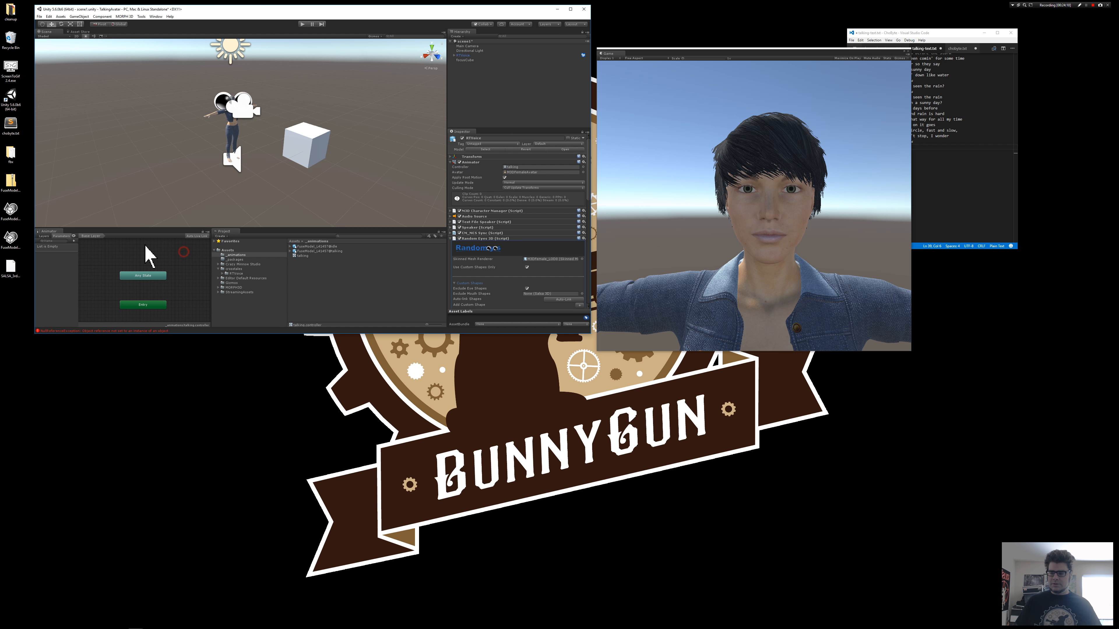
{"action": "left_click_drag", "start_coordinate": [57, 234], "coordinate": [230, 88]}
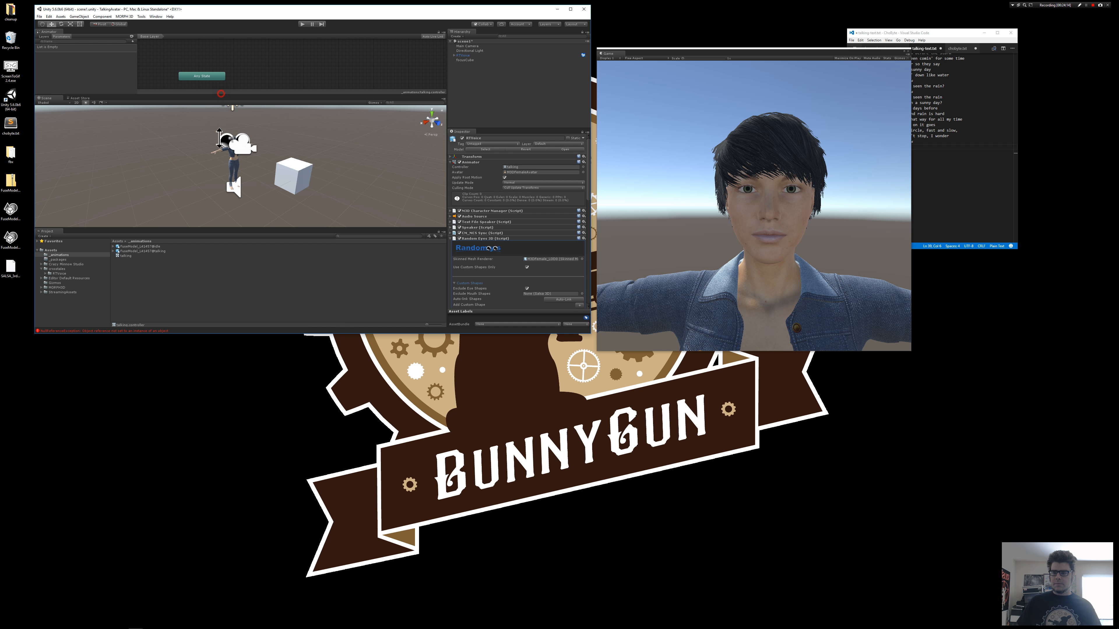
{"action": "left_click_drag", "start_coordinate": [219, 137], "coordinate": [220, 190]}
{"action": "mouse_move", "coordinate": [335, 145]}
{"action": "middle_mouse_down"}
{"action": "mouse_move", "coordinate": [282, 138]}
{"action": "mouse_move", "coordinate": [318, 147]}
{"action": "middle_mouse_up"}
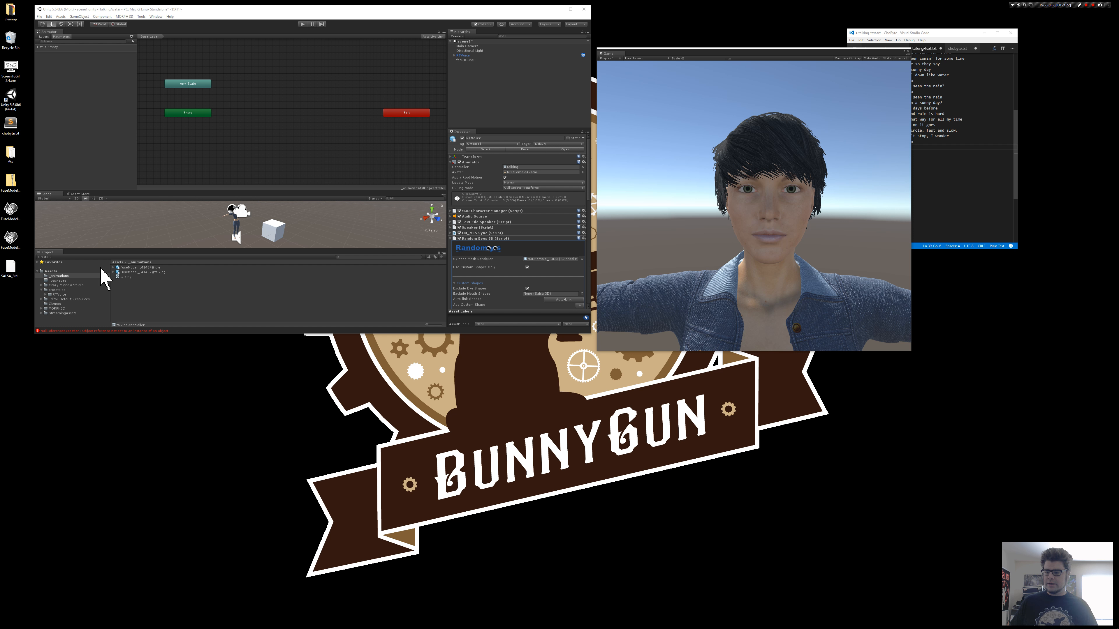
Expand the idle animation model in _animations and add its idle clip to the talking controller as a state
{"action": "left_click", "coordinate": [150, 268]}
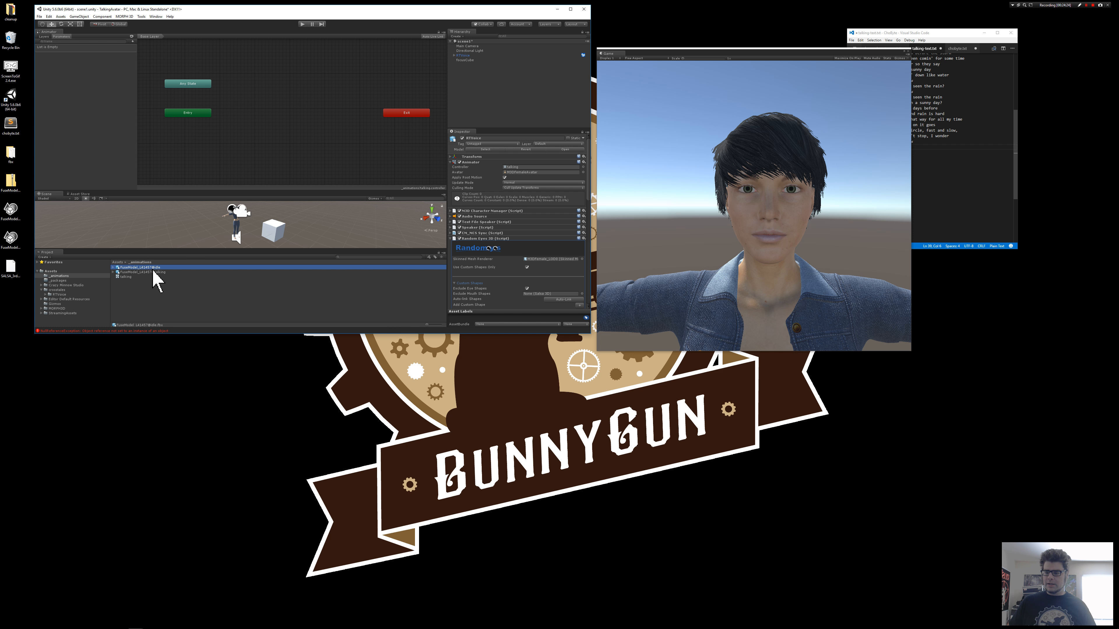
{"action": "left_click", "coordinate": [153, 272]}
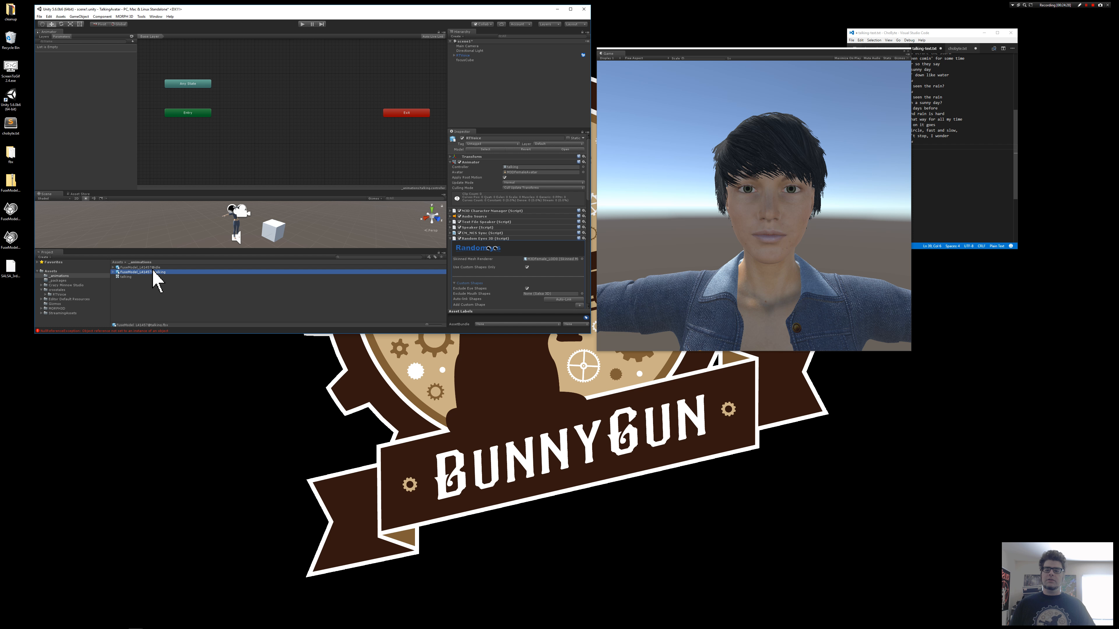
{"action": "left_click", "coordinate": [134, 267]}
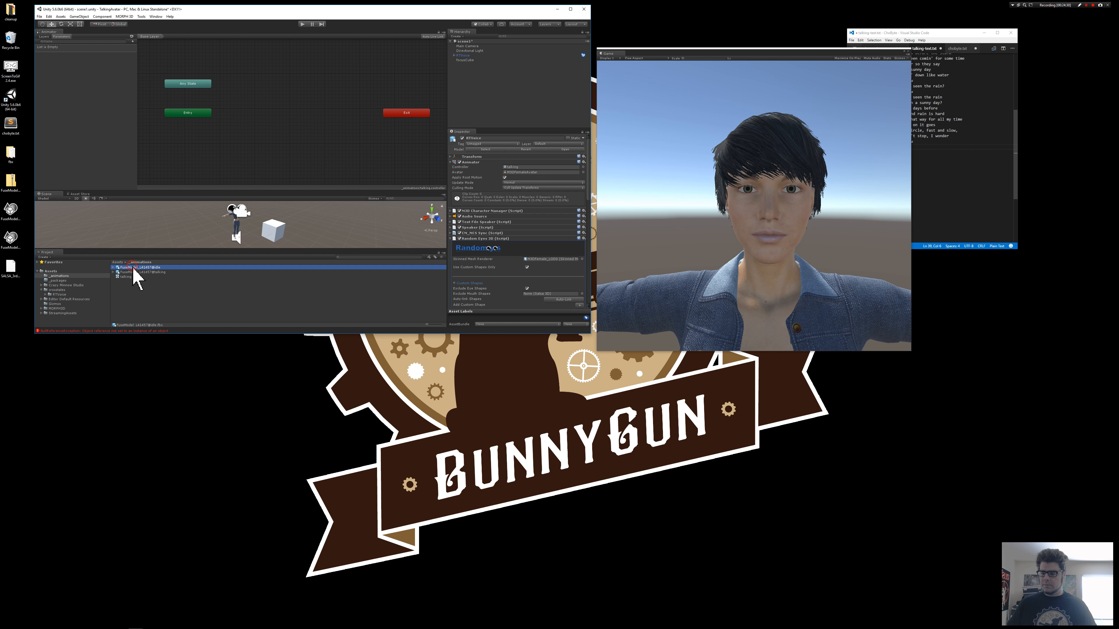
{"action": "left_click", "coordinate": [113, 267]}
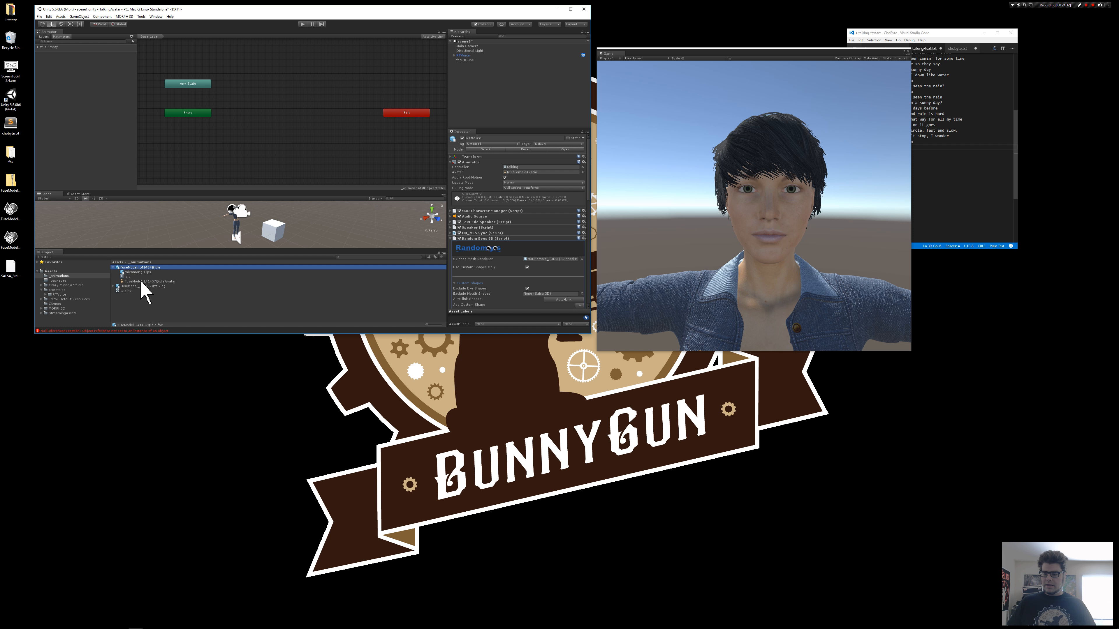
{"action": "left_click", "coordinate": [126, 277]}
{"action": "left_click_drag", "start_coordinate": [127, 278], "coordinate": [284, 129]}
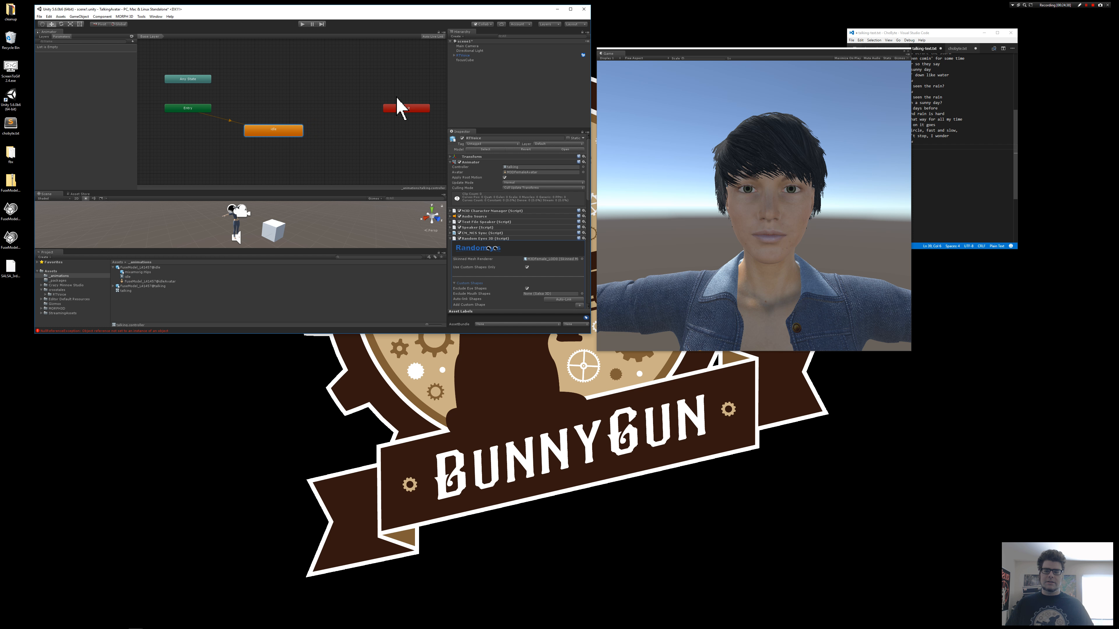
Run and pause the scene, enlarge the Scene view to examine the character's idle pose up close, and stop the scene
{"action": "left_click", "coordinate": [302, 24]}
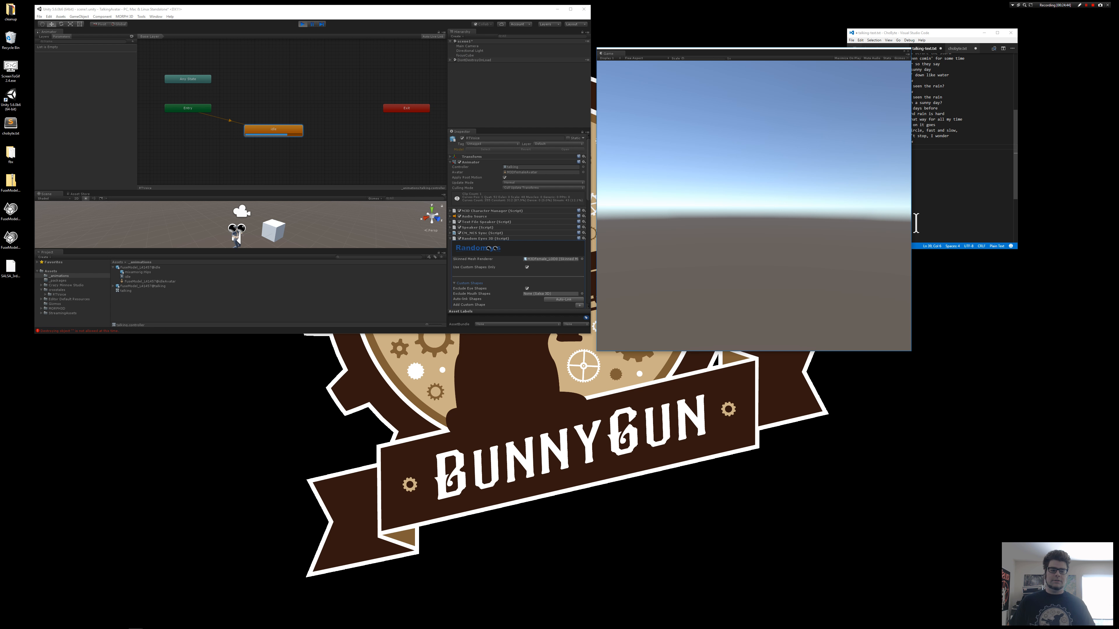
{"action": "left_click", "coordinate": [312, 24]}
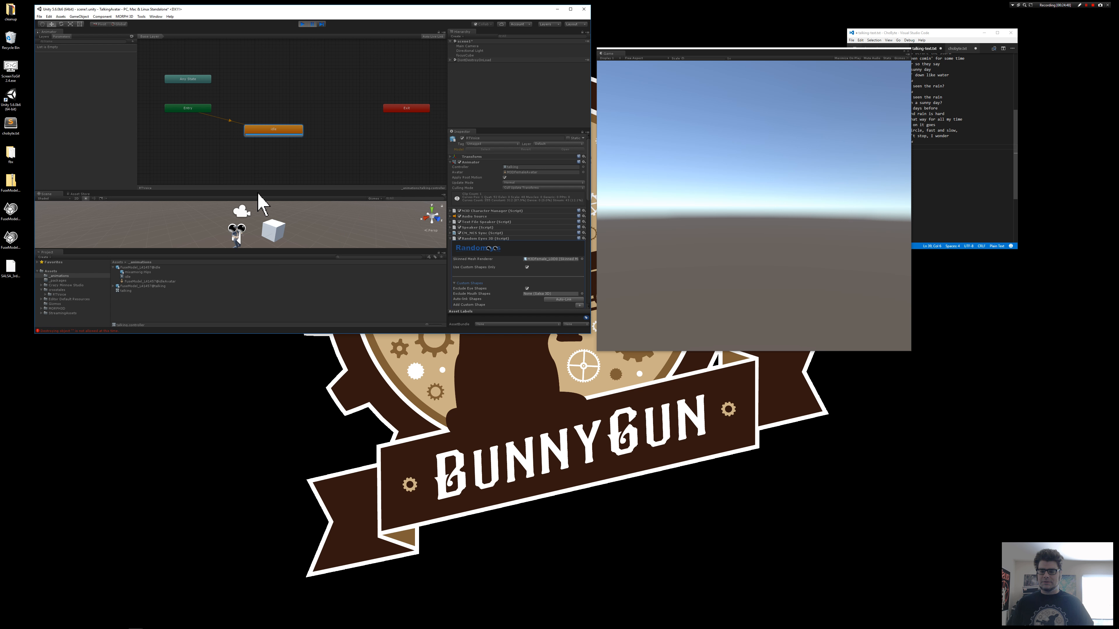
{"action": "left_click_drag", "start_coordinate": [260, 192], "coordinate": [284, 86]}
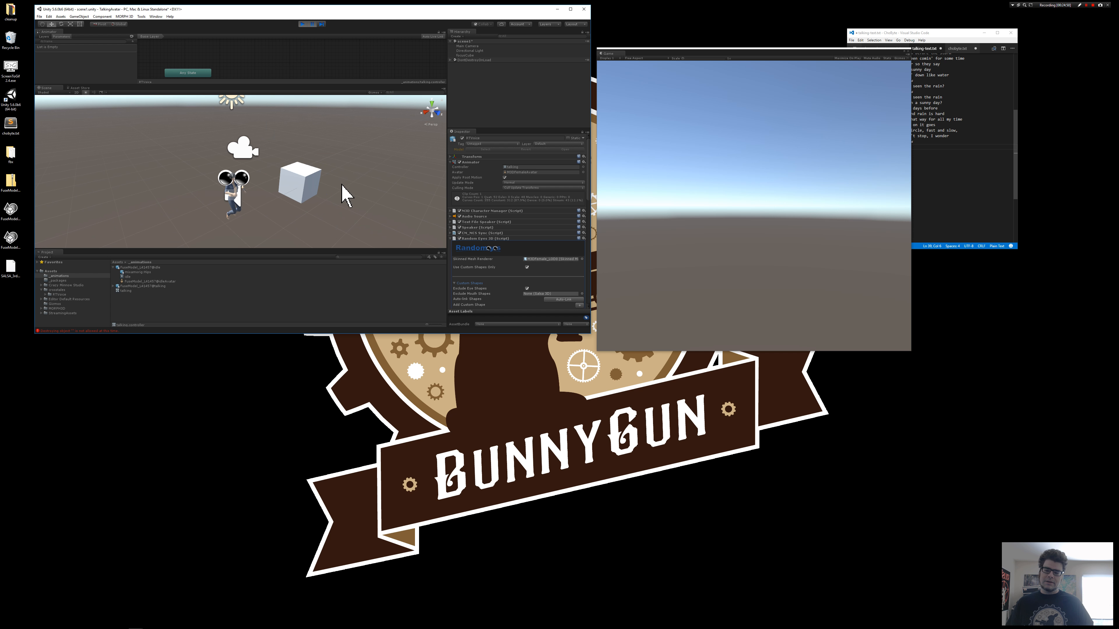
{"action": "key", "text": "w"}
{"action": "right_click_drag", "start_coordinate": [312, 204], "coordinate": [317, 180]}
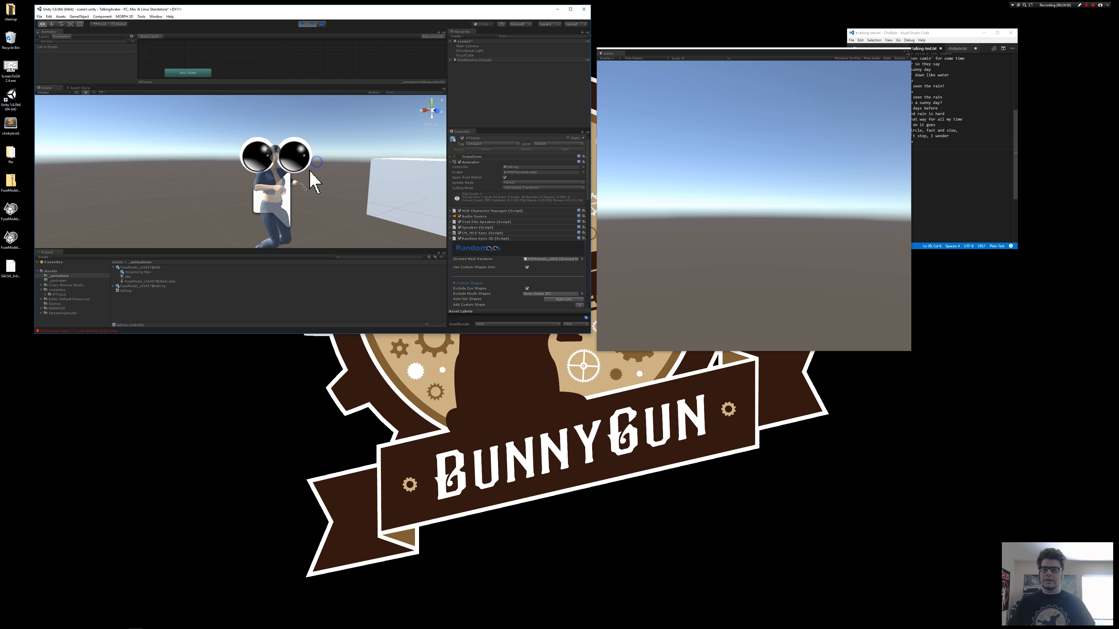
{"action": "left_click", "coordinate": [303, 24]}
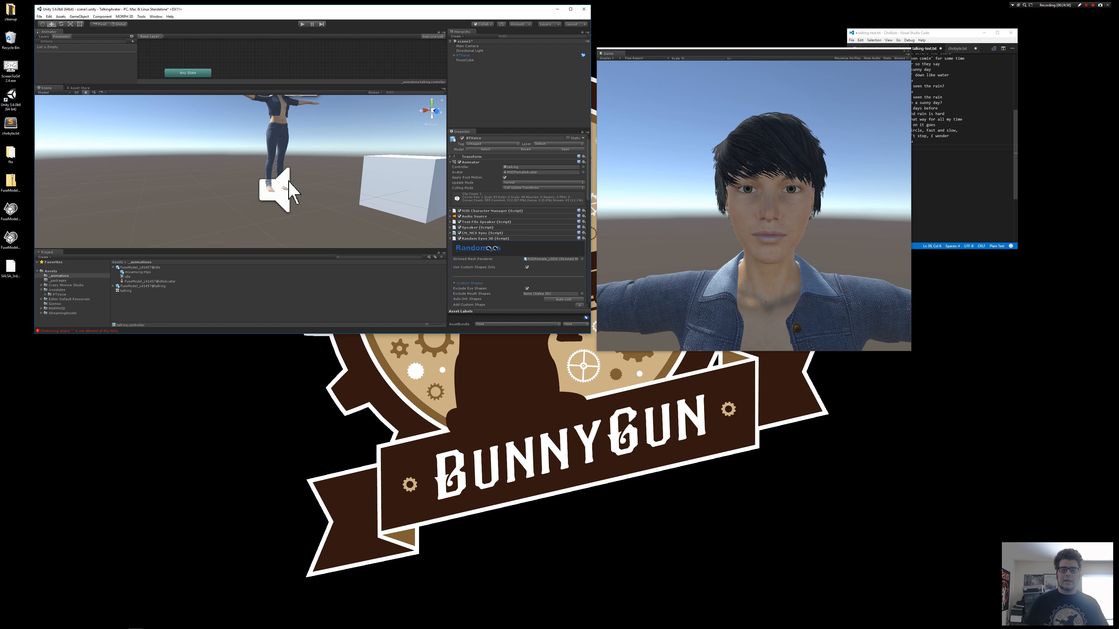
Unlock the Inspector, edit the idle clip's import settings to enable Loop Time and Loop Pose, and apply the changes
{"action": "left_click", "coordinate": [138, 277]}
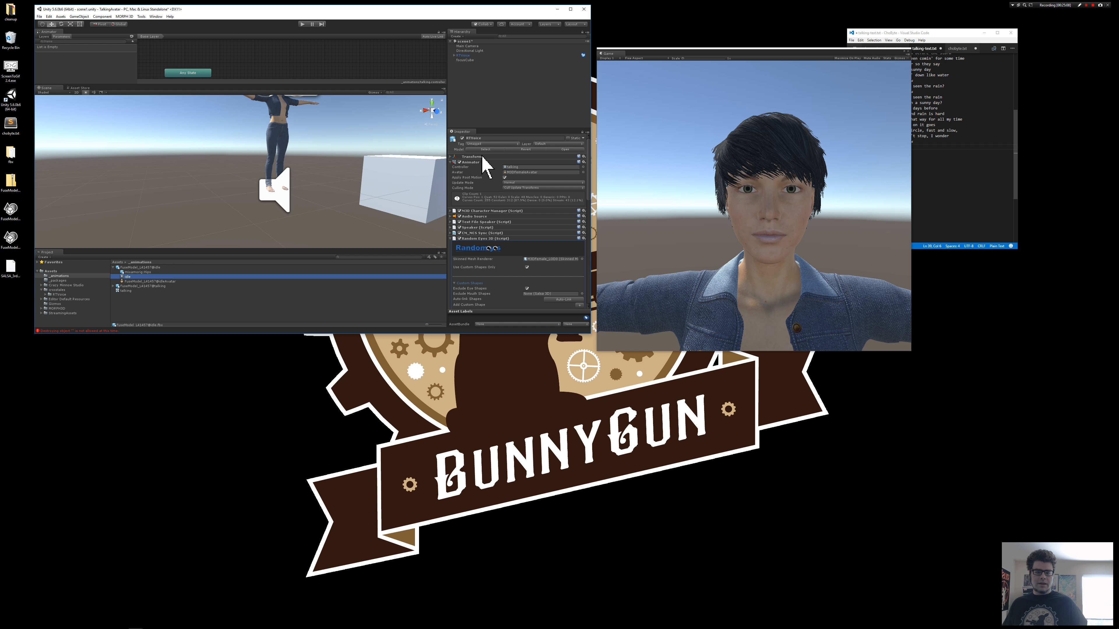
{"action": "left_click", "coordinate": [582, 133]}
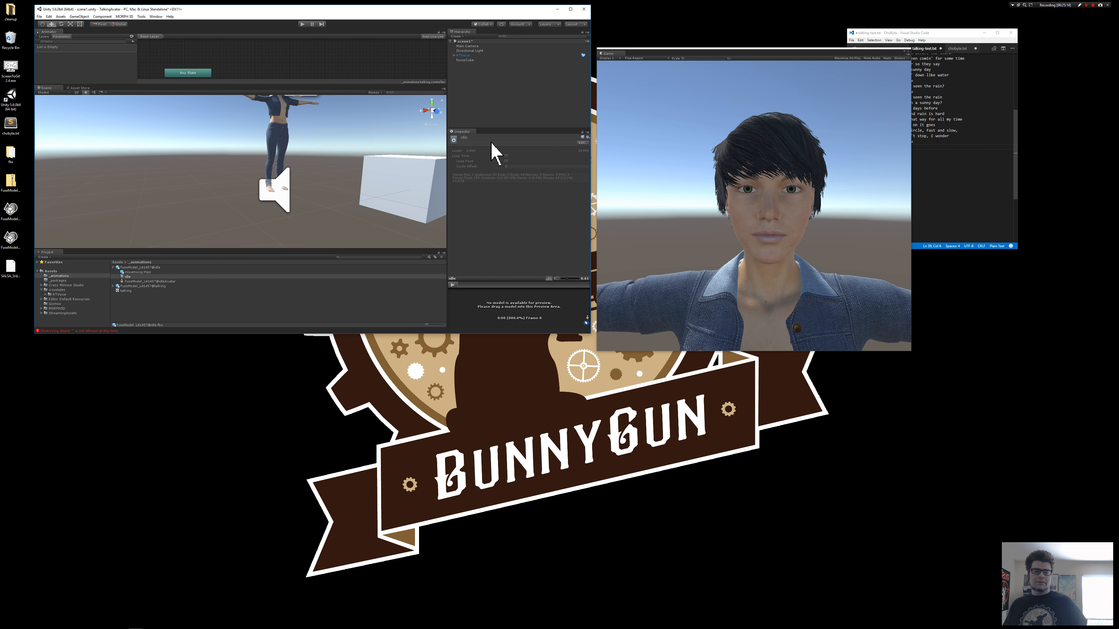
{"action": "left_click", "coordinate": [582, 144]}
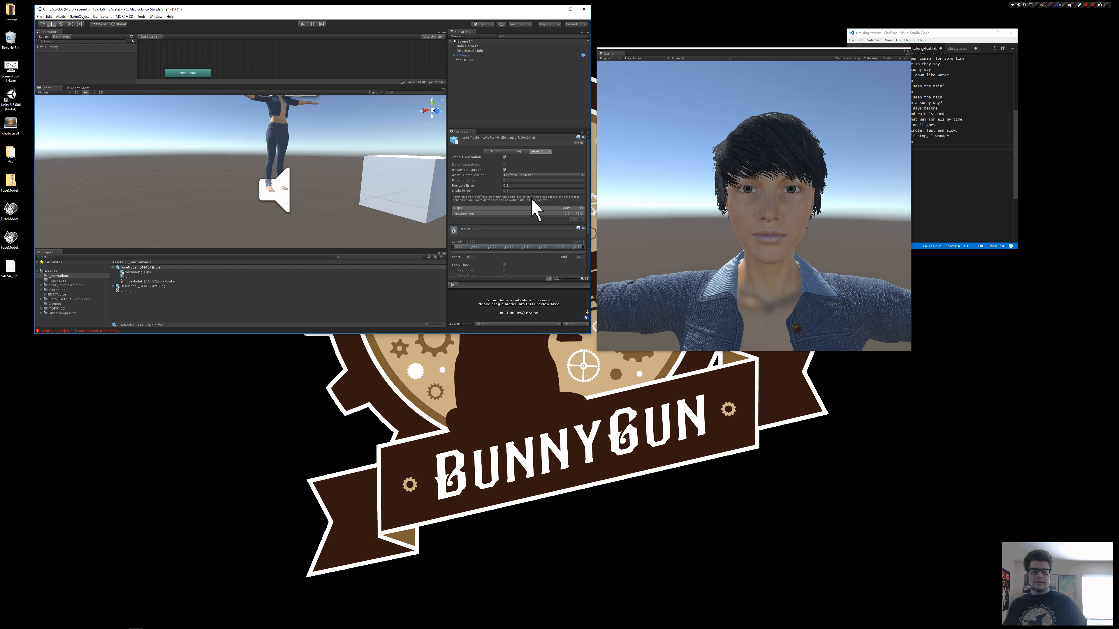
{"action": "scroll", "coordinate": [533, 210], "scroll_direction": "down", "scroll_amount": 1}
{"action": "scroll", "coordinate": [535, 206], "scroll_direction": "down", "scroll_amount": 1}
{"action": "scroll", "coordinate": [533, 200], "scroll_direction": "down", "scroll_amount": 1}
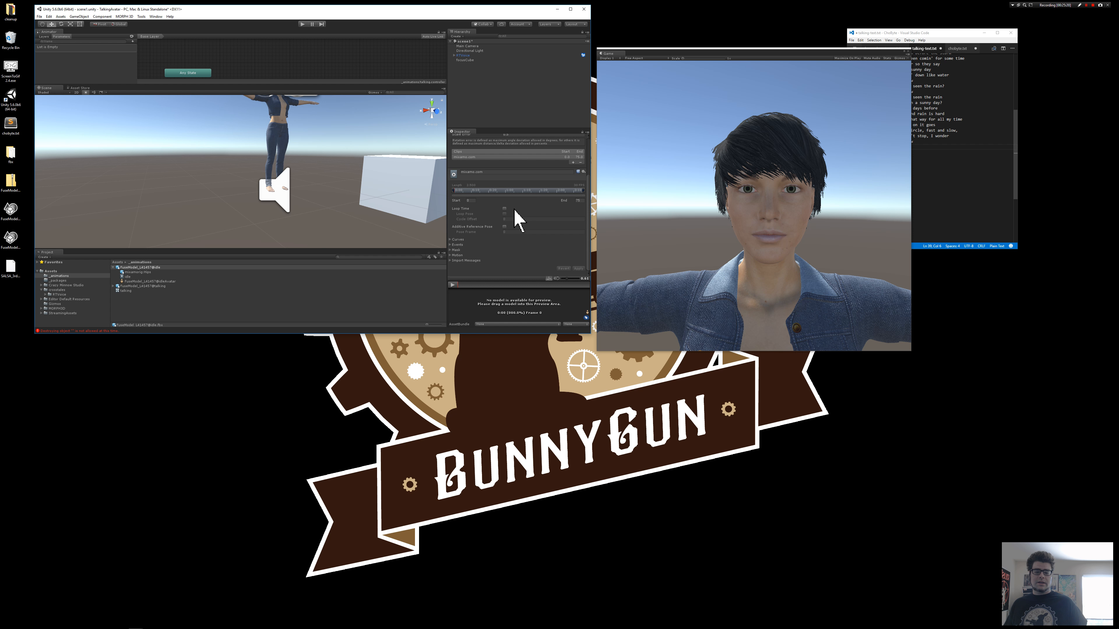
{"action": "left_click", "coordinate": [504, 208]}
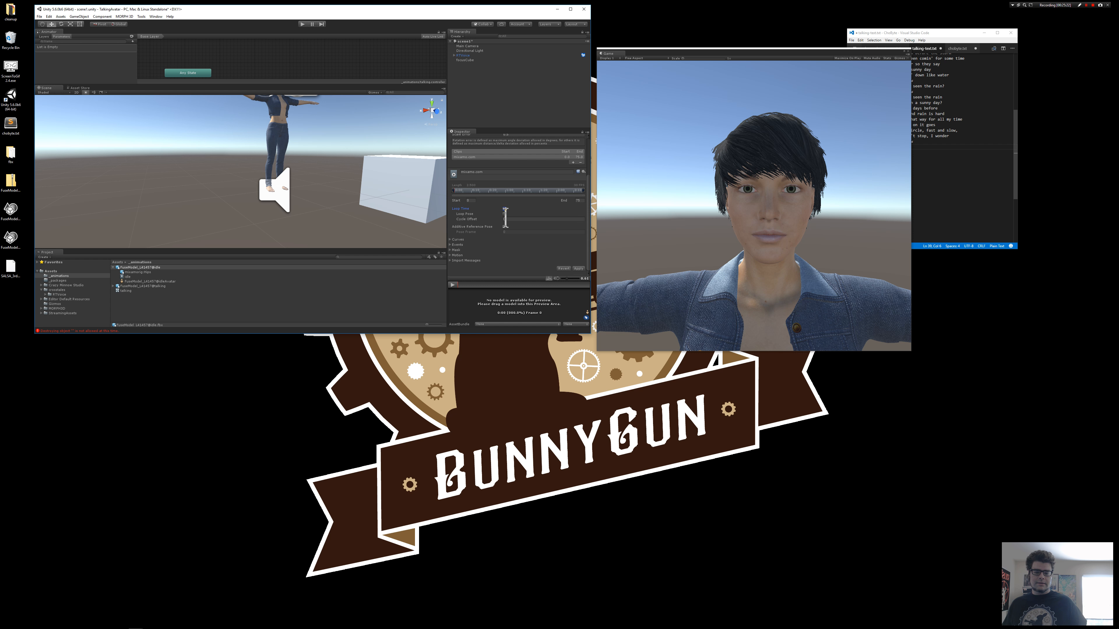
{"action": "scroll", "coordinate": [526, 227], "scroll_direction": "up", "scroll_amount": 3}
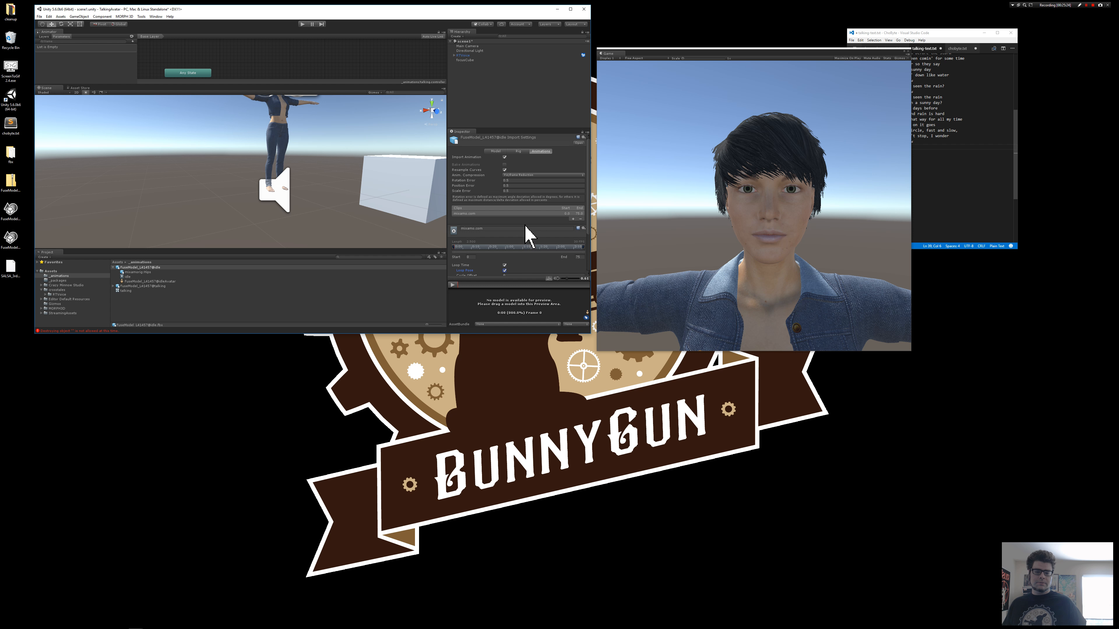
{"action": "scroll", "coordinate": [530, 226], "scroll_direction": "down", "scroll_amount": 3}
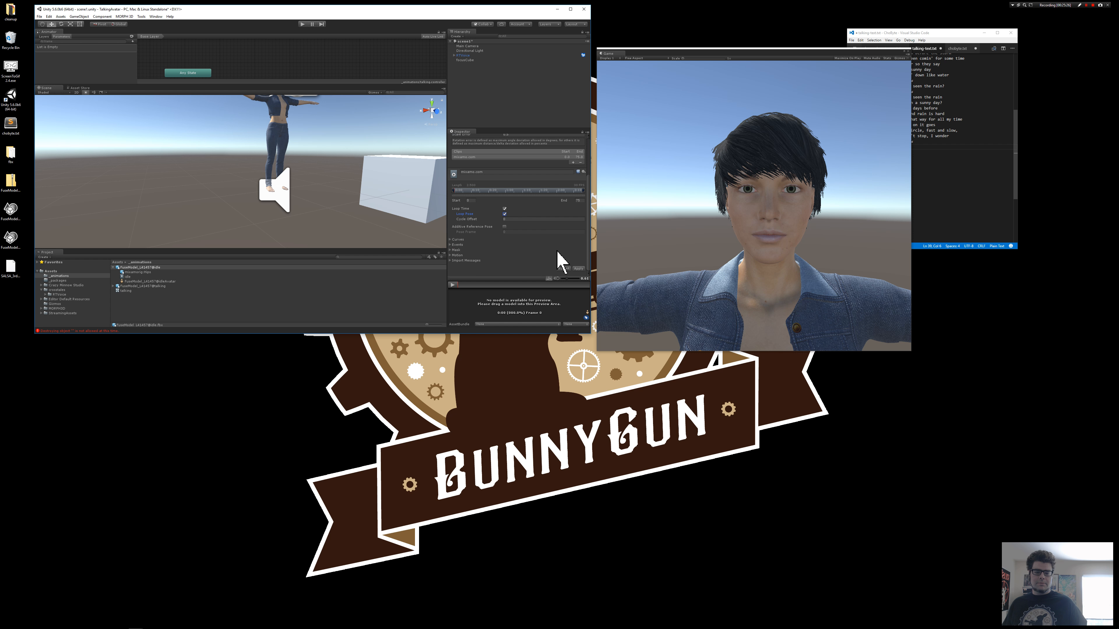
{"action": "left_click", "coordinate": [577, 268]}
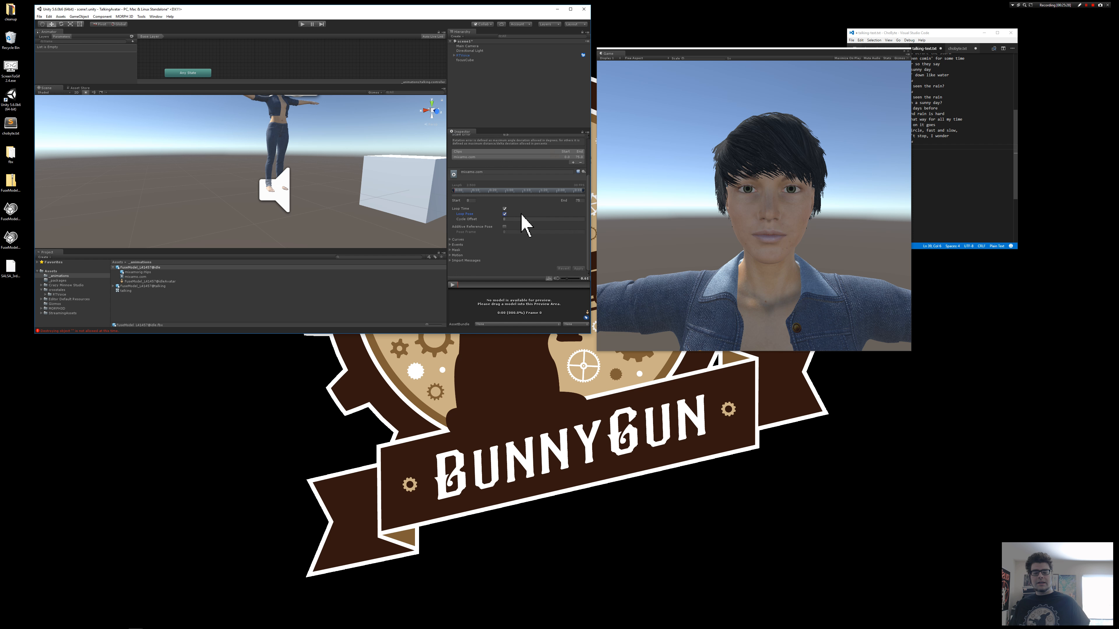
Set the idle model's rig Animation Type to Humanoid and apply the change
{"action": "scroll", "coordinate": [524, 223], "scroll_direction": "up", "scroll_amount": 3}
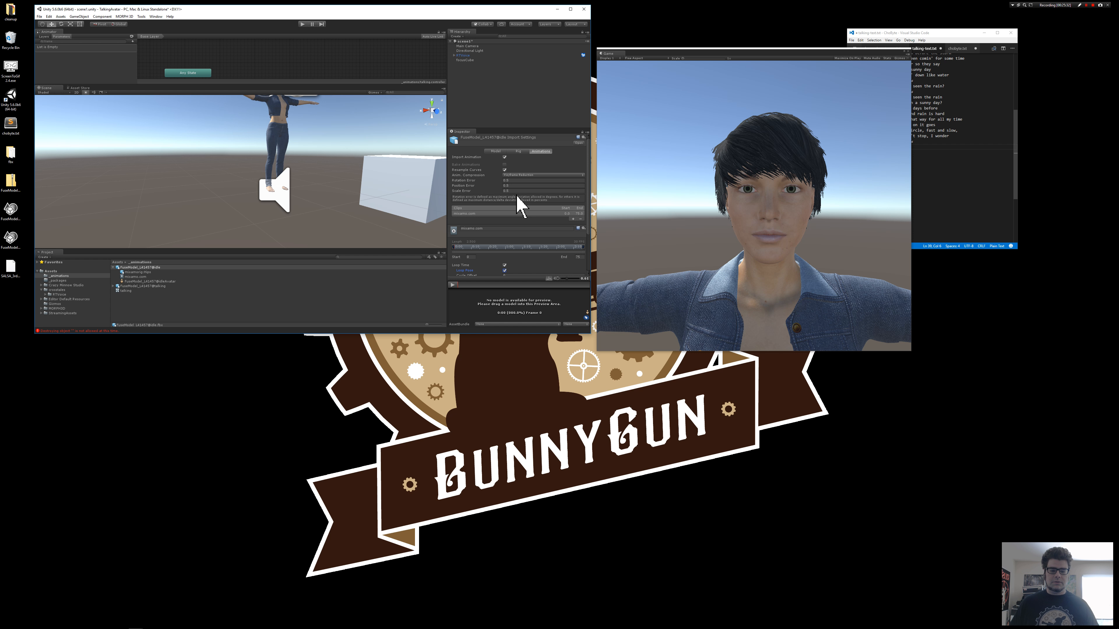
{"action": "left_click", "coordinate": [519, 152]}
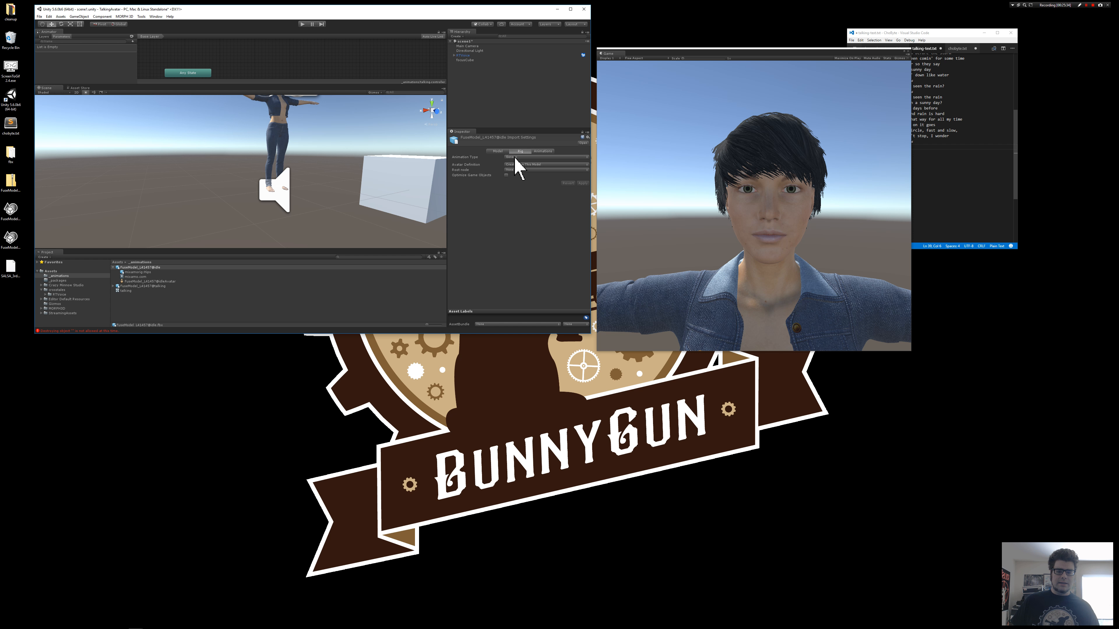
{"action": "left_click", "coordinate": [517, 157]}
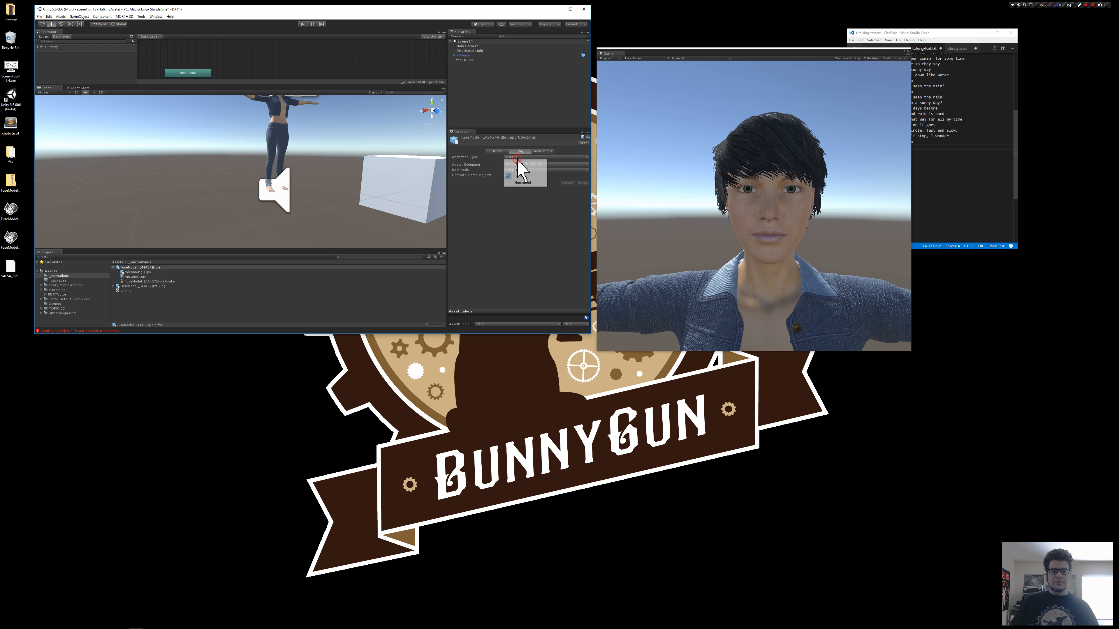
{"action": "left_click", "coordinate": [528, 183]}
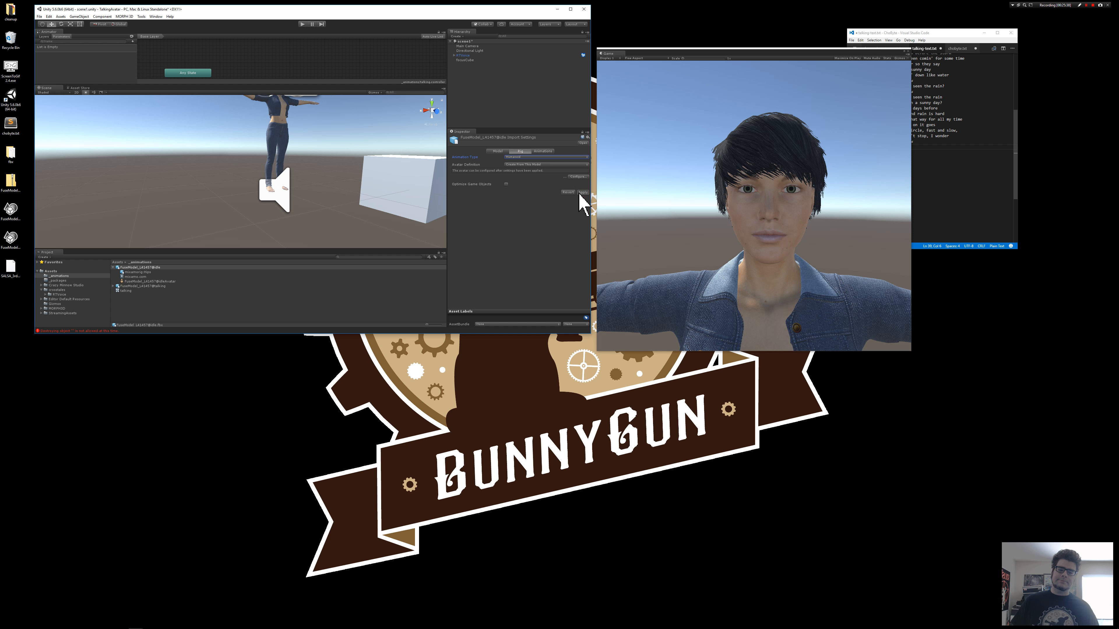
{"action": "left_click", "coordinate": [581, 193]}
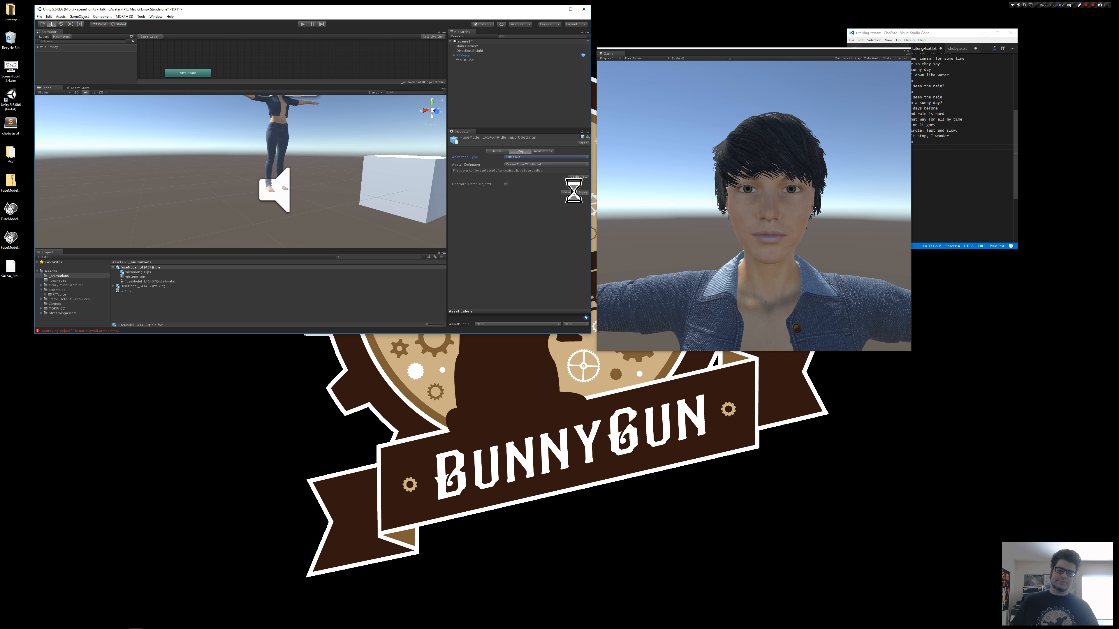
Run the scene to check the character's idle animation with the Humanoid rig, and stop it
{"action": "left_click", "coordinate": [303, 25]}
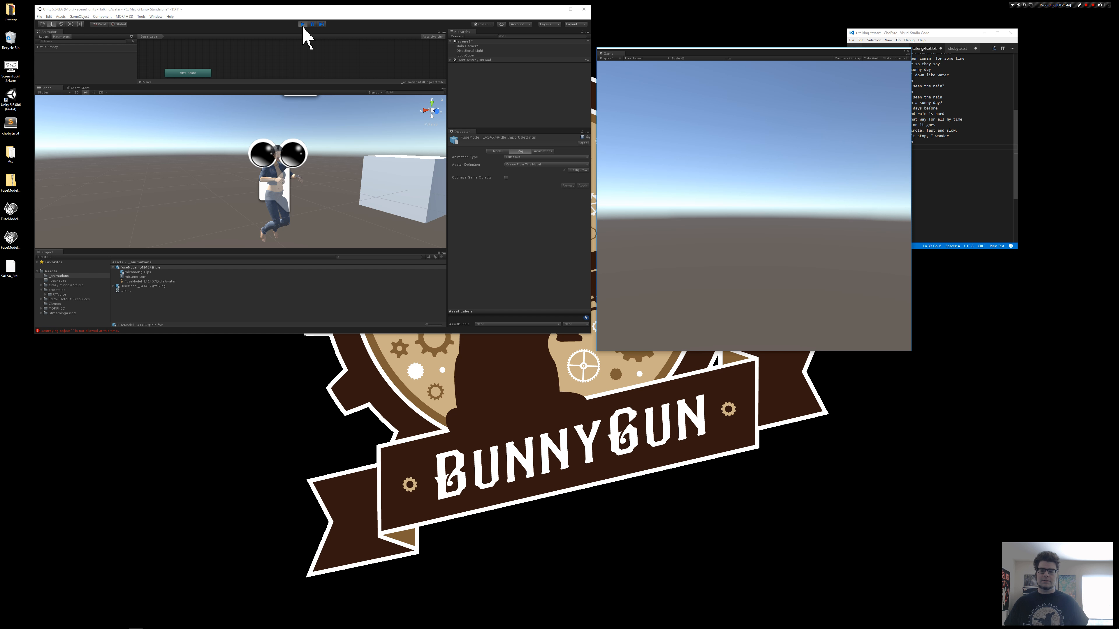
{"action": "left_click", "coordinate": [303, 26]}
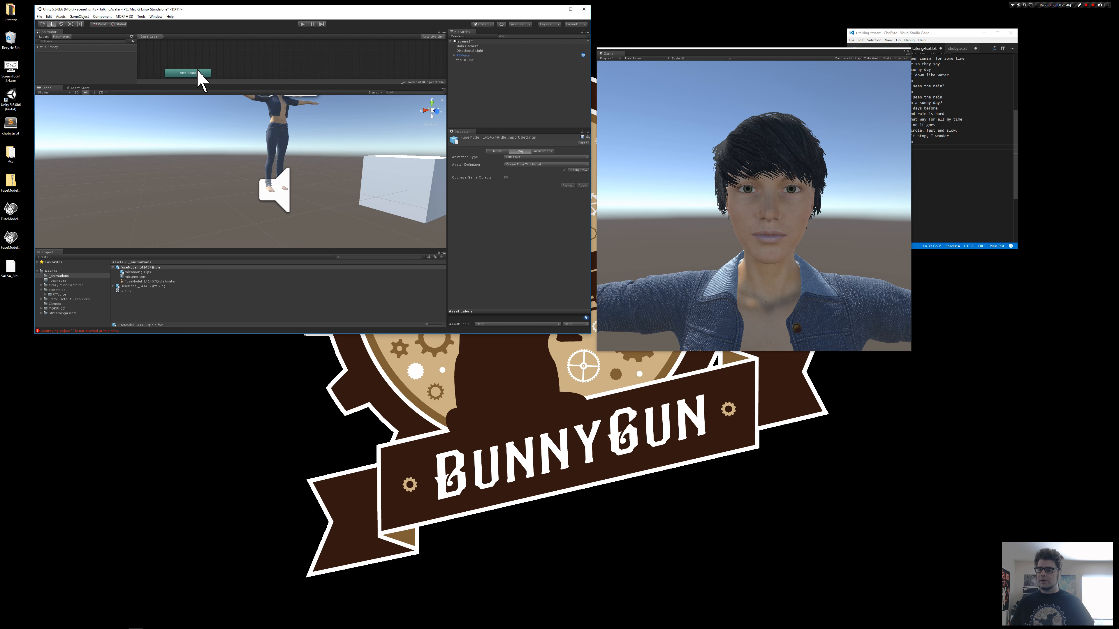
Enlarge the Animator view, assign the talking clip as the idle state's motion, and test it by briefly running the scene
{"action": "left_click_drag", "start_coordinate": [274, 86], "coordinate": [282, 191]}
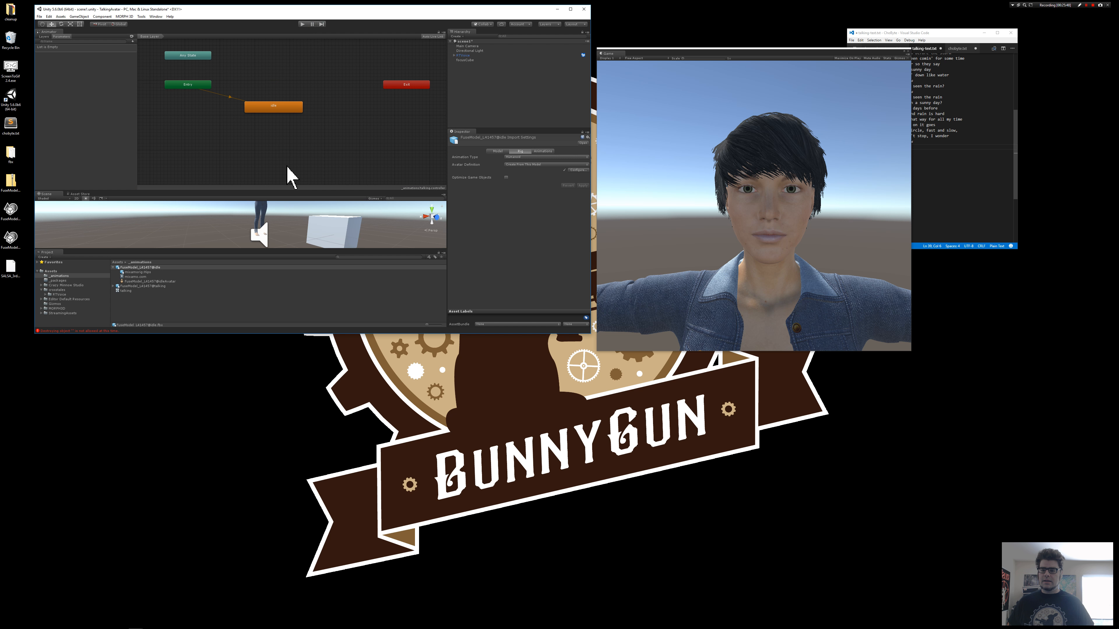
{"action": "left_click", "coordinate": [274, 108]}
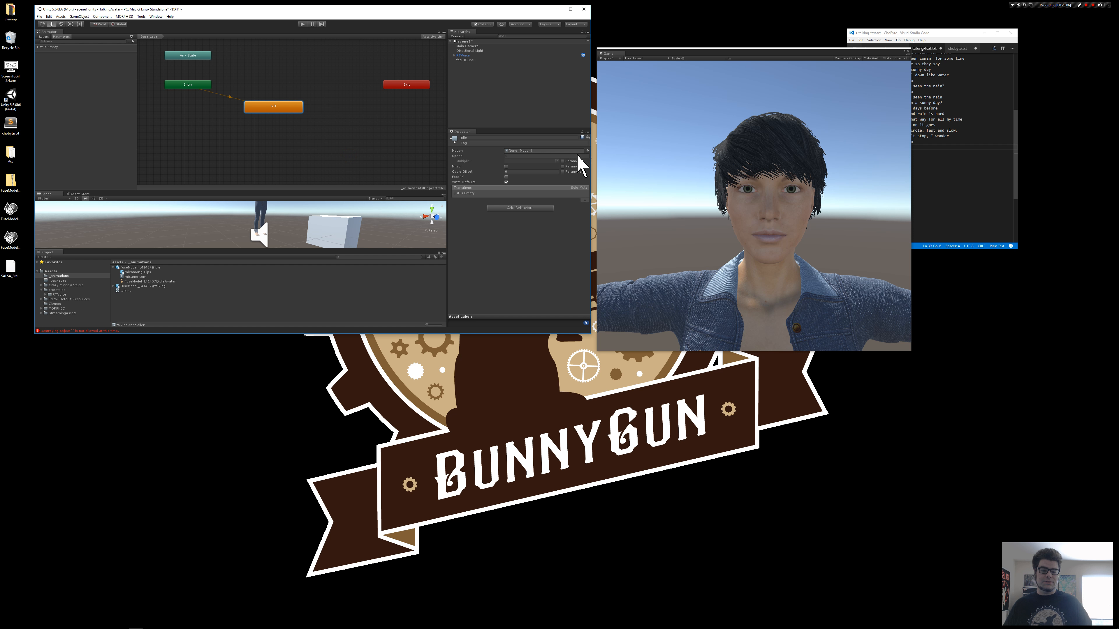
{"action": "left_click", "coordinate": [587, 150]}
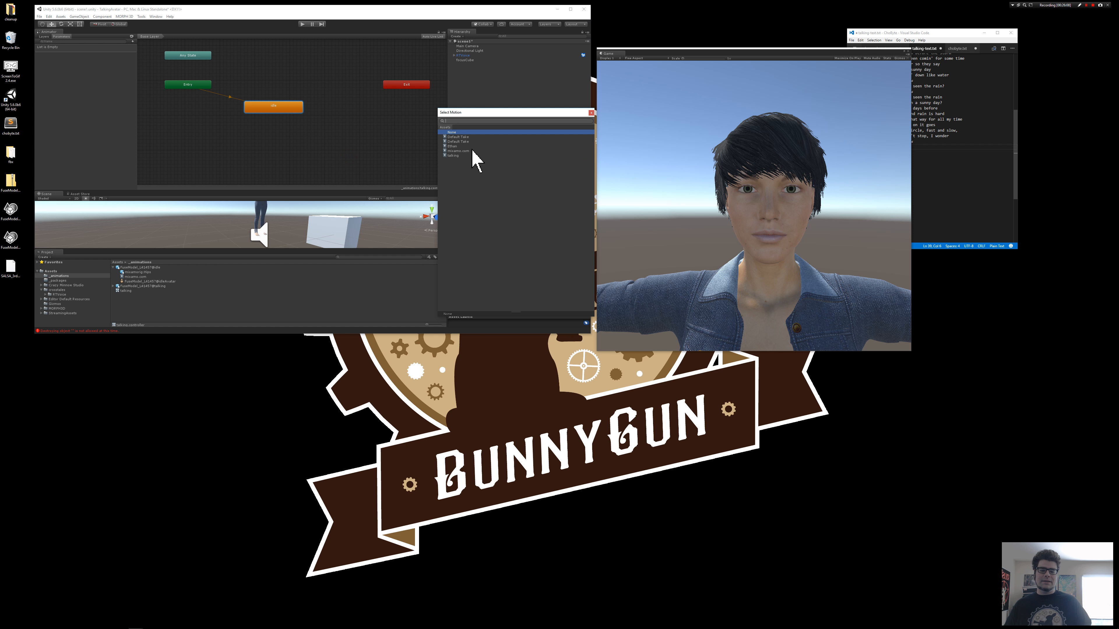
{"action": "double_click", "coordinate": [458, 157]}
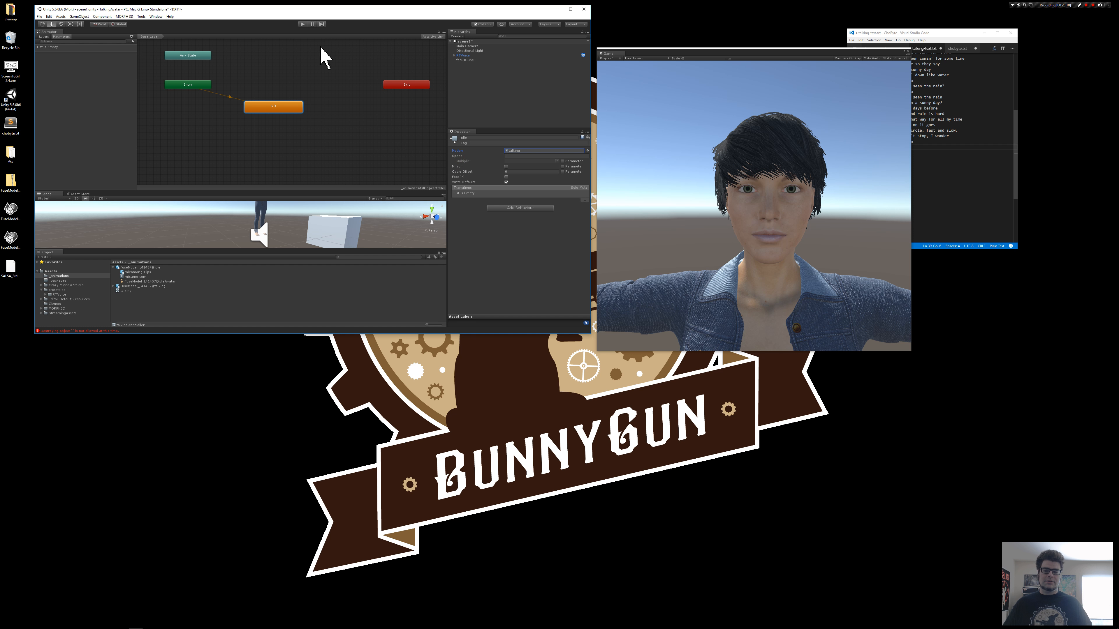
{"action": "left_click", "coordinate": [302, 24]}
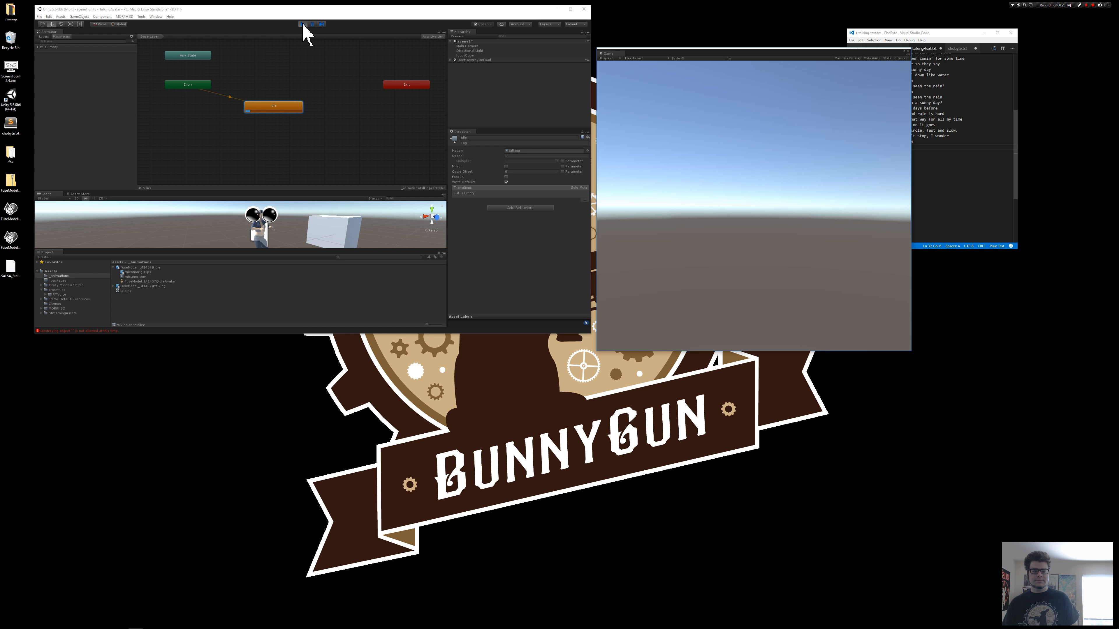
{"action": "left_click", "coordinate": [303, 25]}
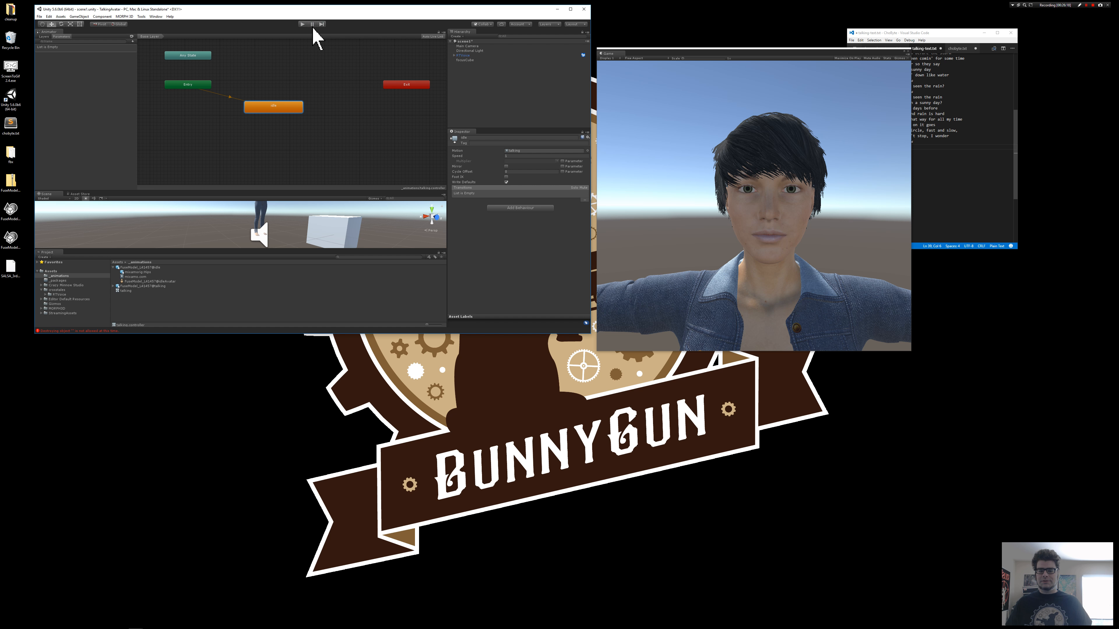
Inspect the talking and idle models' animation clips and review the idle model's rig import settings
{"action": "left_click", "coordinate": [1086, 5]}
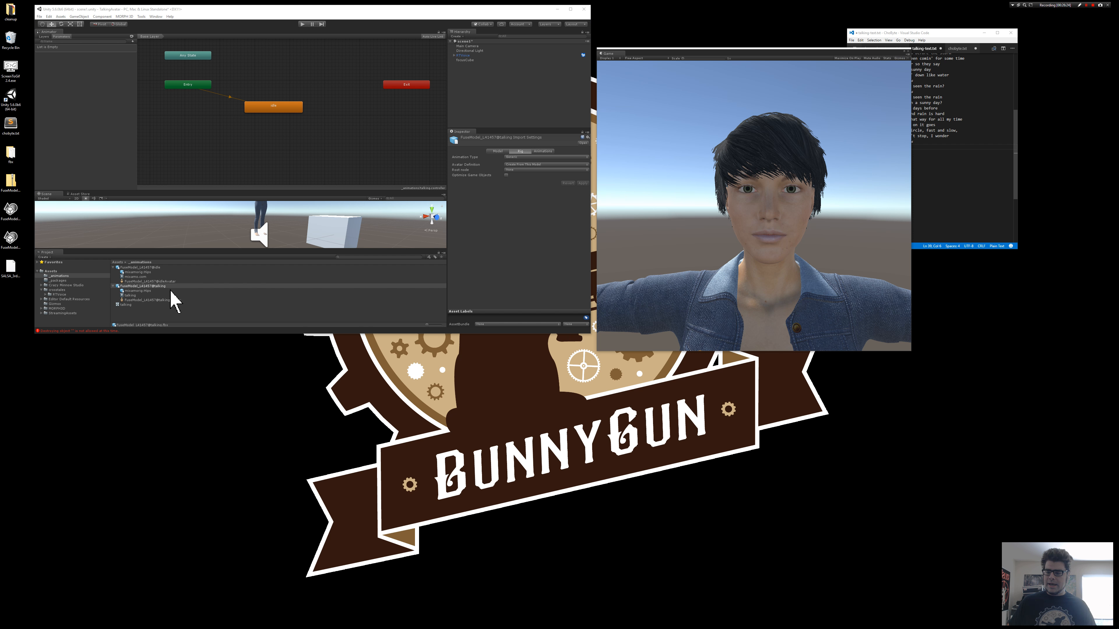
{"action": "left_click", "coordinate": [134, 294]}
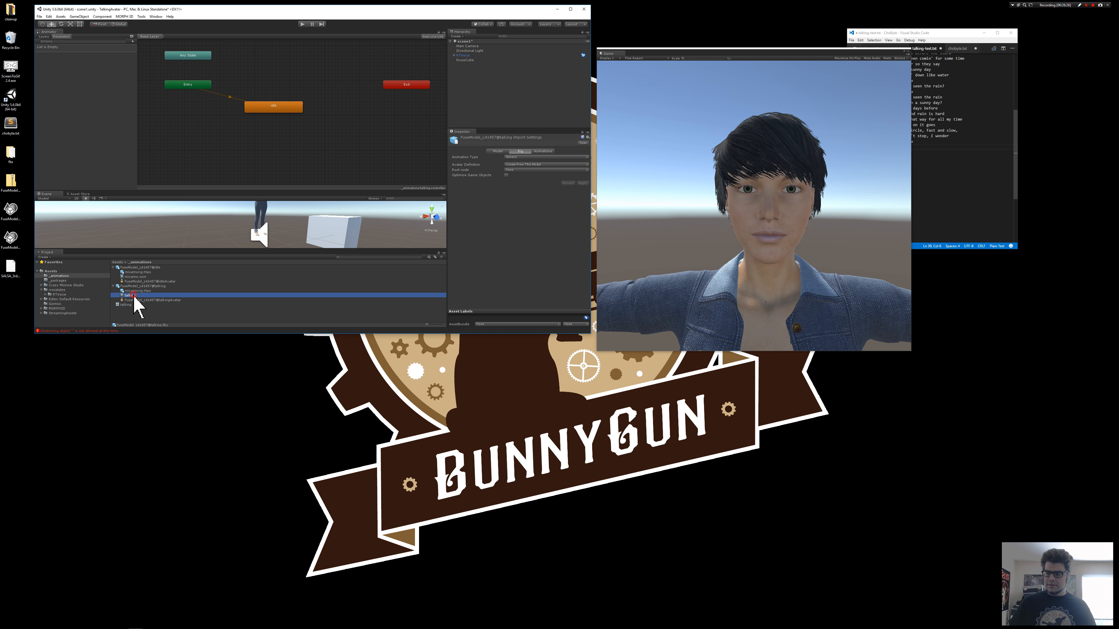
{"action": "left_click", "coordinate": [135, 276]}
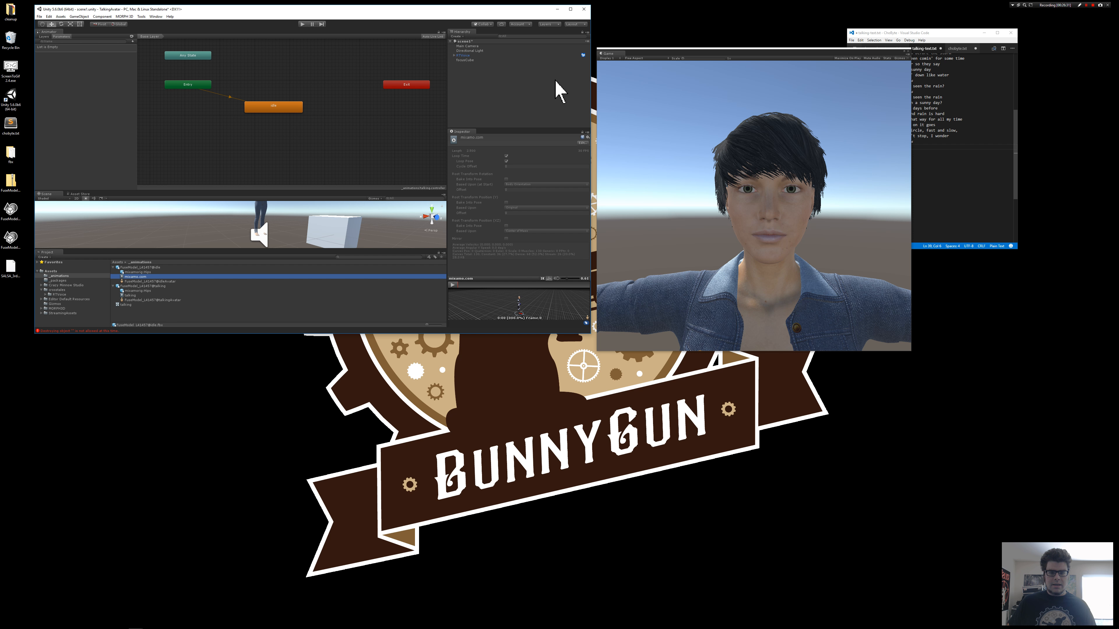
{"action": "left_click", "coordinate": [581, 144]}
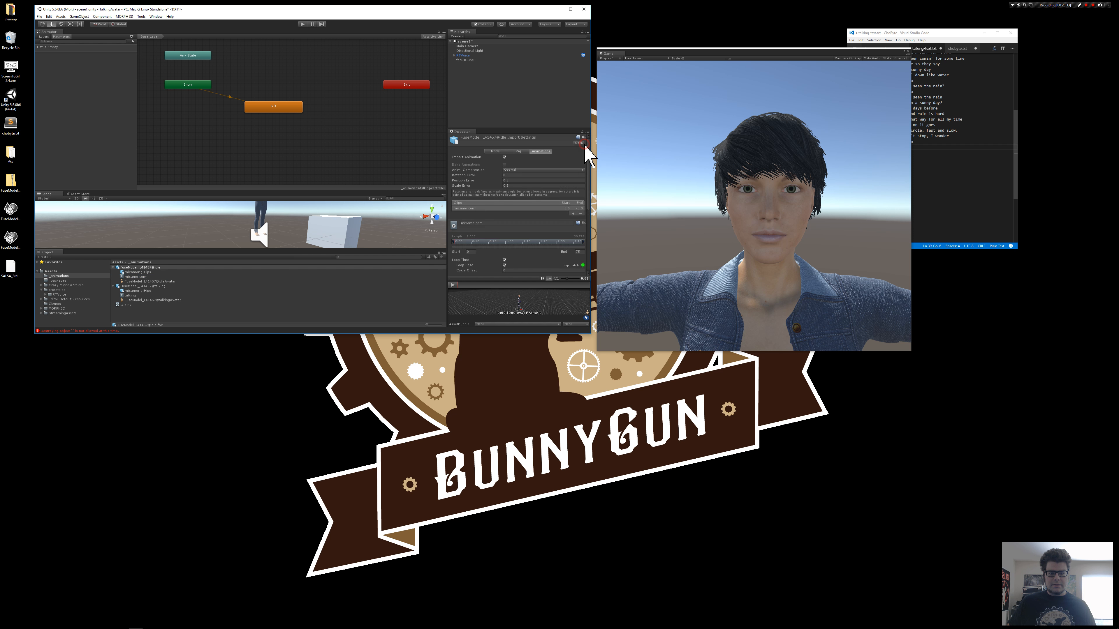
{"action": "left_click", "coordinate": [520, 151]}
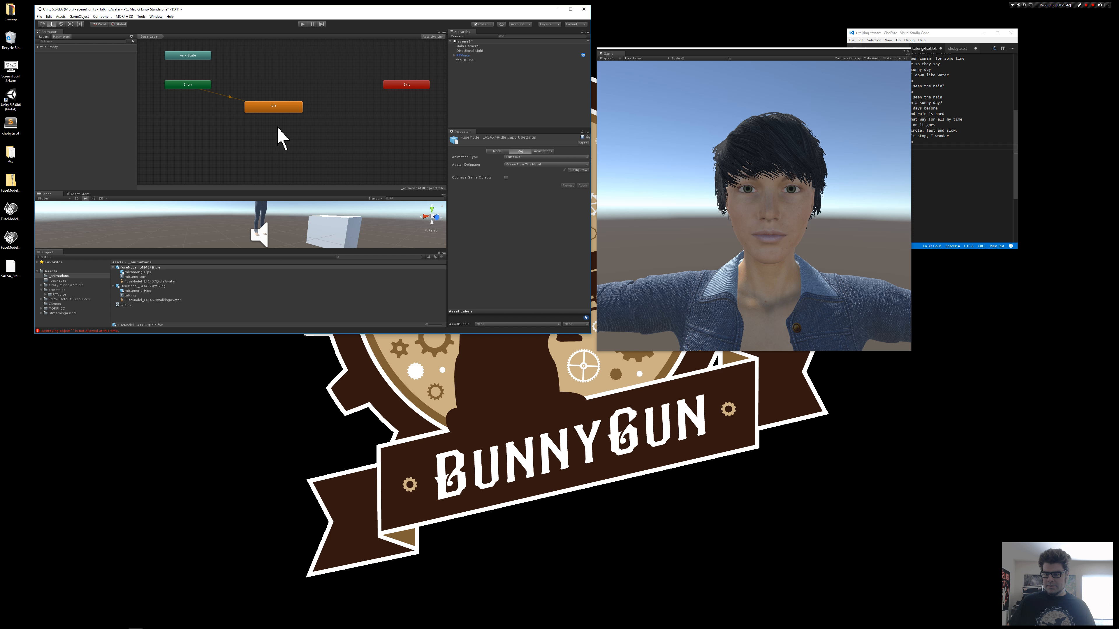
{"action": "left_click", "coordinate": [276, 109]}
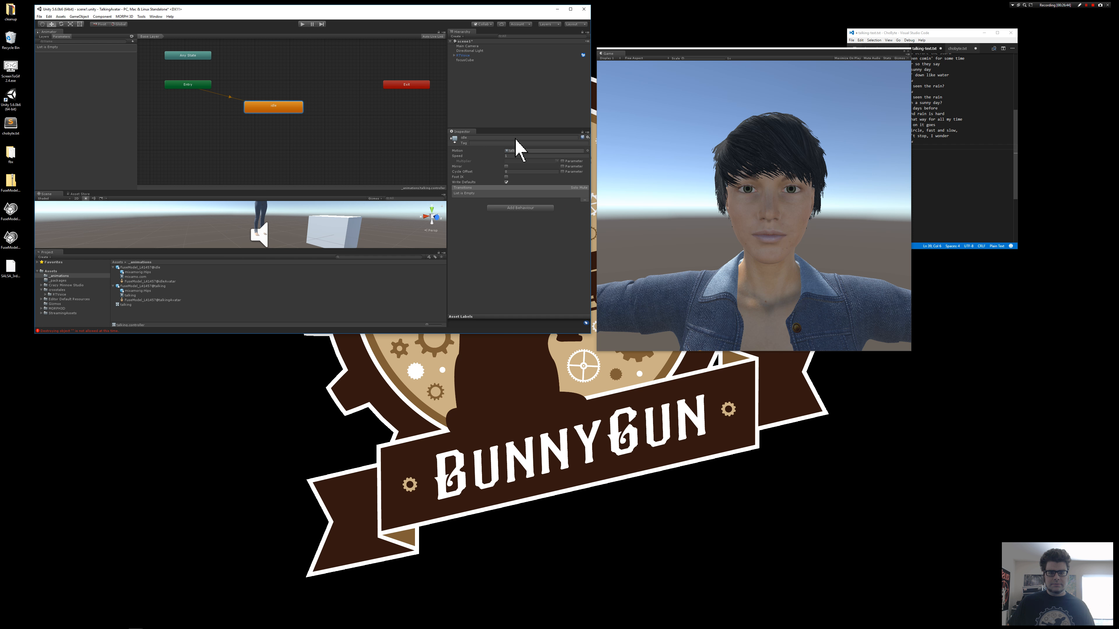
{"action": "left_click", "coordinate": [587, 150]}
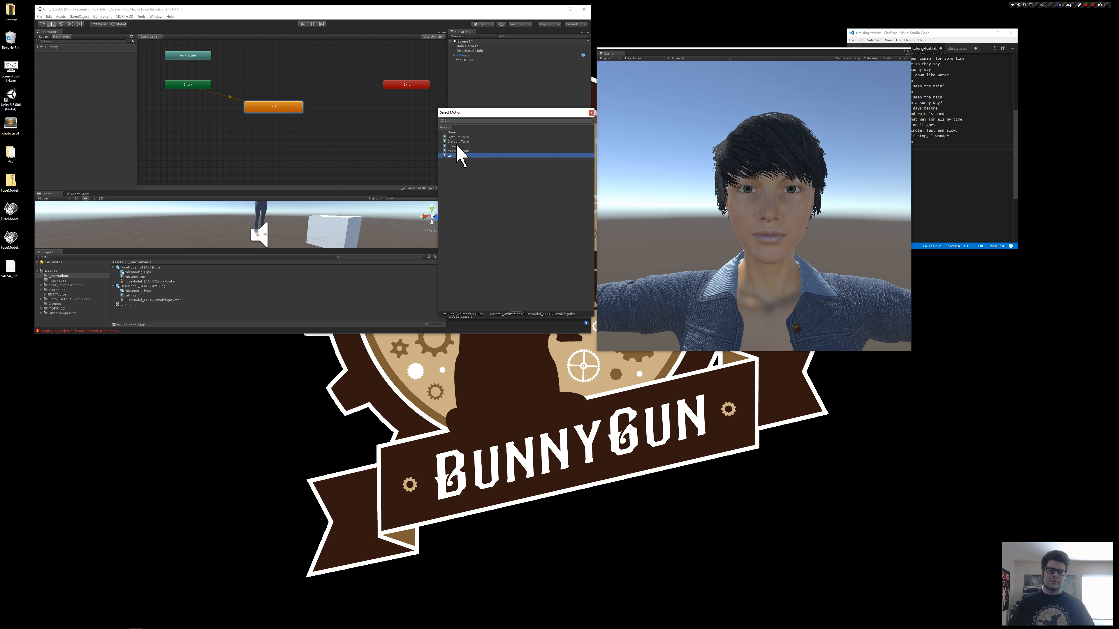
{"action": "type", "text": "idle"}
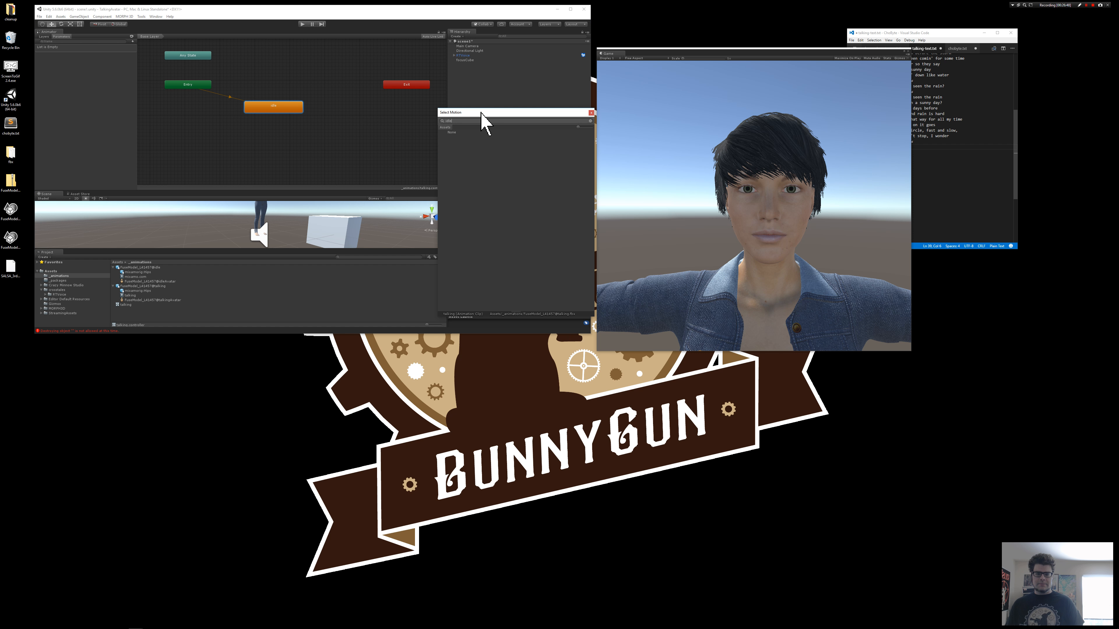
{"action": "key", "text": "Escape"}
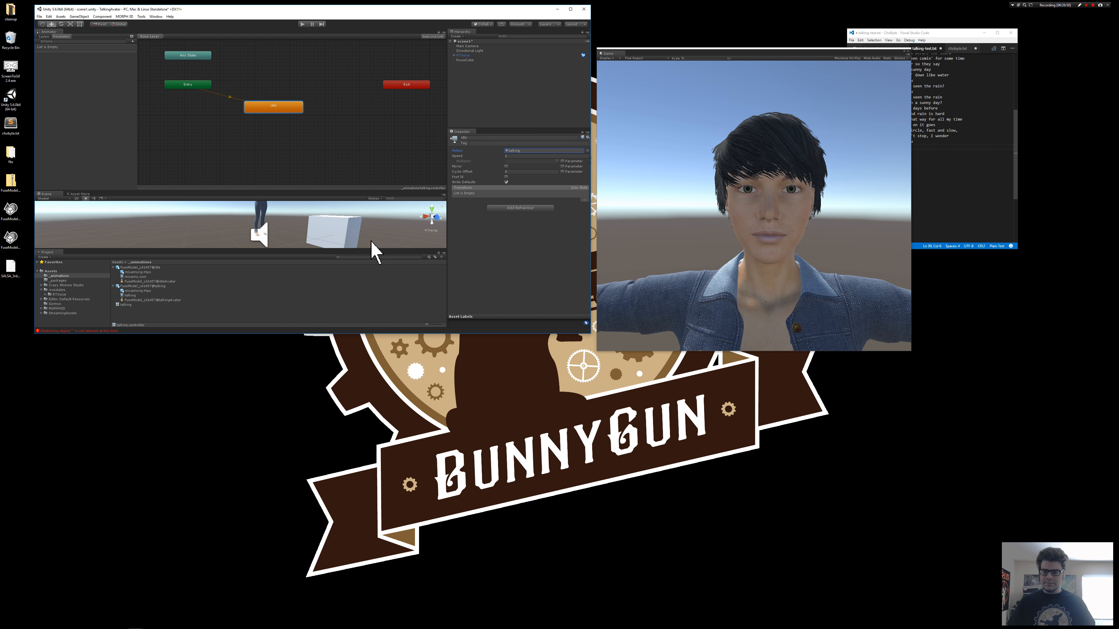
Set the idle state's motion to the mixamo.com clip from the idle model
{"action": "left_click", "coordinate": [134, 277]}
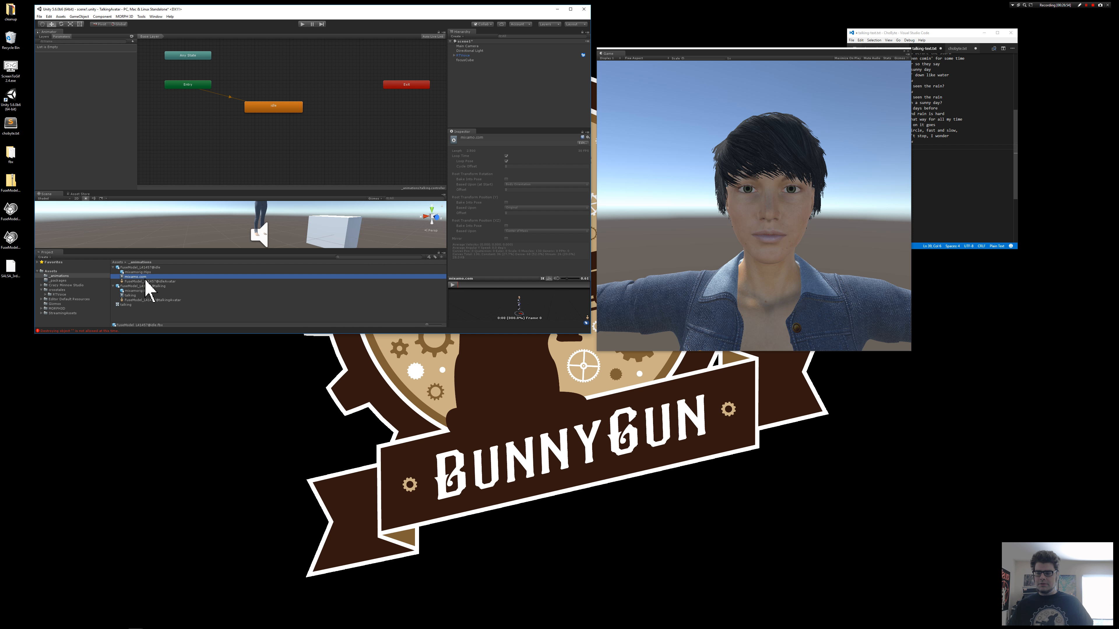
{"action": "left_click", "coordinate": [293, 108]}
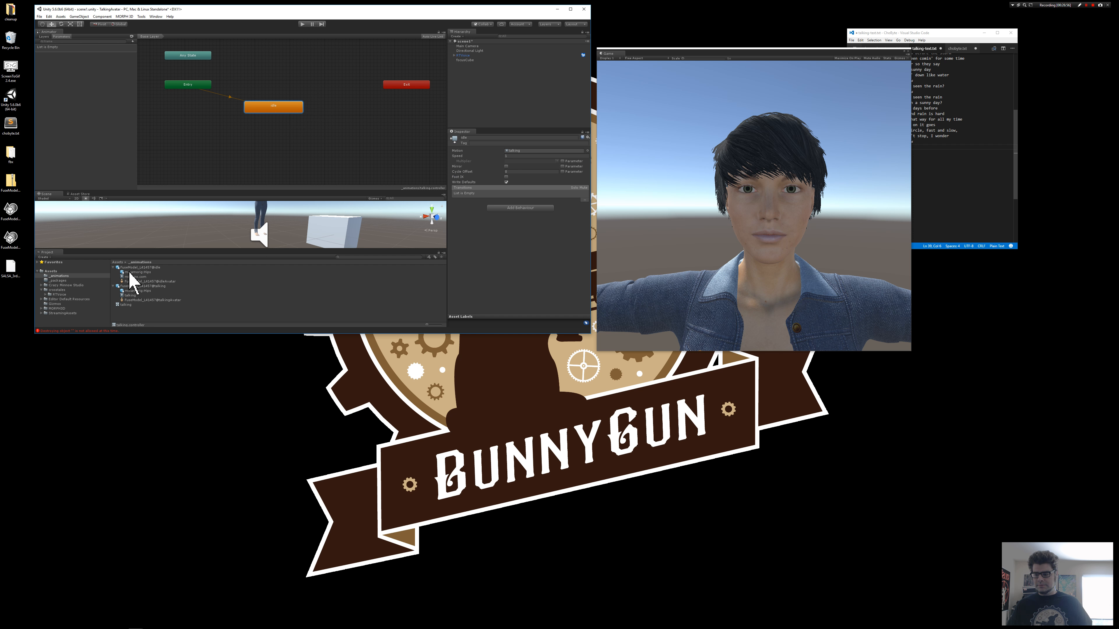
{"action": "left_click_drag", "start_coordinate": [134, 278], "coordinate": [513, 151]}
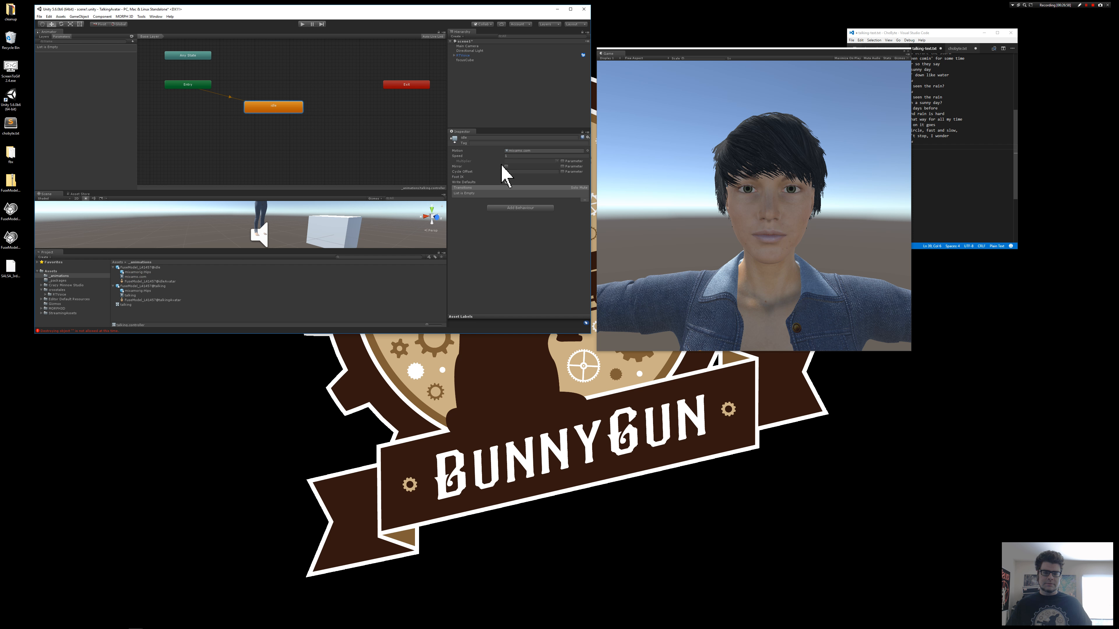
Run the scene, enlarge the Scene view to examine the character's idle animation up close, and pause and stop the scene
{"action": "left_click", "coordinate": [300, 23]}
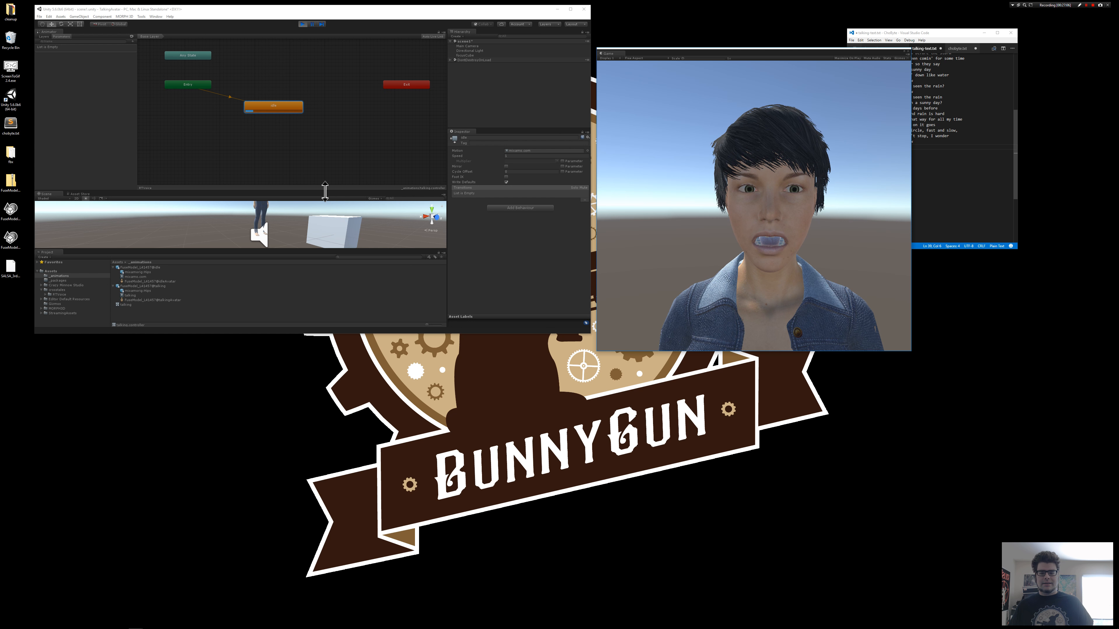
{"action": "left_click_drag", "start_coordinate": [324, 191], "coordinate": [346, 103]}
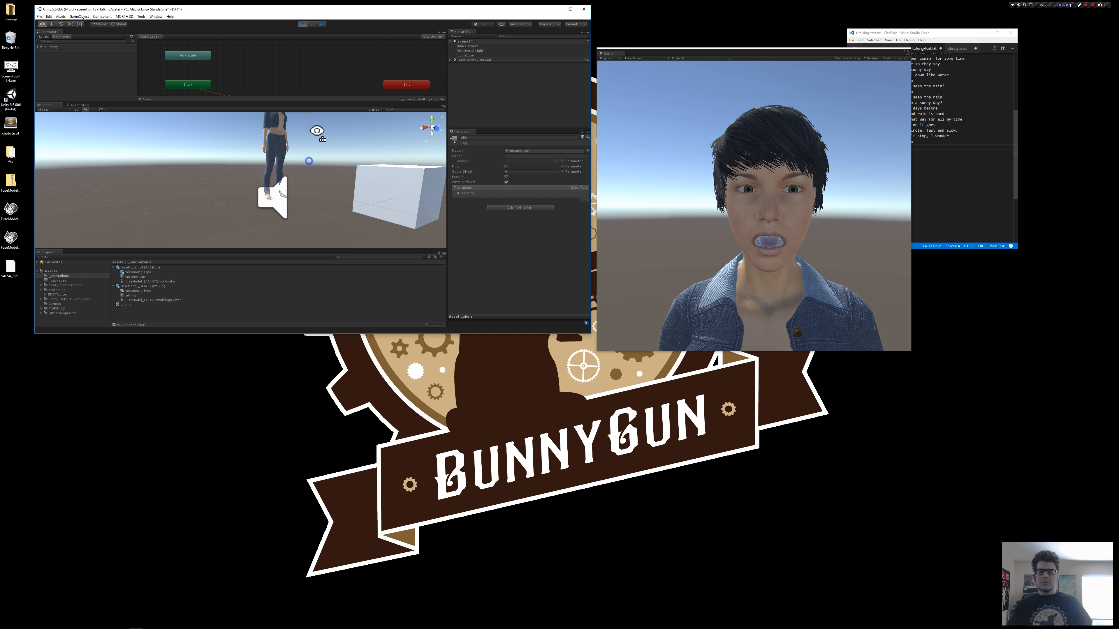
{"action": "right_click_drag", "start_coordinate": [309, 162], "coordinate": [335, 163]}
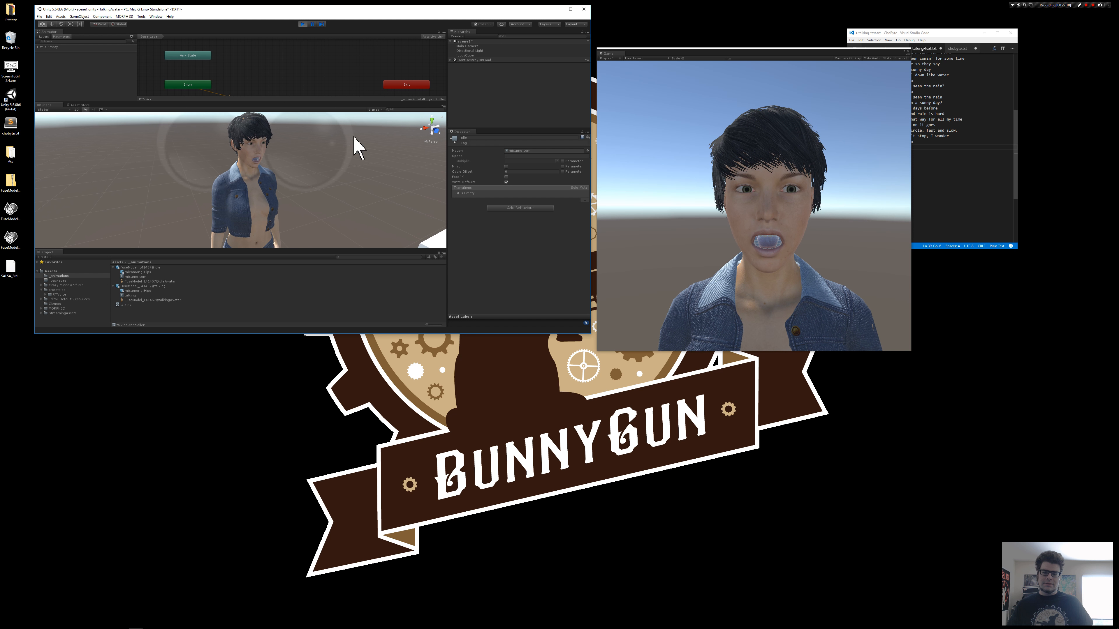
{"action": "left_click", "coordinate": [312, 24]}
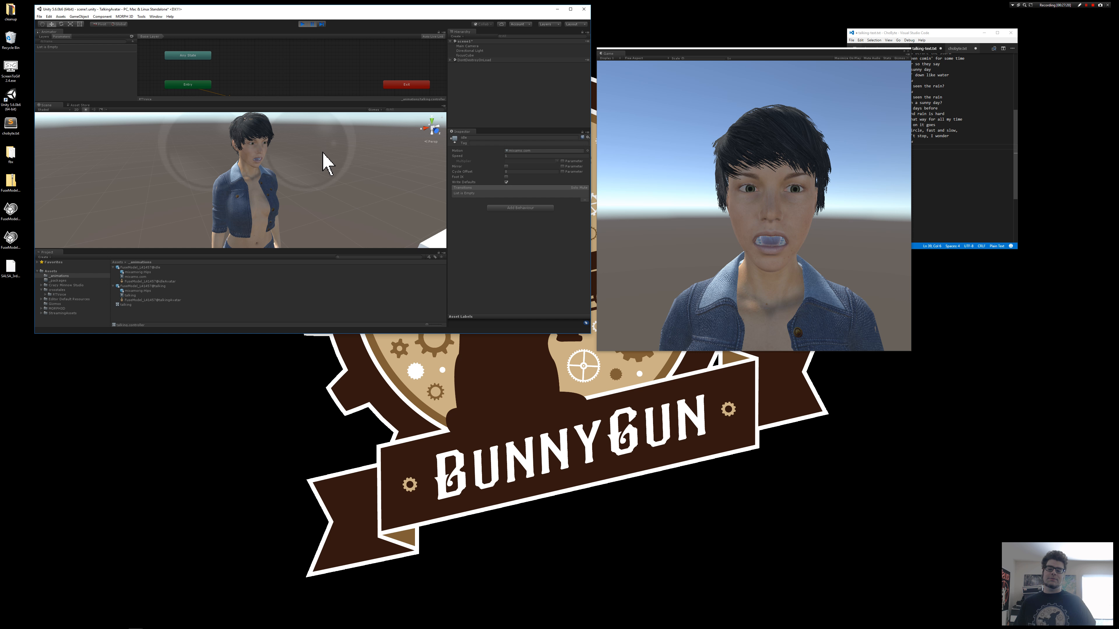
{"action": "left_click", "coordinate": [303, 24]}
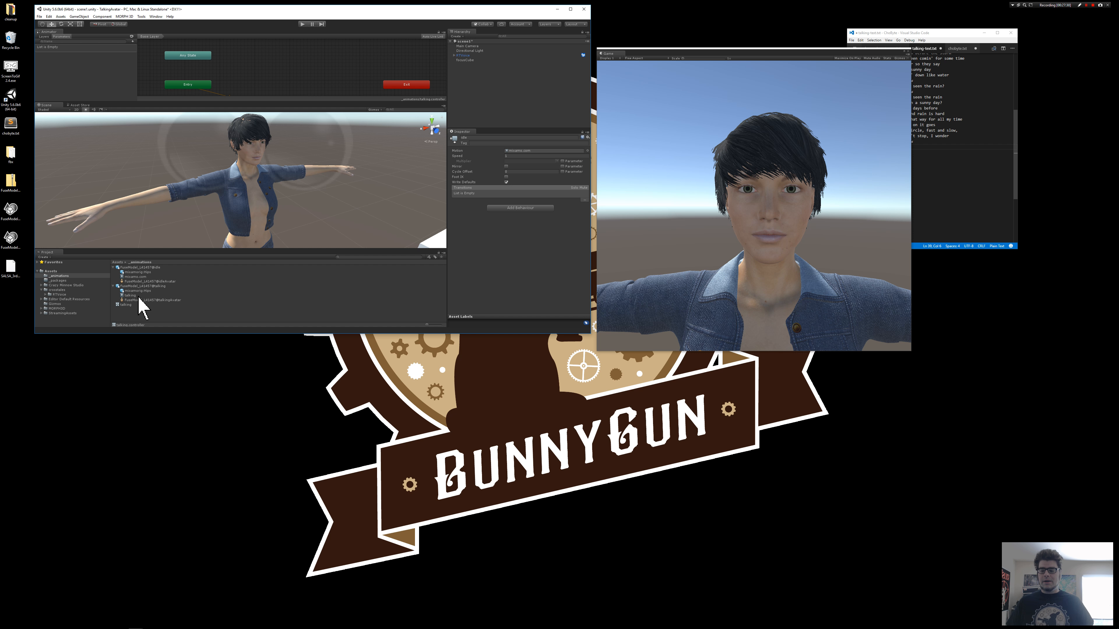
Edit the talking clip's import settings to enable Loop Time and Loop Pose, and apply the changes
{"action": "left_click", "coordinate": [145, 286]}
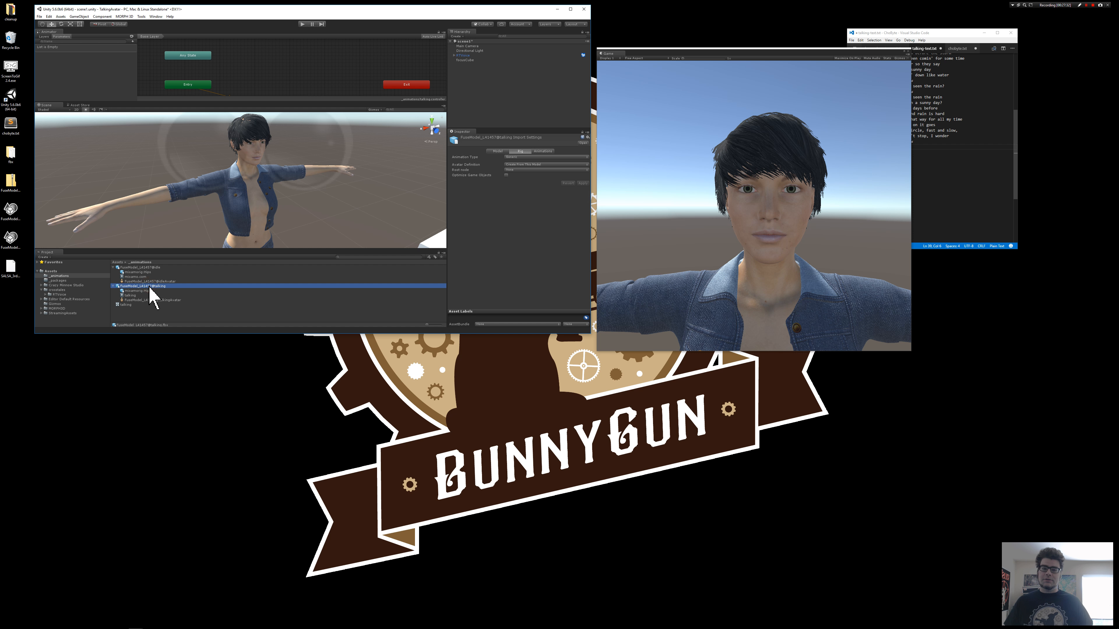
{"action": "left_click", "coordinate": [132, 295]}
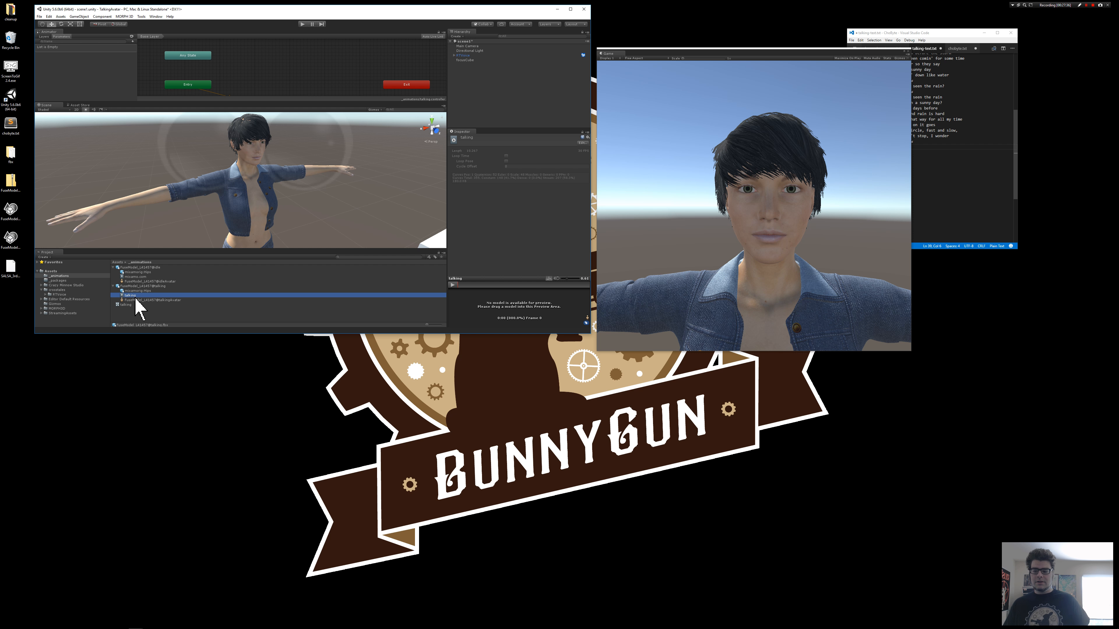
{"action": "left_click", "coordinate": [581, 143]}
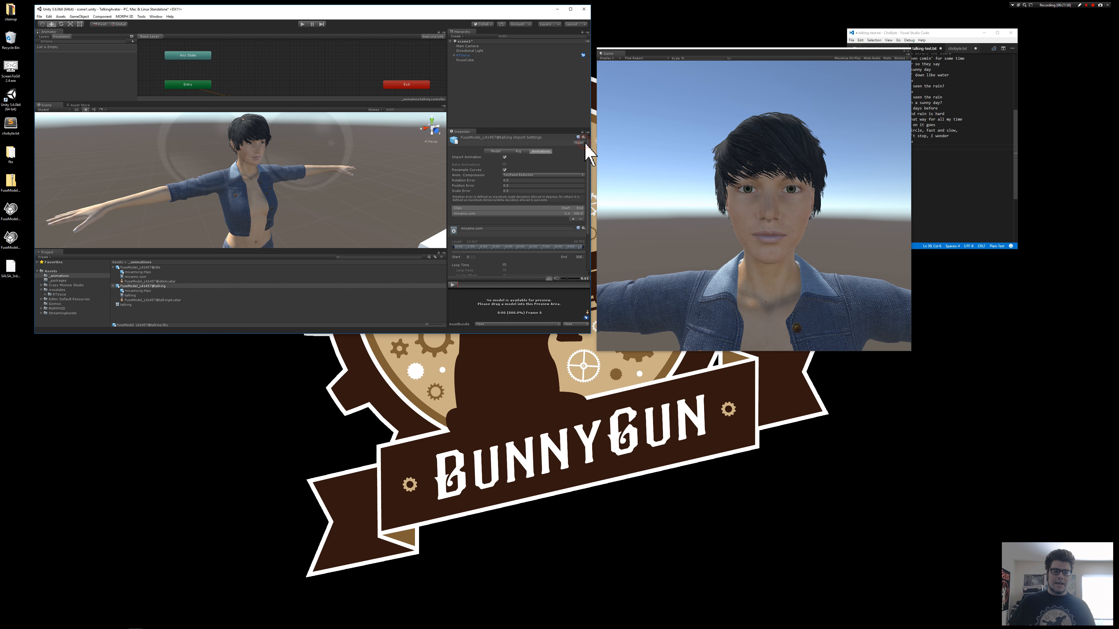
{"action": "scroll", "coordinate": [520, 221], "scroll_direction": "down", "scroll_amount": 3}
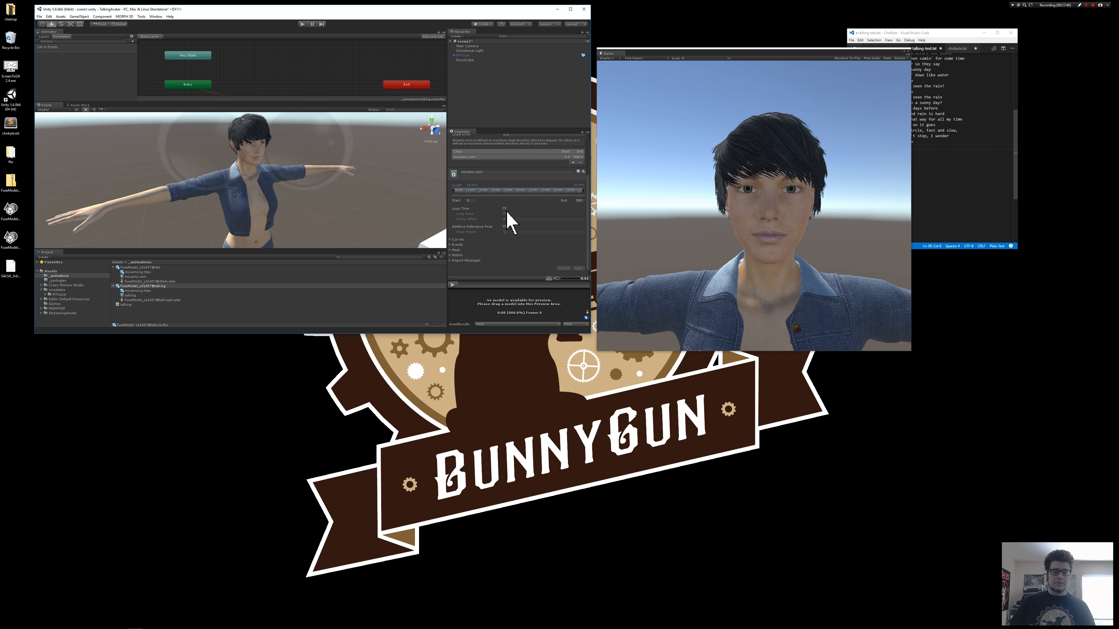
{"action": "left_click", "coordinate": [505, 214]}
{"action": "left_click", "coordinate": [577, 268]}
{"action": "scroll", "coordinate": [556, 177], "scroll_direction": "up", "scroll_amount": 3}
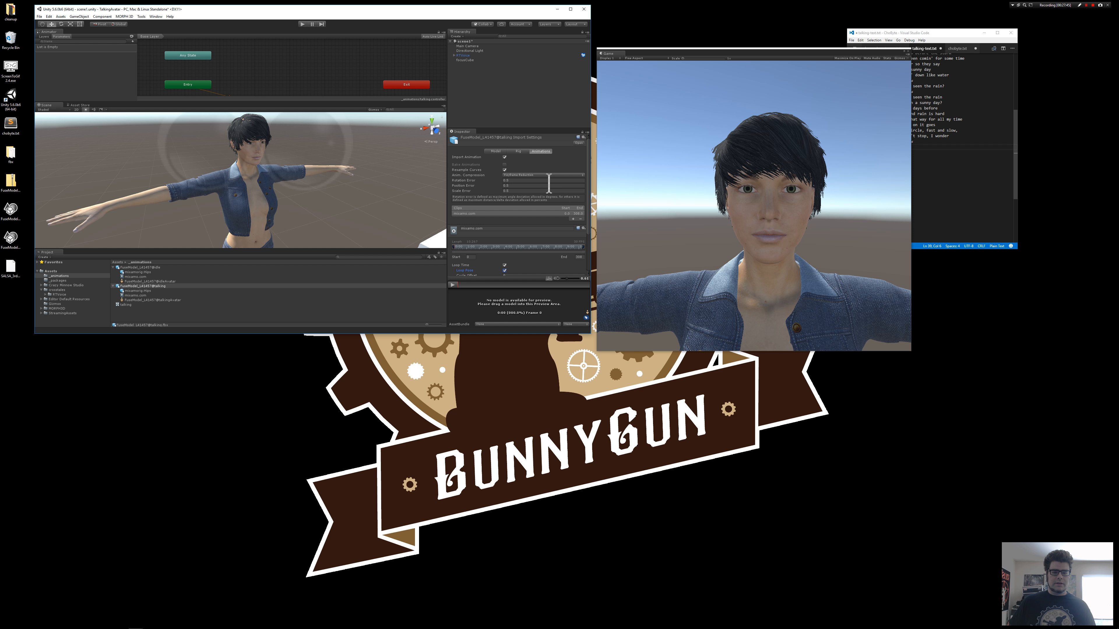
Set the talking model's rig Animation Type to Humanoid and apply the change
{"action": "left_click", "coordinate": [519, 151]}
{"action": "left_click", "coordinate": [519, 157]}
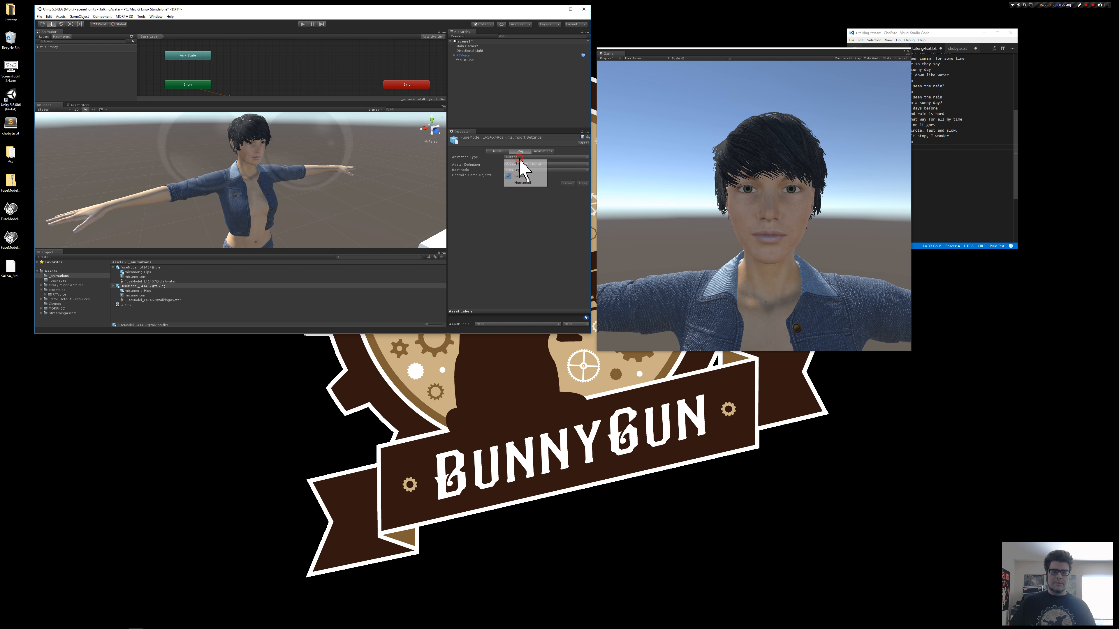
{"action": "left_click", "coordinate": [524, 182]}
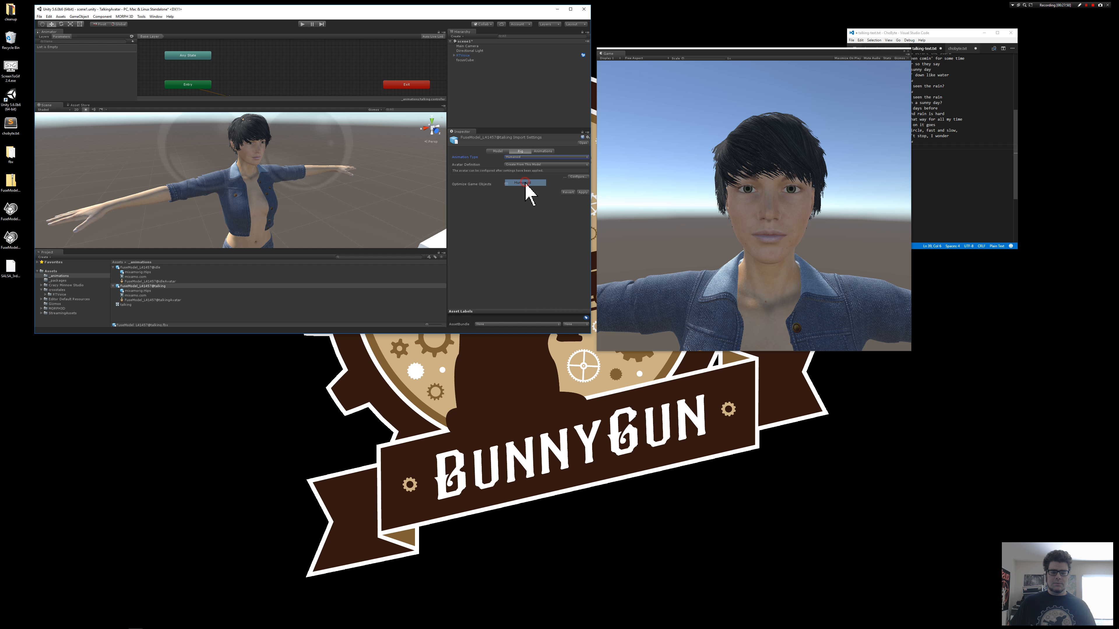
{"action": "left_click", "coordinate": [582, 192]}
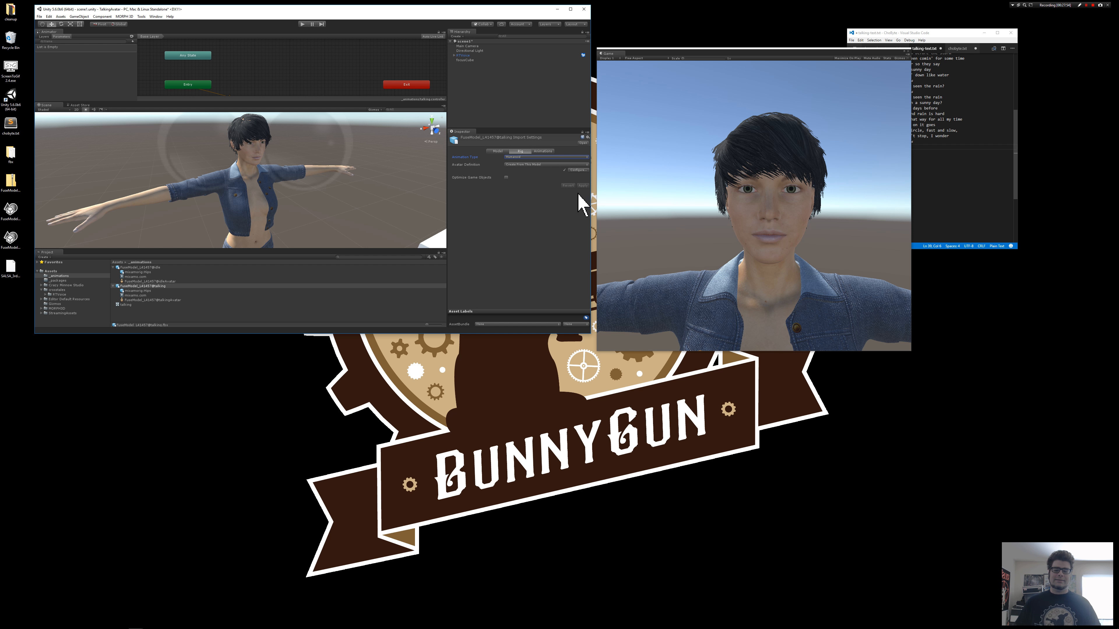
Add the talking model's mixamo.com clip to the controller as a new state beside the idle state
{"action": "scroll", "coordinate": [275, 75], "scroll_direction": "down", "scroll_amount": 1}
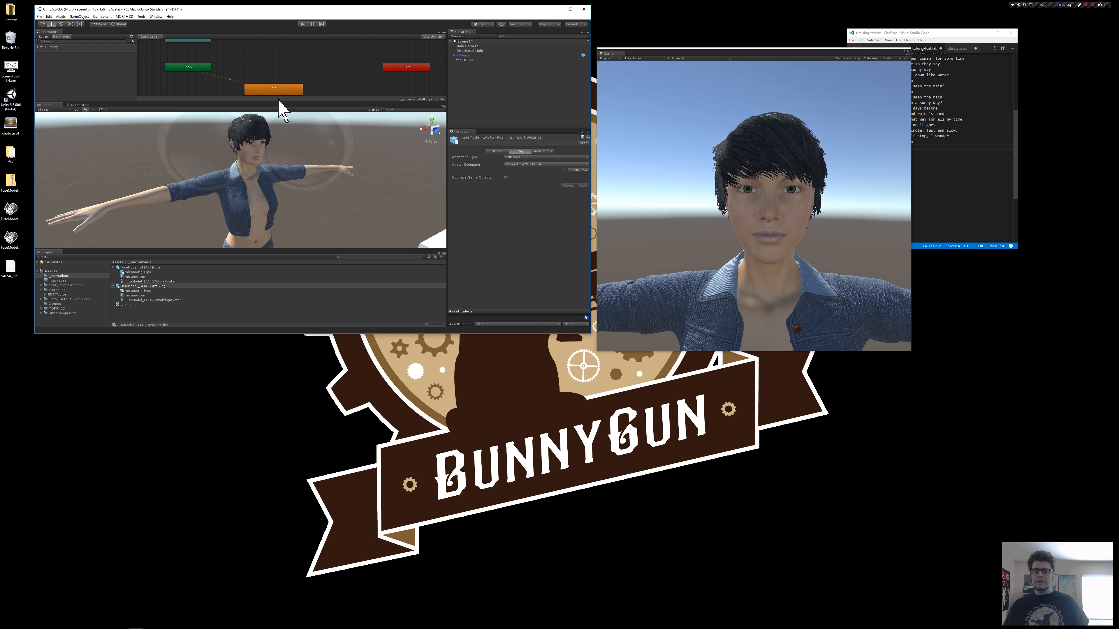
{"action": "left_click_drag", "start_coordinate": [142, 295], "coordinate": [341, 62]}
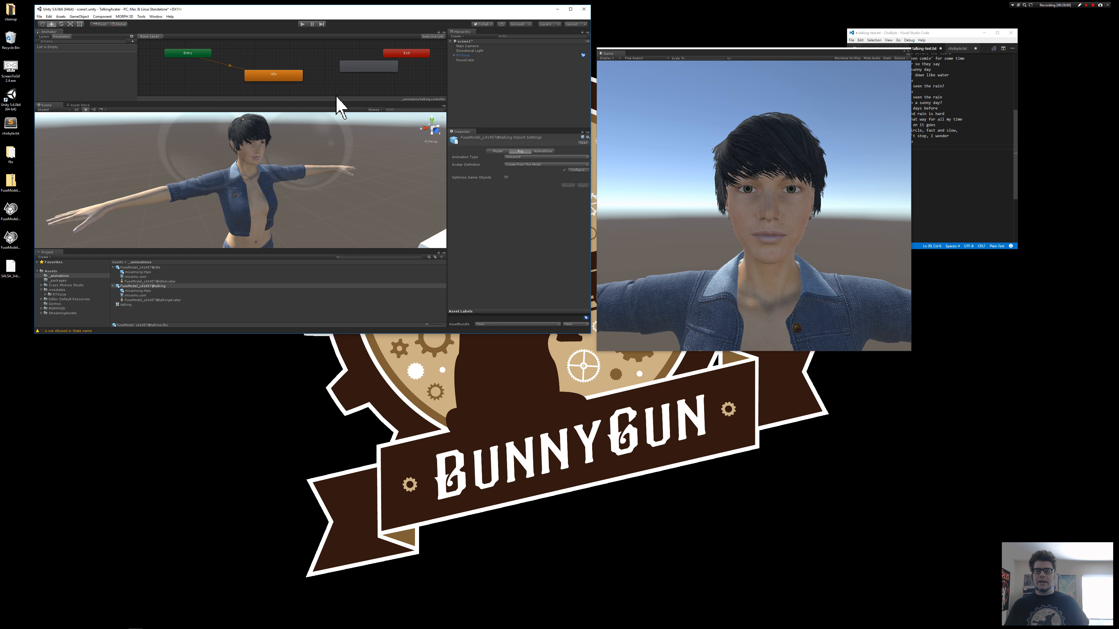
Rename the new animator state Talking and place it directly above the Idle state
{"action": "left_click", "coordinate": [366, 66]}
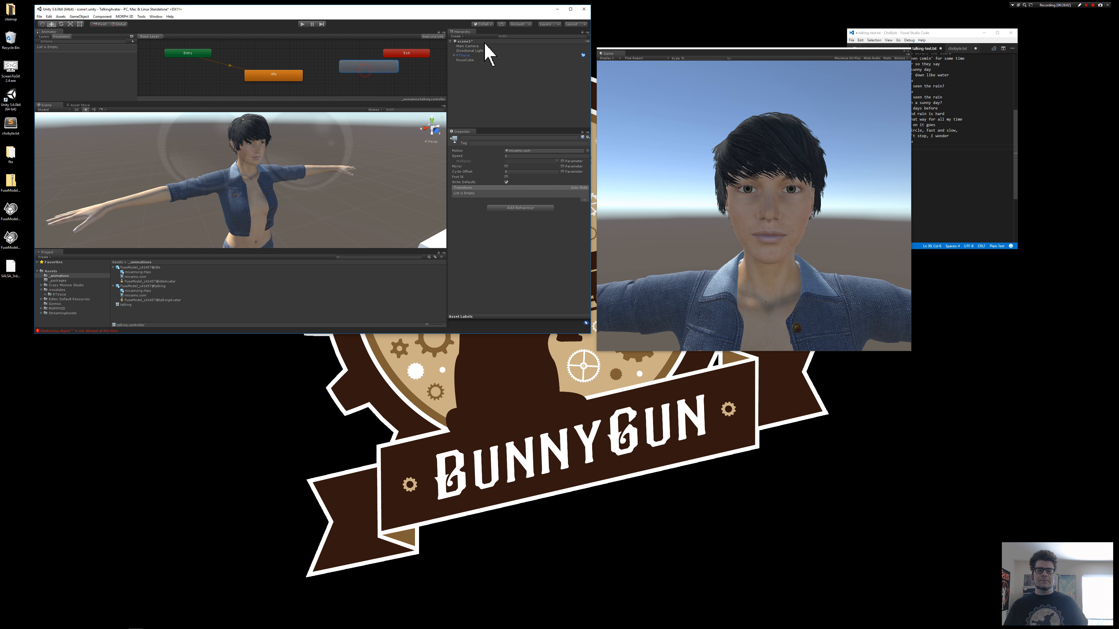
{"action": "left_click", "coordinate": [488, 137]}
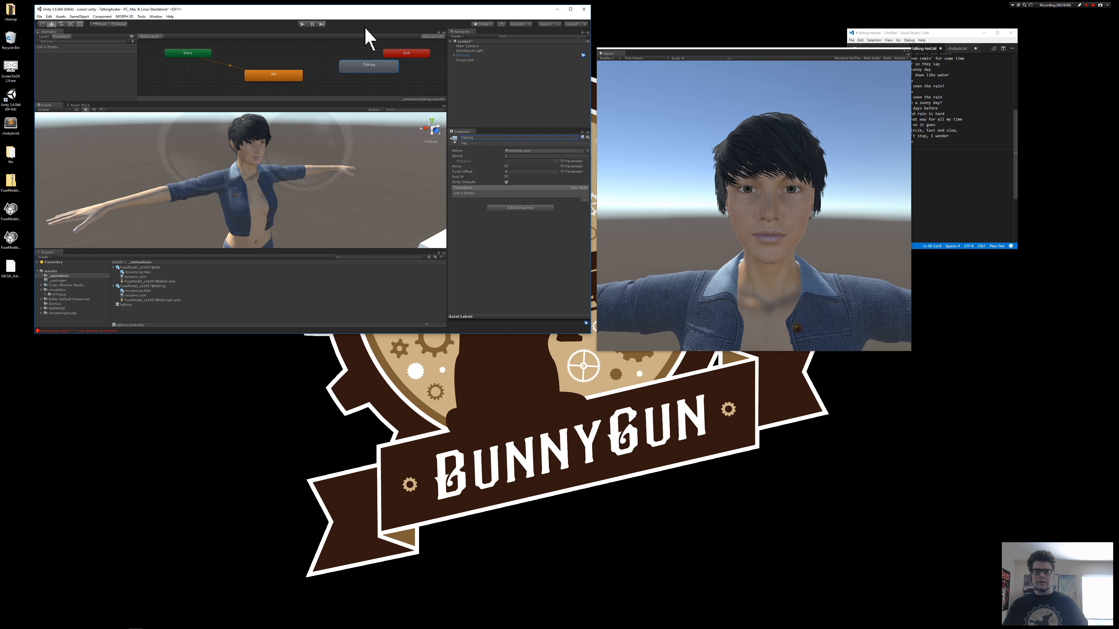
{"action": "left_click_drag", "start_coordinate": [362, 68], "coordinate": [267, 56]}
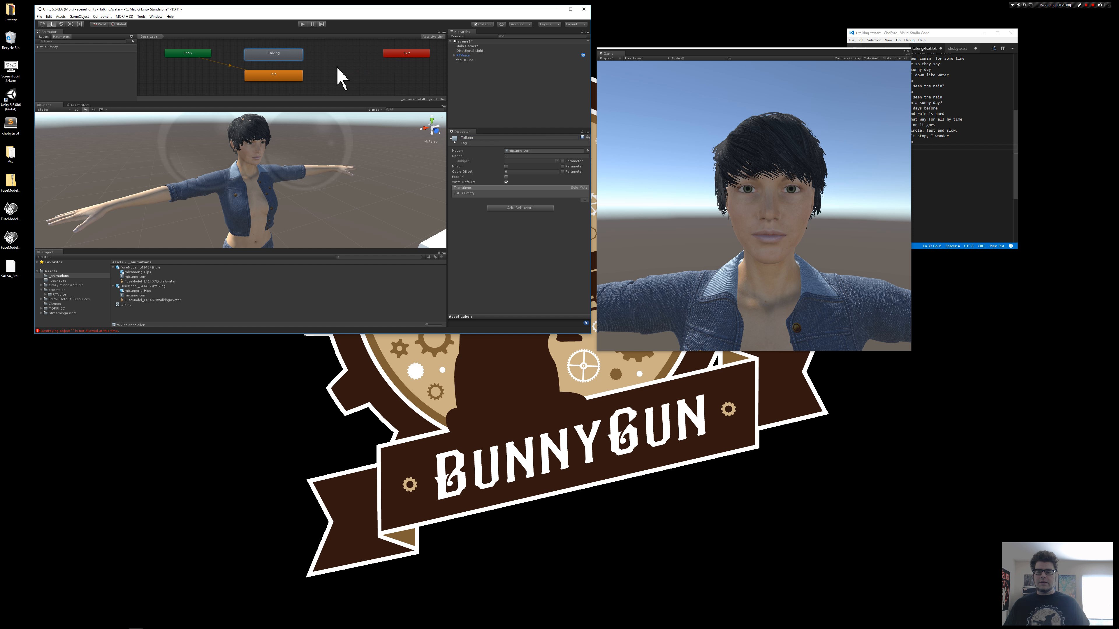
{"action": "middle_click_drag", "start_coordinate": [332, 55], "coordinate": [338, 65]}
{"action": "left_click", "coordinate": [365, 100]}
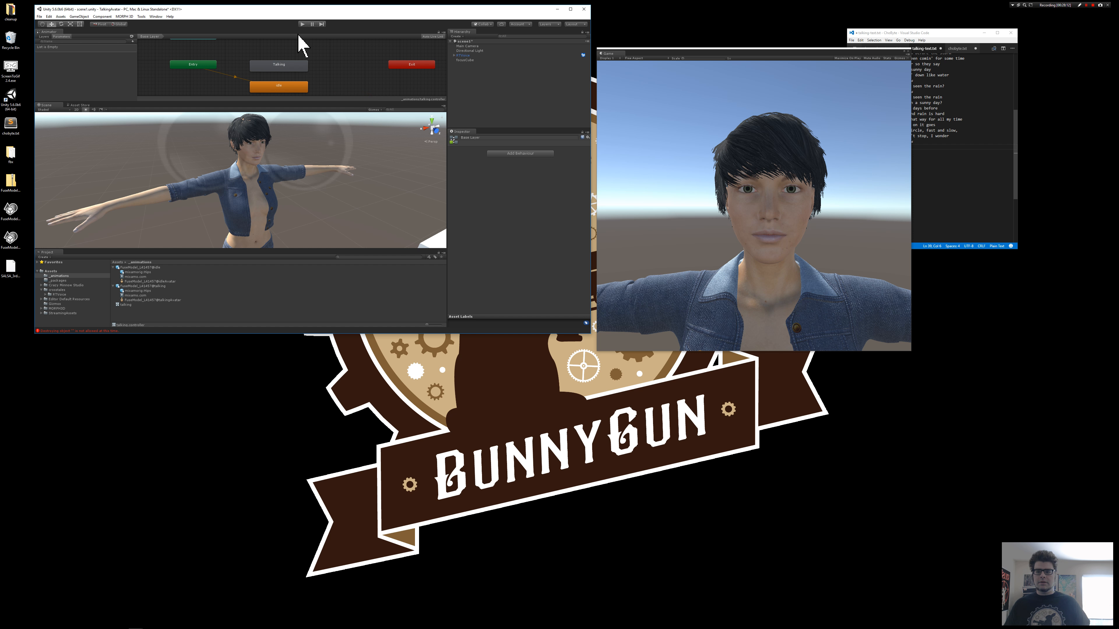
Run the scene briefly with both animator states present, and stop it
{"action": "left_click", "coordinate": [303, 24]}
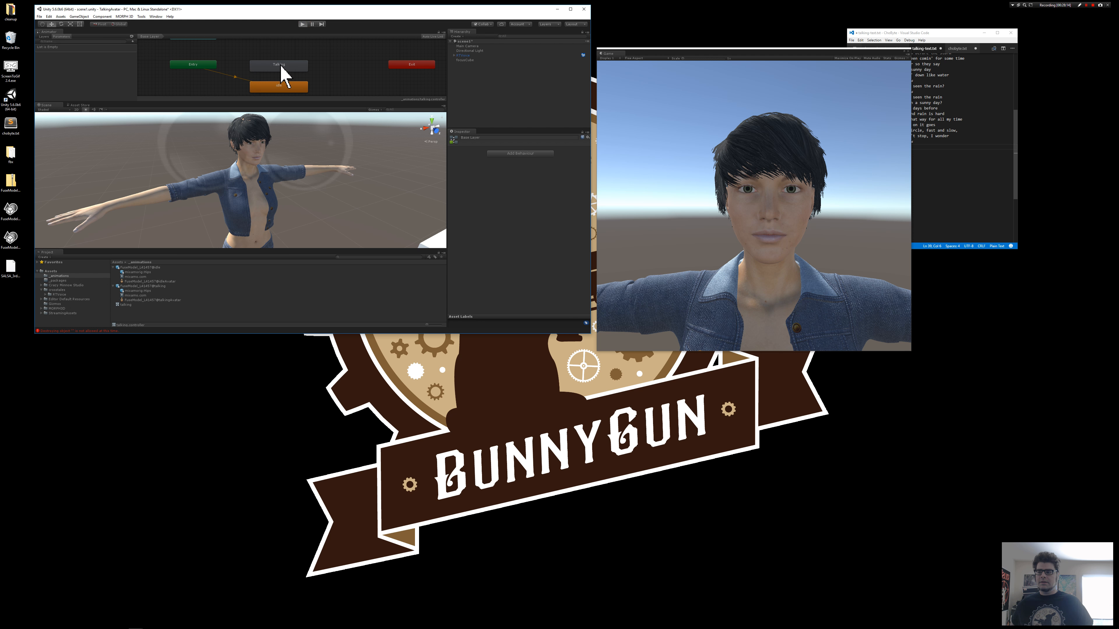
{"action": "left_click", "coordinate": [302, 24]}
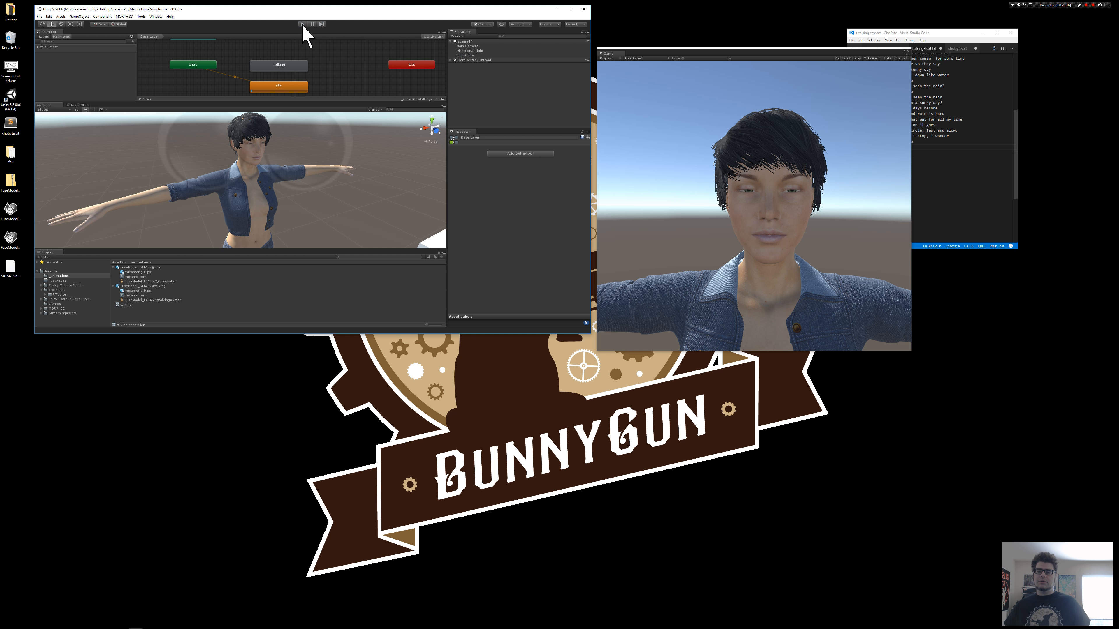
{"action": "left_click", "coordinate": [303, 24]}
Create transitions in both directions between Talking and Idle, and move Talking up so the two arrows are visible
{"action": "right_click", "coordinate": [278, 69]}
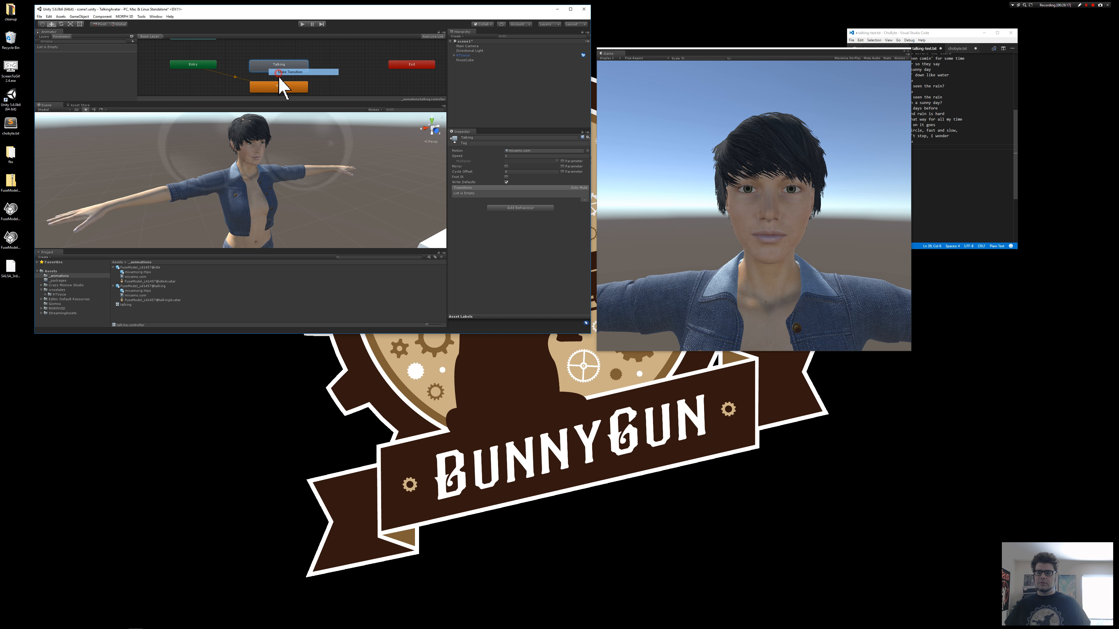
{"action": "left_click", "coordinate": [282, 72]}
{"action": "left_click", "coordinate": [293, 87]}
{"action": "right_click", "coordinate": [313, 87]}
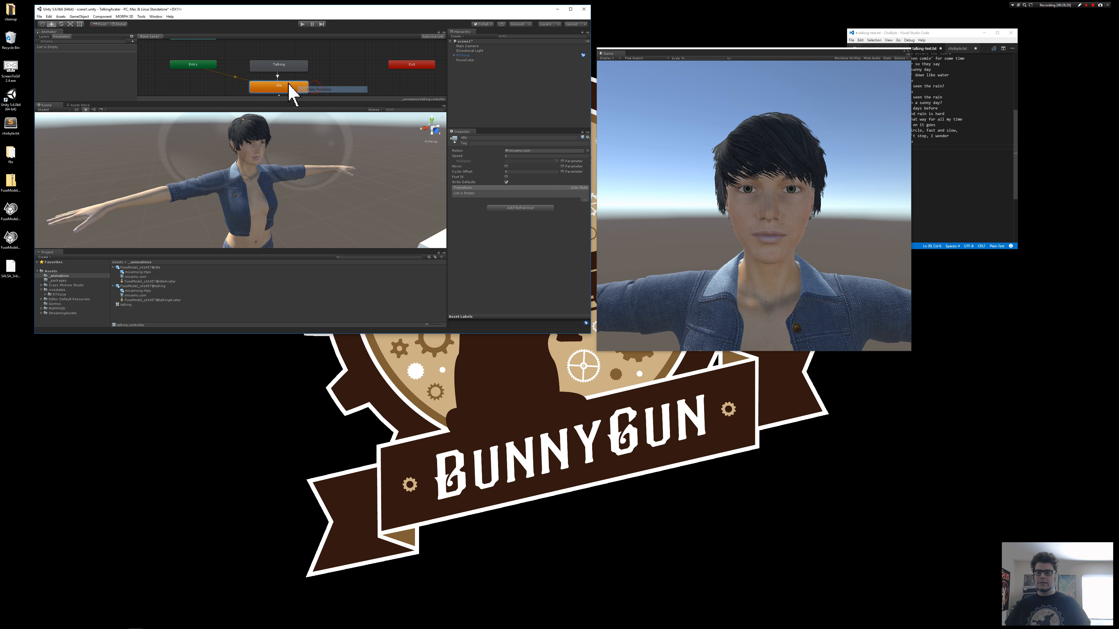
{"action": "left_click", "coordinate": [290, 67]}
{"action": "left_click_drag", "start_coordinate": [290, 67], "coordinate": [304, 53]}
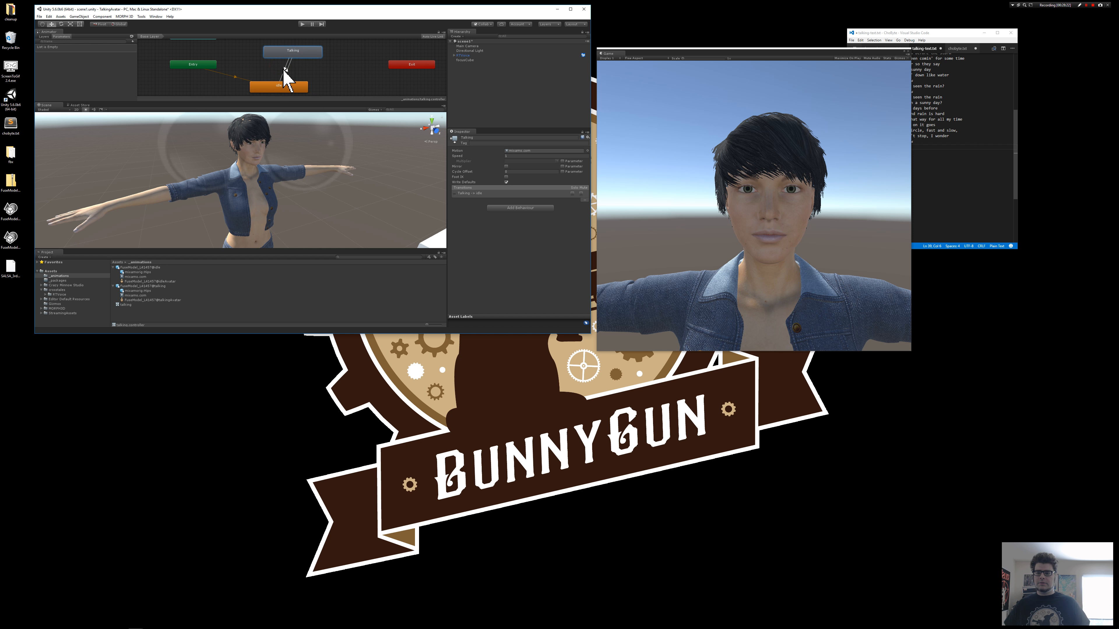
{"action": "left_click", "coordinate": [289, 67]}
{"action": "left_click", "coordinate": [287, 73]}
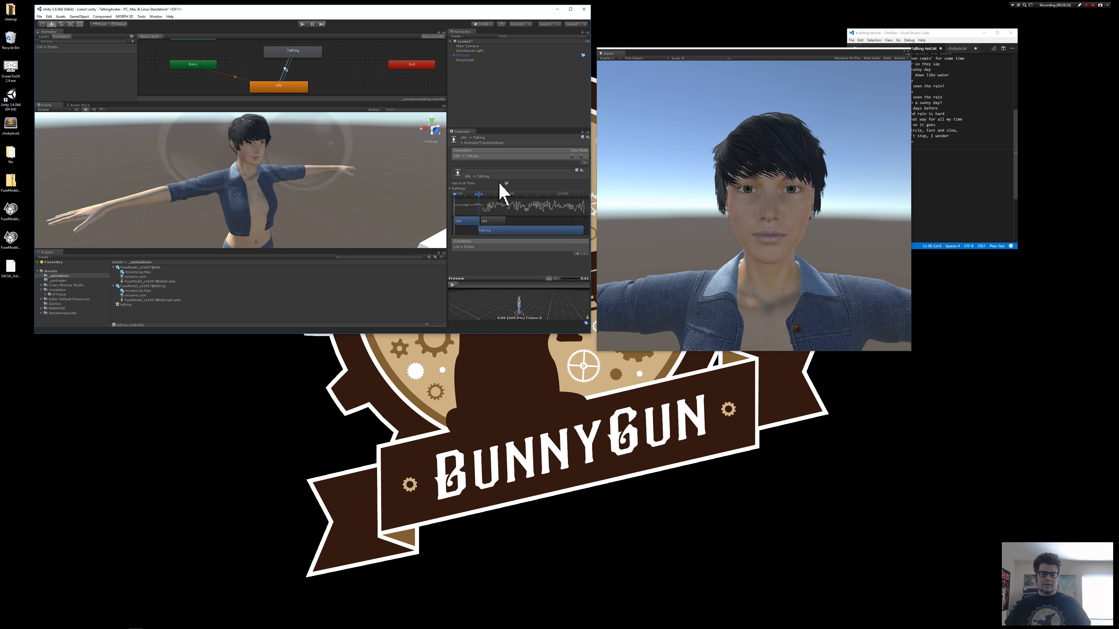
Add a Bool parameter named Talking to the animator controller
{"action": "left_click", "coordinate": [60, 36]}
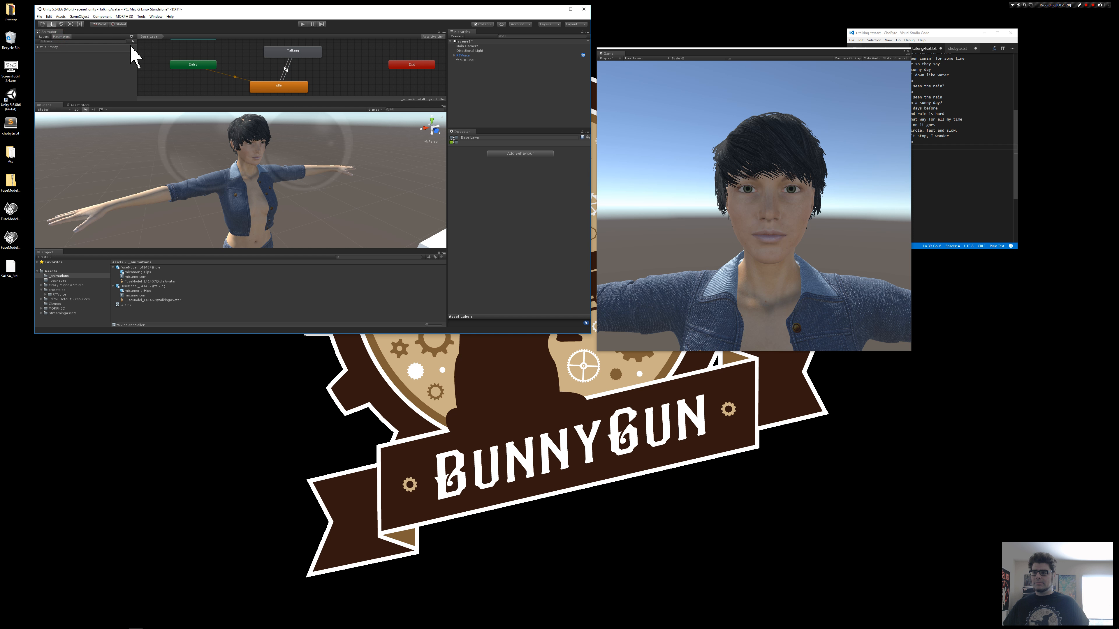
{"action": "left_click", "coordinate": [133, 41]}
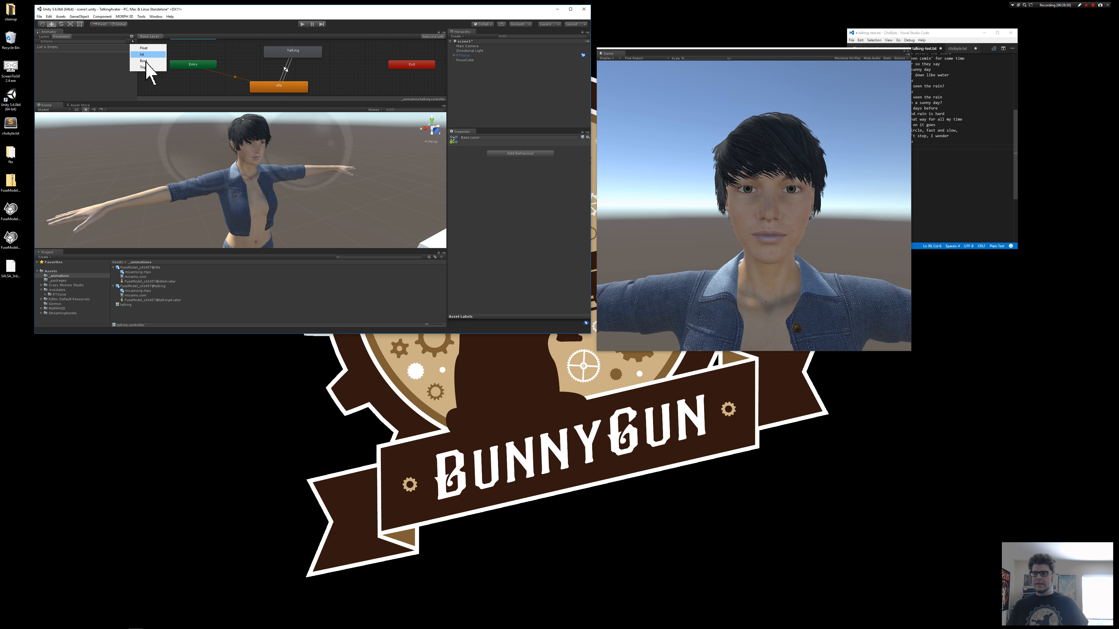
{"action": "left_click", "coordinate": [144, 60]}
{"action": "type", "text": "Talking"}
{"action": "key", "text": "Return"}
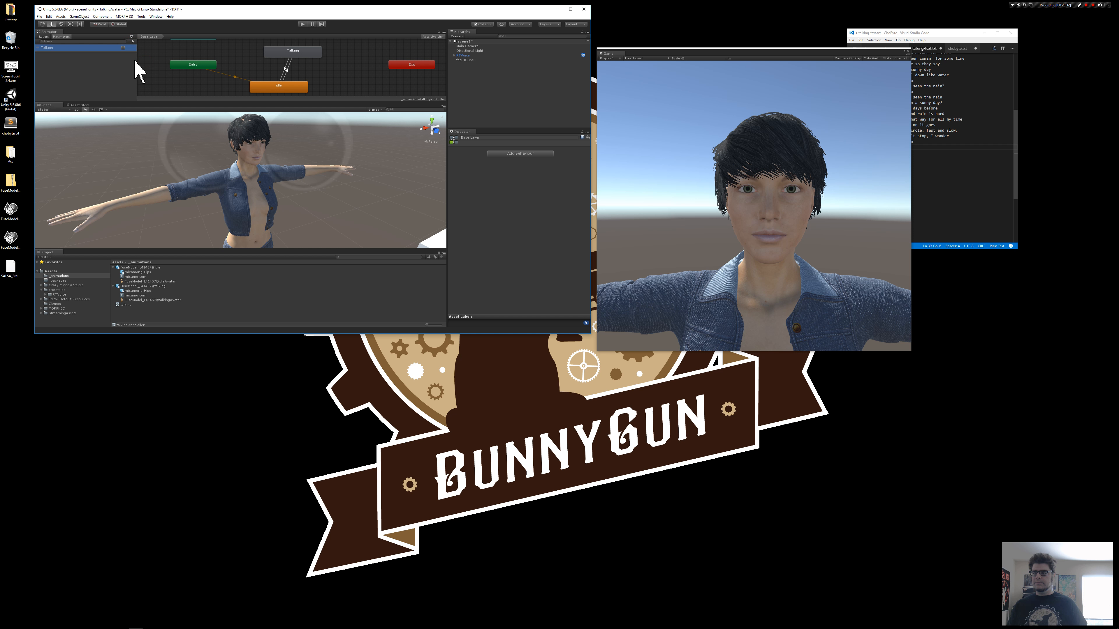
Turn off Has Exit Time on the Idle-to-Talking transition and add a condition that Talking is true
{"action": "left_click", "coordinate": [286, 71]}
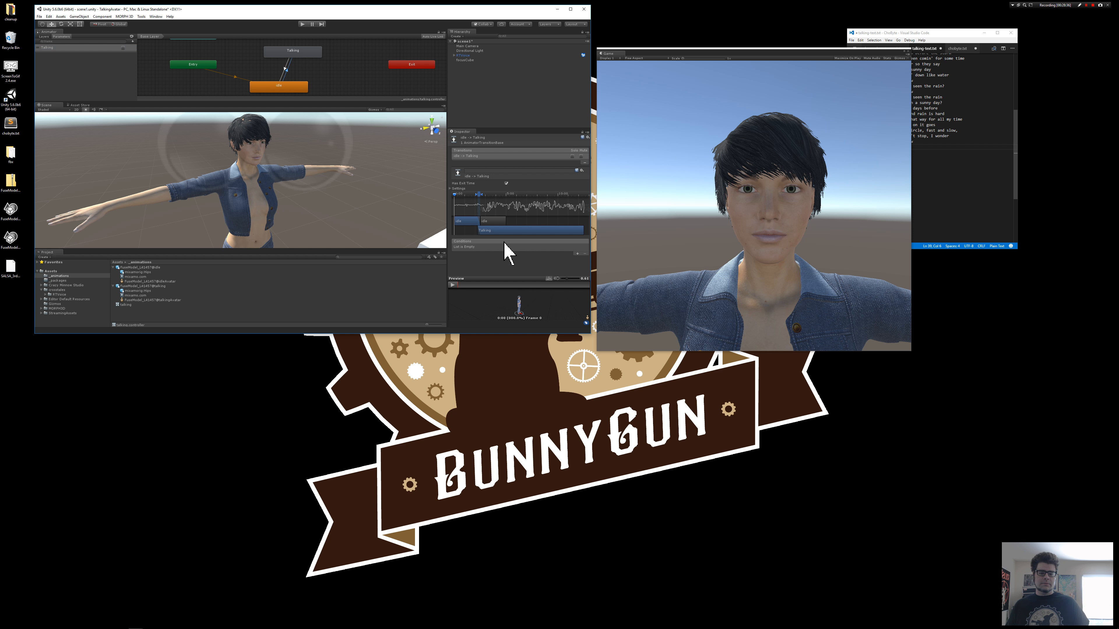
{"action": "left_click", "coordinate": [506, 183]}
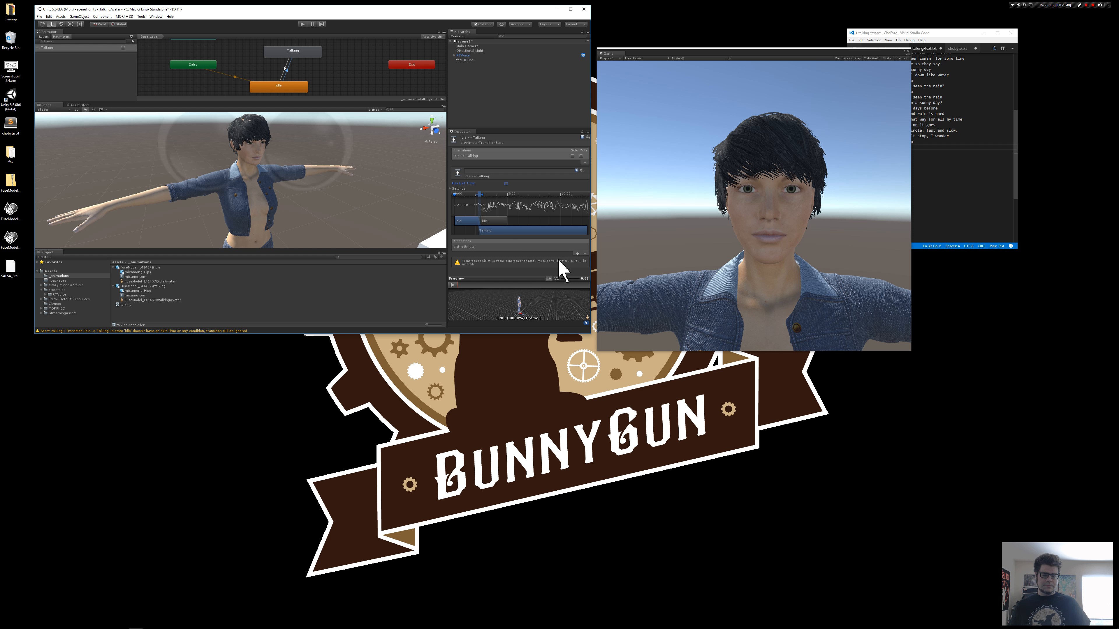
{"action": "left_click", "coordinate": [577, 253]}
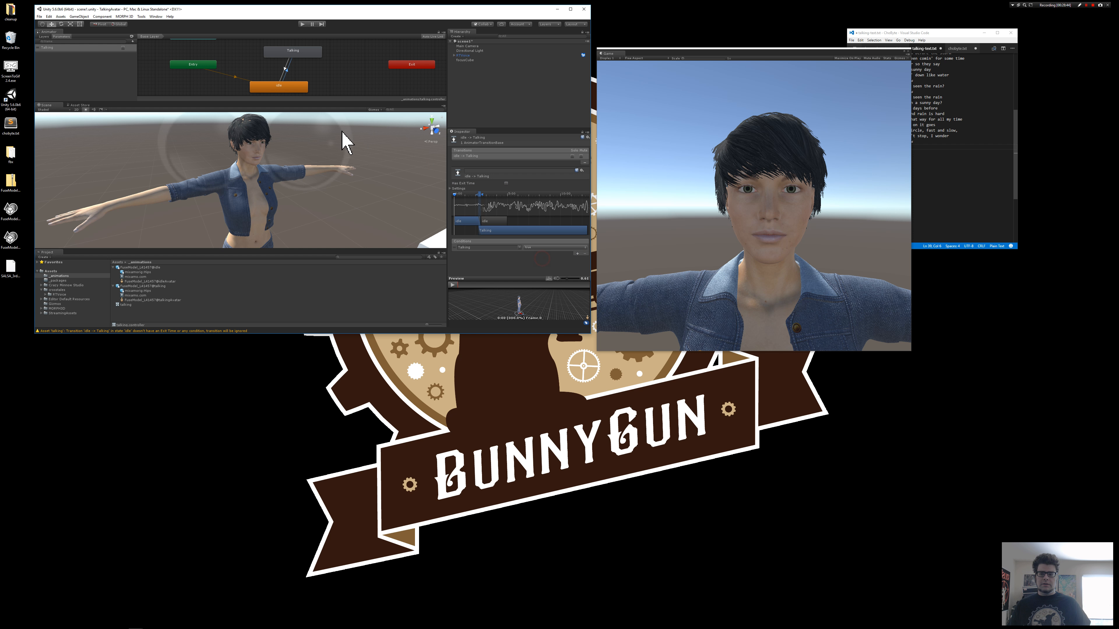
Turn off Has Exit Time on the Talking-to-Idle transition and add a condition that Talking is false
{"action": "left_click", "coordinate": [294, 53]}
{"action": "left_click", "coordinate": [284, 70]}
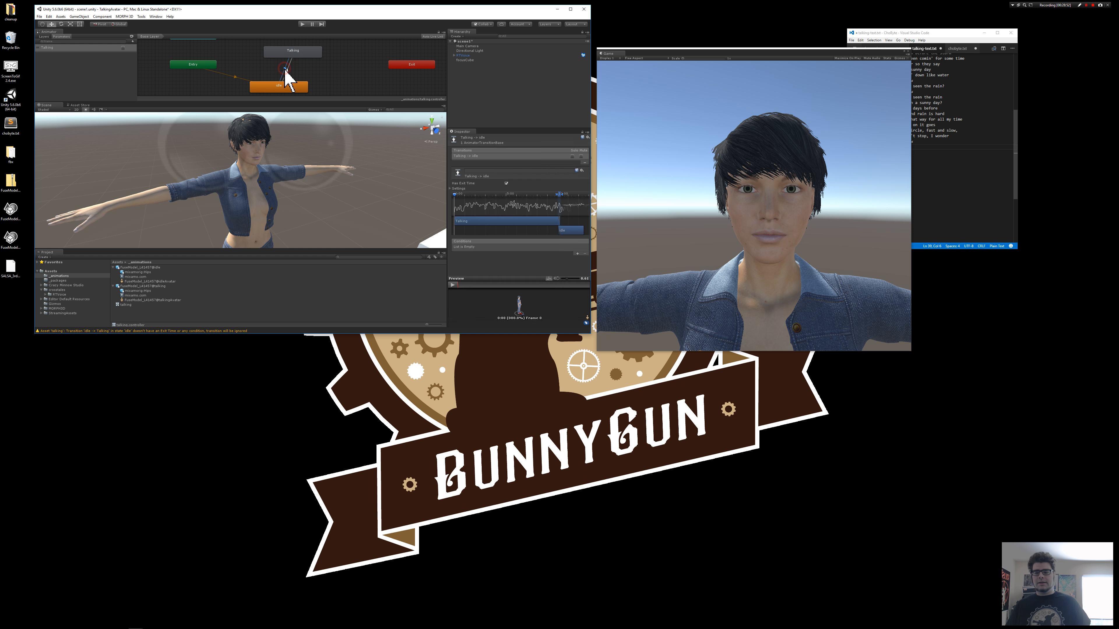
{"action": "left_click", "coordinate": [506, 183]}
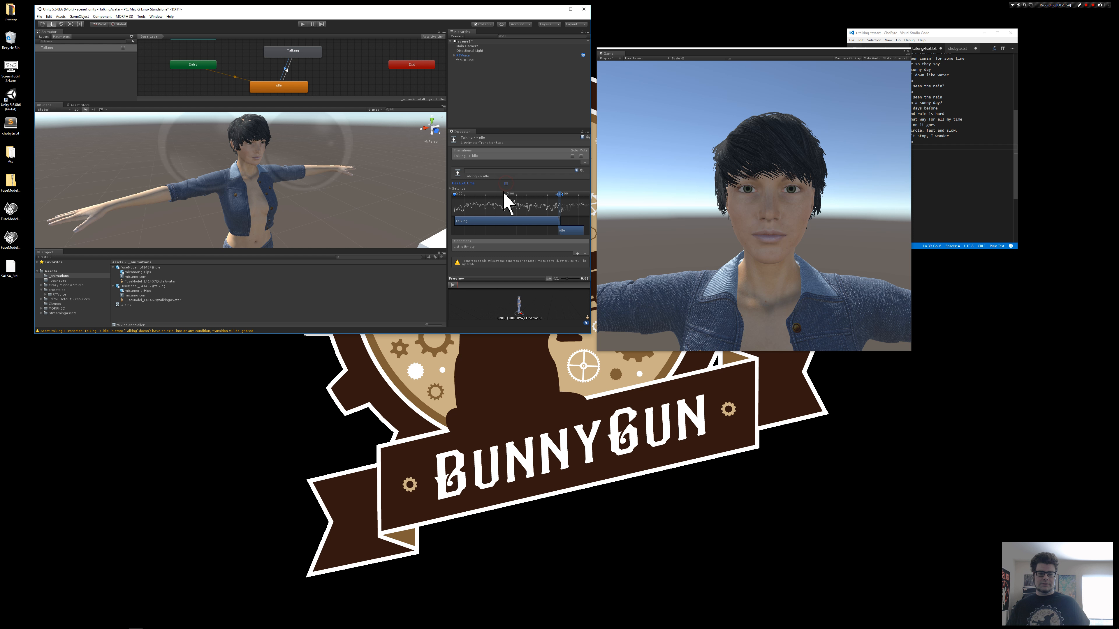
{"action": "left_click", "coordinate": [577, 254]}
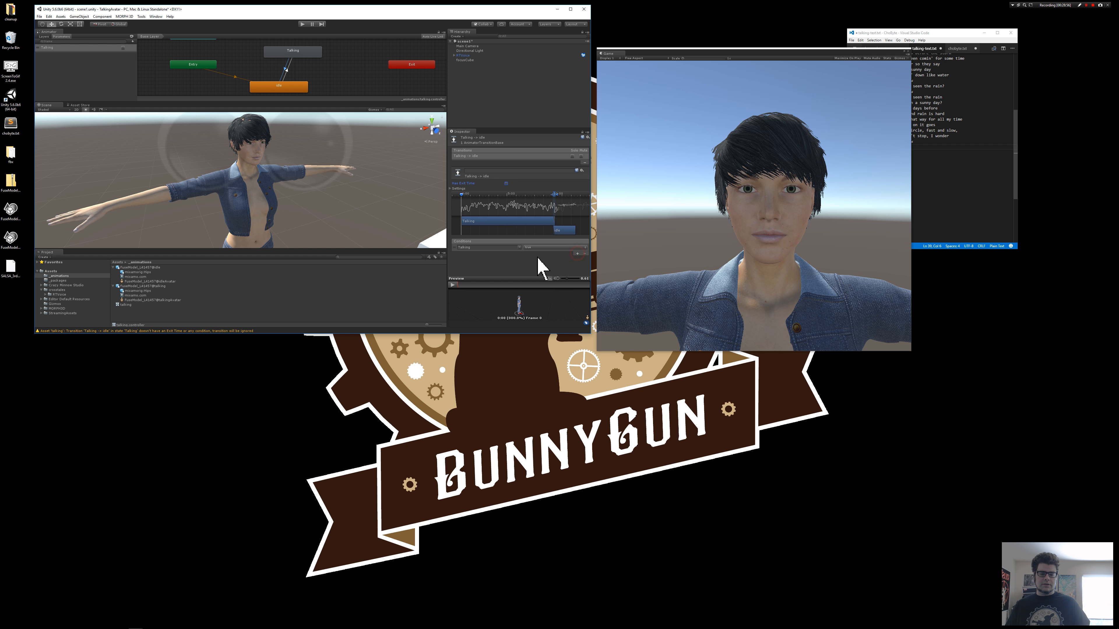
{"action": "left_click", "coordinate": [542, 247]}
{"action": "left_click", "coordinate": [538, 260]}
Run the scene, toggle the Talking parameter to test the switch between the idle and talking animations, and stop the scene
{"action": "left_click", "coordinate": [303, 24]}
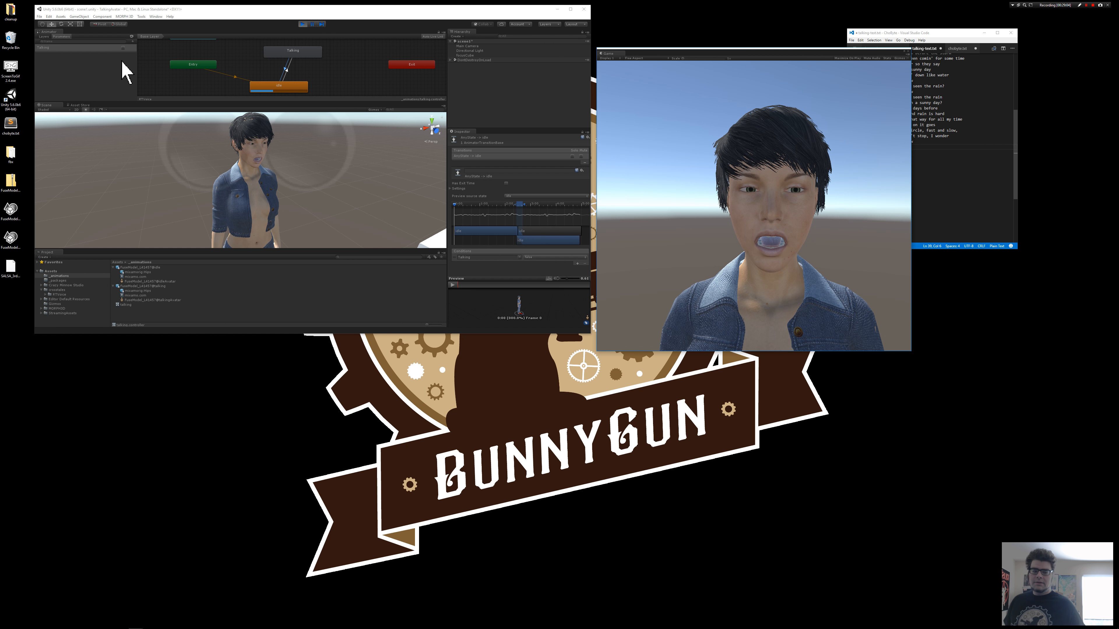
{"action": "left_click", "coordinate": [123, 48]}
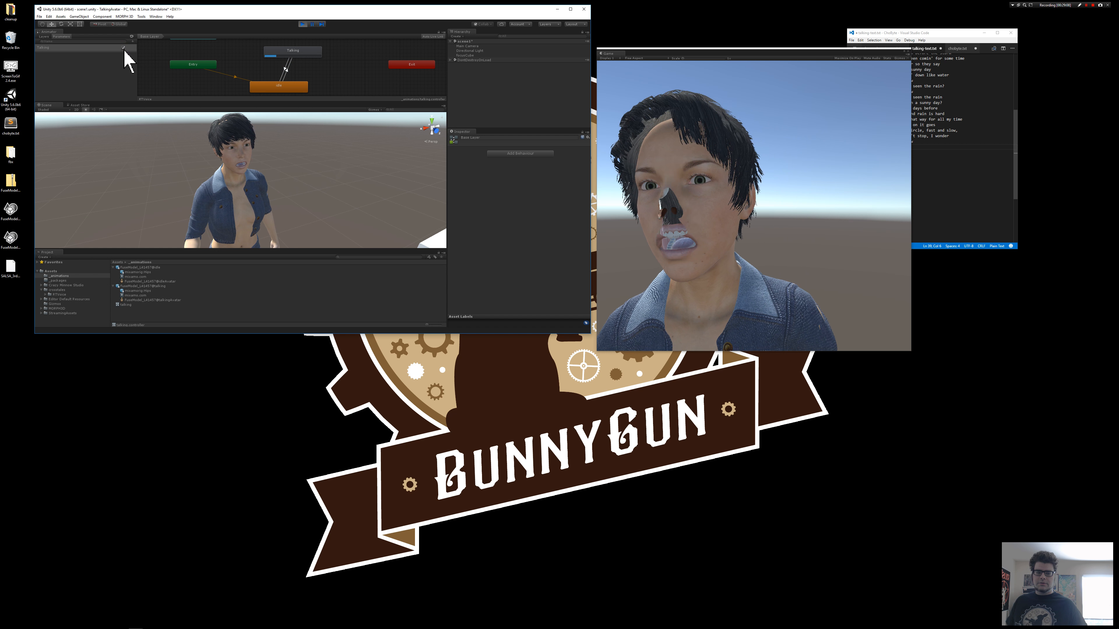
{"action": "left_click", "coordinate": [124, 49]}
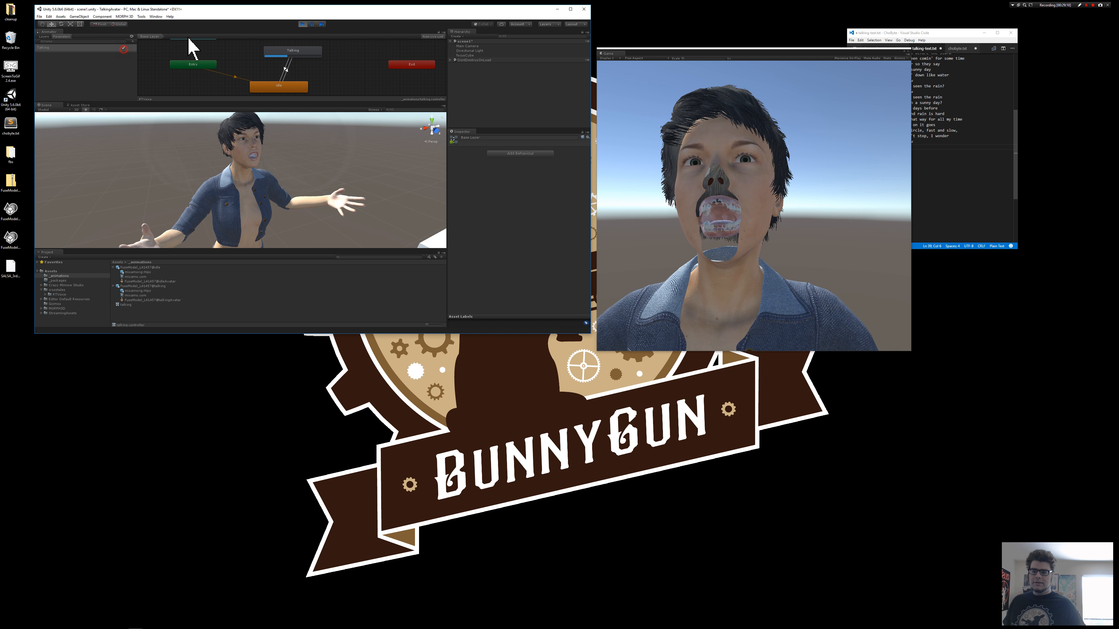
{"action": "left_click", "coordinate": [302, 24]}
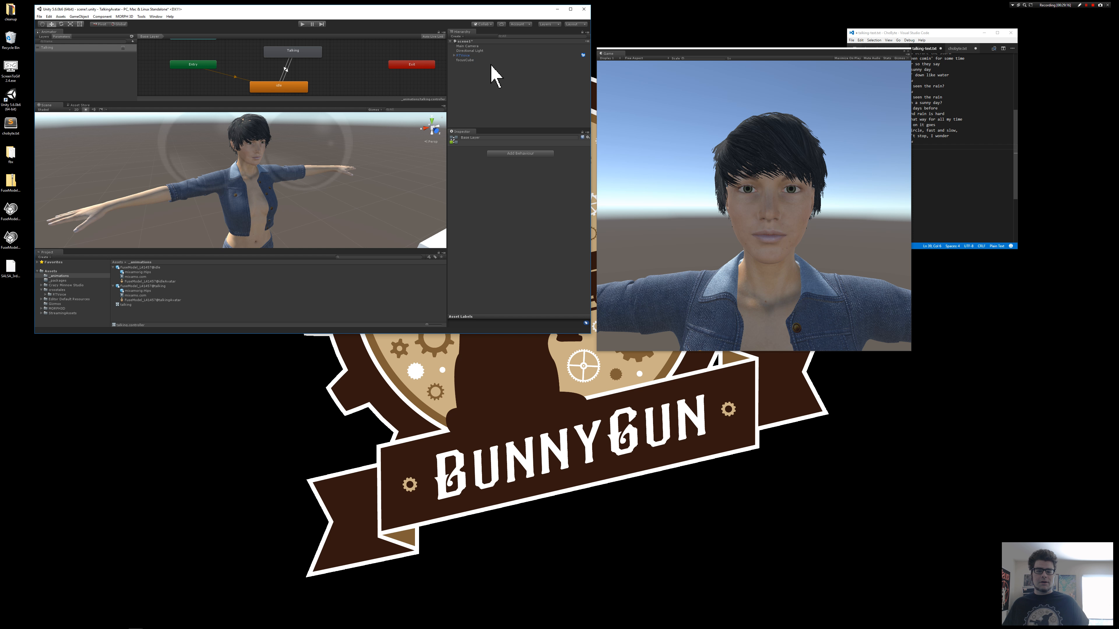
Select the character, locate the avatar asset assigned to its Animator in the project, and stop the running scene
{"action": "left_click", "coordinate": [479, 56]}
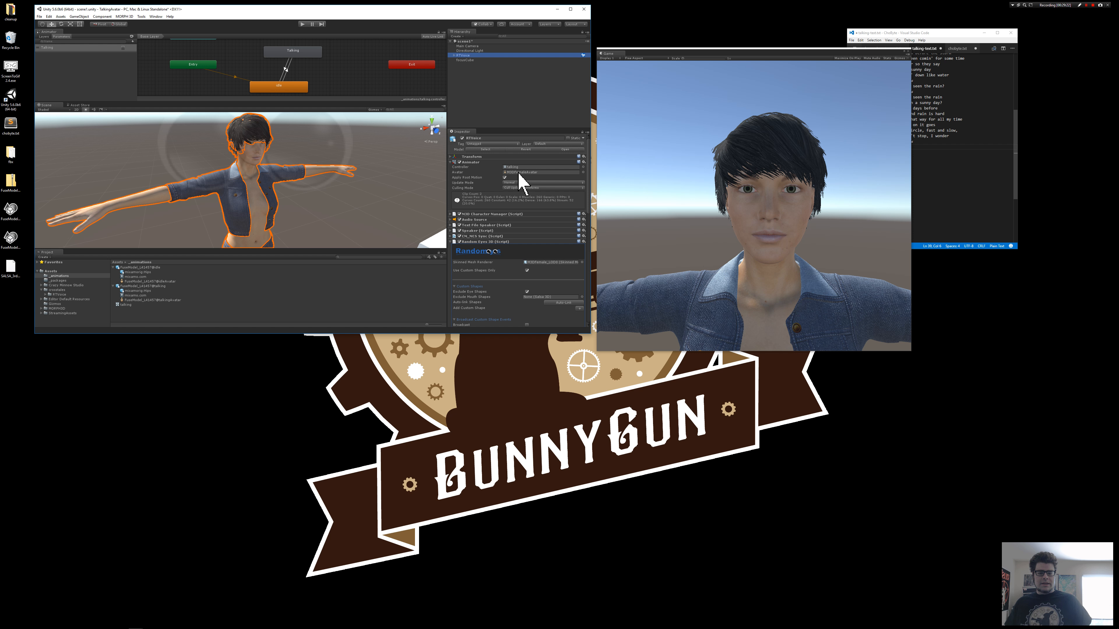
{"action": "left_click", "coordinate": [550, 173]}
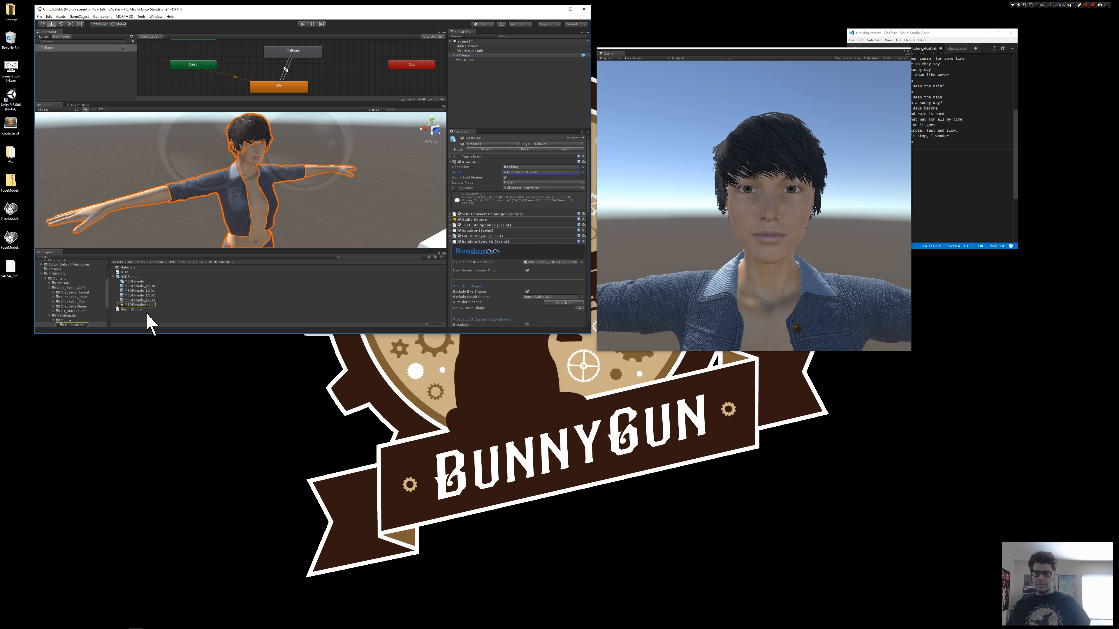
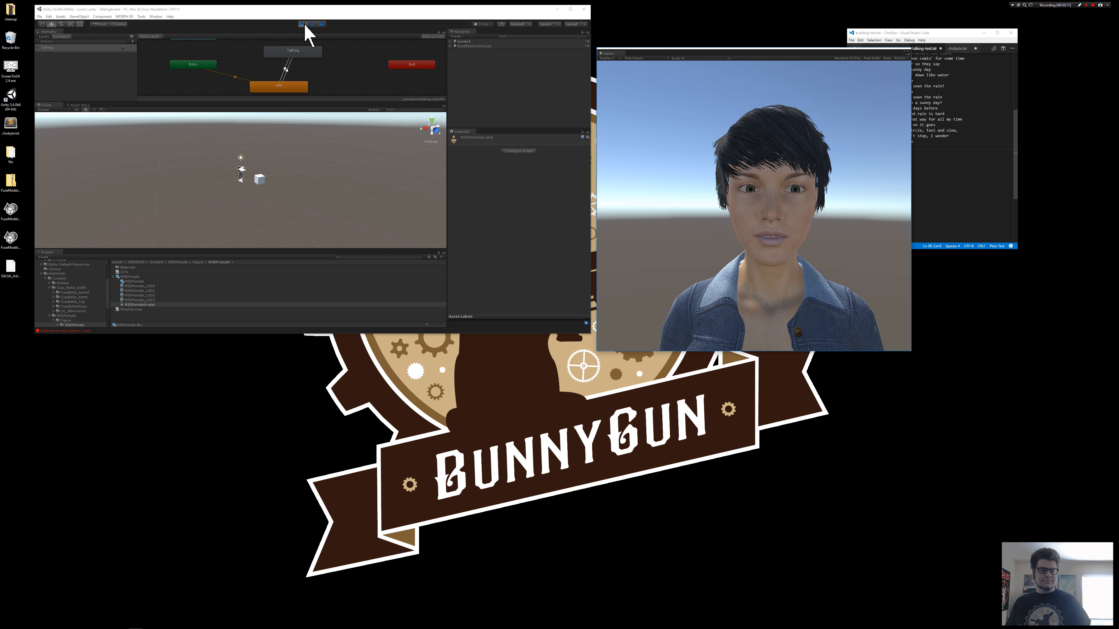
{"action": "left_click", "coordinate": [303, 25]}
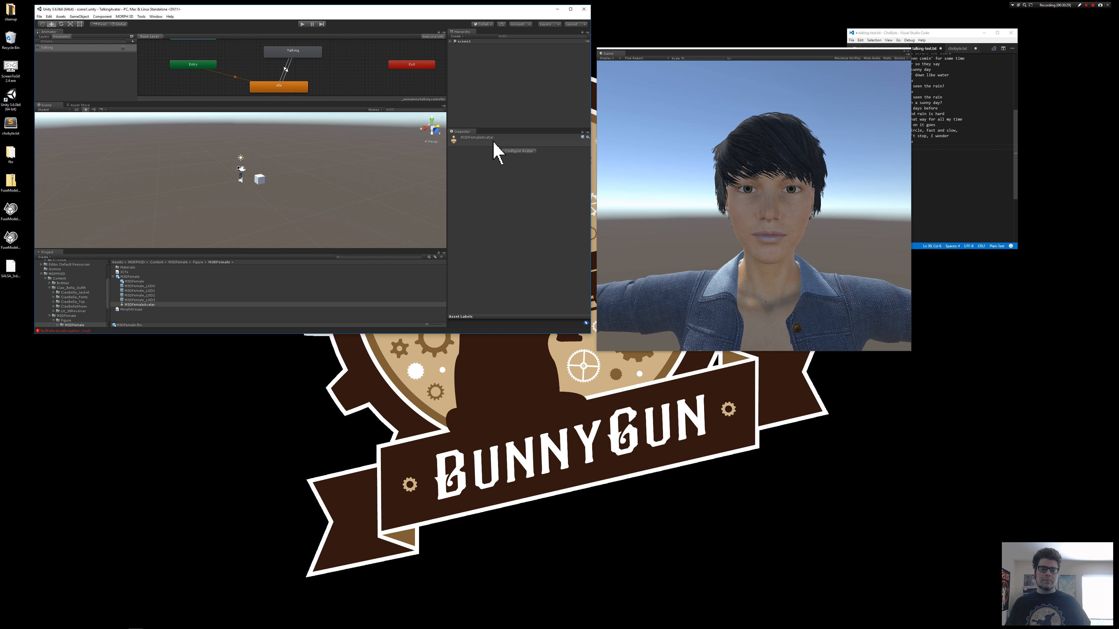
Select the character's root object and collapse its Animator and both Random Eyes 3D components
{"action": "left_click", "coordinate": [242, 176]}
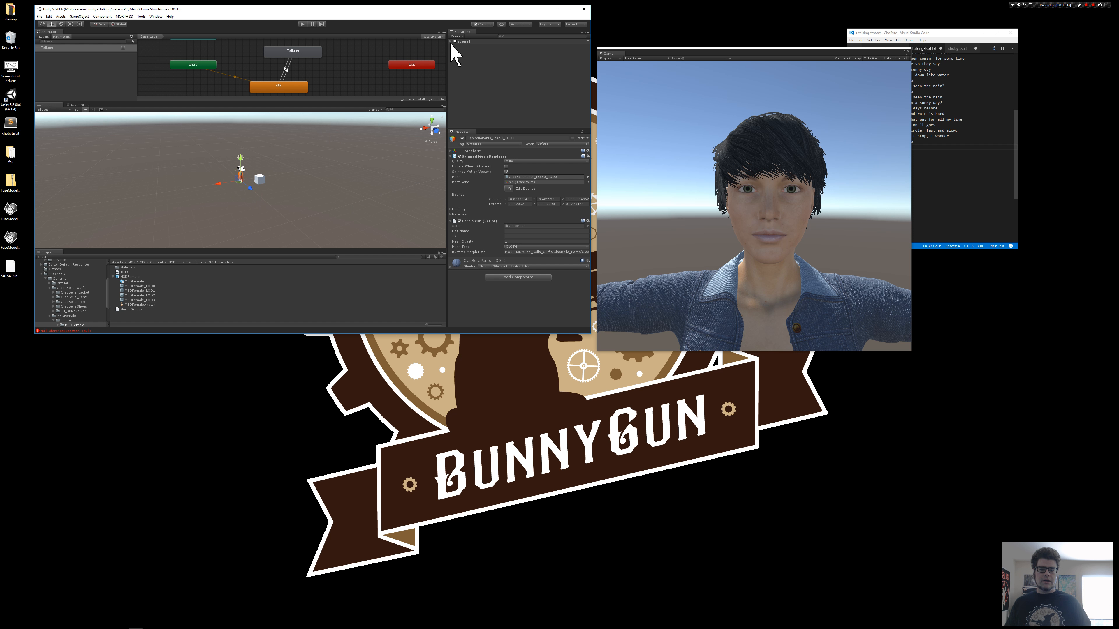
{"action": "left_click", "coordinate": [468, 55]}
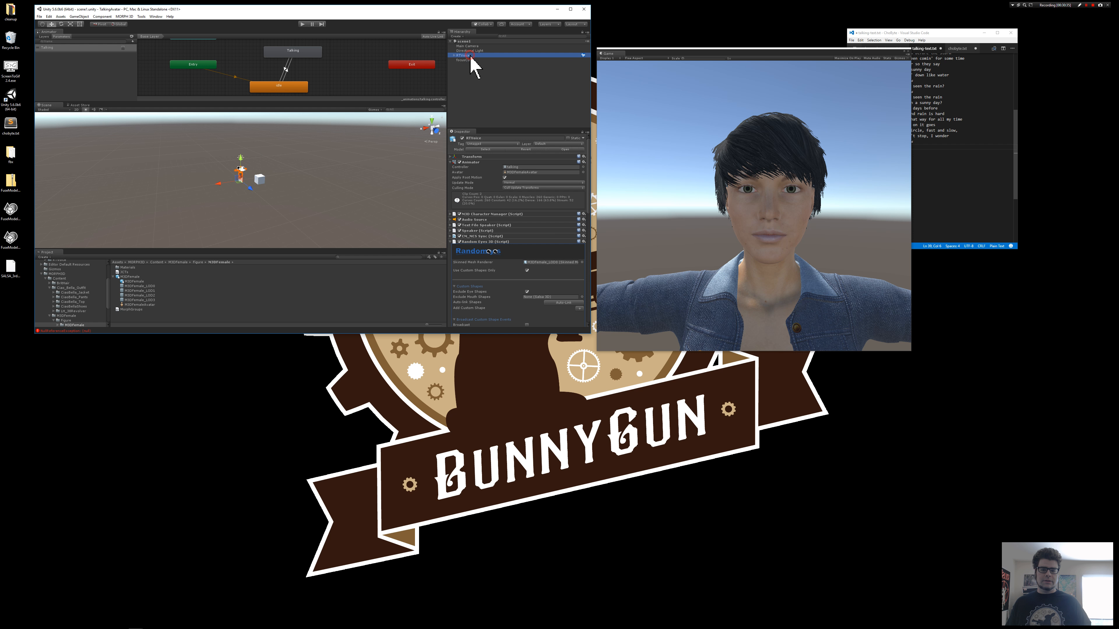
{"action": "scroll", "coordinate": [487, 187], "scroll_direction": "down", "scroll_amount": 1}
{"action": "scroll", "coordinate": [474, 188], "scroll_direction": "up", "scroll_amount": 1}
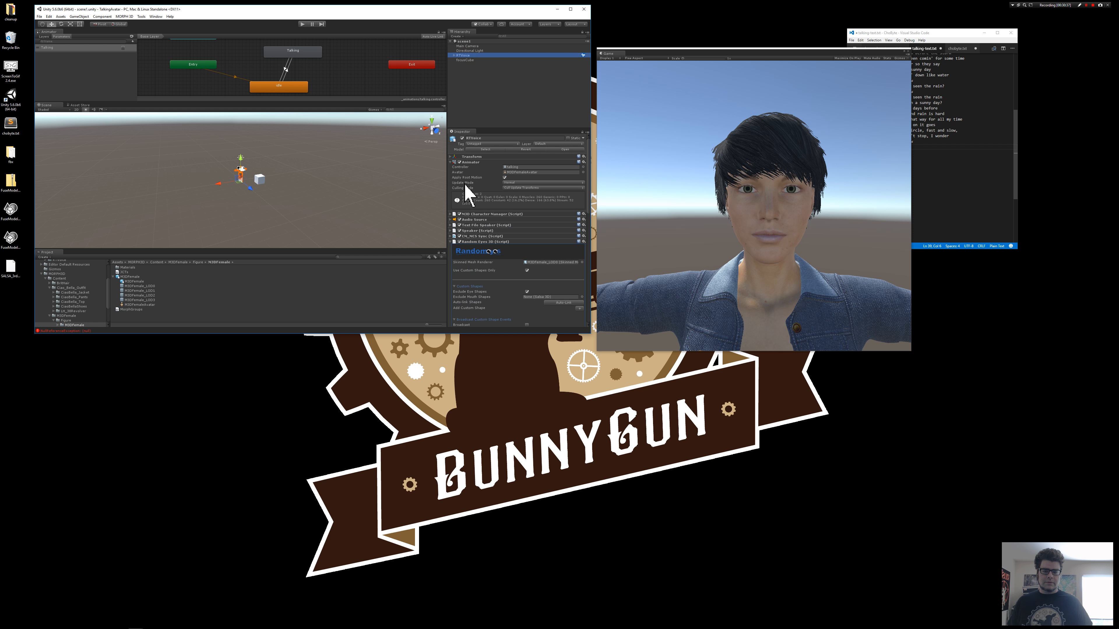
{"action": "left_click", "coordinate": [450, 163]}
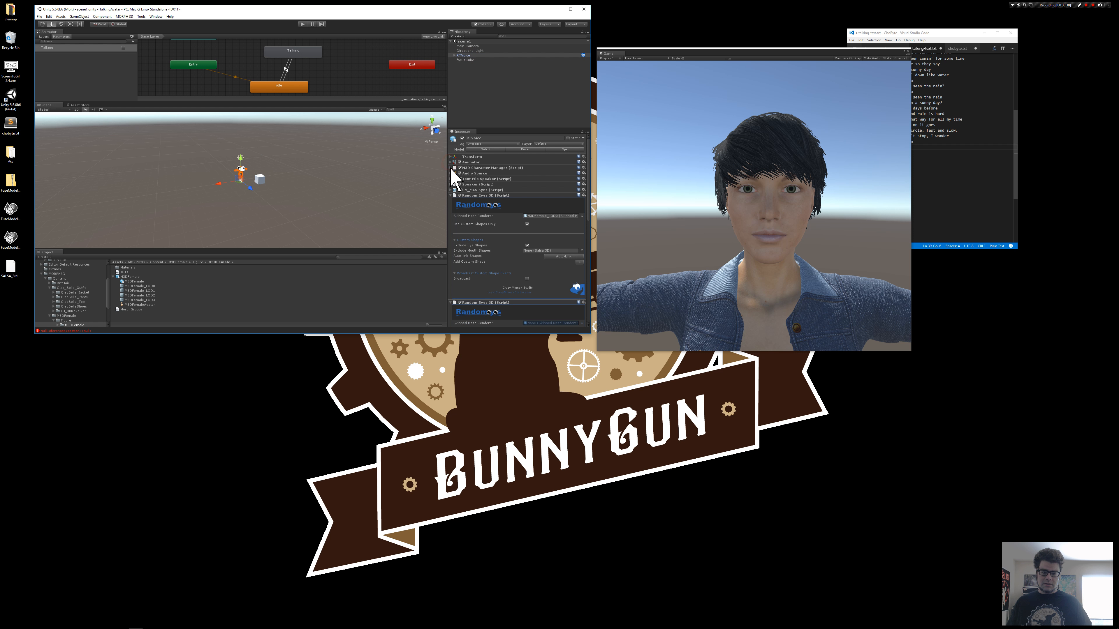
{"action": "left_click", "coordinate": [450, 195]}
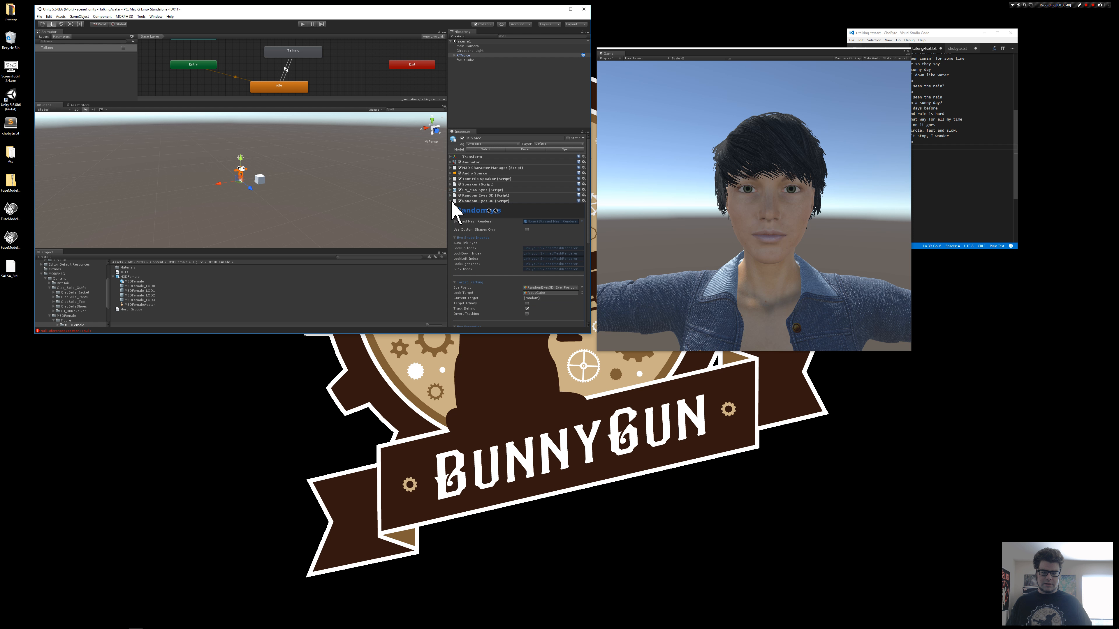
{"action": "left_click", "coordinate": [451, 201]}
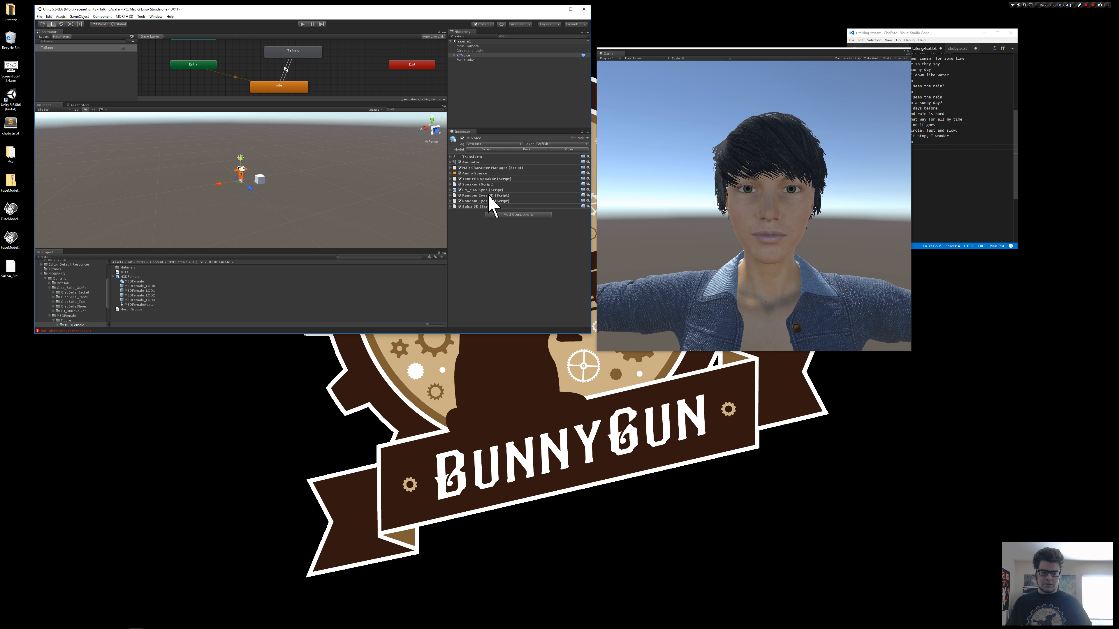
Filter the M3D Character Manager's morphs by "happy" and raise the eCTRLHappy morph to its maximum of 100
{"action": "left_click", "coordinate": [451, 167]}
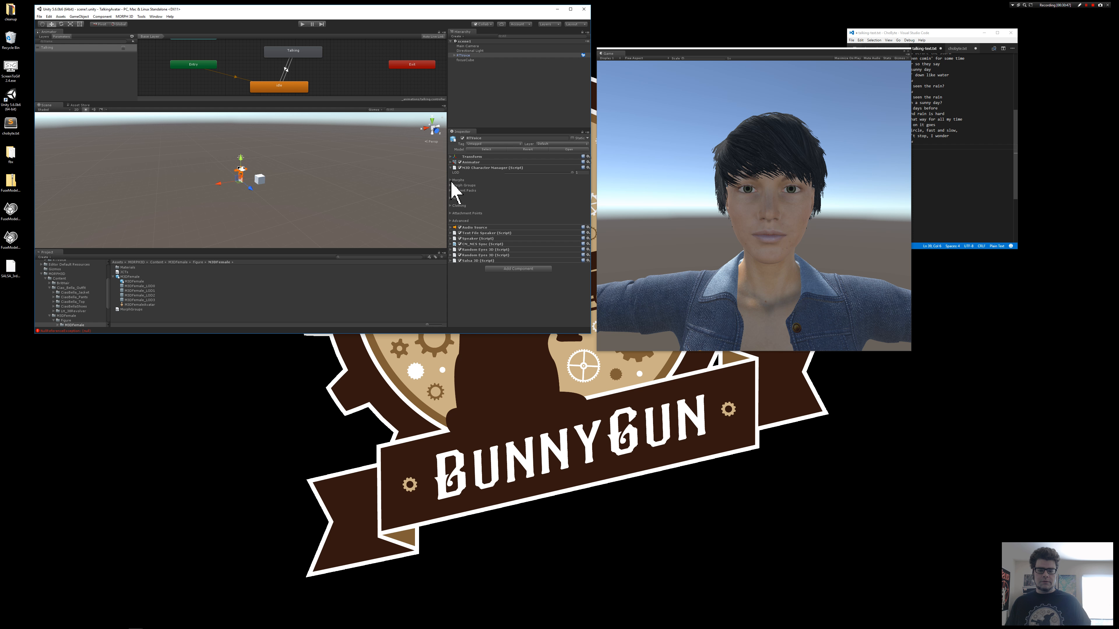
{"action": "left_click", "coordinate": [451, 180]}
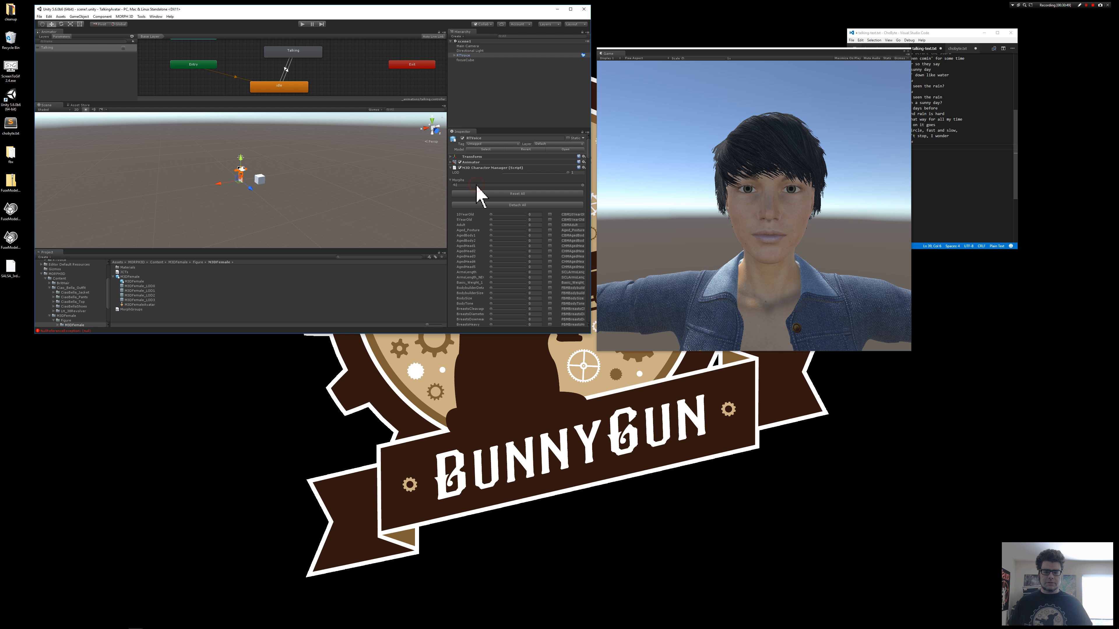
{"action": "type", "text": "happy"}
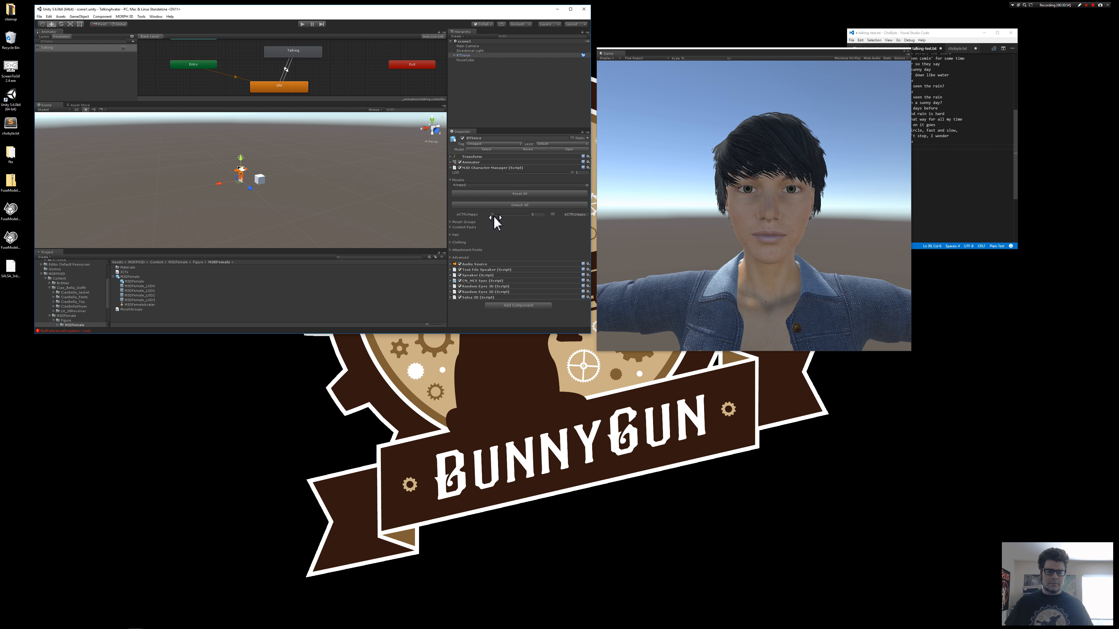
{"action": "left_click_drag", "start_coordinate": [510, 215], "coordinate": [576, 218]}
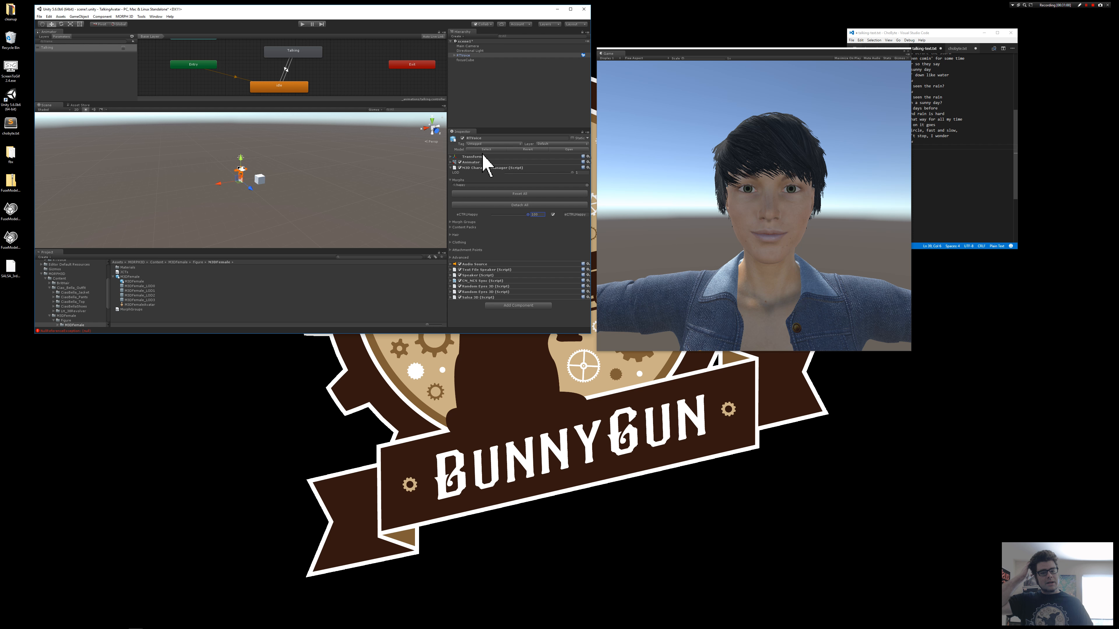
Run the scene, filter the character's morphs by "happy" again, and test the eCTRLHappy slider on the animated face
{"action": "left_click", "coordinate": [302, 25]}
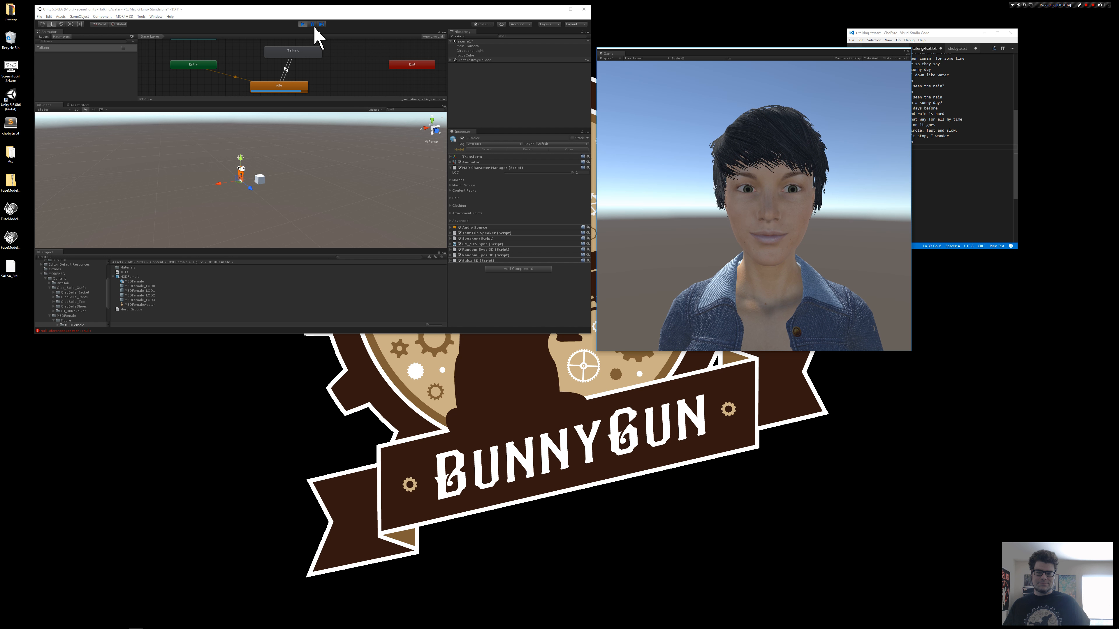
{"action": "left_click", "coordinate": [450, 191]}
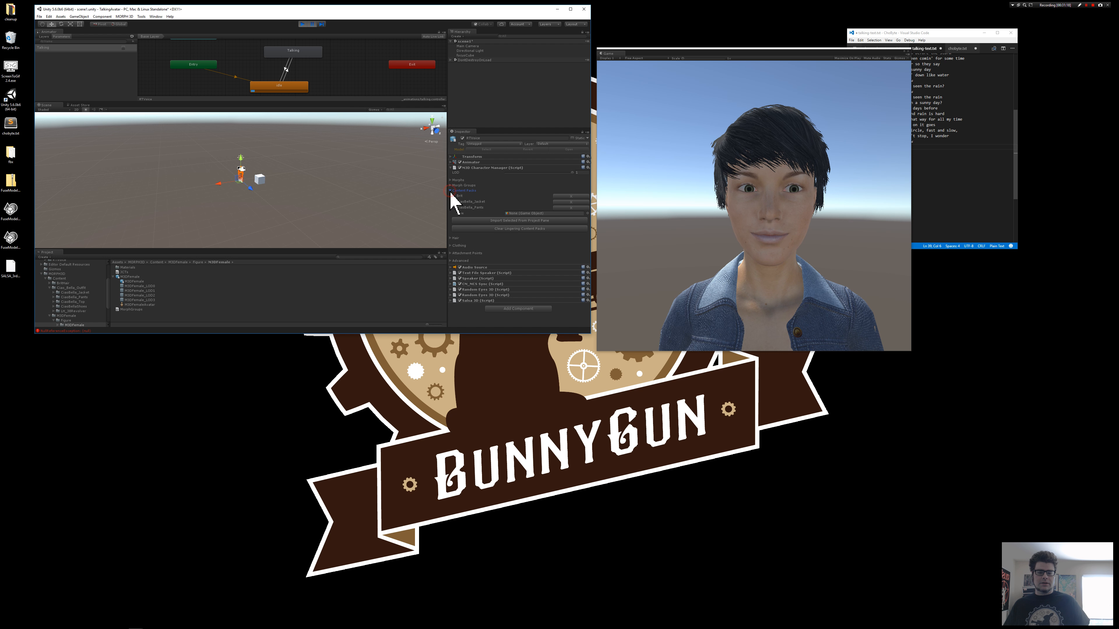
{"action": "left_click", "coordinate": [452, 180]}
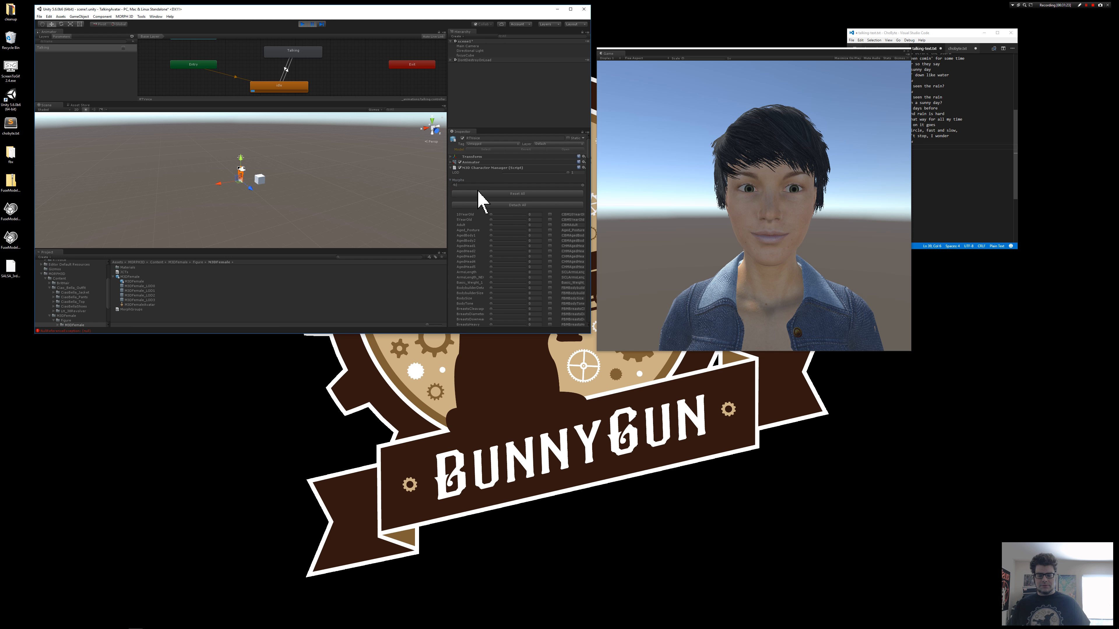
{"action": "type", "text": "happy"}
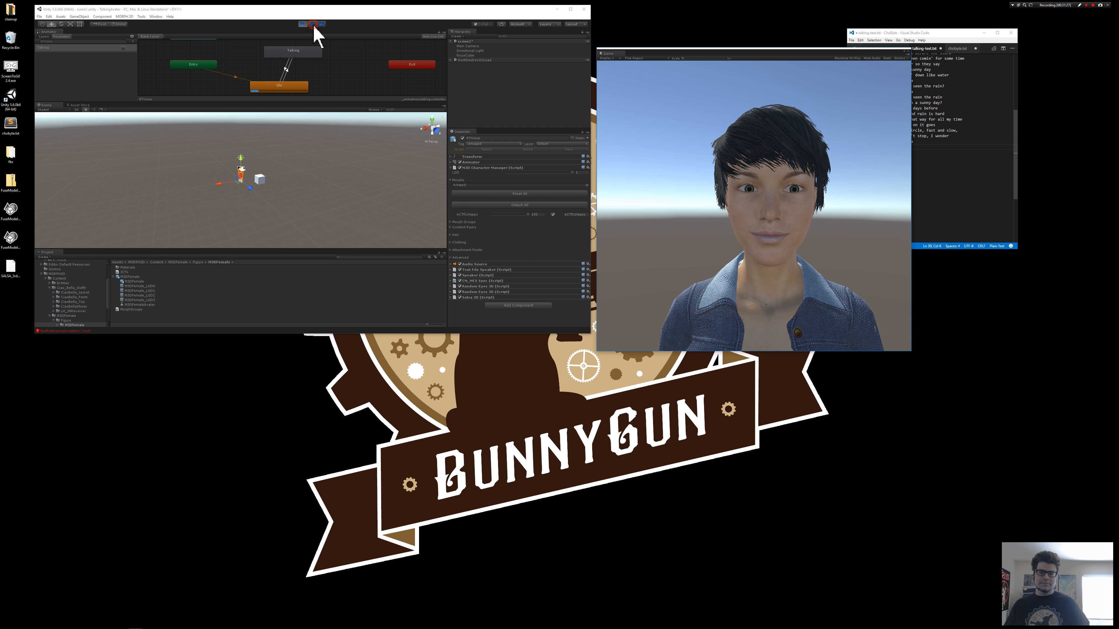
{"action": "mouse_move", "coordinate": [528, 215]}
{"action": "left_mouse_down"}
{"action": "mouse_move", "coordinate": [501, 215]}
{"action": "mouse_move", "coordinate": [540, 214]}
{"action": "left_mouse_up"}
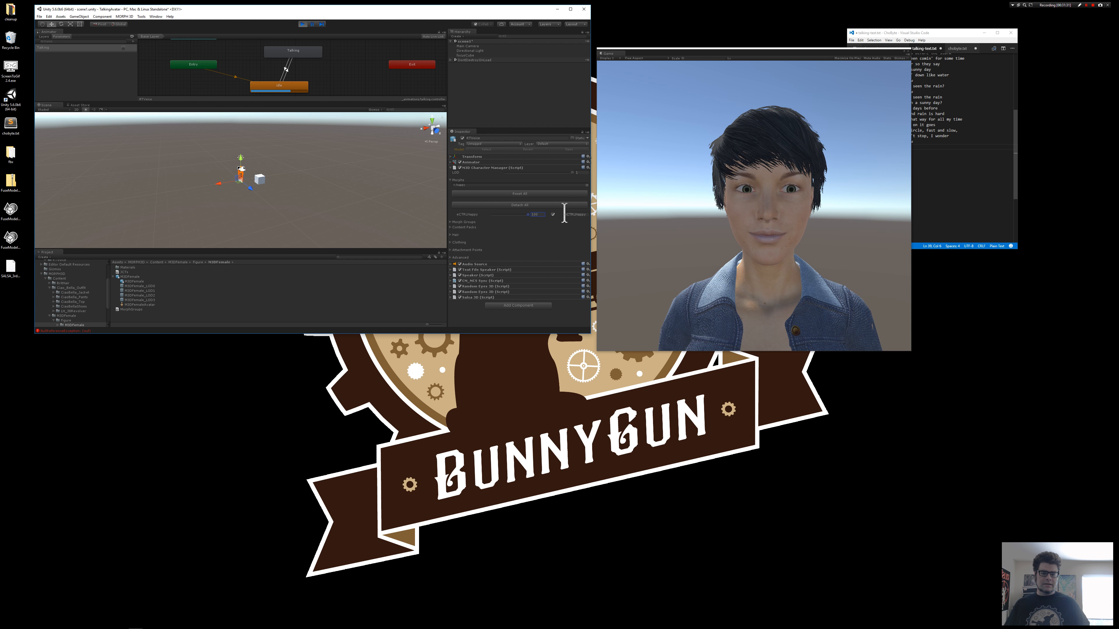
Filter the morphs by "angry", test the eCTRLAngry morph by raising and lowering its value, and stop the scene
{"action": "left_click", "coordinate": [471, 185]}
{"action": "key", "text": "BackSpace"}
{"action": "key", "text": "BackSpace"}
{"action": "key", "text": "BackSpace"}
{"action": "key", "text": "BackSpace"}
{"action": "key", "text": "BackSpace"}
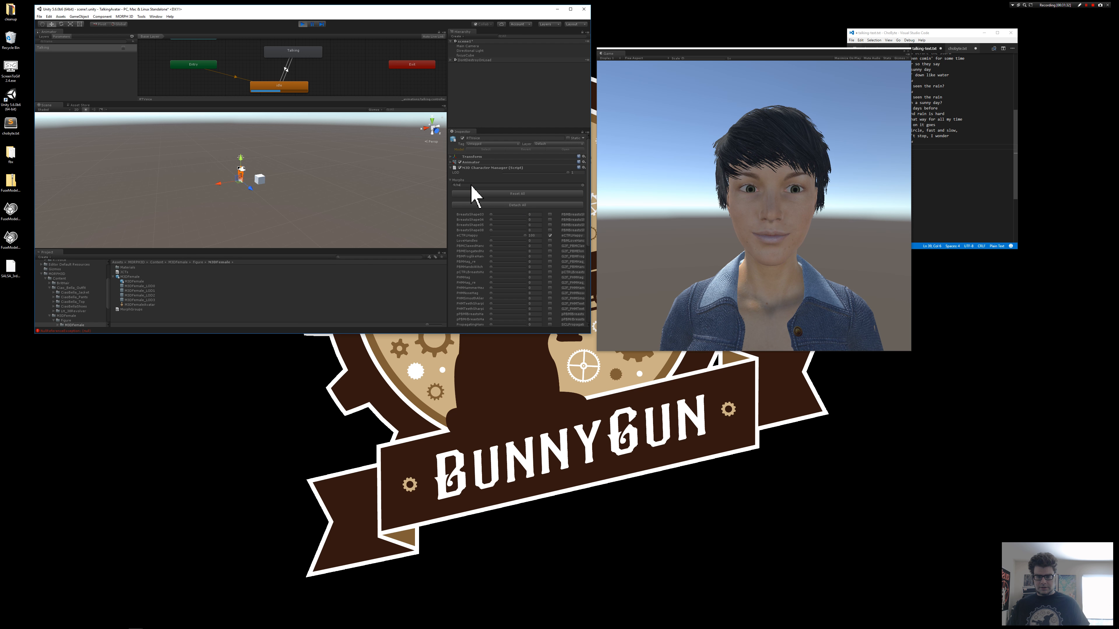
{"action": "type", "text": "angry"}
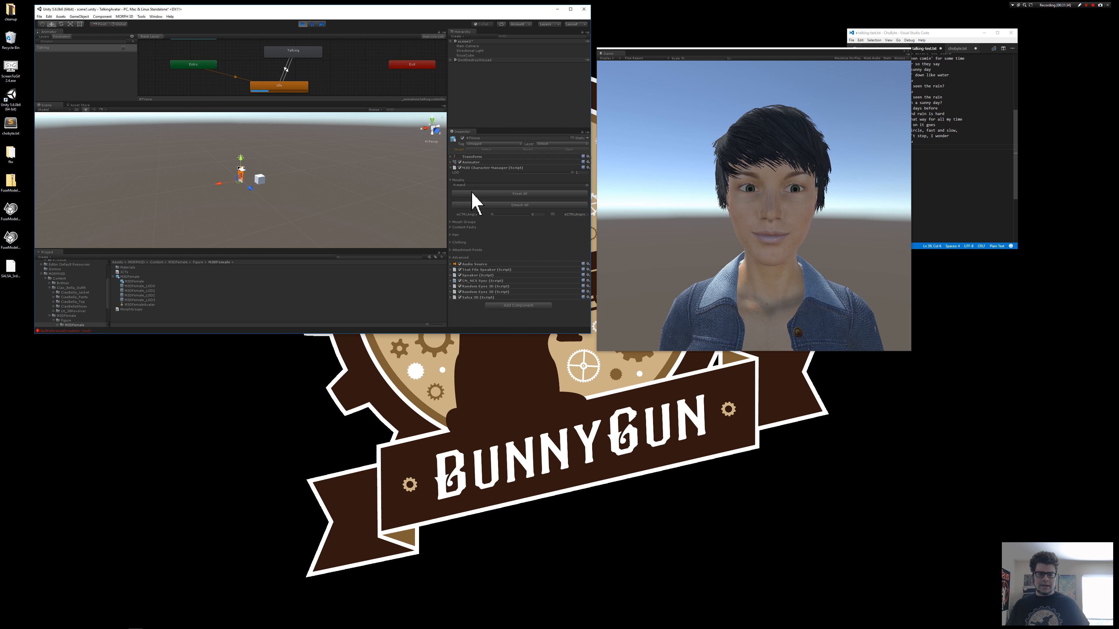
{"action": "left_click_drag", "start_coordinate": [492, 216], "coordinate": [514, 215]}
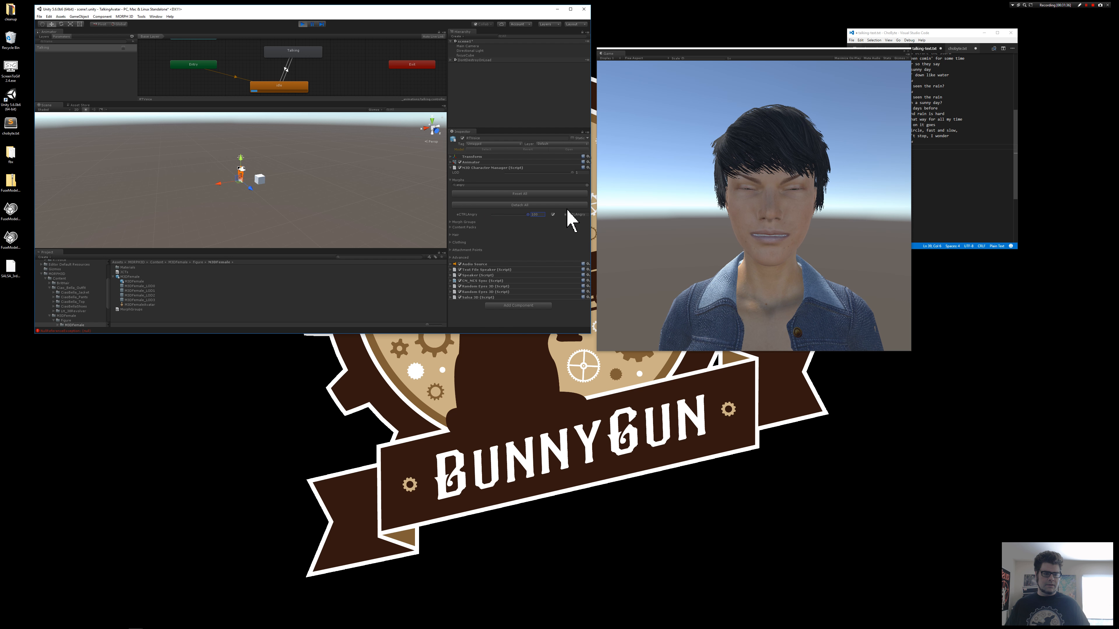
{"action": "left_click_drag", "start_coordinate": [512, 215], "coordinate": [488, 214]}
{"action": "left_click", "coordinate": [303, 25]}
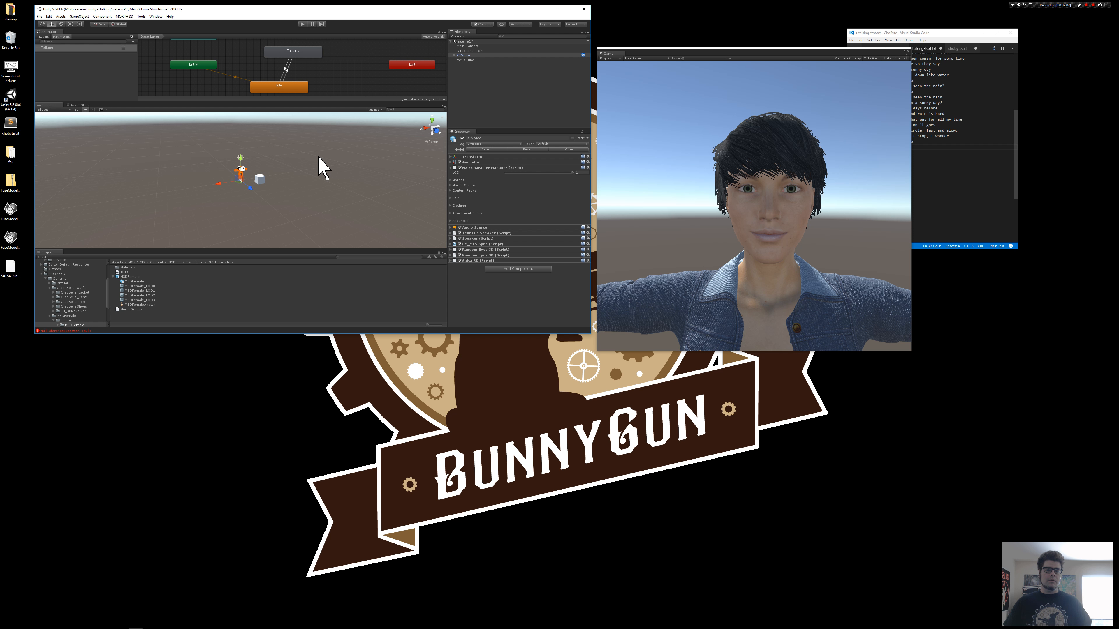
In Visual Studio Code, lengthen the talking text file by copying all its text and pasting it repeatedly, and save the file
{"action": "left_click", "coordinate": [935, 125]}
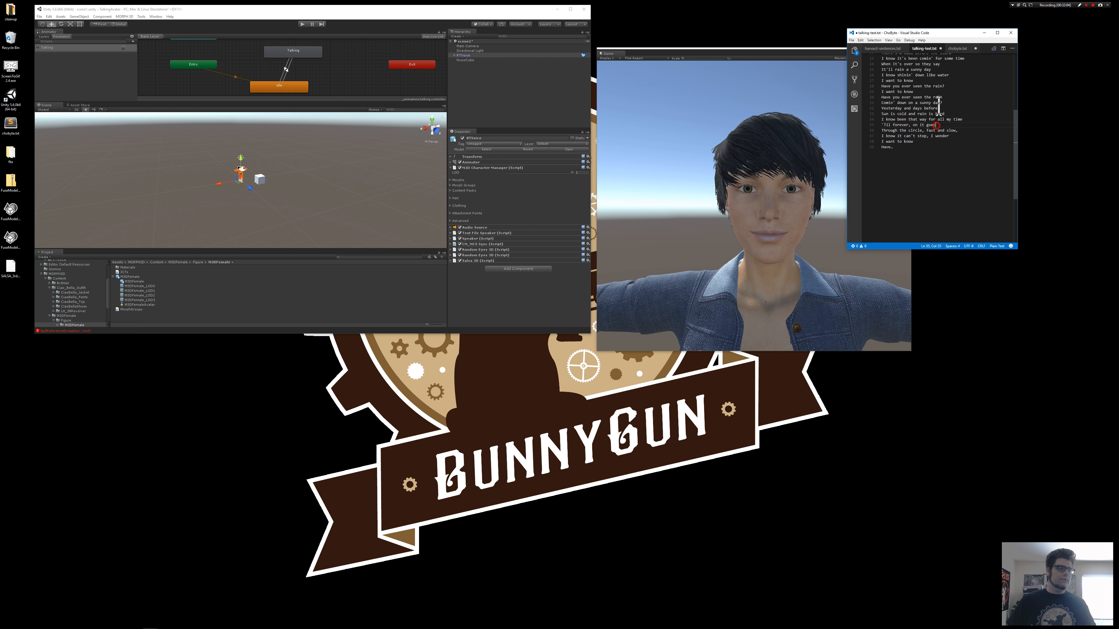
{"action": "left_click_drag", "start_coordinate": [898, 36], "coordinate": [672, 29]}
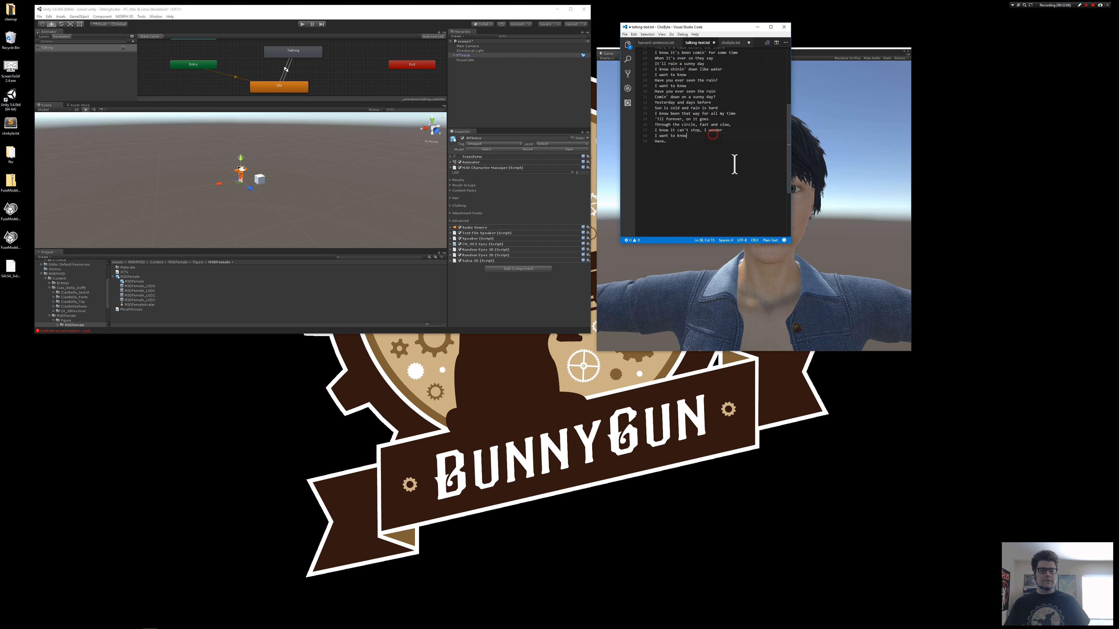
{"action": "key", "text": "ctrl+a"}
{"action": "key", "text": "ctrl+c"}
{"action": "key", "text": "ctrl+v"}
{"action": "key", "text": "ctrl+v"}
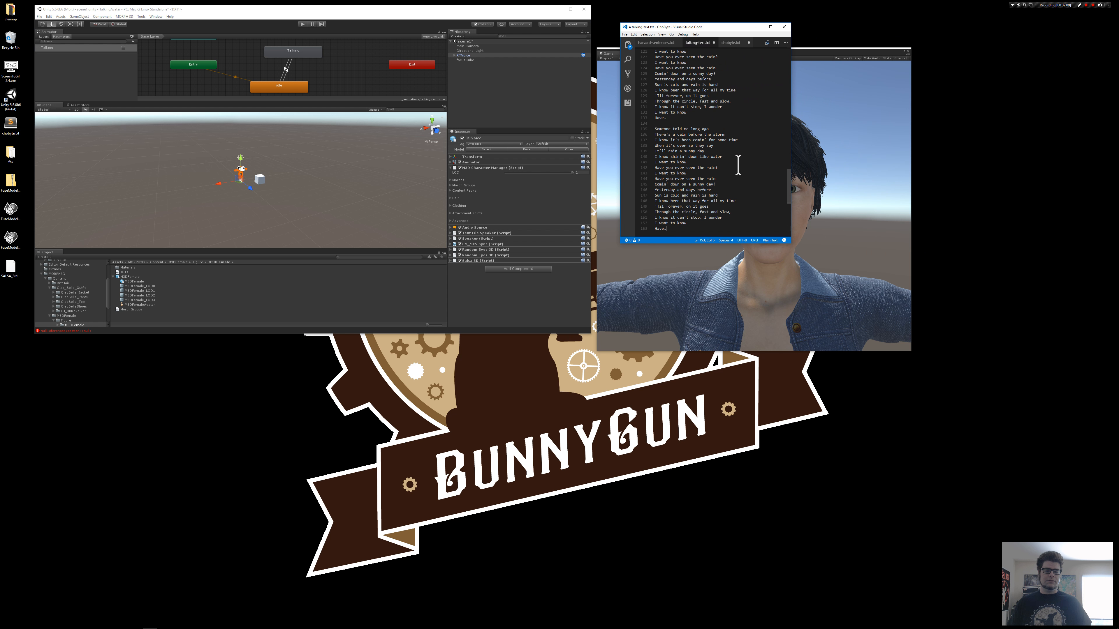
{"action": "key", "text": "ctrl+s"}
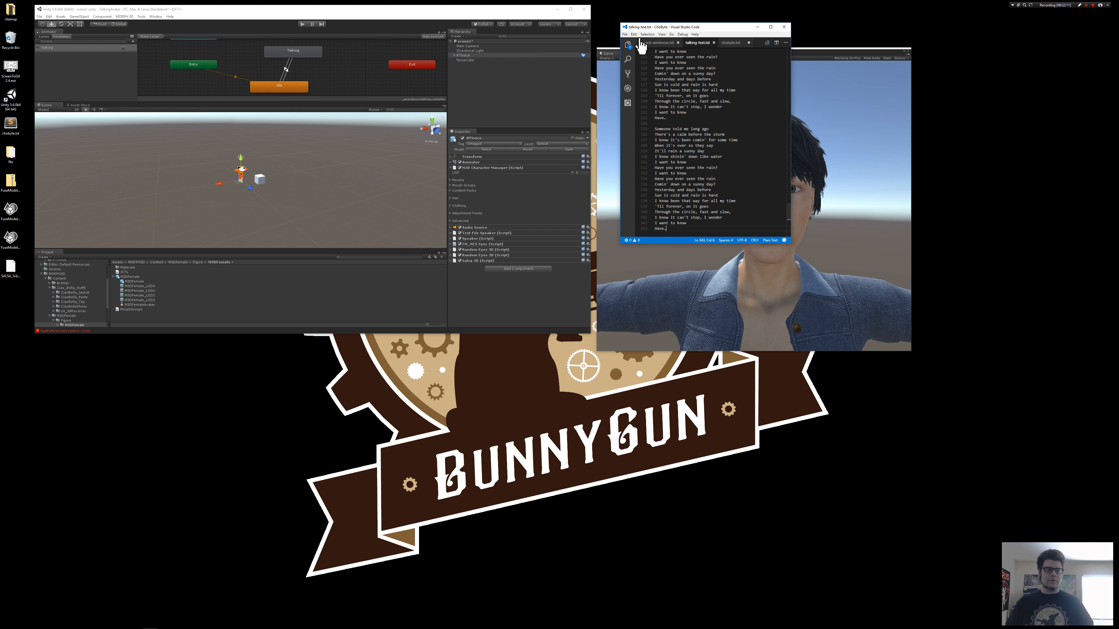
{"action": "left_click_drag", "start_coordinate": [657, 29], "coordinate": [885, 22]}
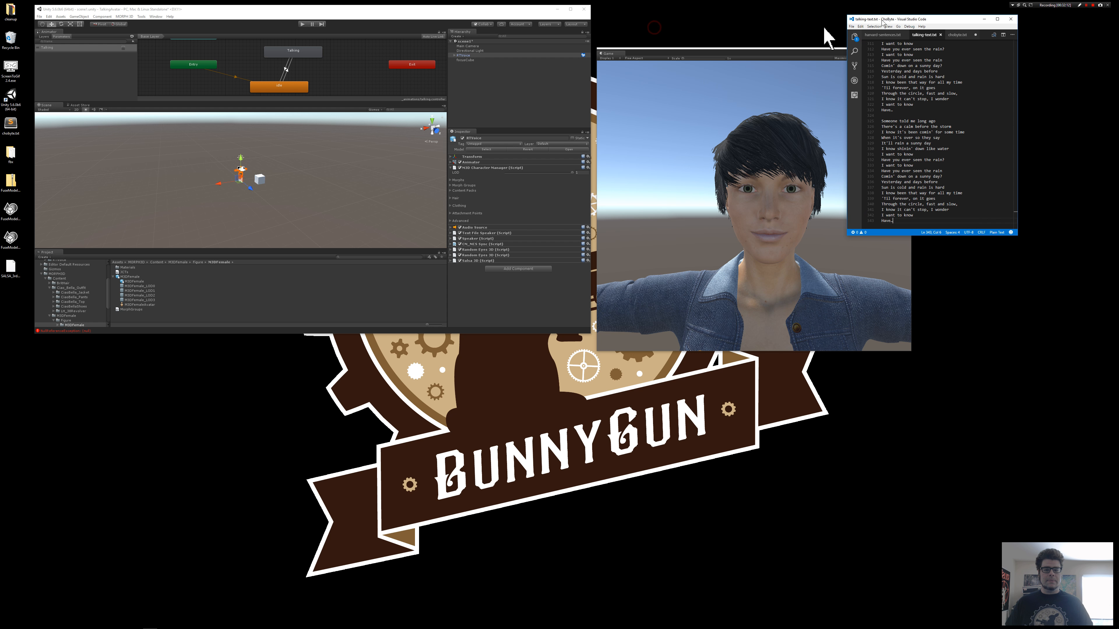
Briefly run and stop the scene, undo the last edit in the talking text file, and save the file
{"action": "left_click", "coordinate": [302, 24]}
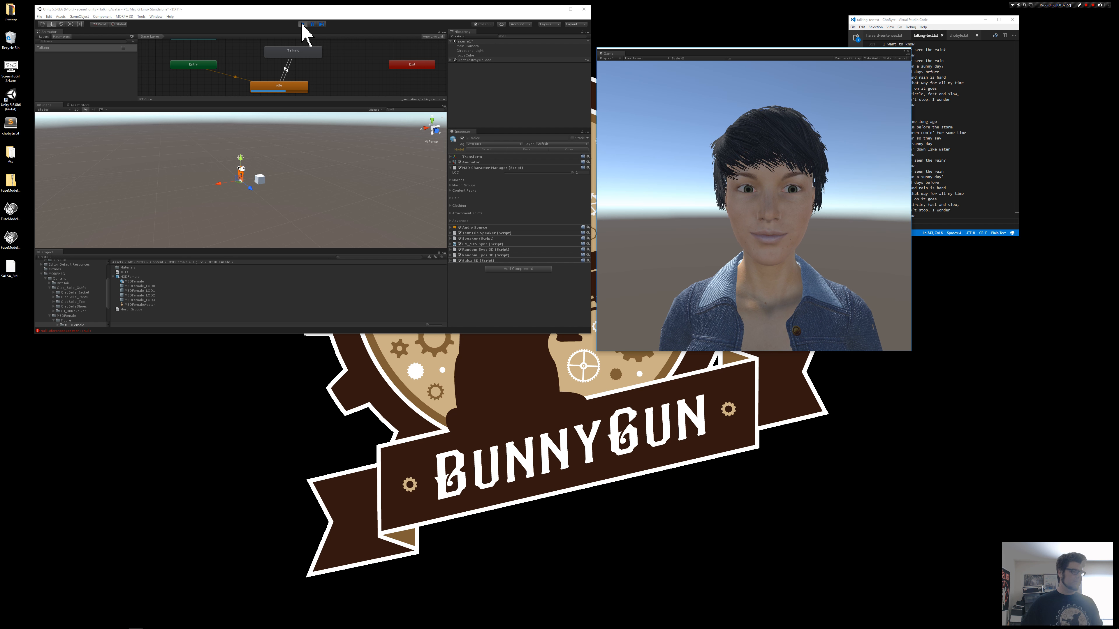
{"action": "left_click", "coordinate": [303, 24]}
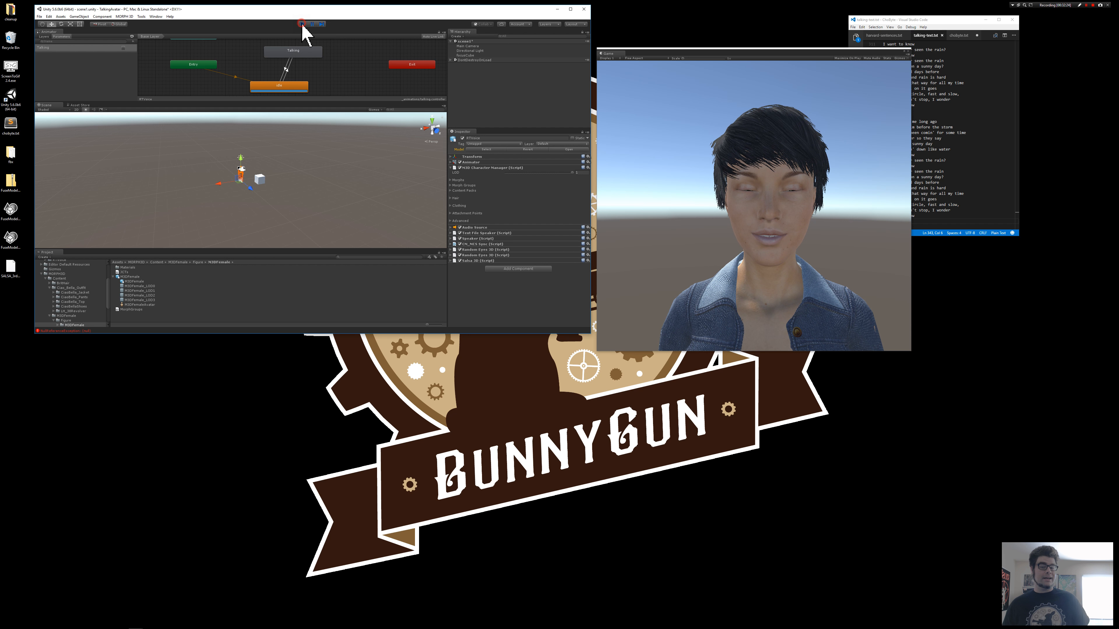
{"action": "left_click", "coordinate": [945, 89]}
{"action": "key", "text": "ctrl+z"}
{"action": "scroll", "coordinate": [924, 96], "scroll_direction": "up", "scroll_amount": 10}
{"action": "key", "text": "ctrl+s"}
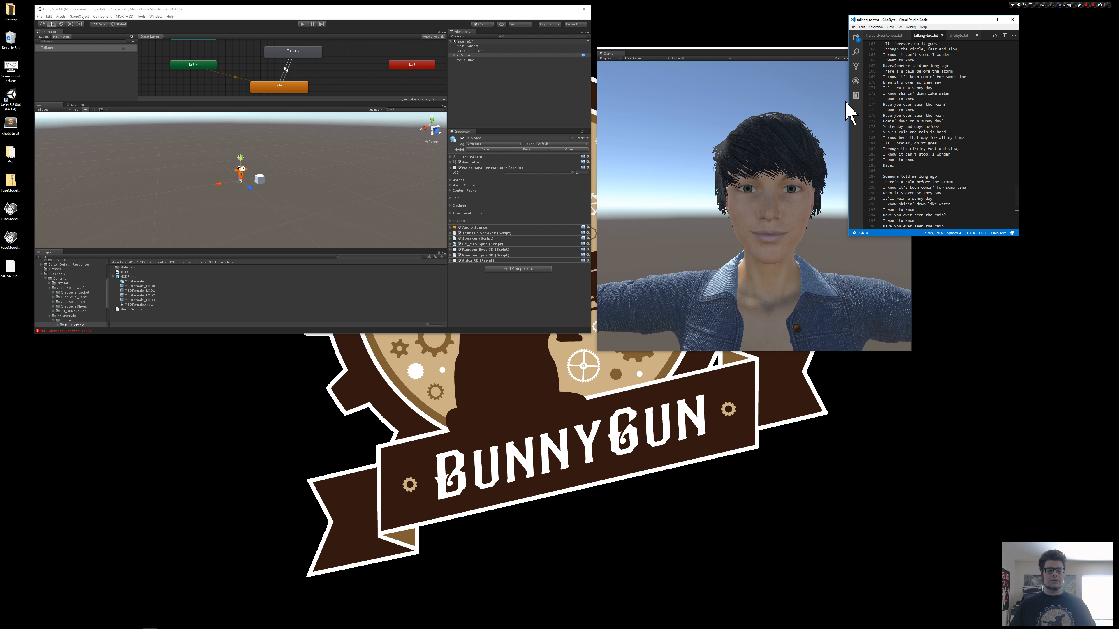
Rearrange the floating Game view and the text editor window so that they no longer overlap
{"action": "left_click", "coordinate": [745, 50]}
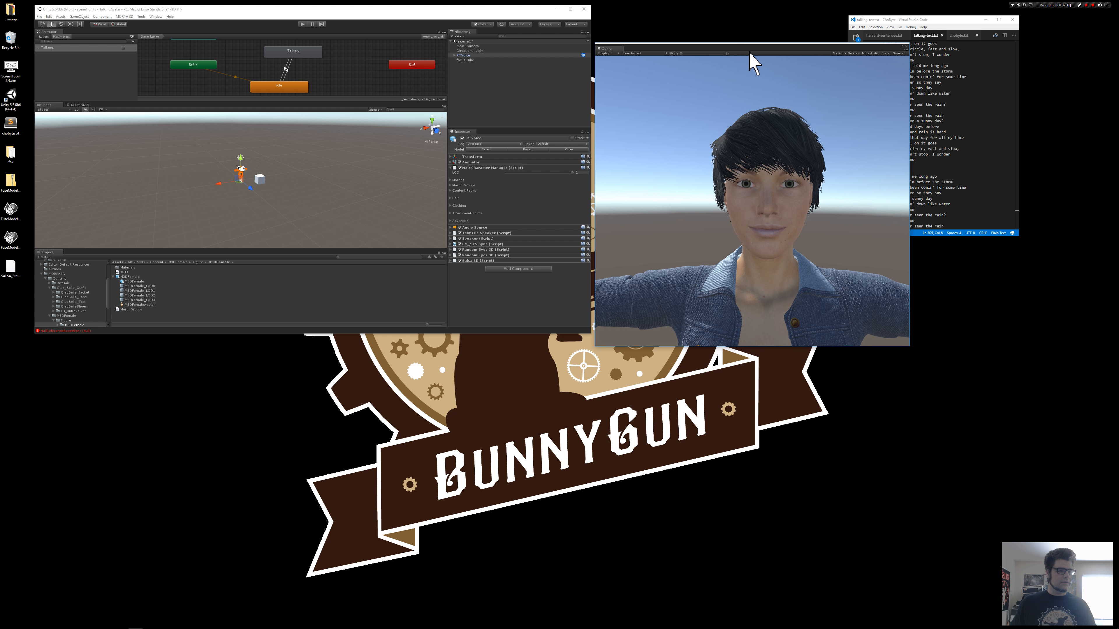
{"action": "left_click_drag", "start_coordinate": [749, 49], "coordinate": [754, 42]}
{"action": "left_click_drag", "start_coordinate": [926, 20], "coordinate": [1001, 72]}
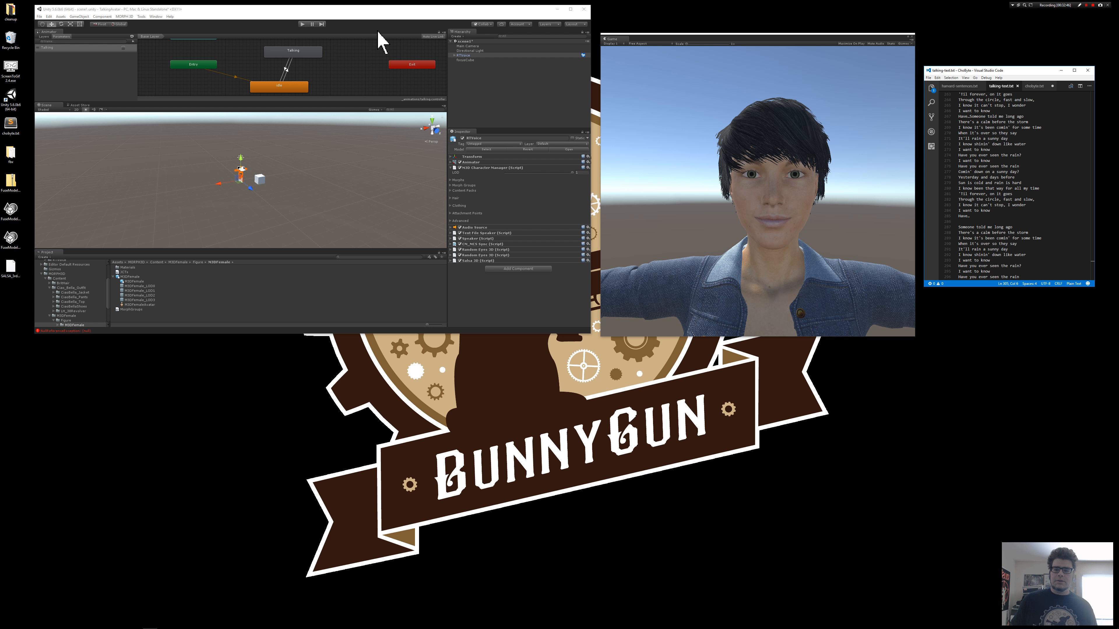
Run the scene with the Talking parameter on and move the Main Camera back to view the character's upper body
{"action": "left_click", "coordinate": [302, 24]}
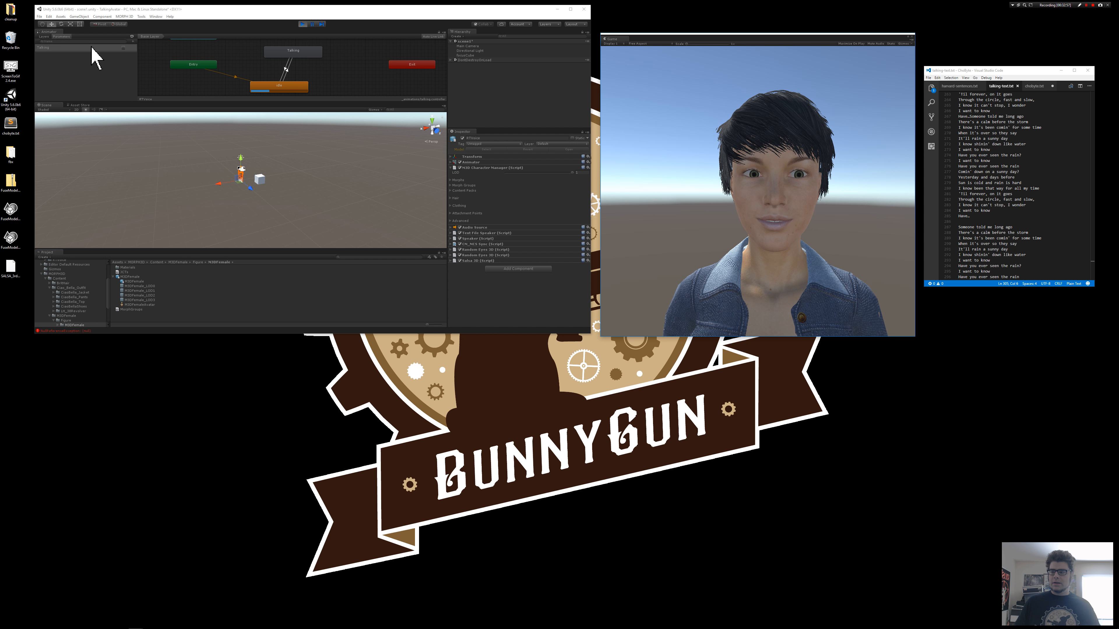
{"action": "left_click", "coordinate": [123, 47]}
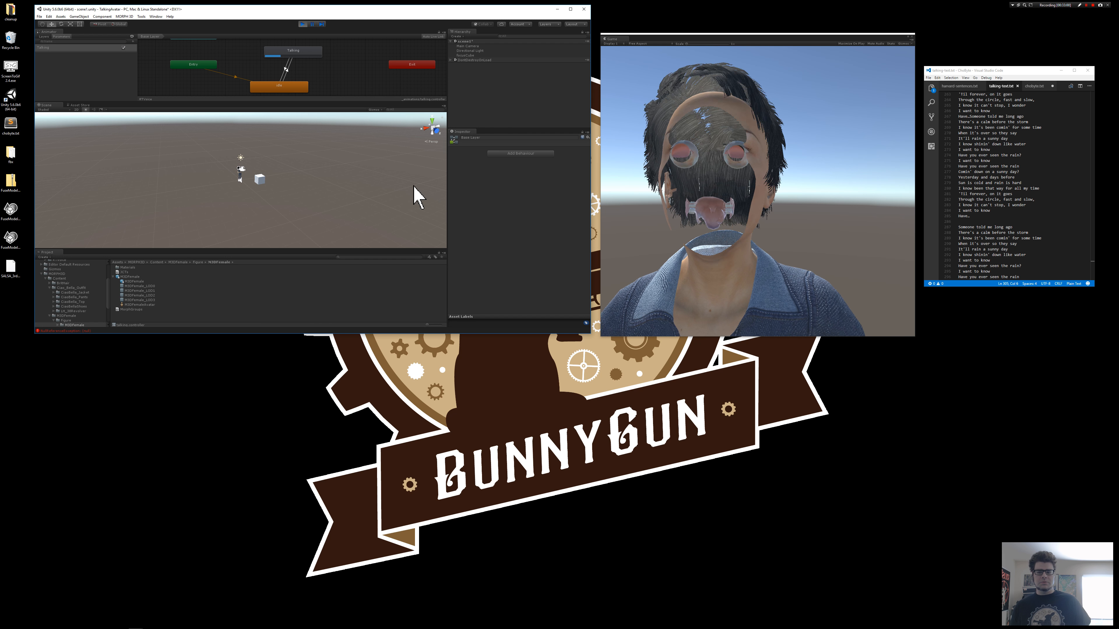
{"action": "left_click", "coordinate": [236, 172]}
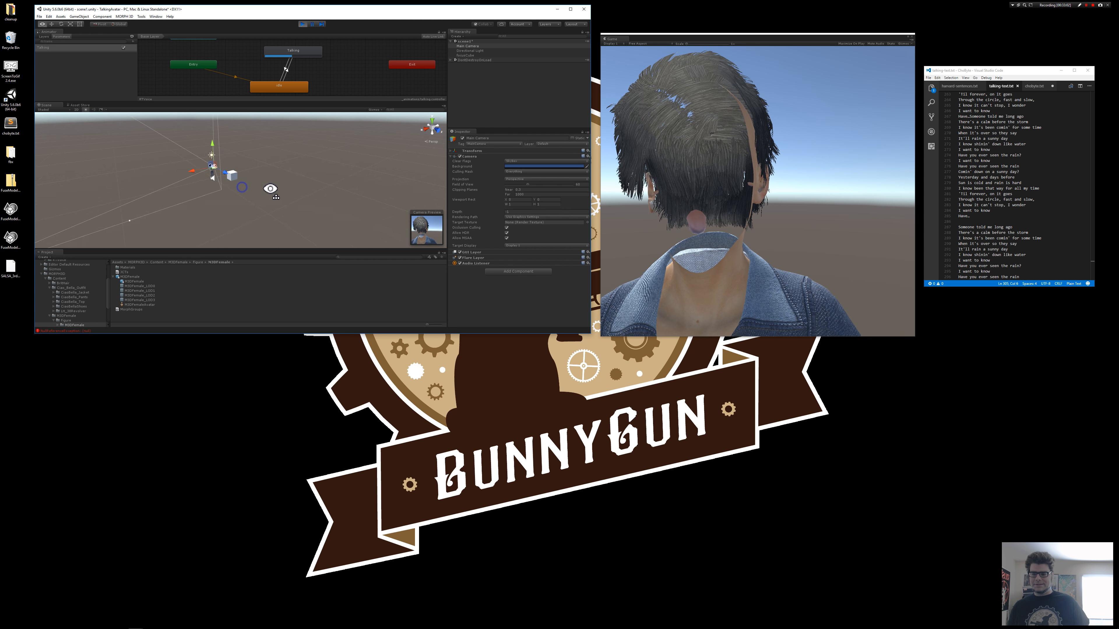
{"action": "right_click_drag", "start_coordinate": [270, 186], "coordinate": [260, 186]}
{"action": "left_click_drag", "start_coordinate": [267, 173], "coordinate": [272, 175]}
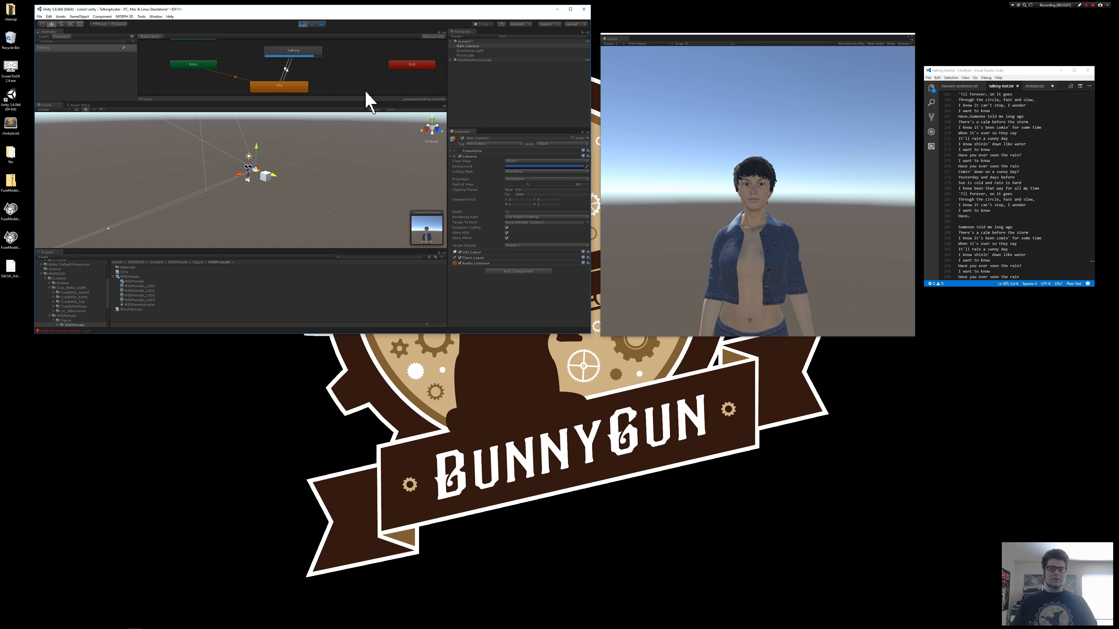
{"action": "left_click", "coordinate": [311, 24]}
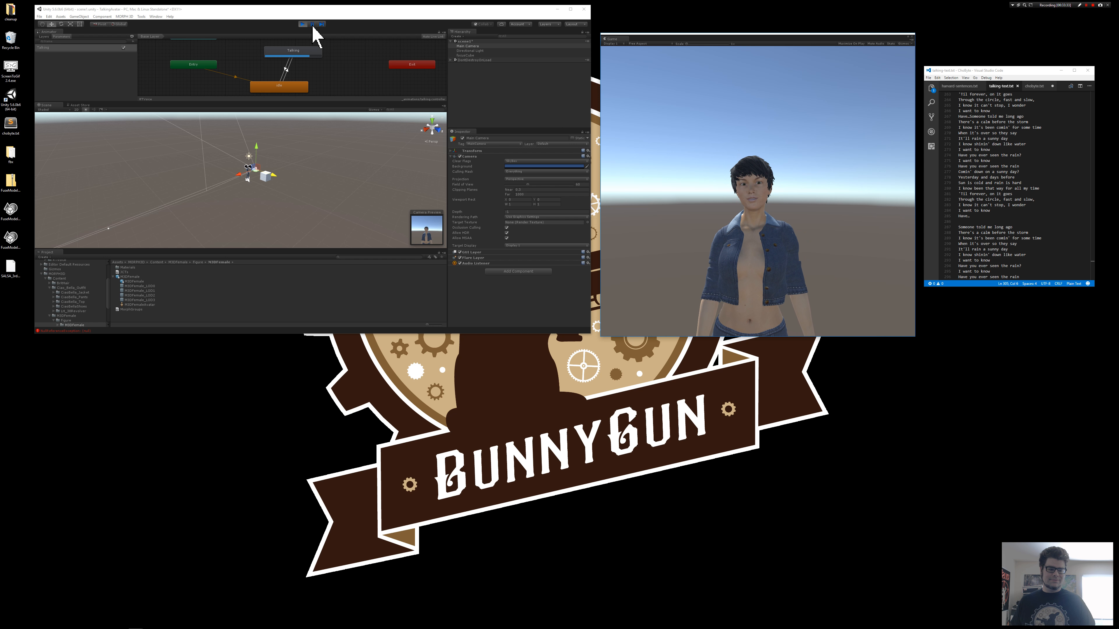
Test different lighting by changing the Directional Light's X rotation in the running scene, and stop the scene
{"action": "left_click", "coordinate": [480, 51]}
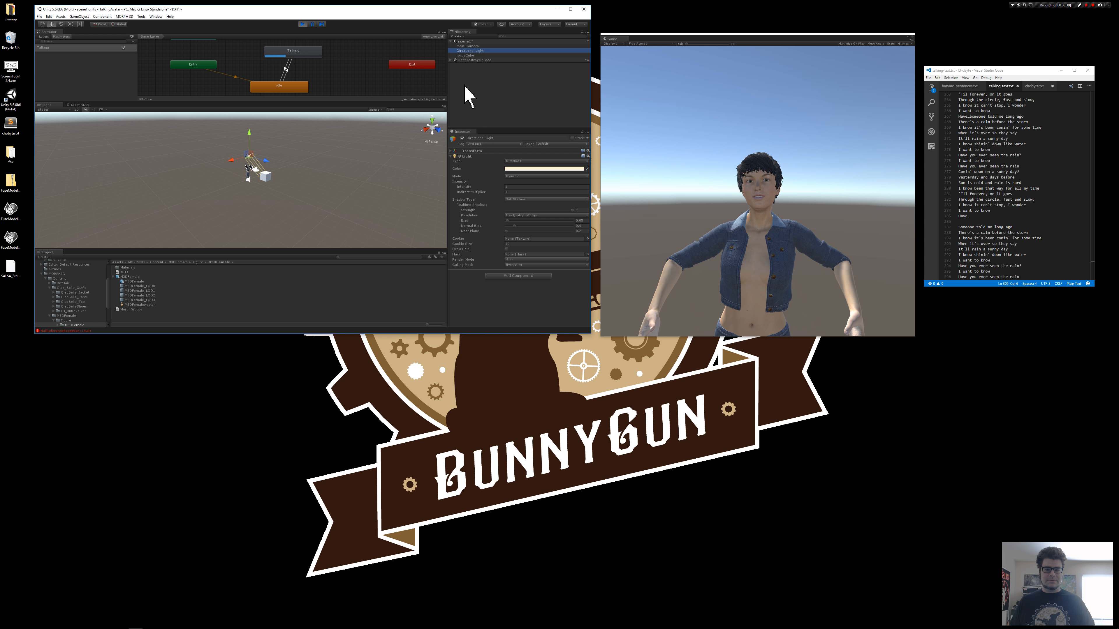
{"action": "left_click", "coordinate": [456, 151]}
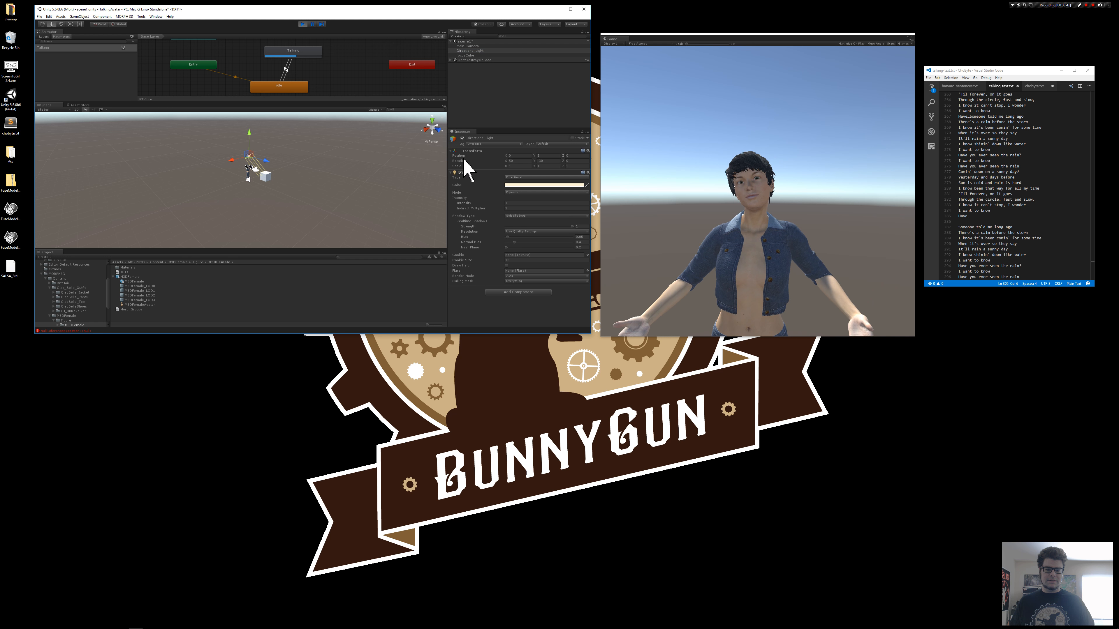
{"action": "left_click_drag", "start_coordinate": [506, 161], "coordinate": [967, 25]}
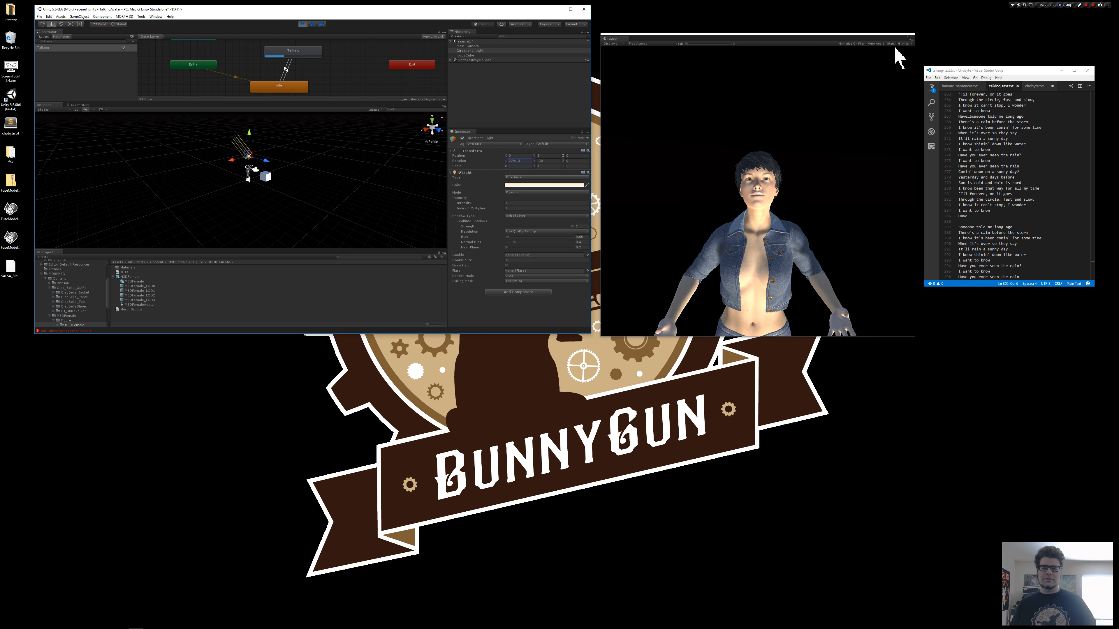
{"action": "left_click", "coordinate": [302, 24]}
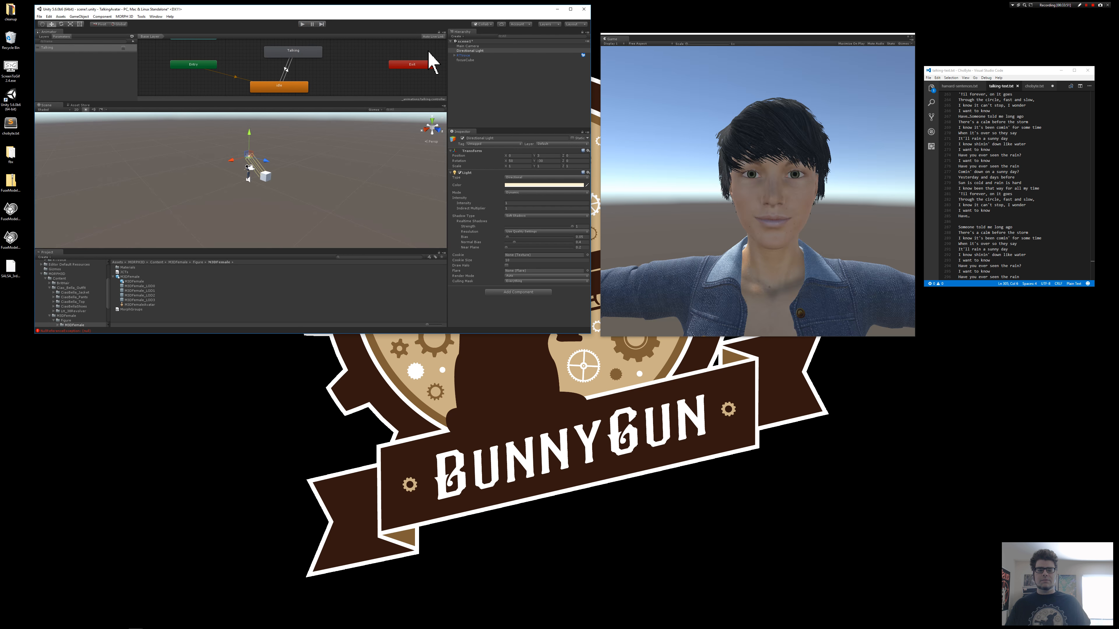